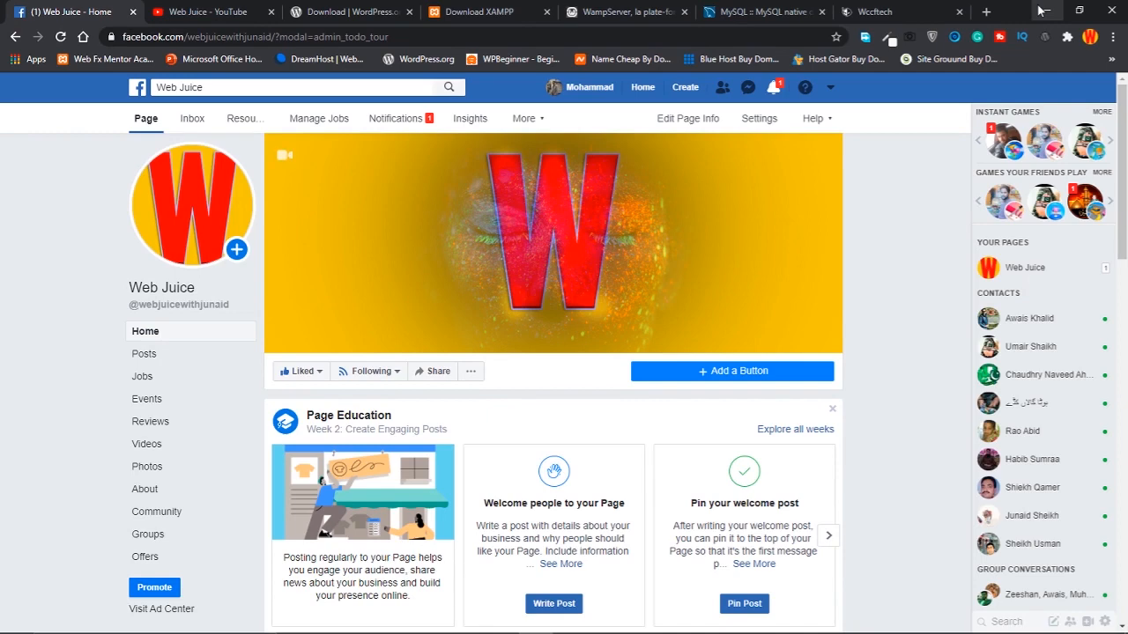
# Browse the Facebook page, scrolling up and down through its content
pyautogui.moveTo(782, 154)
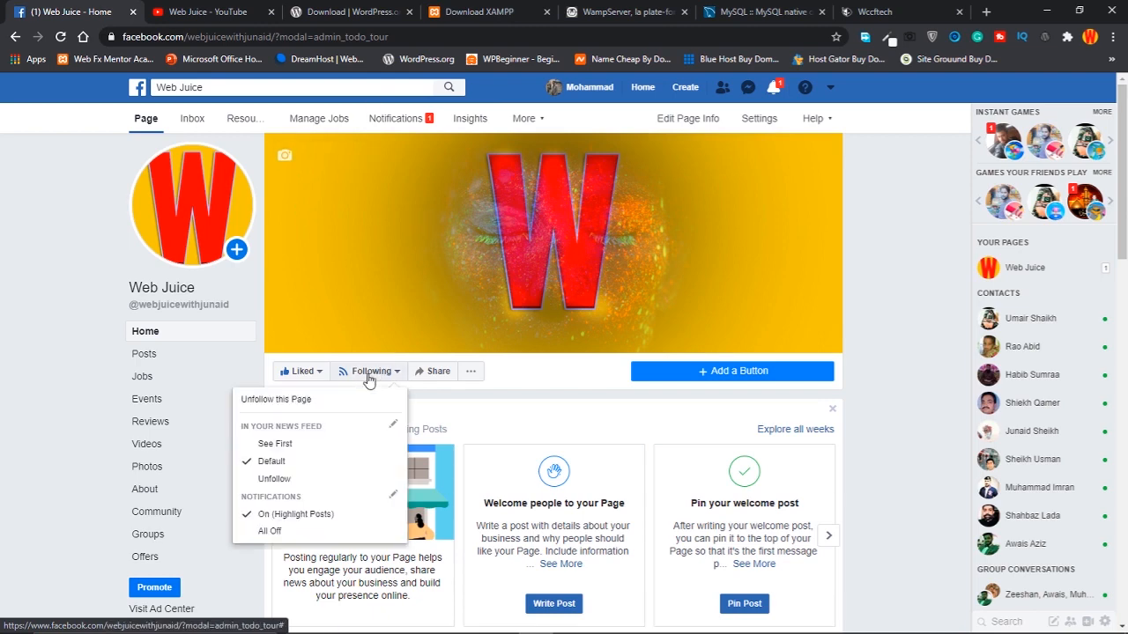
pyautogui.click(209, 86)
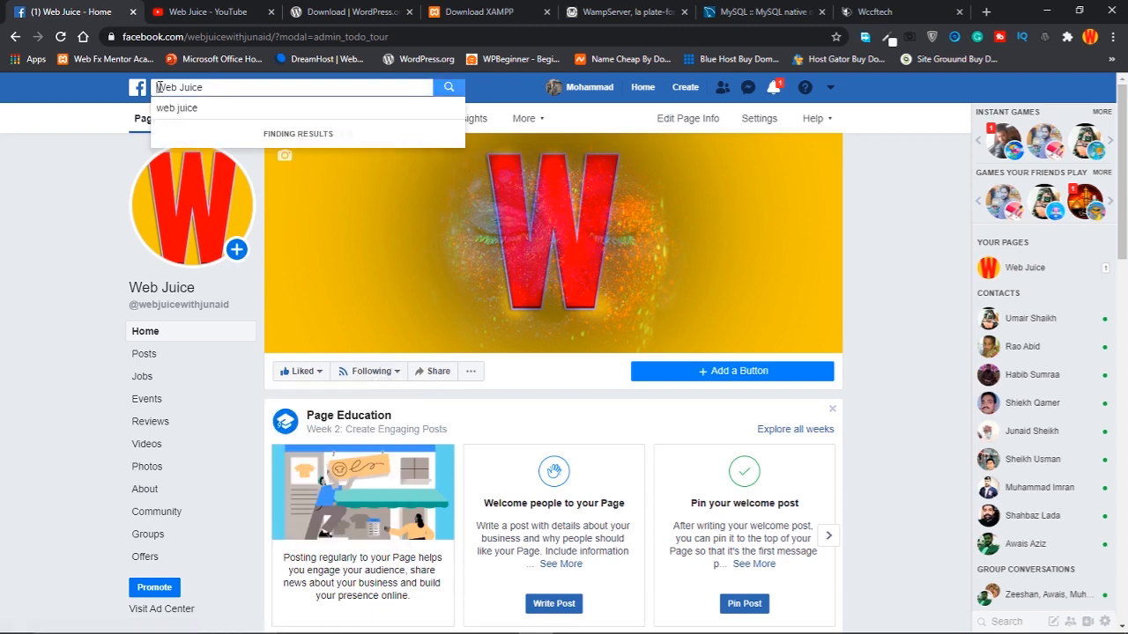
pyautogui.scroll(-10, 789, 379)
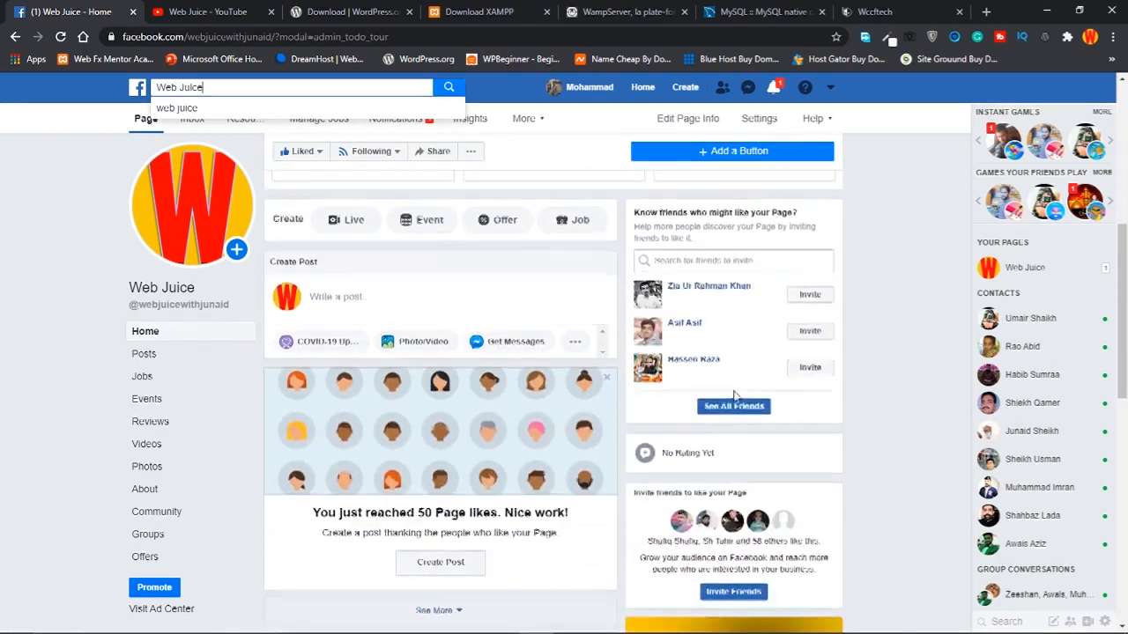
pyautogui.scroll(-5, 732, 414)
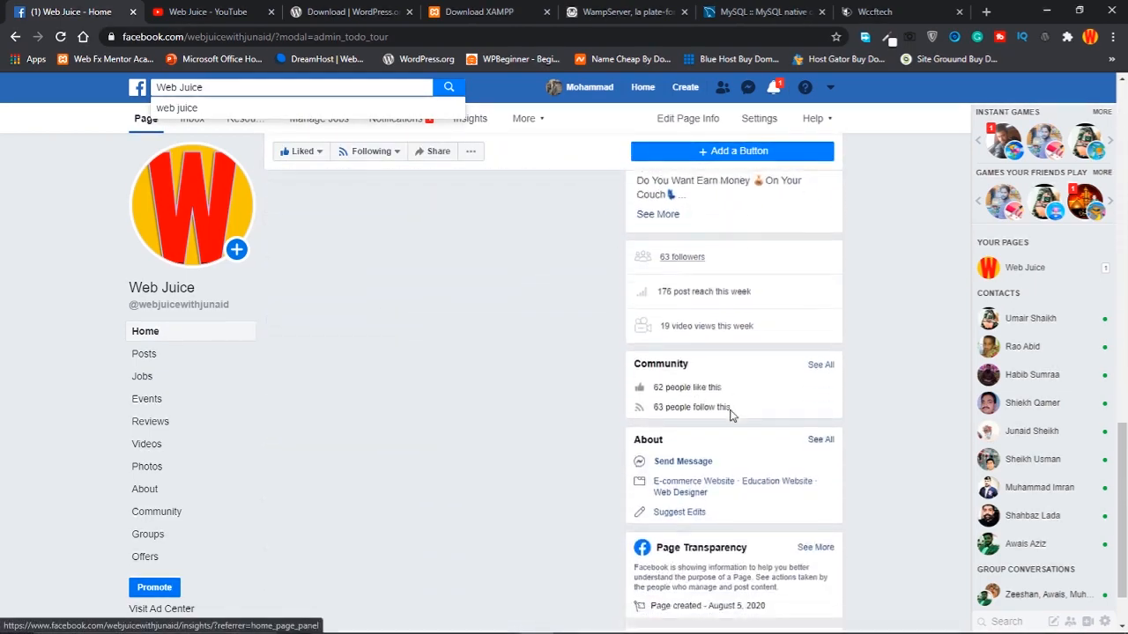
pyautogui.scroll(4, 732, 416)
pyautogui.scroll(1, 729, 416)
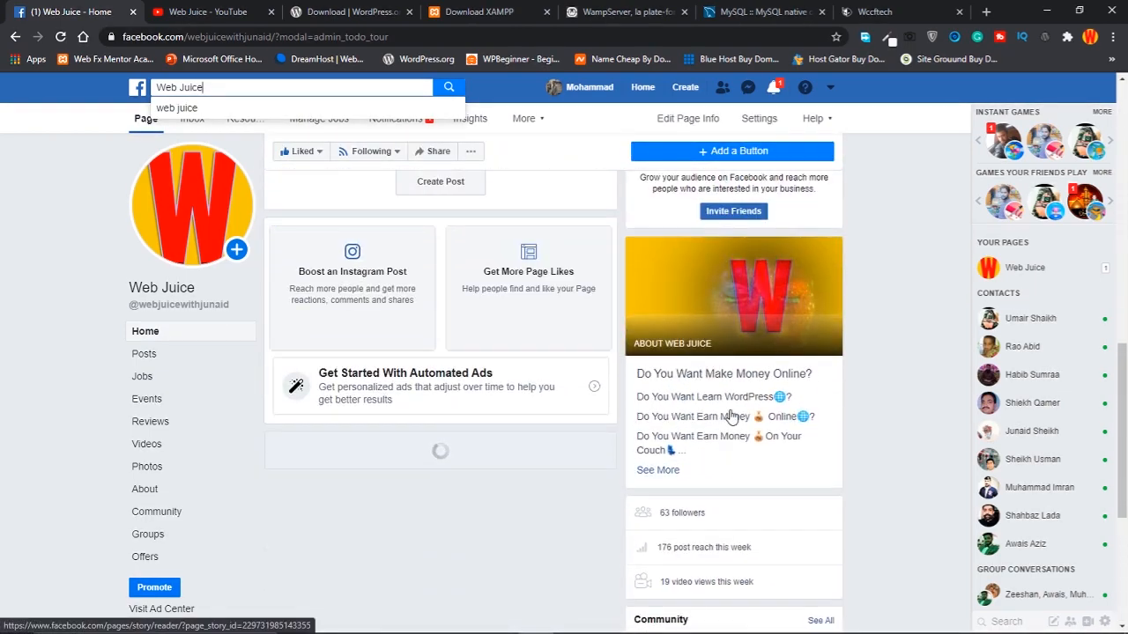
pyautogui.scroll(-4, 729, 416)
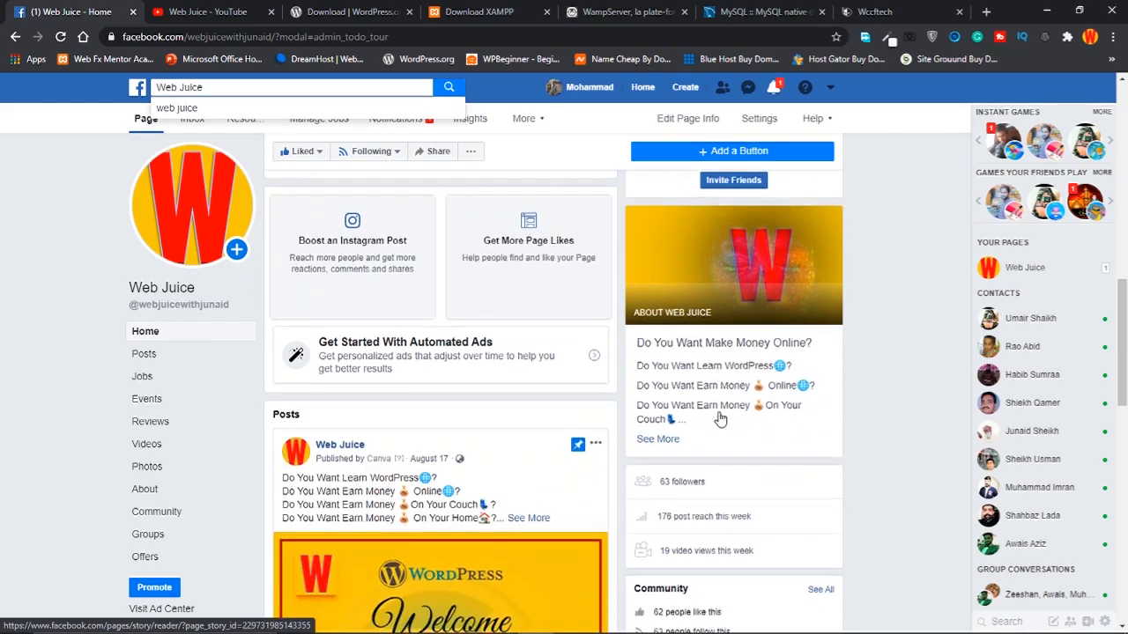
pyautogui.scroll(-5, 715, 420)
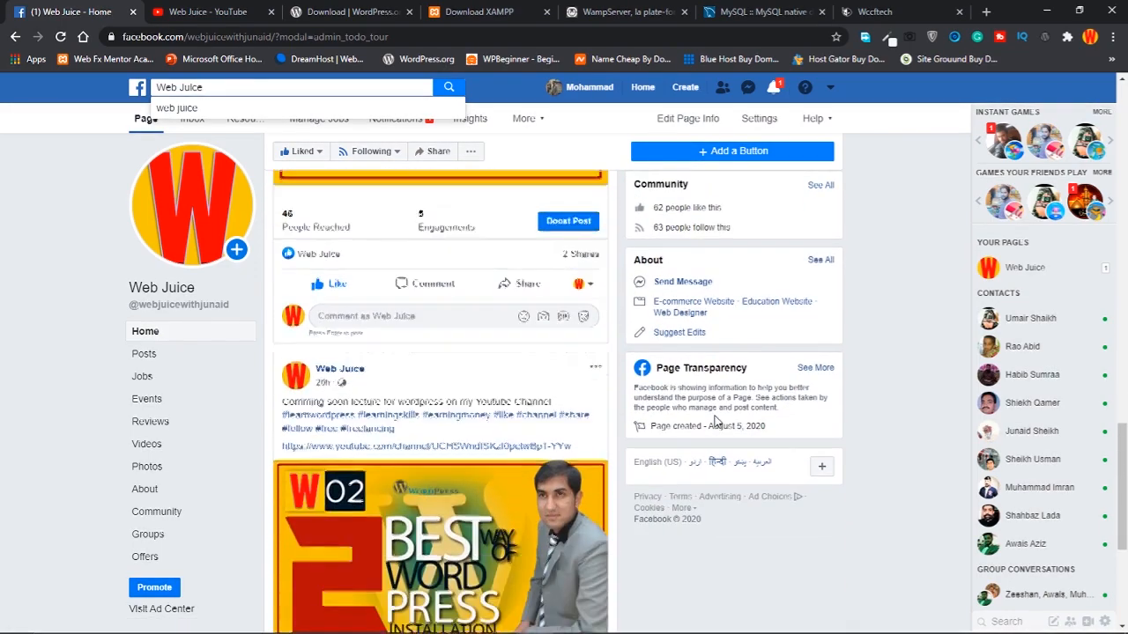
pyautogui.scroll(-1, 715, 420)
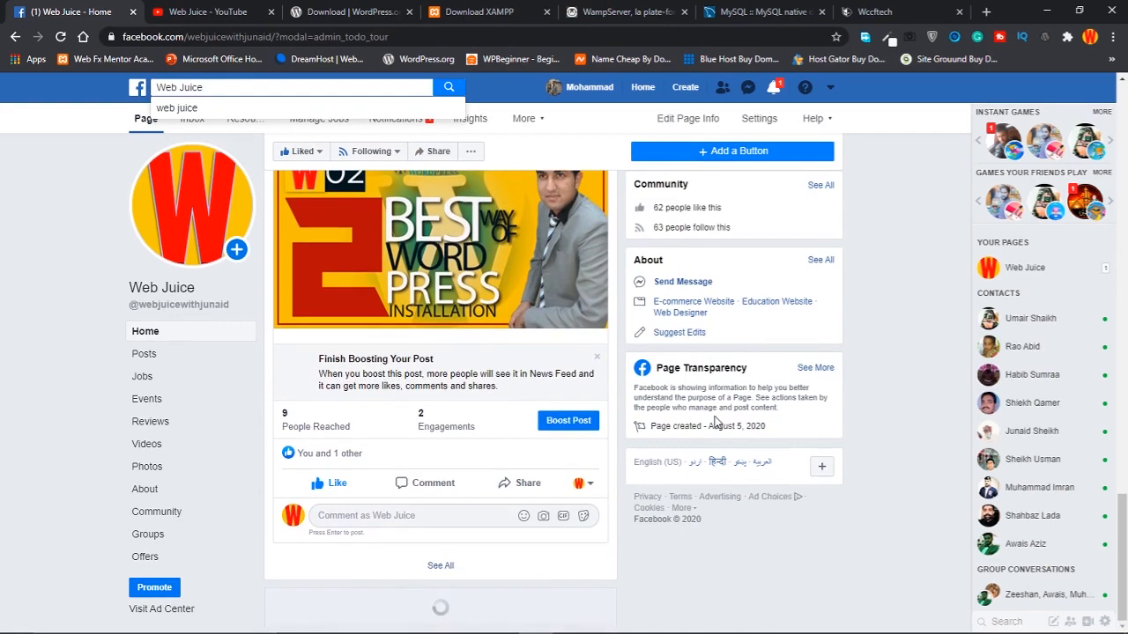
pyautogui.scroll(2, 716, 421)
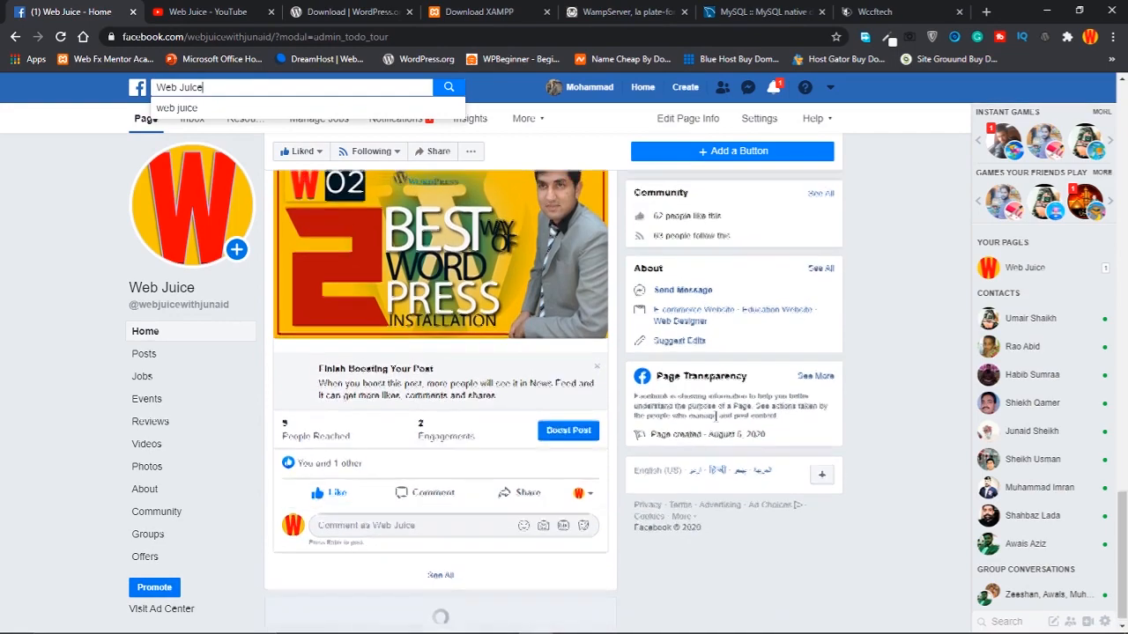
pyautogui.scroll(-2, 716, 421)
pyautogui.scroll(2, 444, 344)
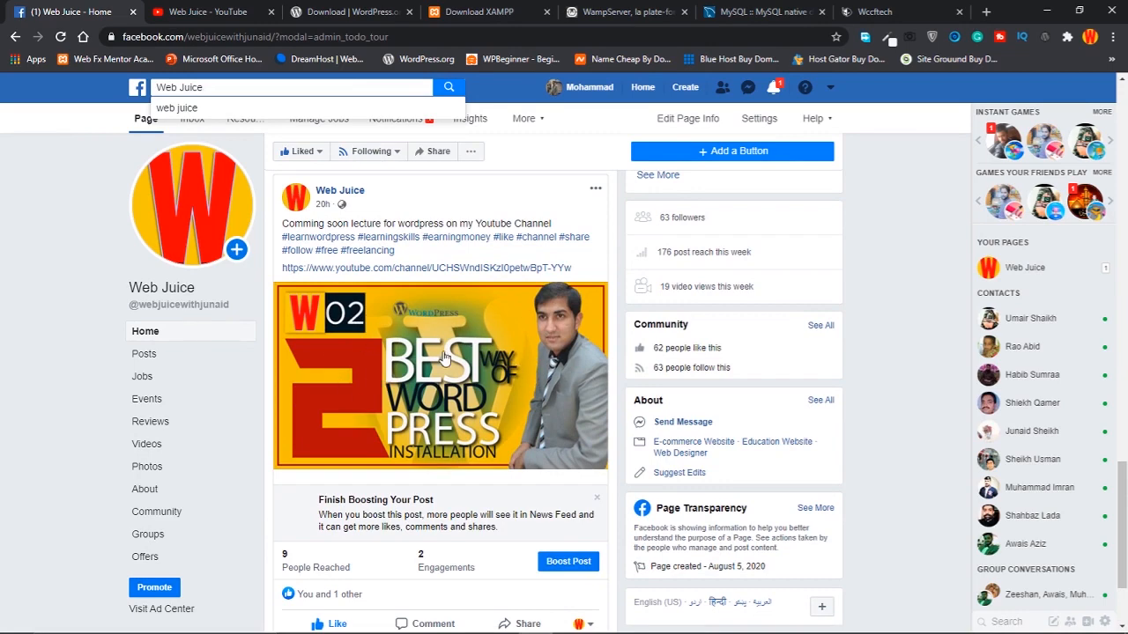
pyautogui.scroll(-6, 444, 363)
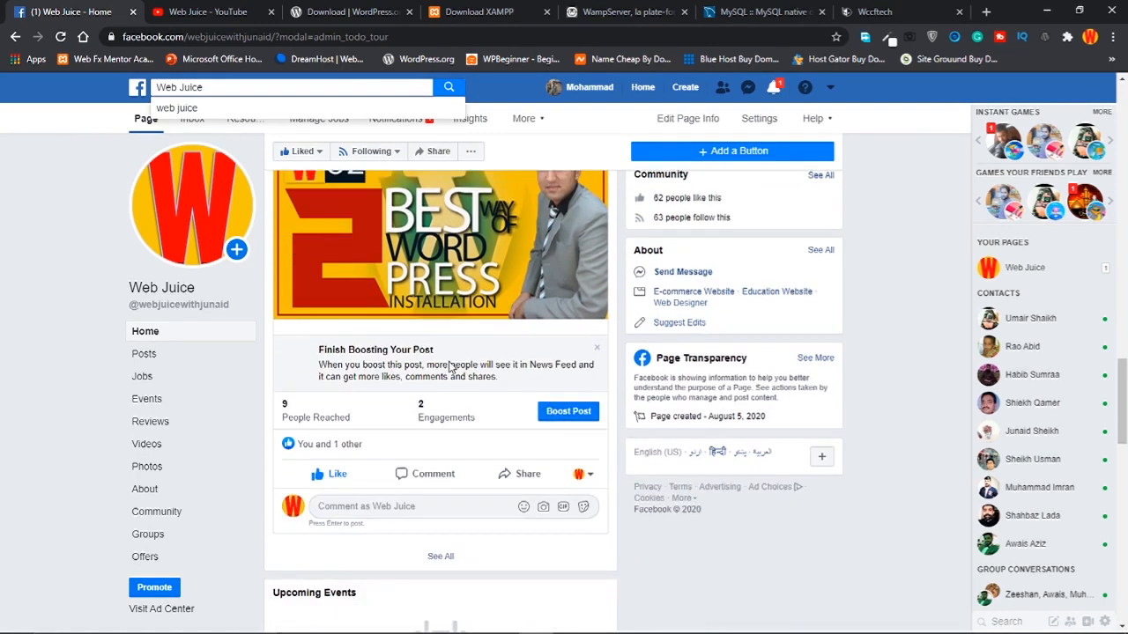
pyautogui.scroll(-5, 452, 376)
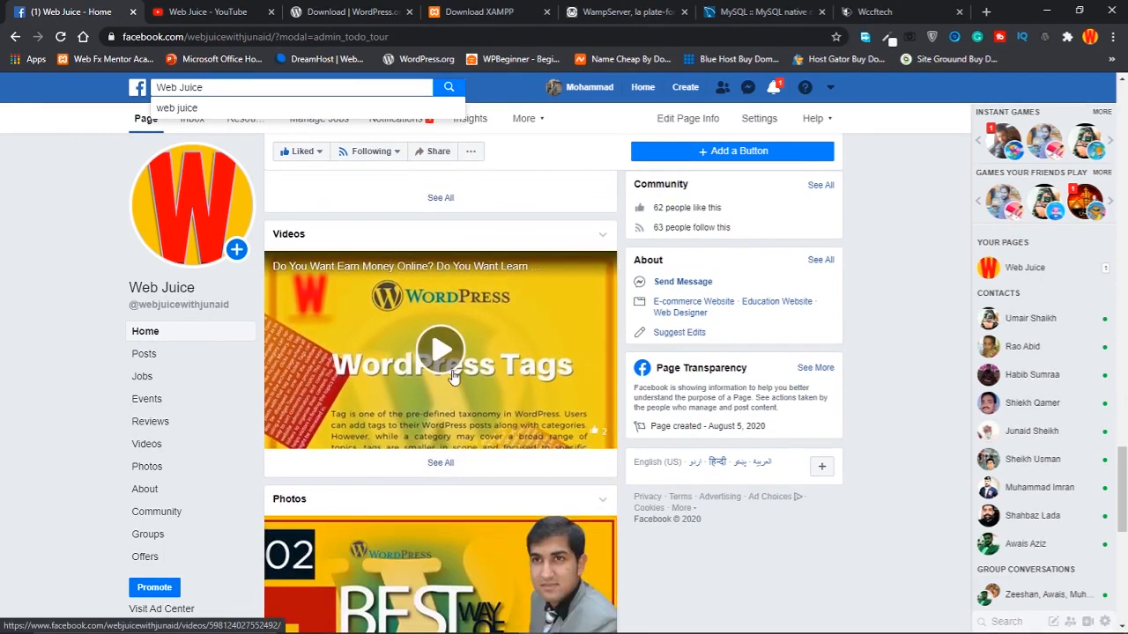
pyautogui.scroll(-3, 452, 376)
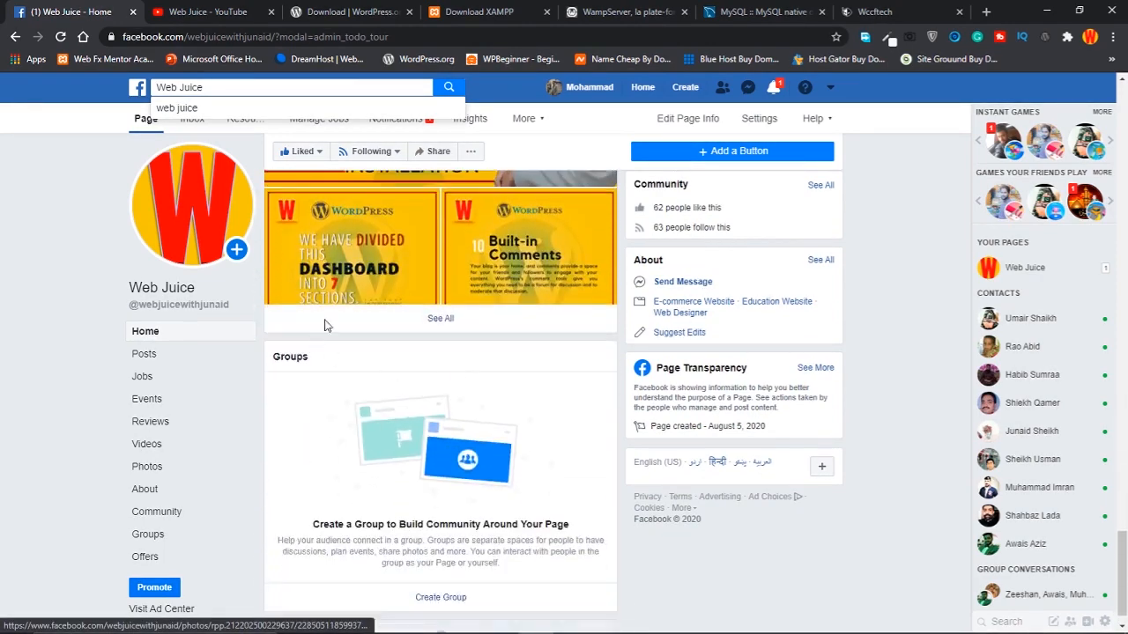
pyautogui.scroll(-1, 453, 301)
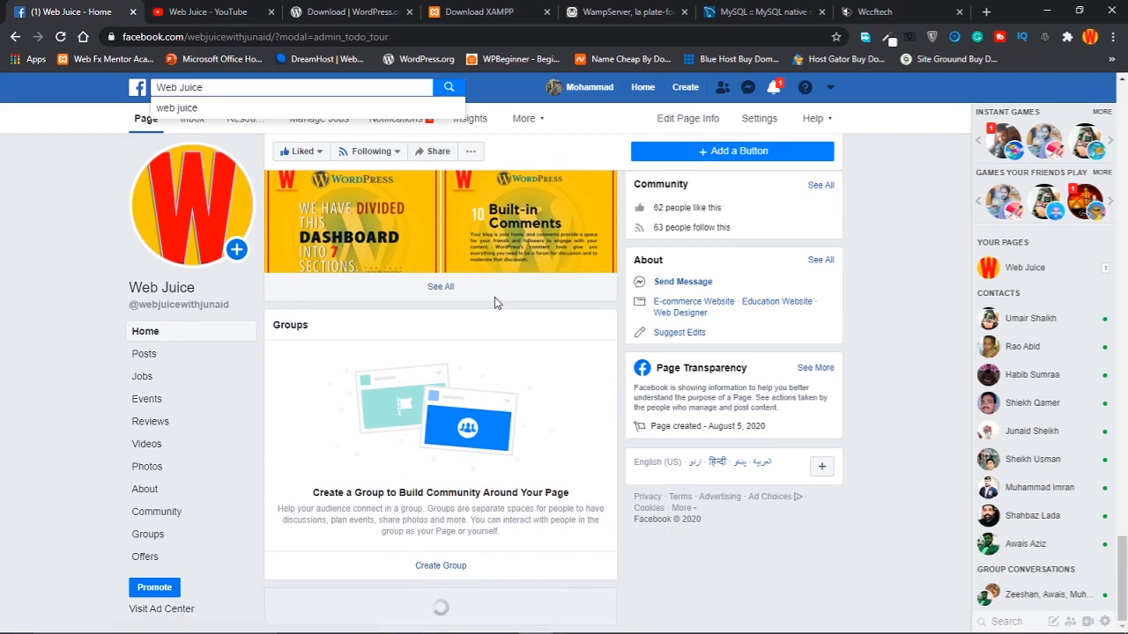
pyautogui.scroll(-8, 496, 306)
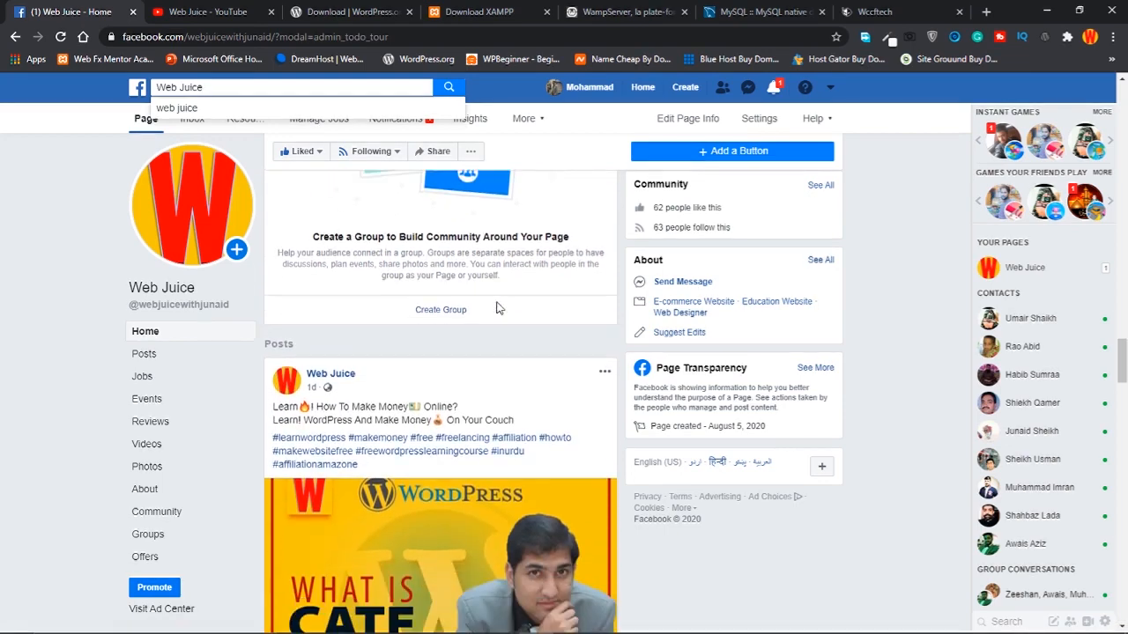
pyautogui.scroll(-4, 504, 315)
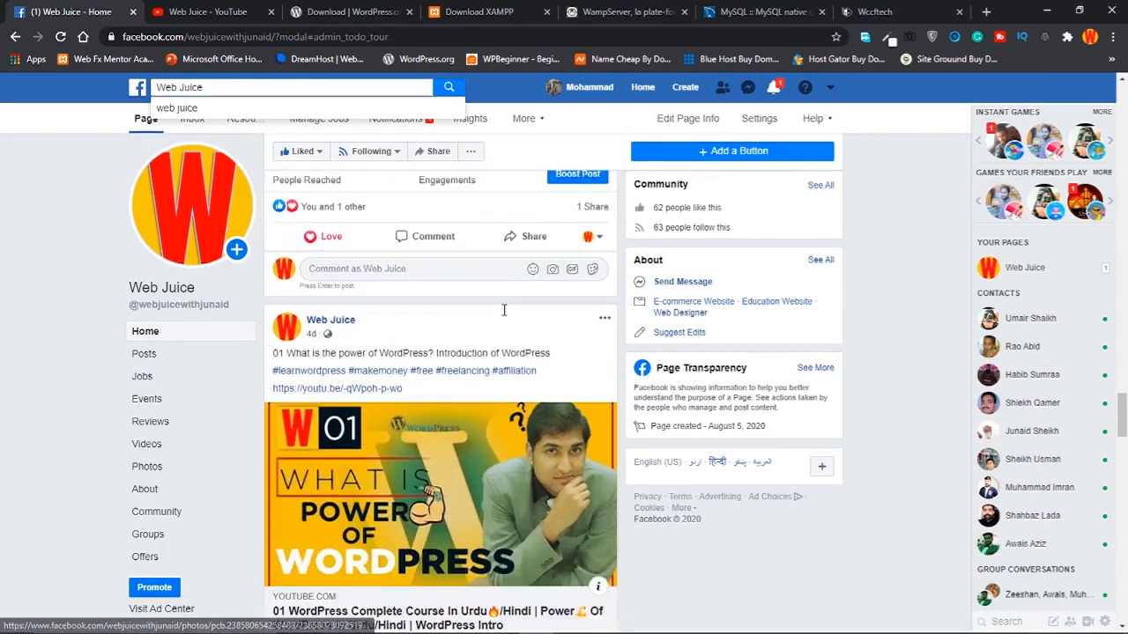
pyautogui.scroll(2, 507, 322)
pyautogui.scroll(5, 507, 322)
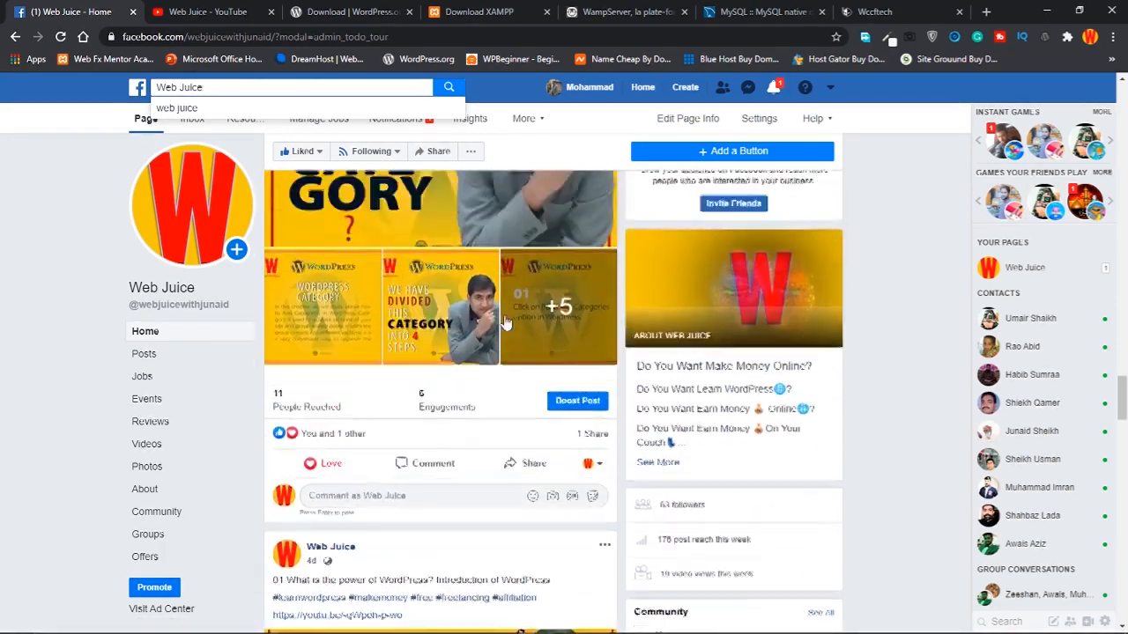
# Switch to the Web Juice YouTube channel and highlight its '8 subscribers' count
pyautogui.click(182, 11)
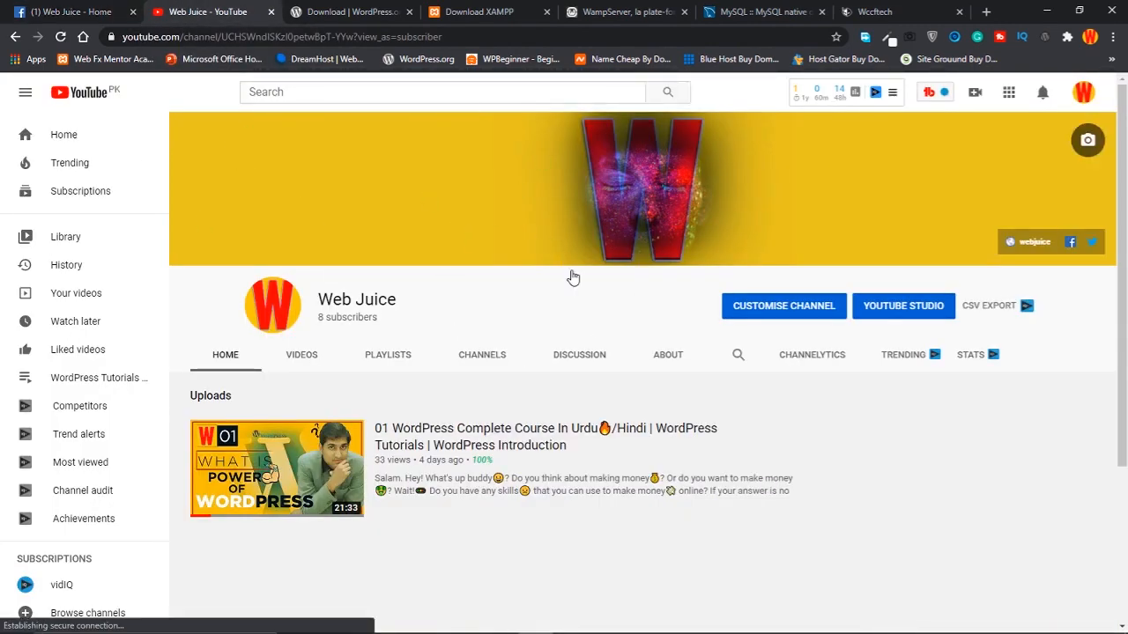
pyautogui.doubleClick(321, 319)
pyautogui.click(321, 320)
pyautogui.moveTo(380, 318); pyautogui.dragTo(332, 318)
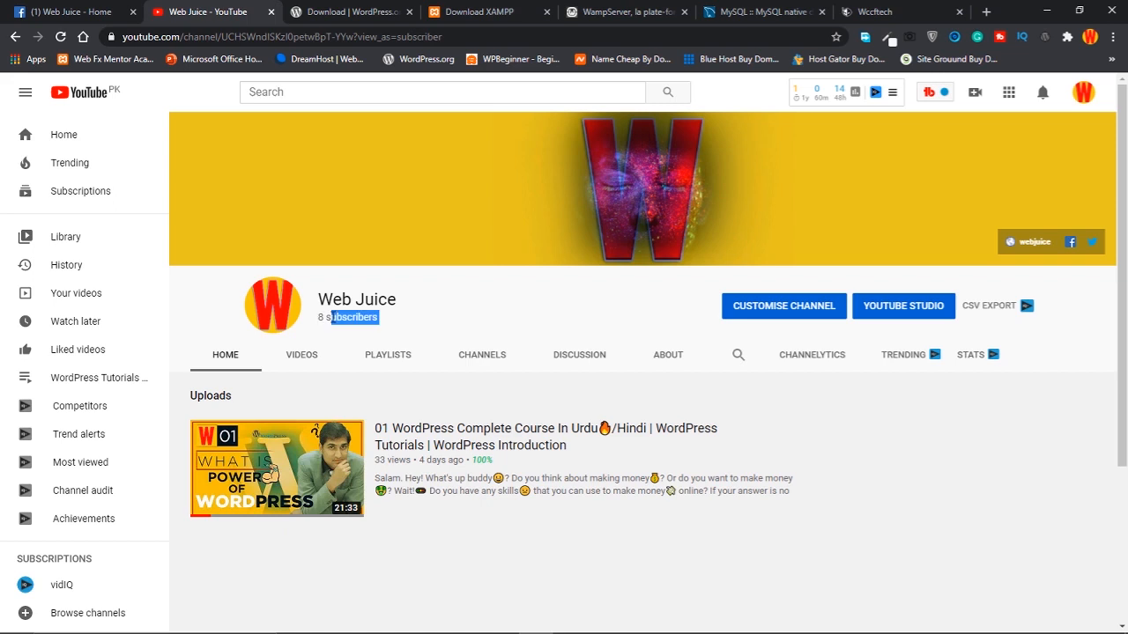
pyautogui.click(416, 318)
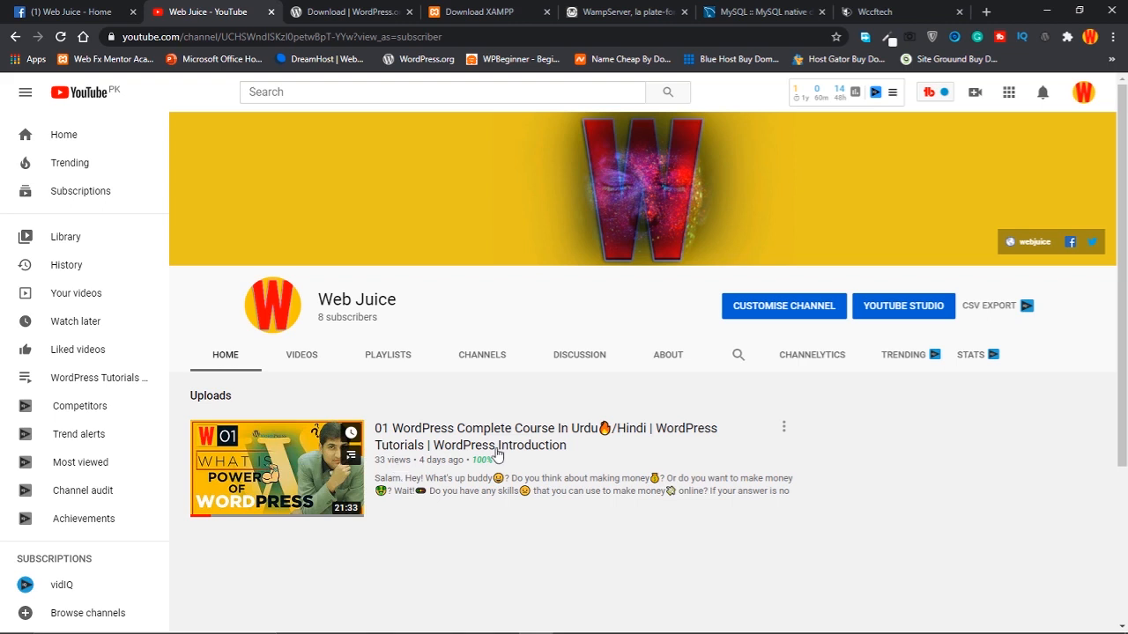
pyautogui.moveTo(482, 460)
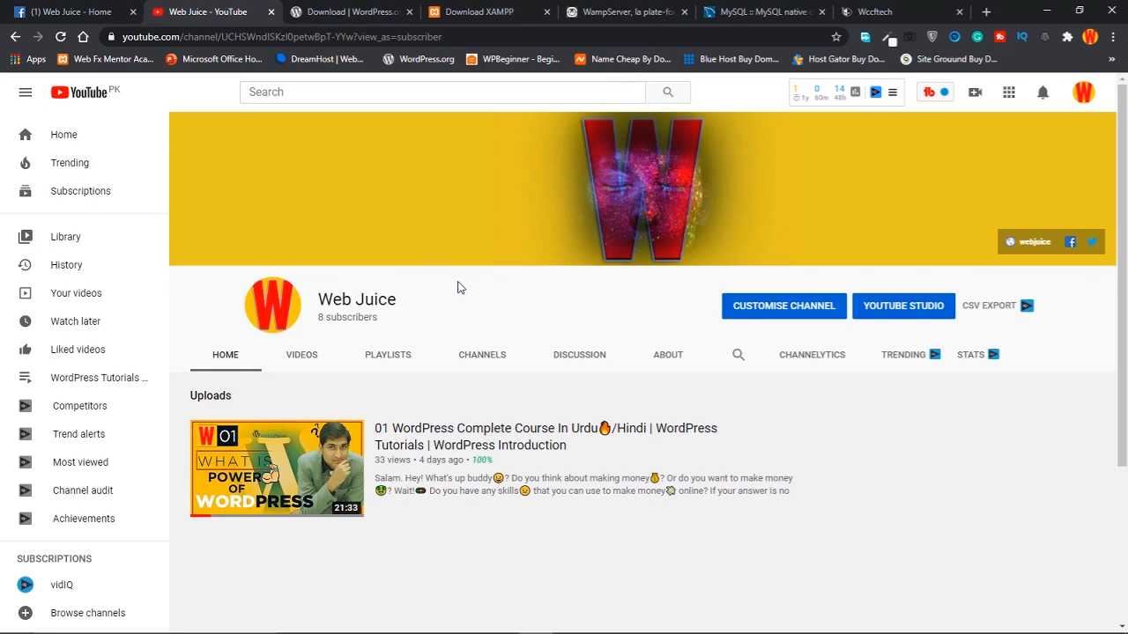
# Go from the WordPress download tab to WordPress.org's home page and back to Get WordPress 5.5
pyautogui.click(351, 10)
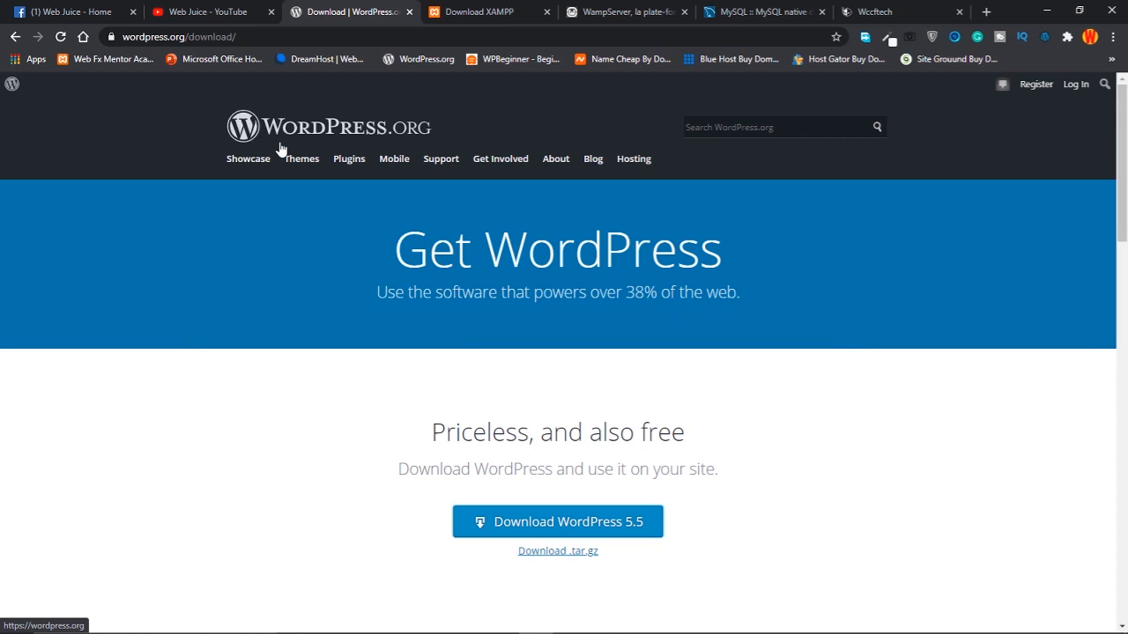
pyautogui.moveTo(237, 37); pyautogui.dragTo(164, 37)
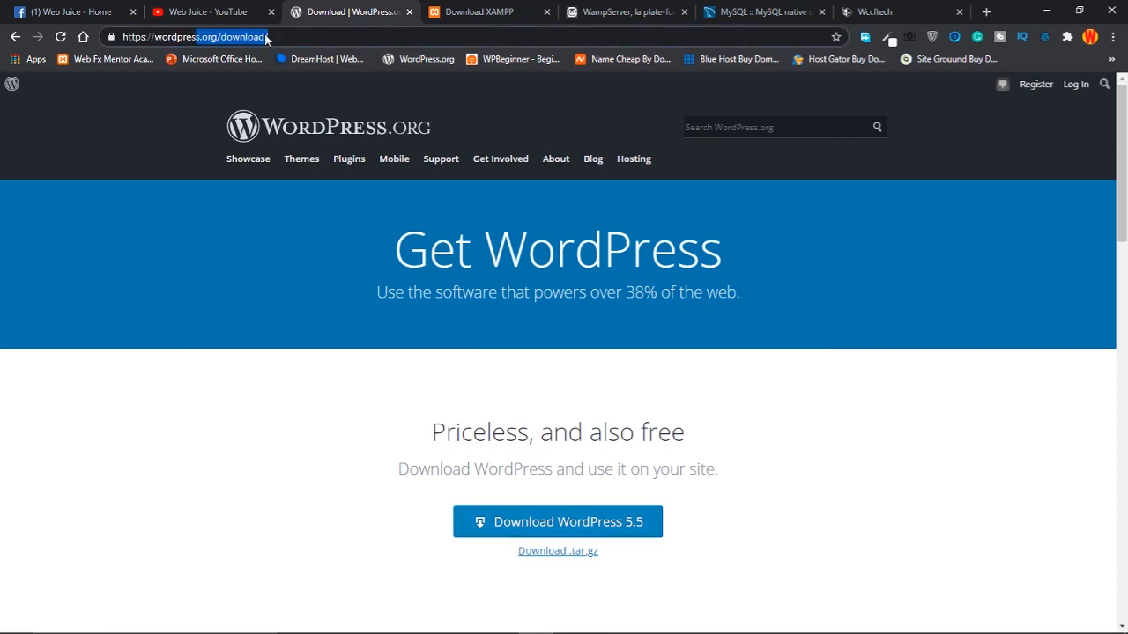
pyautogui.click(308, 129)
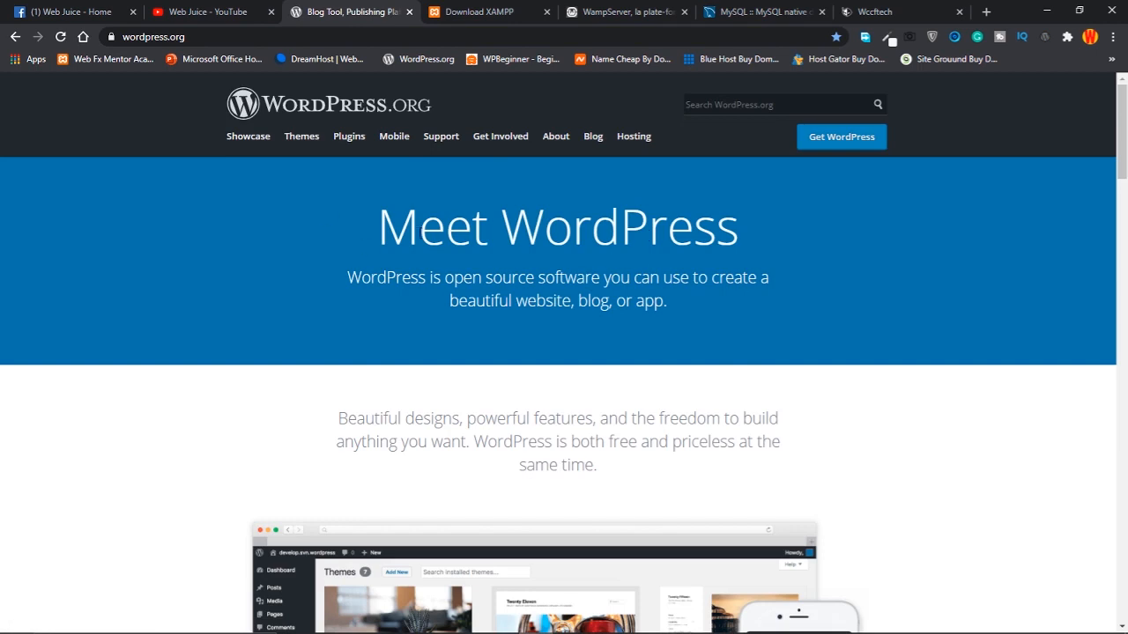
pyautogui.click(849, 141)
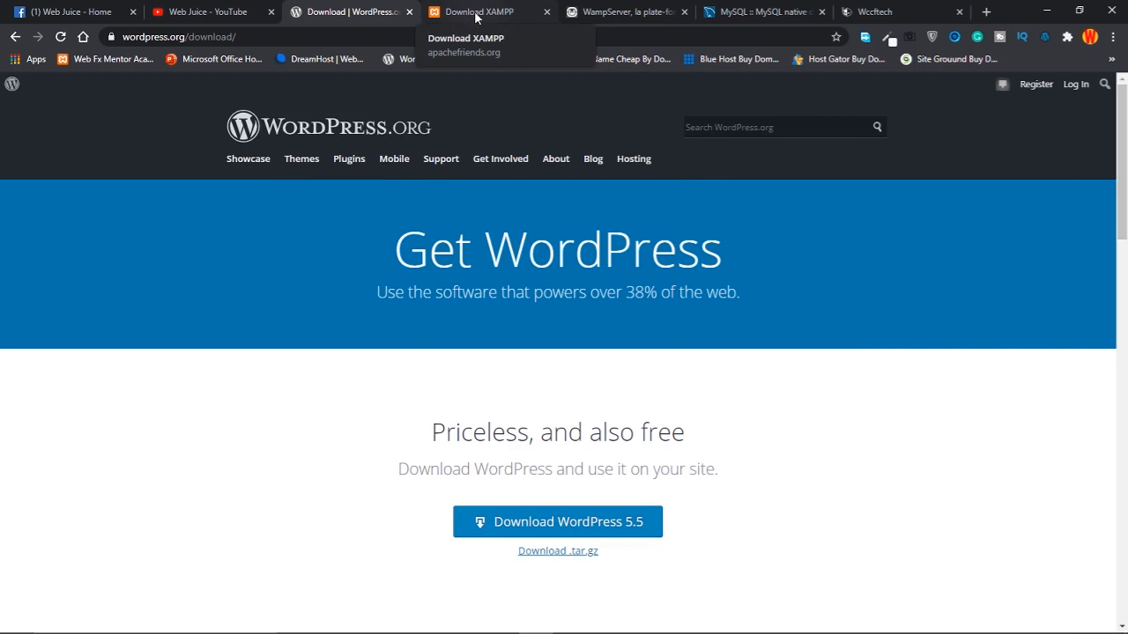
# Show the Download XAMPP tab listing Windows builds 7.2.33, 7.3.21 and 7.4.9
pyautogui.click(476, 13)
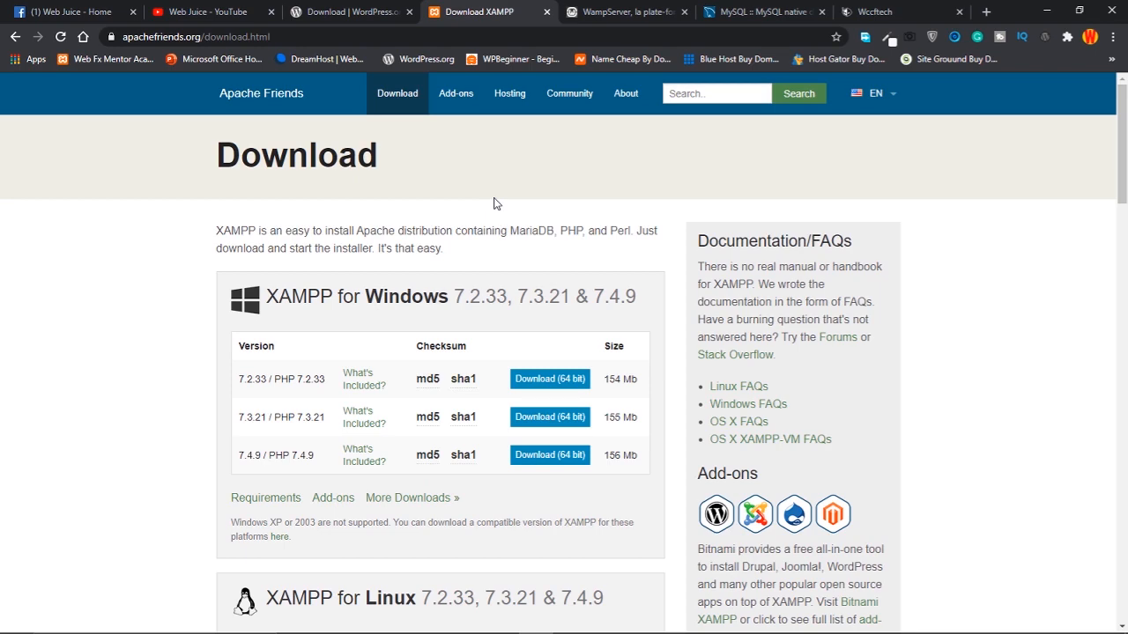
# Switch between the WampServer site and the XAMPP download page
pyautogui.click(592, 12)
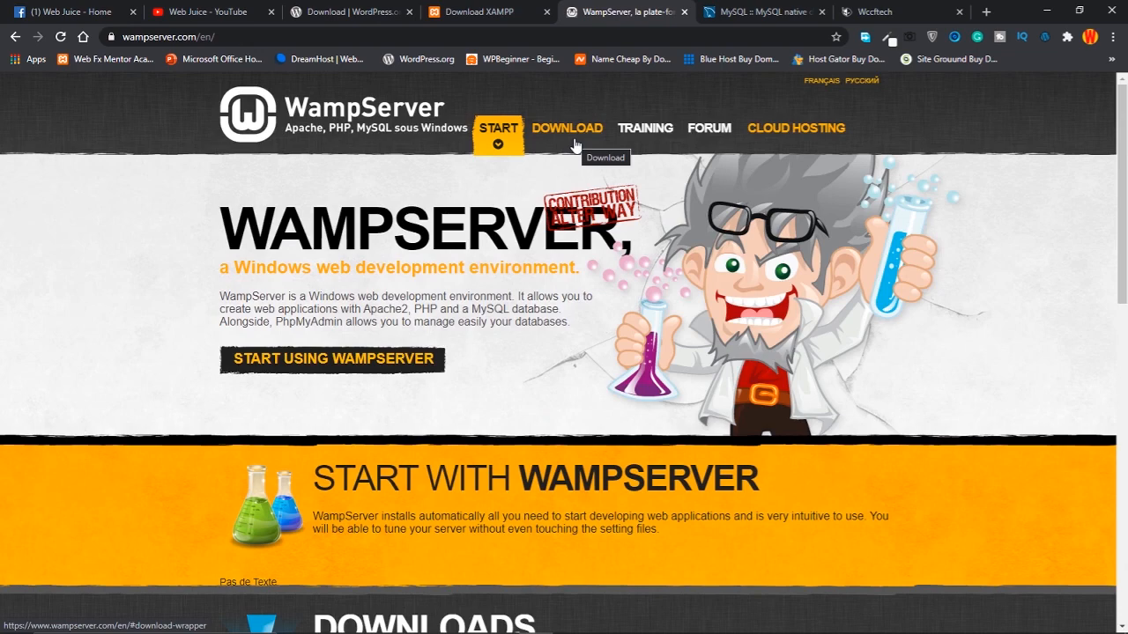
pyautogui.click(494, 13)
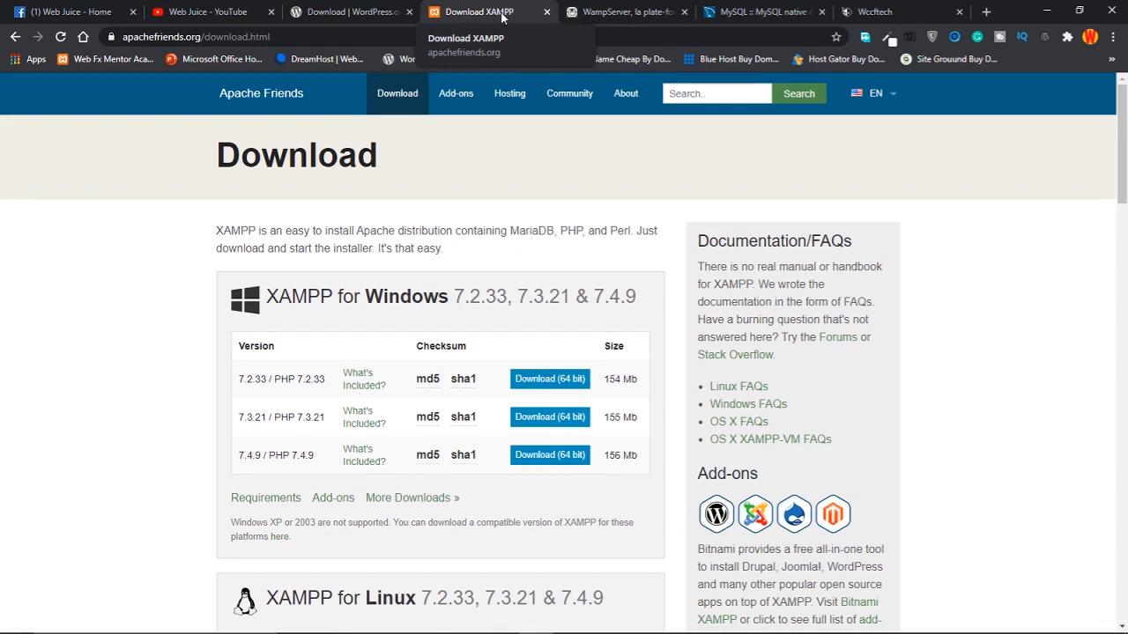
pyautogui.click(627, 13)
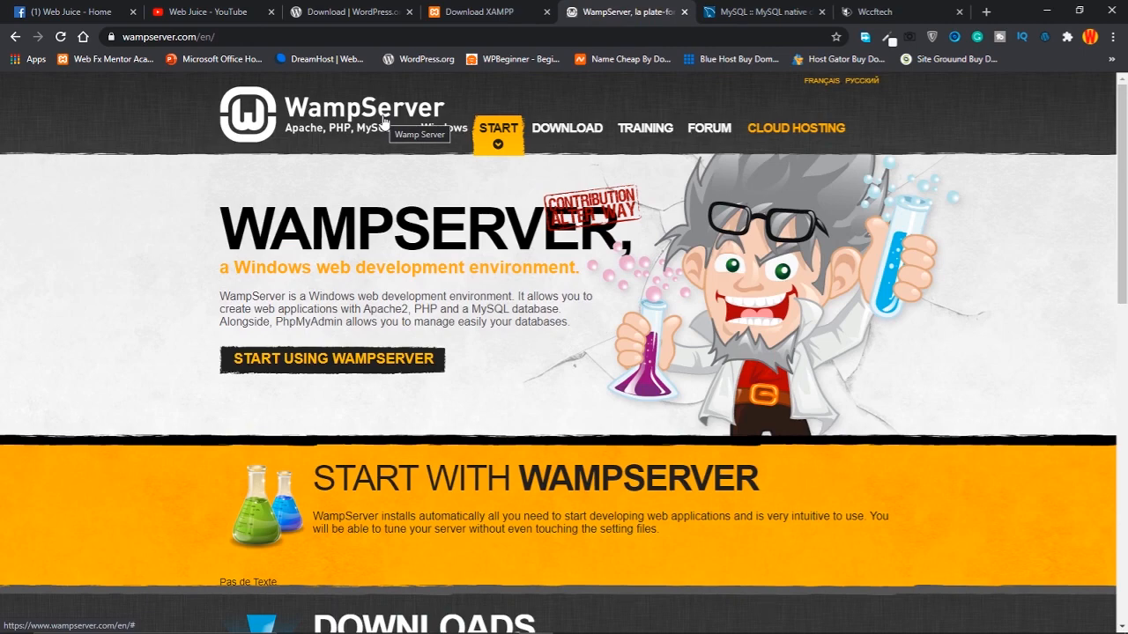
# Highlight the MySQL Community Downloads heading, glance at XAMPP, then move to Wccftech
pyautogui.click(762, 12)
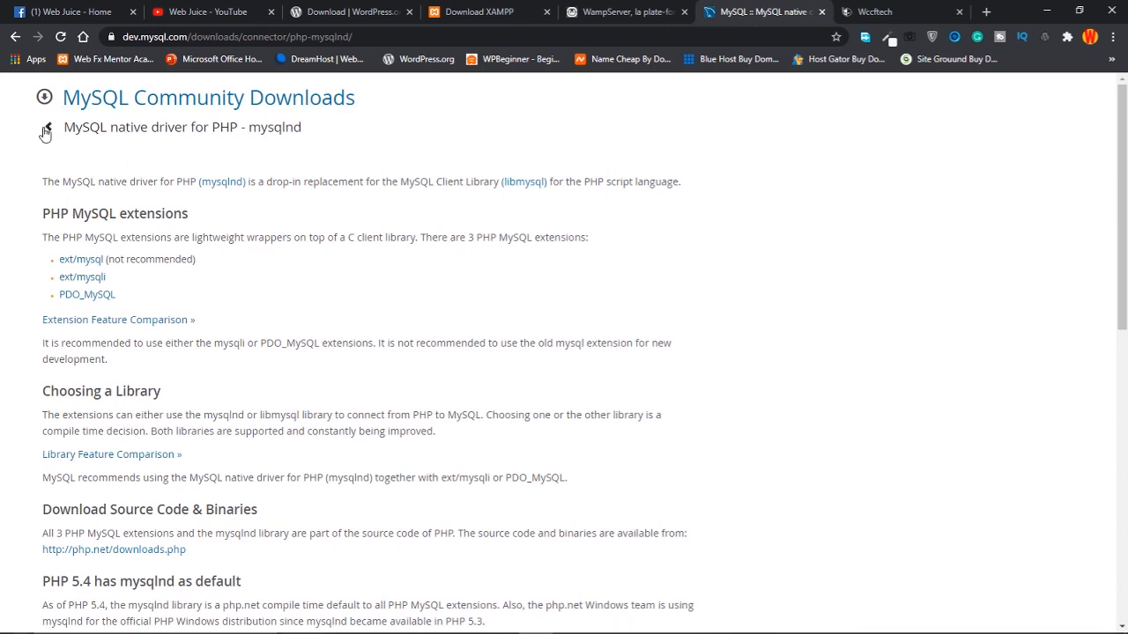
pyautogui.moveTo(57, 98); pyautogui.dragTo(357, 99)
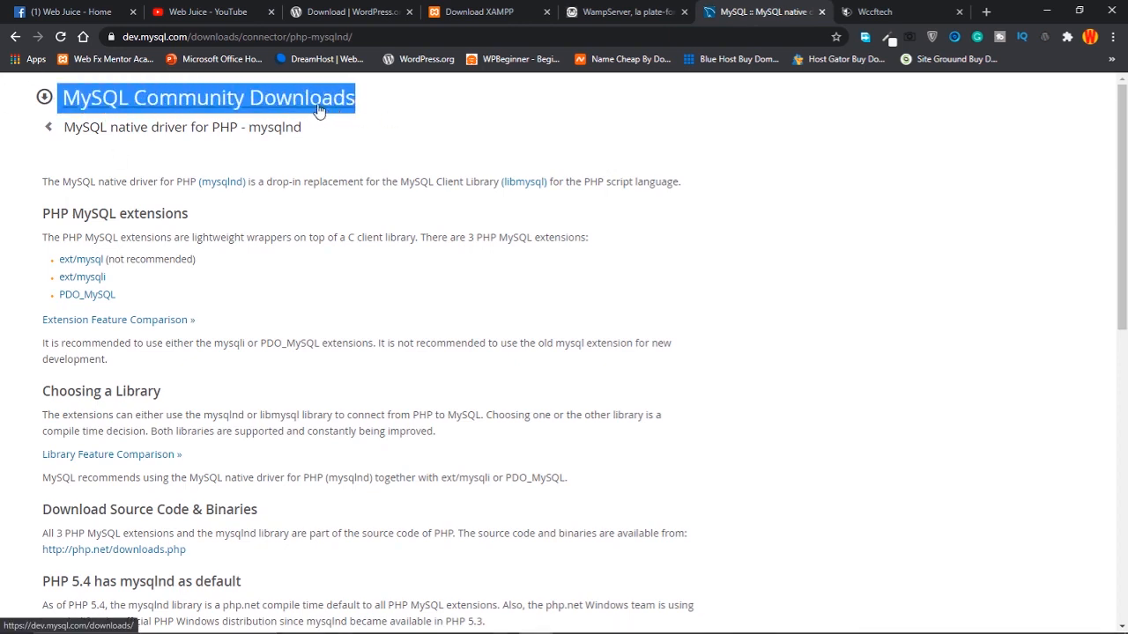
pyautogui.click(472, 11)
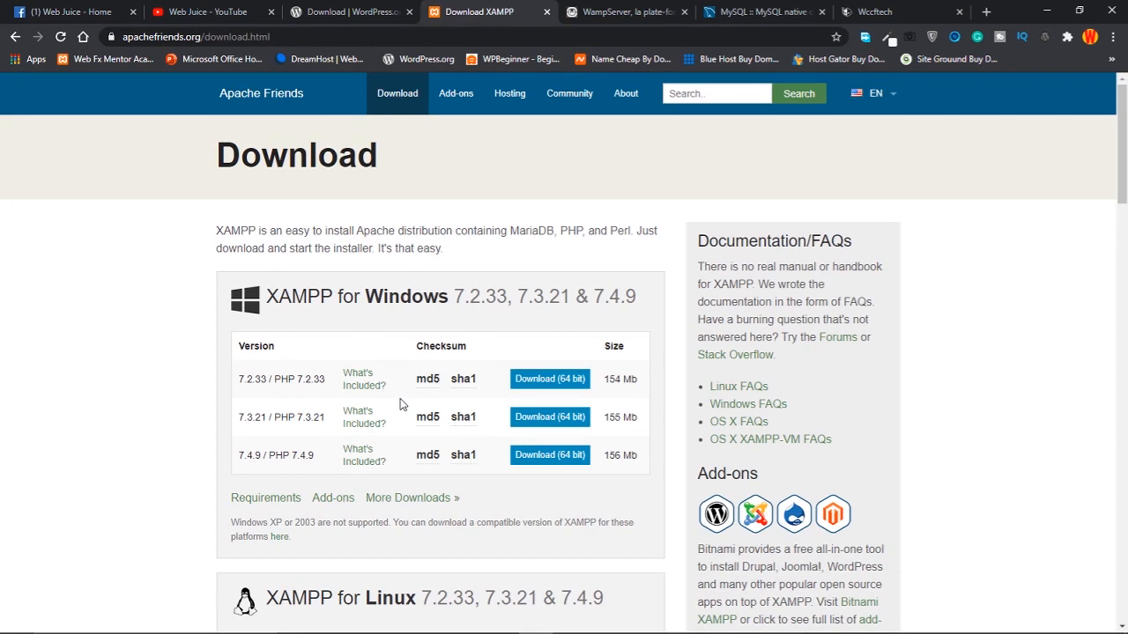
pyautogui.click(740, 10)
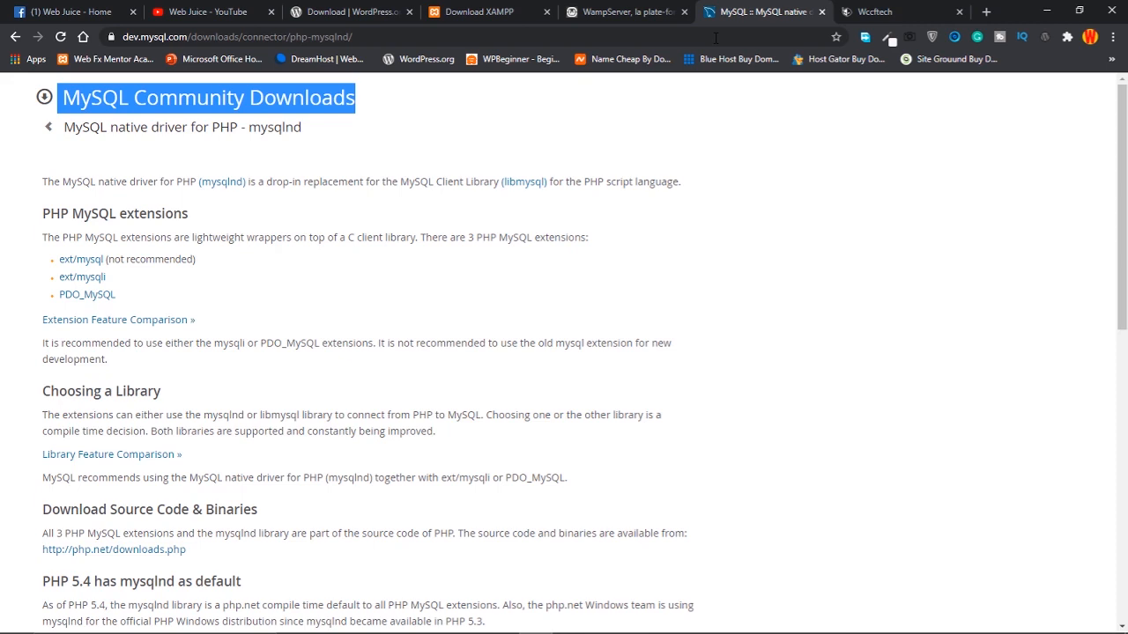
pyautogui.click(907, 9)
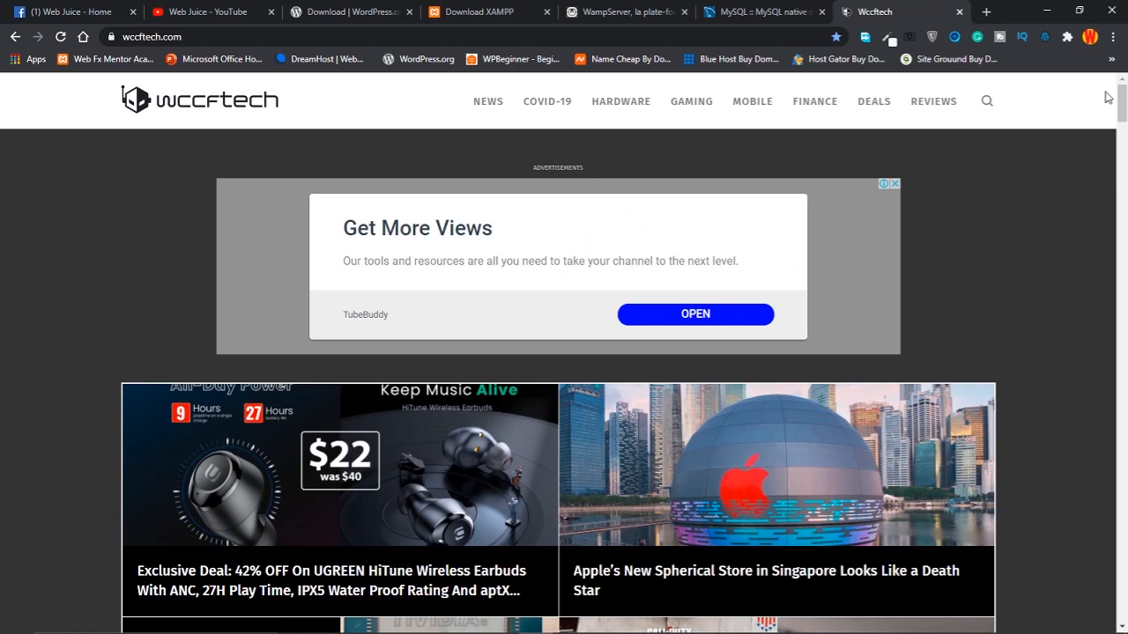
# Nudge the Wccftech page down slightly, then open a fresh New Tab beside it
pyautogui.moveTo(1123, 101)
pyautogui.mouseDown()
pyautogui.moveTo(1117, 230)
pyautogui.moveTo(1123, 92)
pyautogui.mouseUp()
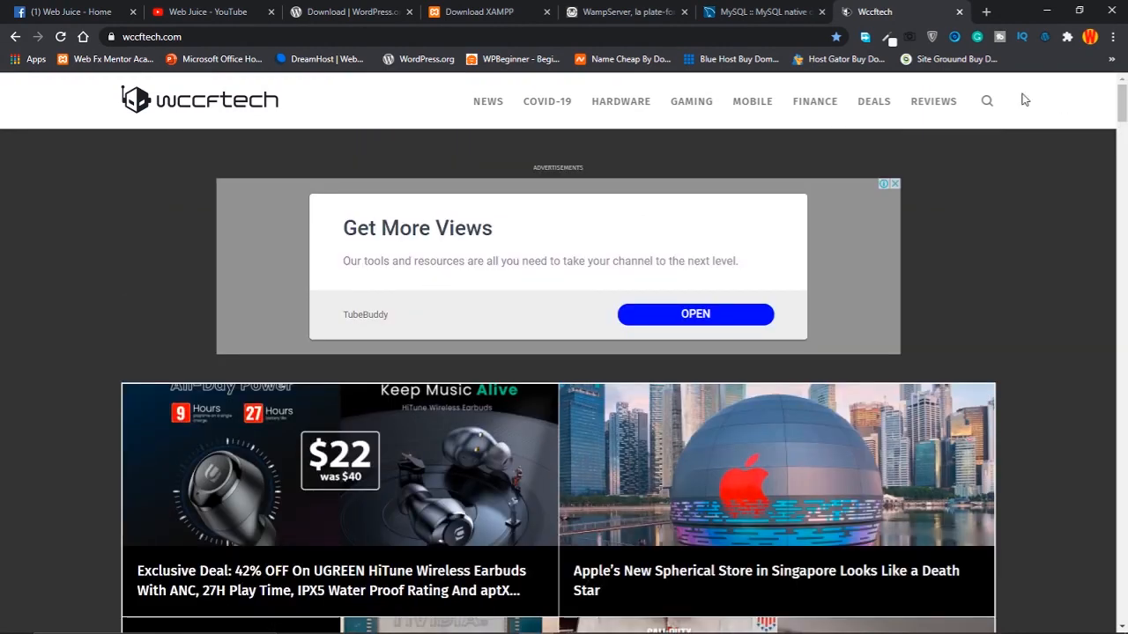
pyautogui.click(987, 12)
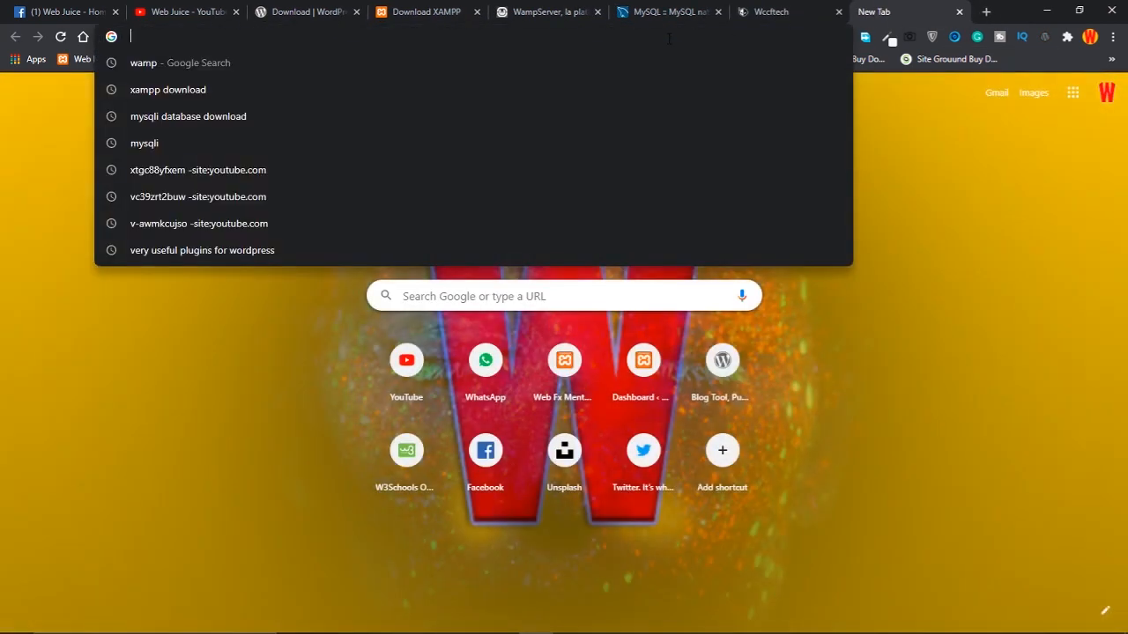
# Load 000webhost.com in the new tab and return to the XAMPP download page
pyautogui.write('000we')
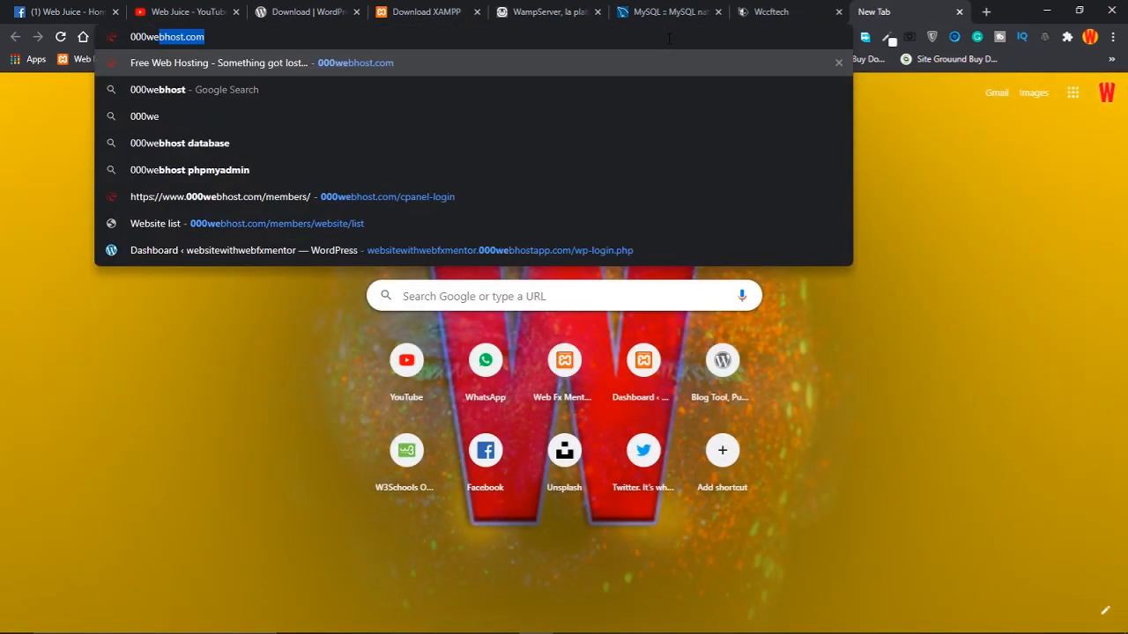
pyautogui.write('bhost.oc')
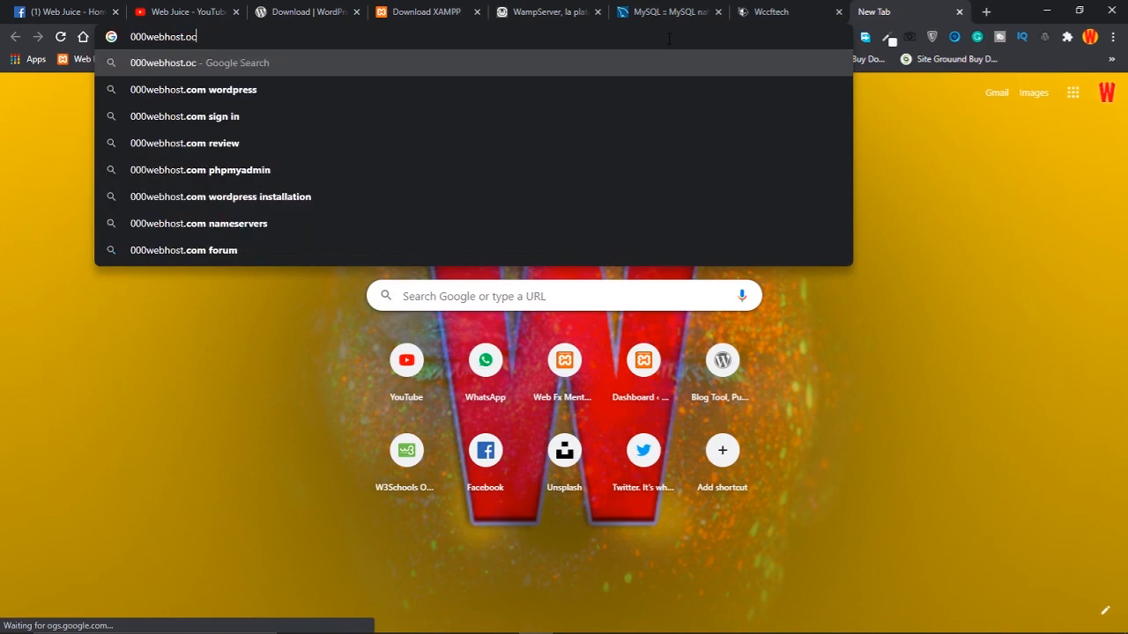
pyautogui.press('BackSpace')
pyautogui.press('BackSpace')
pyautogui.write('com')
pyautogui.press('Return')
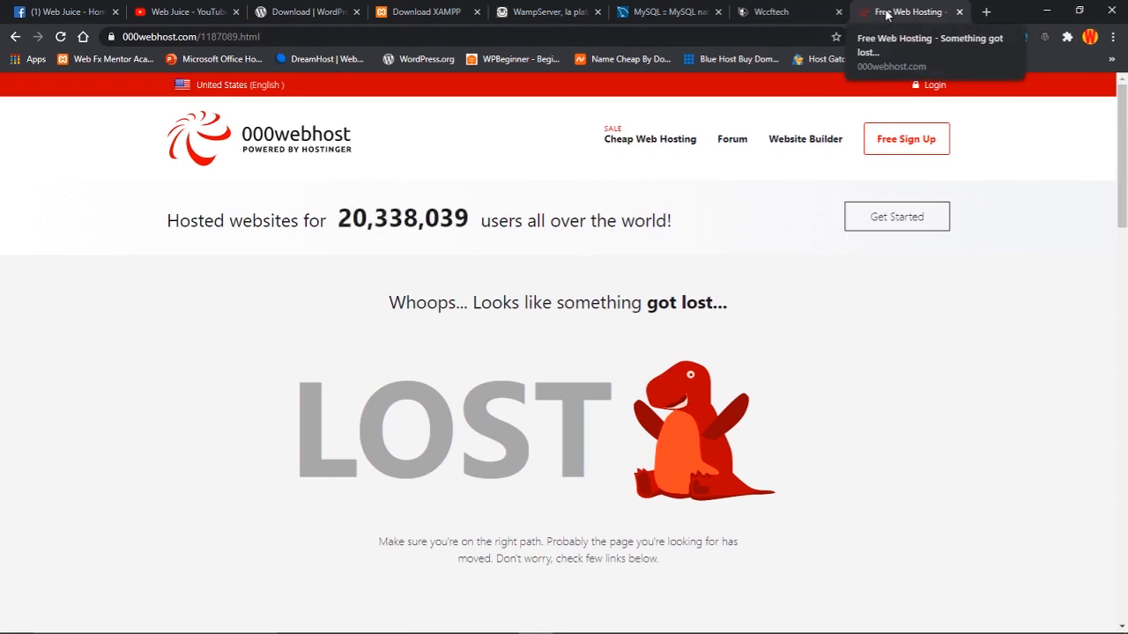
pyautogui.click(414, 12)
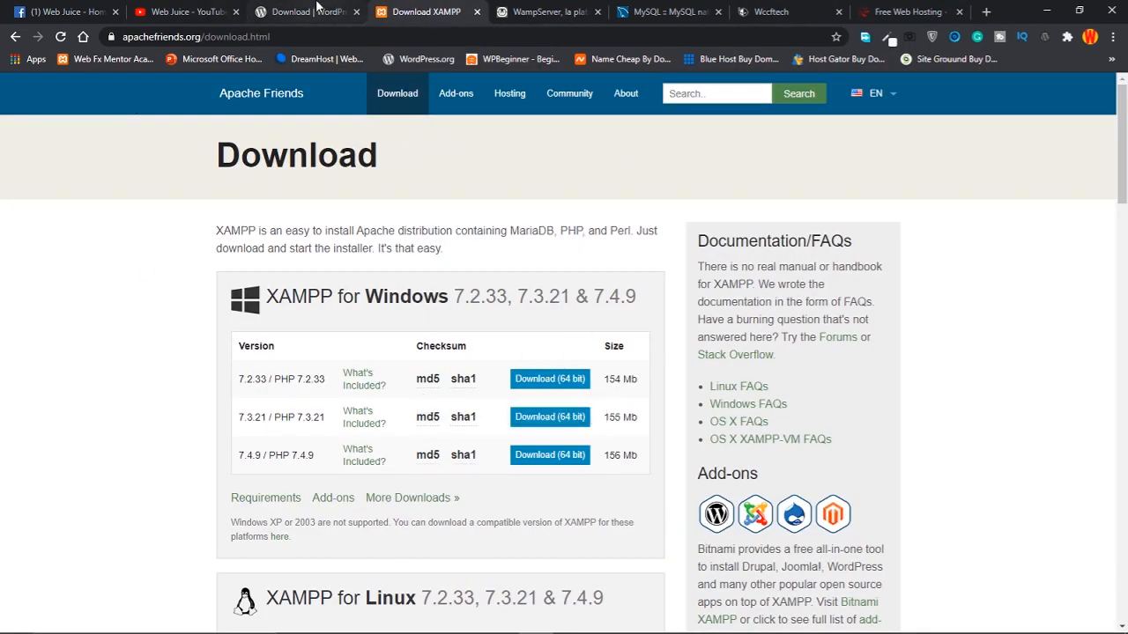
# Download xampp-windows-x64-7.2.33-0-VC15-installer.exe (64-bit), saving it to Local Disk (E:)
pyautogui.click(187, 12)
pyautogui.click(445, 14)
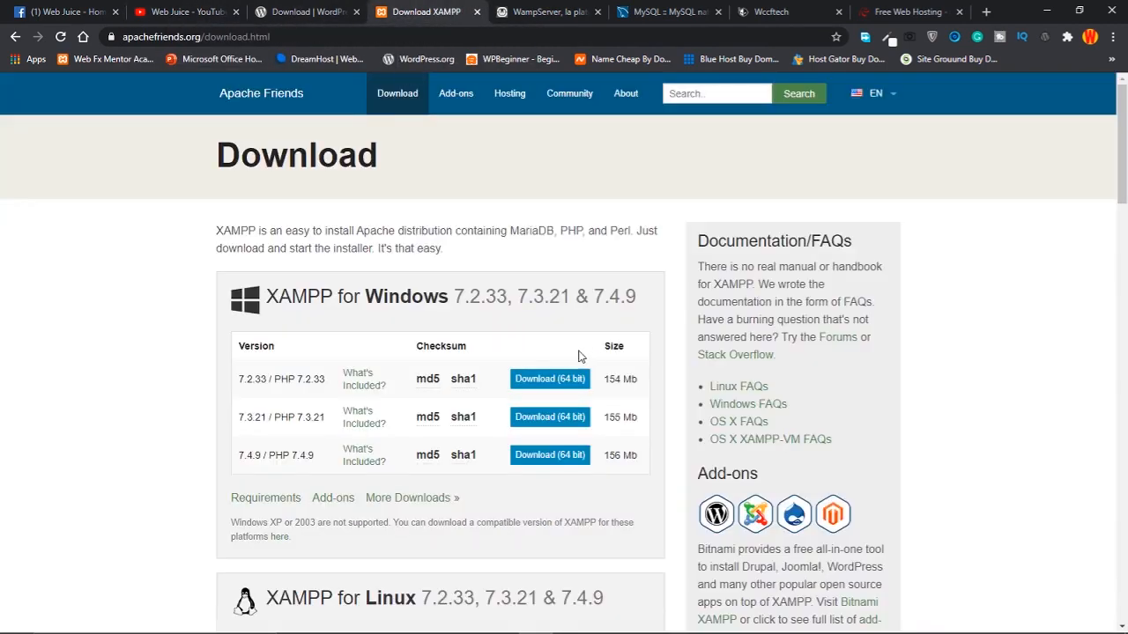
pyautogui.click(544, 381)
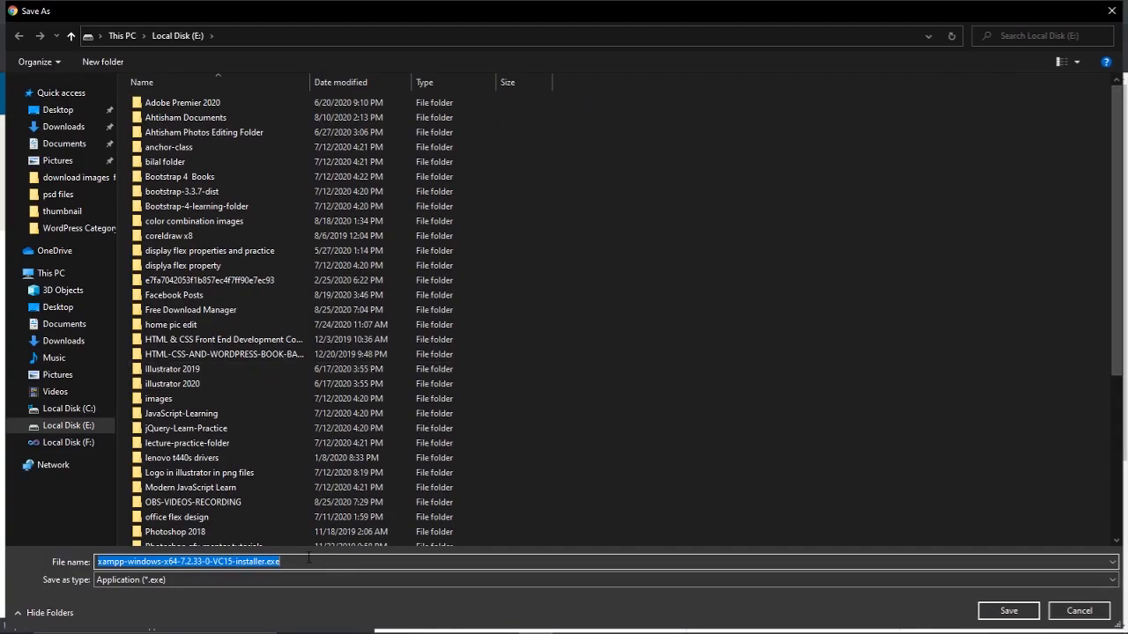
pyautogui.click(68, 426)
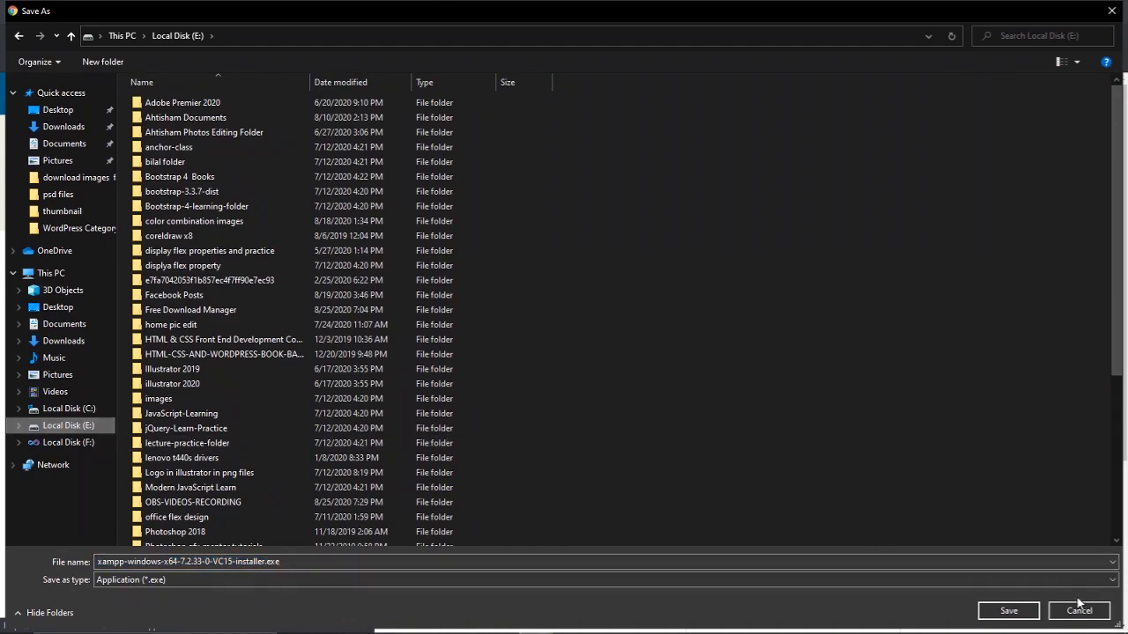
pyautogui.click(1005, 609)
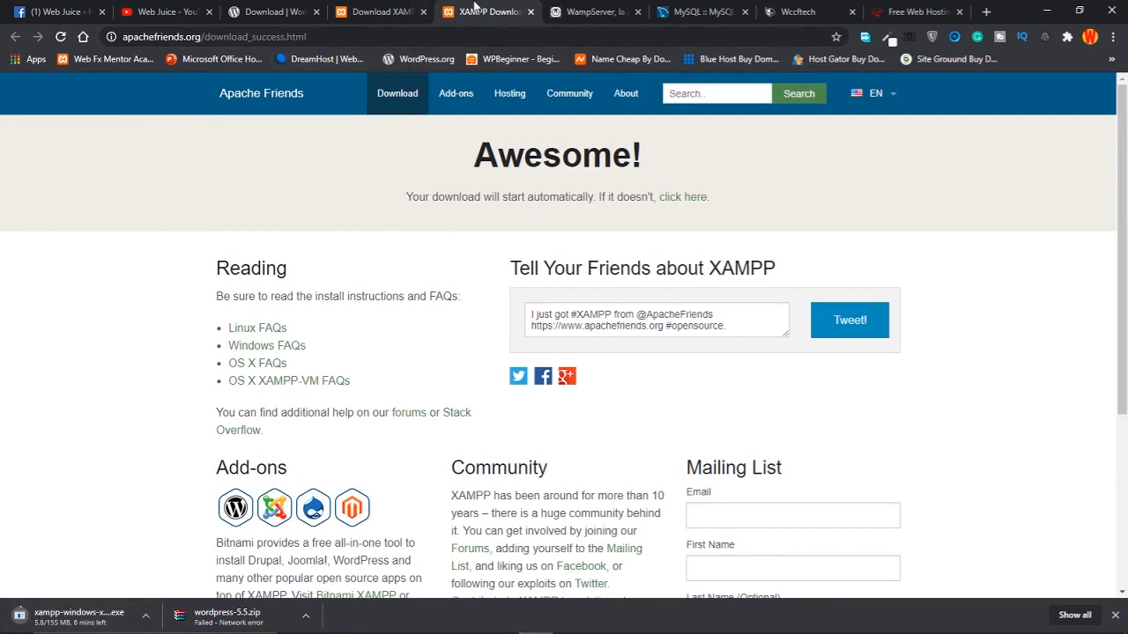
# Close the MySQL driver and Wccftech tabs
pyautogui.click(403, 10)
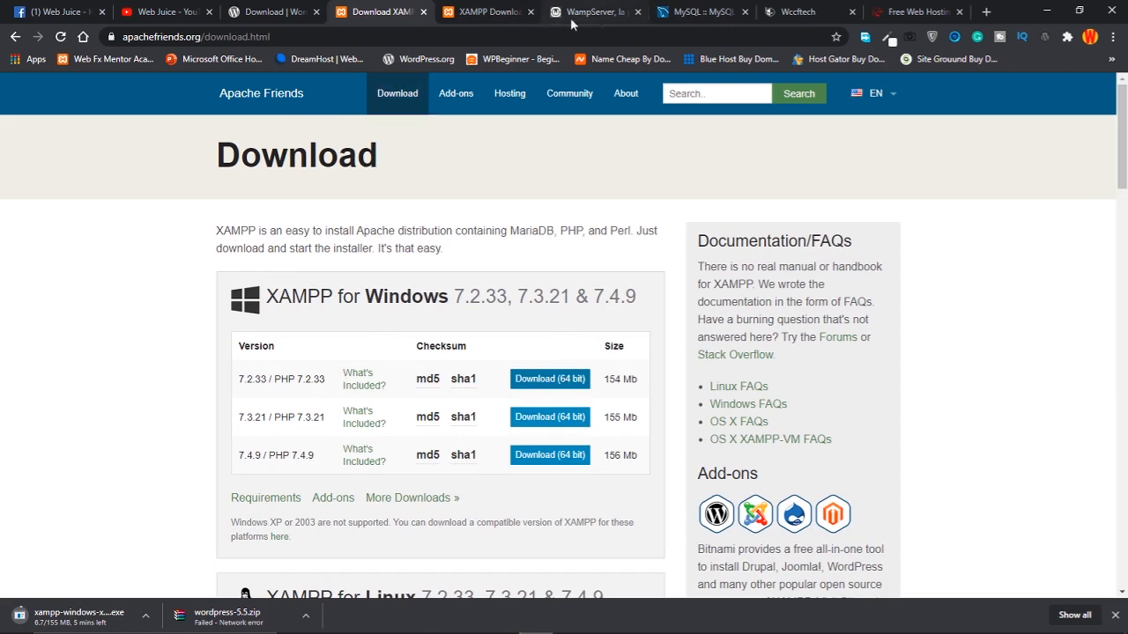
pyautogui.click(572, 21)
pyautogui.click(700, 18)
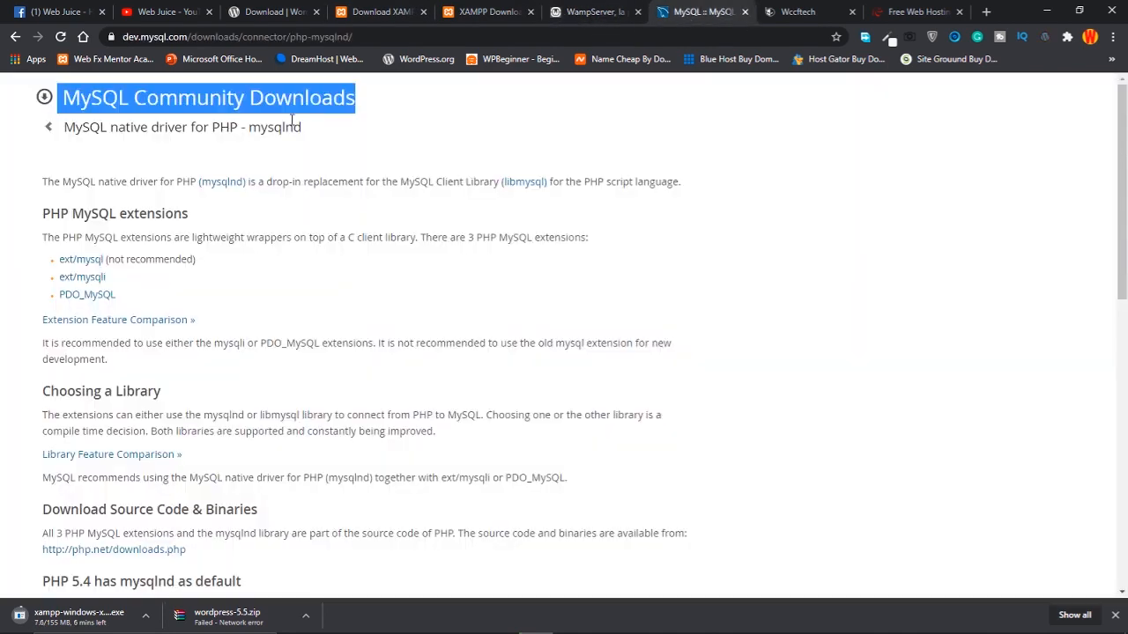
pyautogui.click(746, 13)
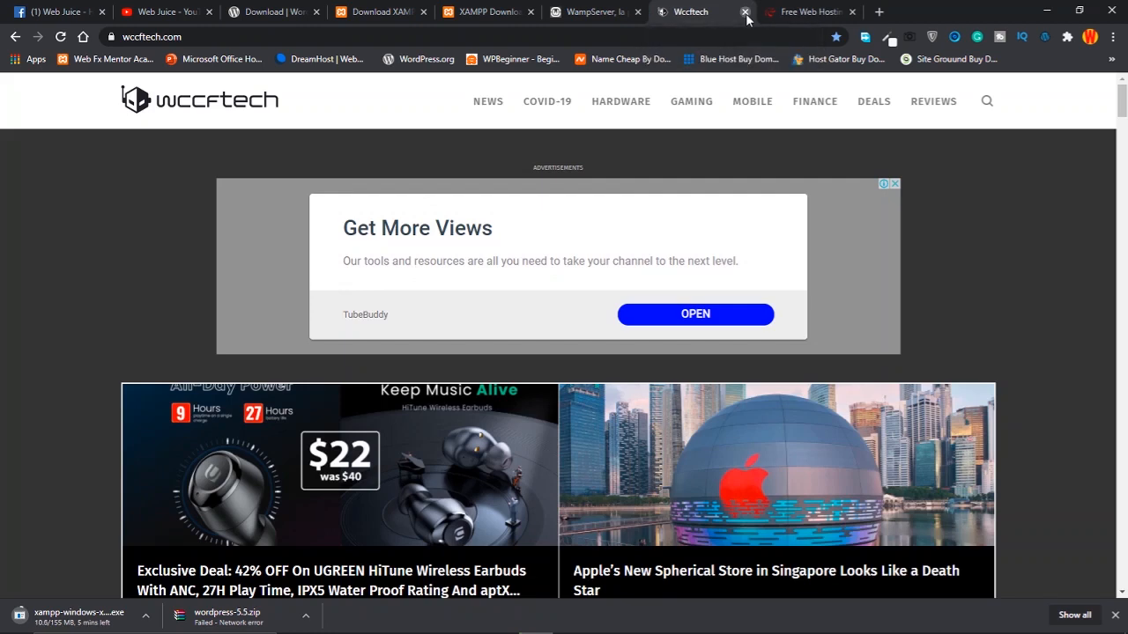
pyautogui.click(745, 13)
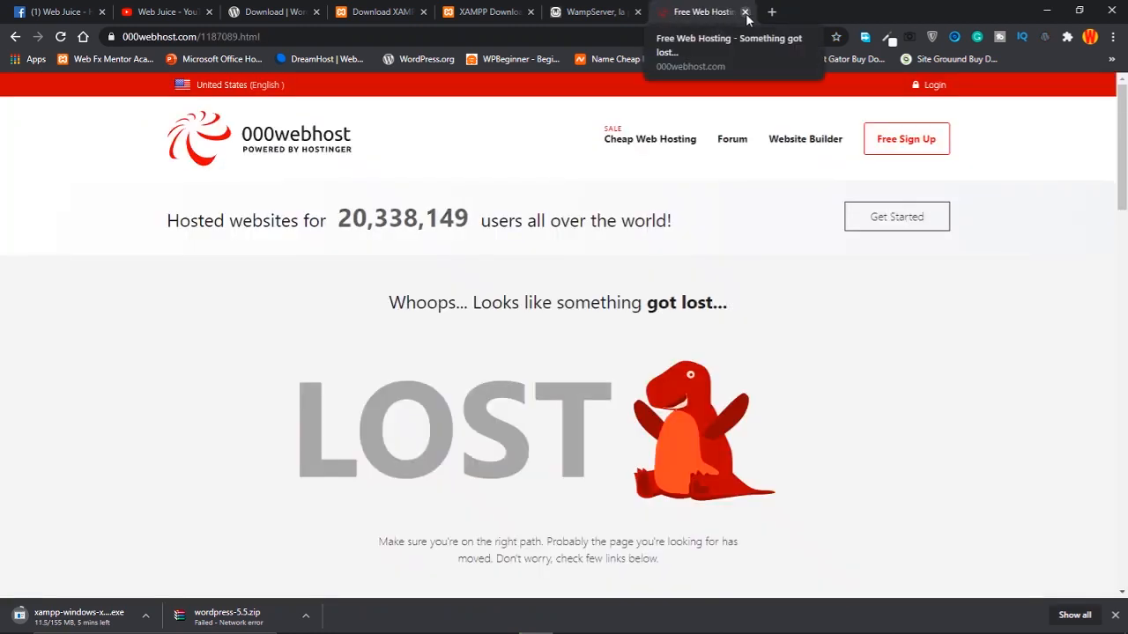
# Return to the WordPress download page and bring up options for the finished XAMPP download
pyautogui.click(275, 12)
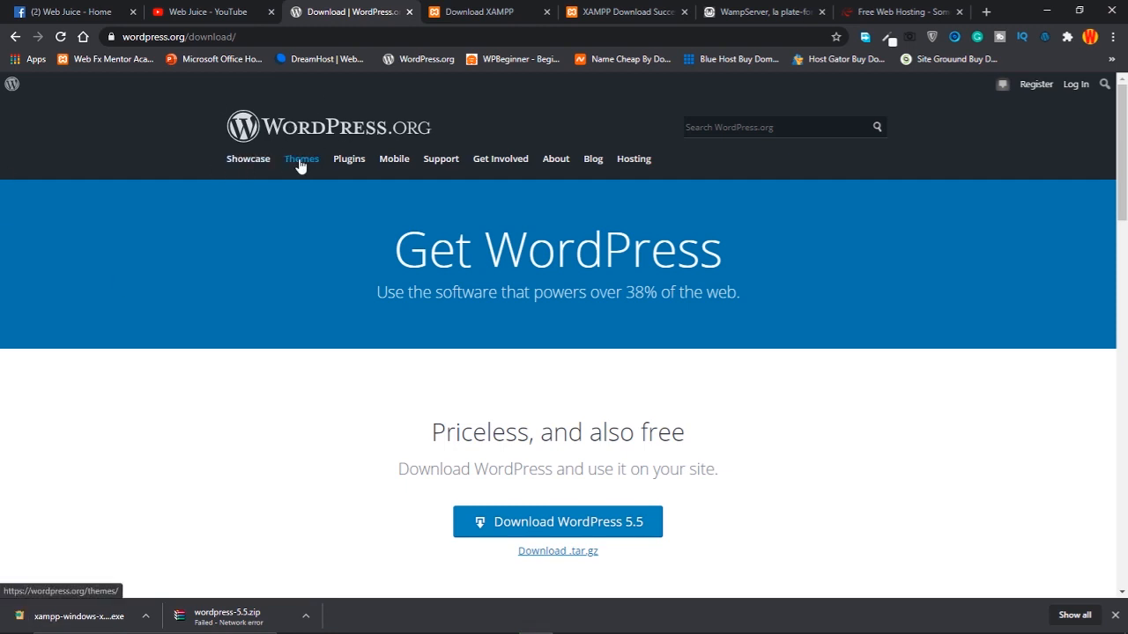
pyautogui.click(464, 12)
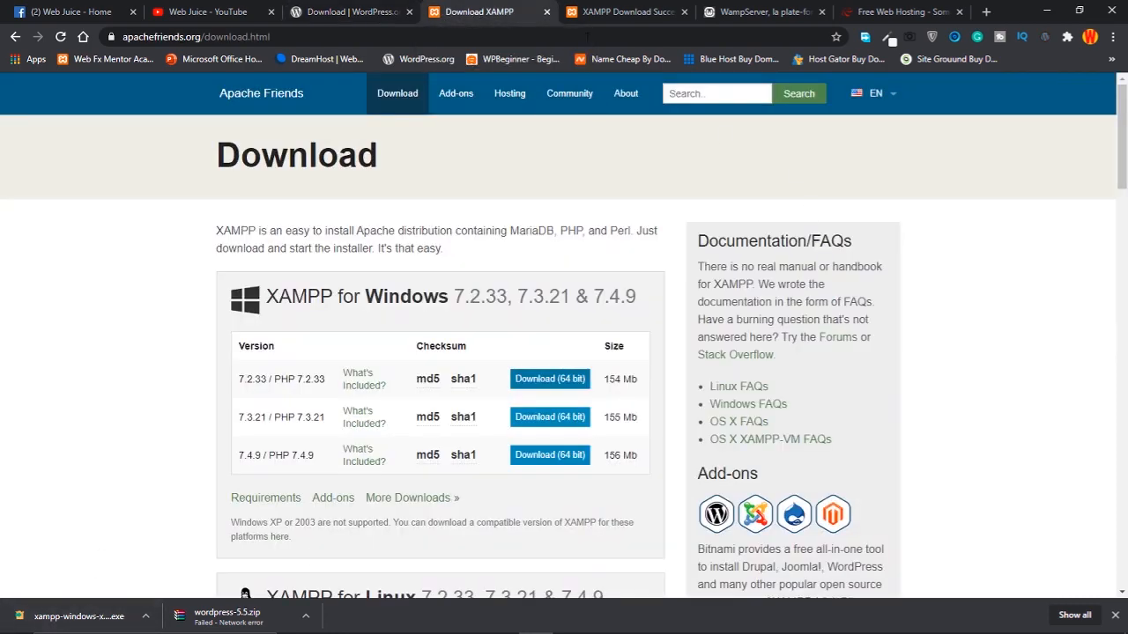
pyautogui.click(617, 11)
pyautogui.click(881, 11)
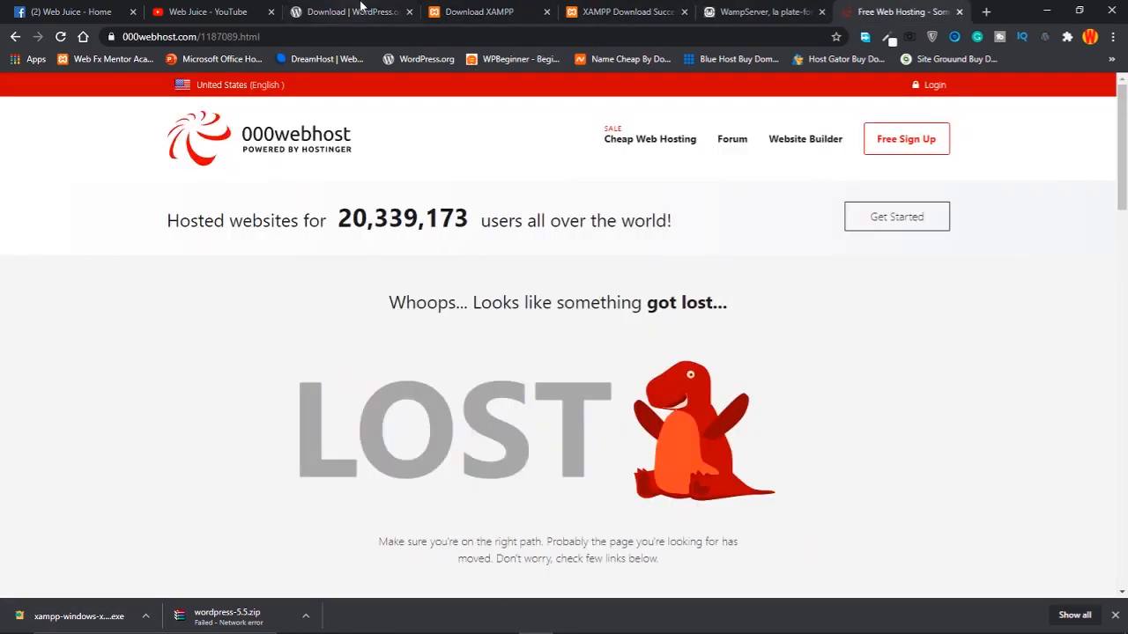
pyautogui.click(360, 9)
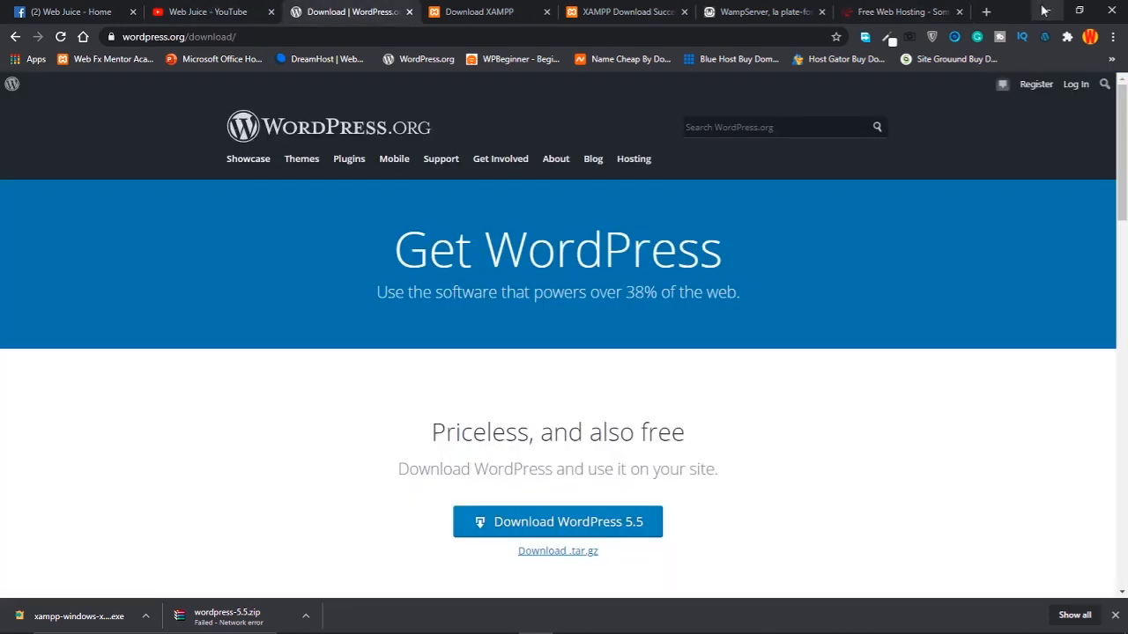
pyautogui.click(1044, 10)
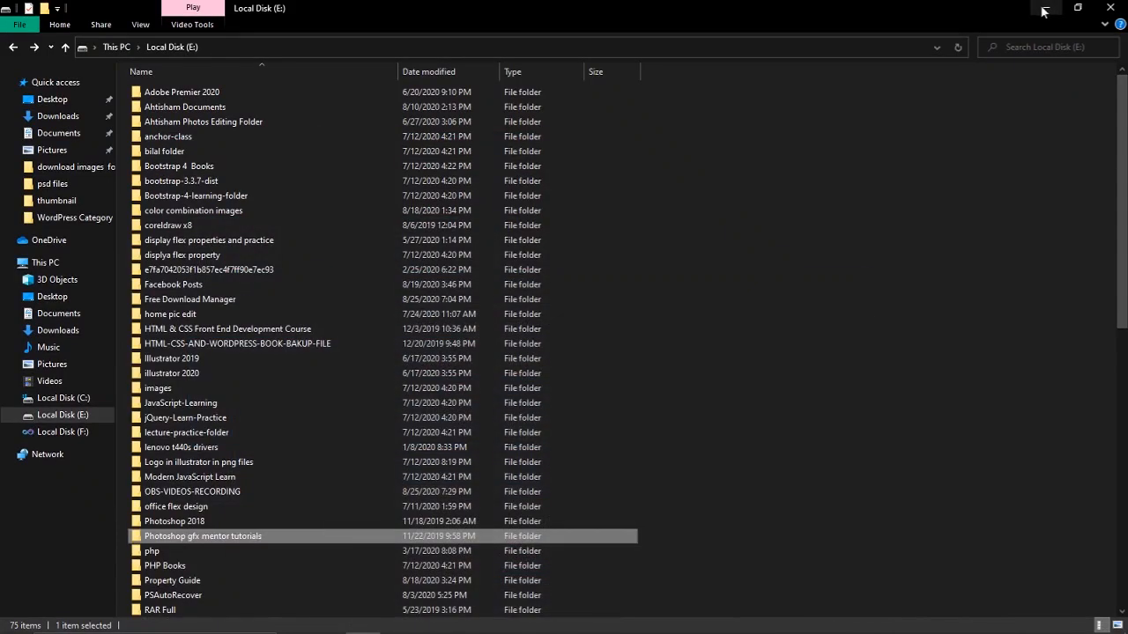
pyautogui.click(536, 620)
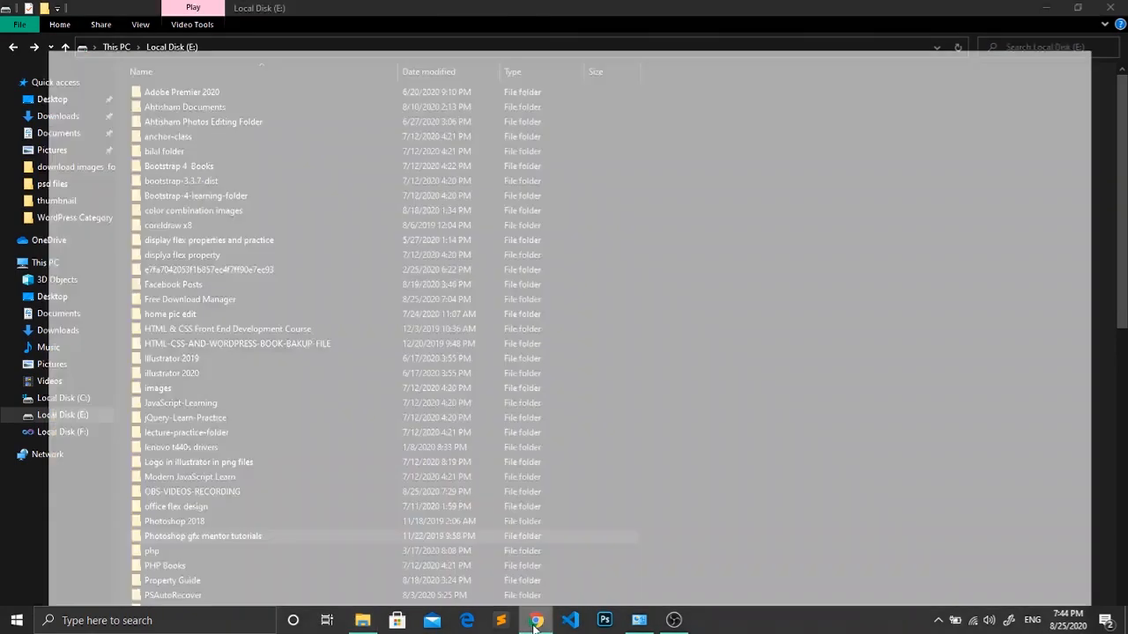
pyautogui.rightClick(74, 616)
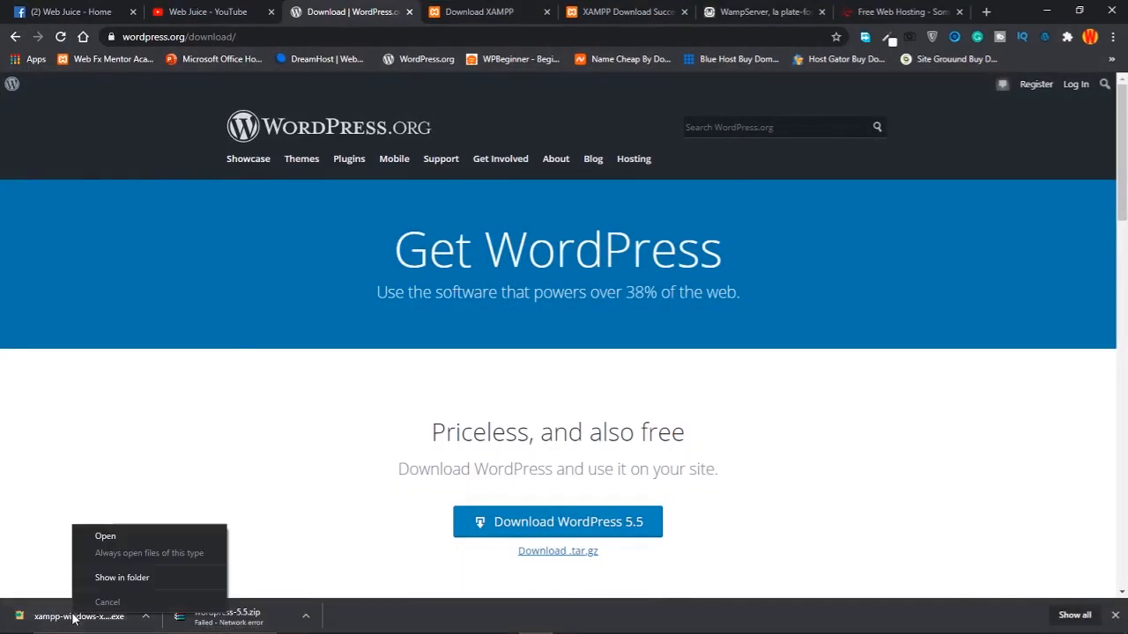
# Show the XAMPP installer in its E: folder, leaving wordpress-5.5.zip's name unchanged
pyautogui.click(104, 577)
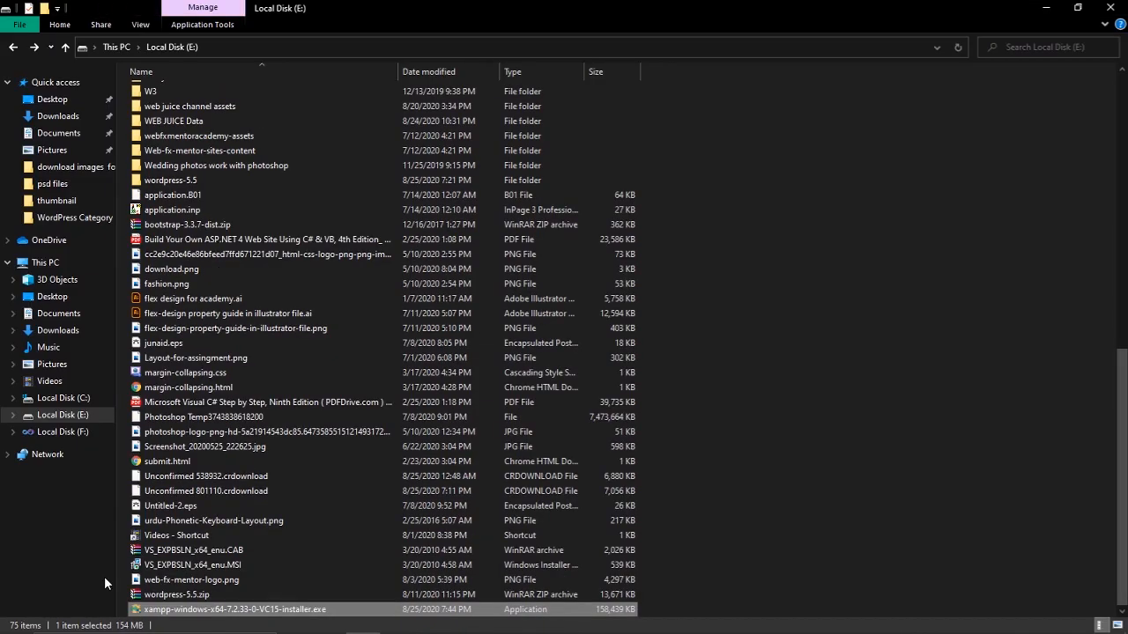
pyautogui.rightClick(167, 599)
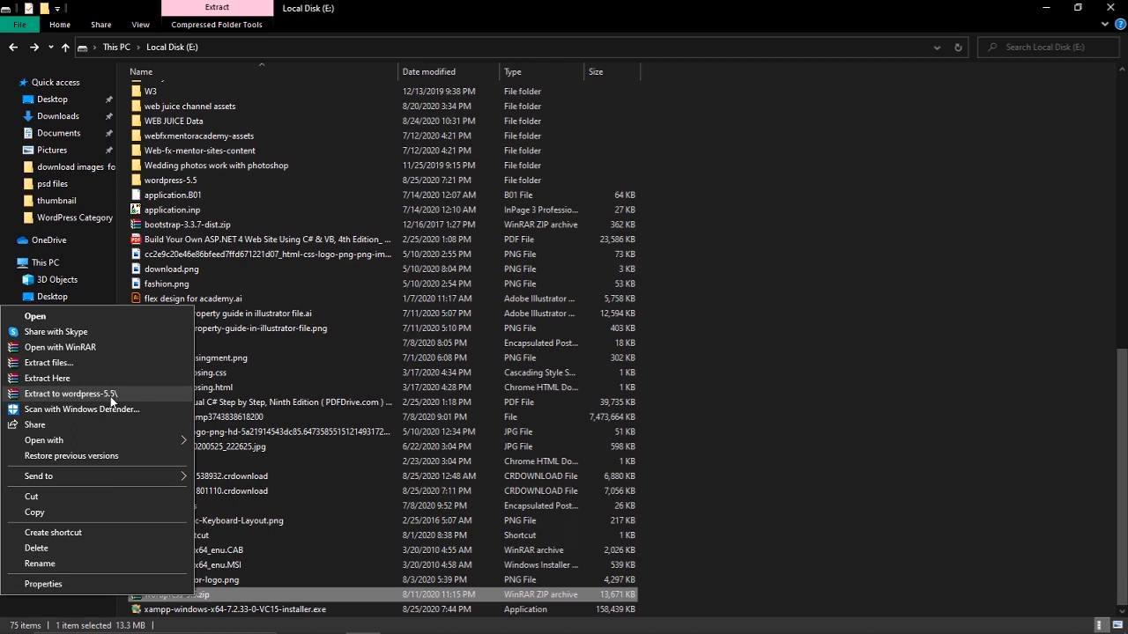
pyautogui.click(363, 603)
pyautogui.press('F2')
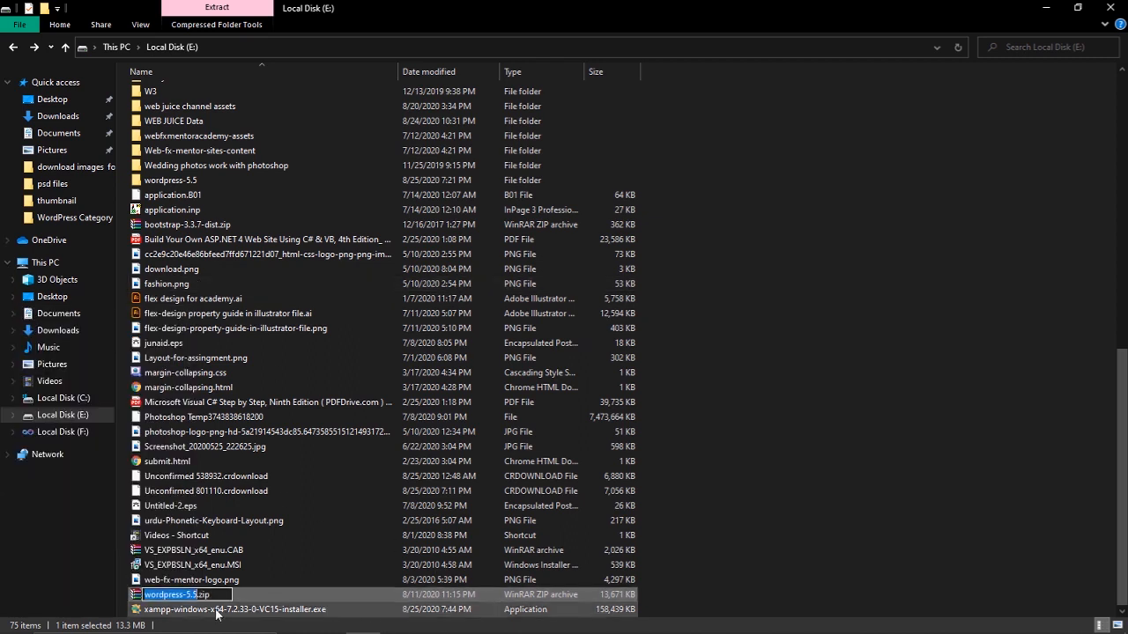
pyautogui.click(327, 614)
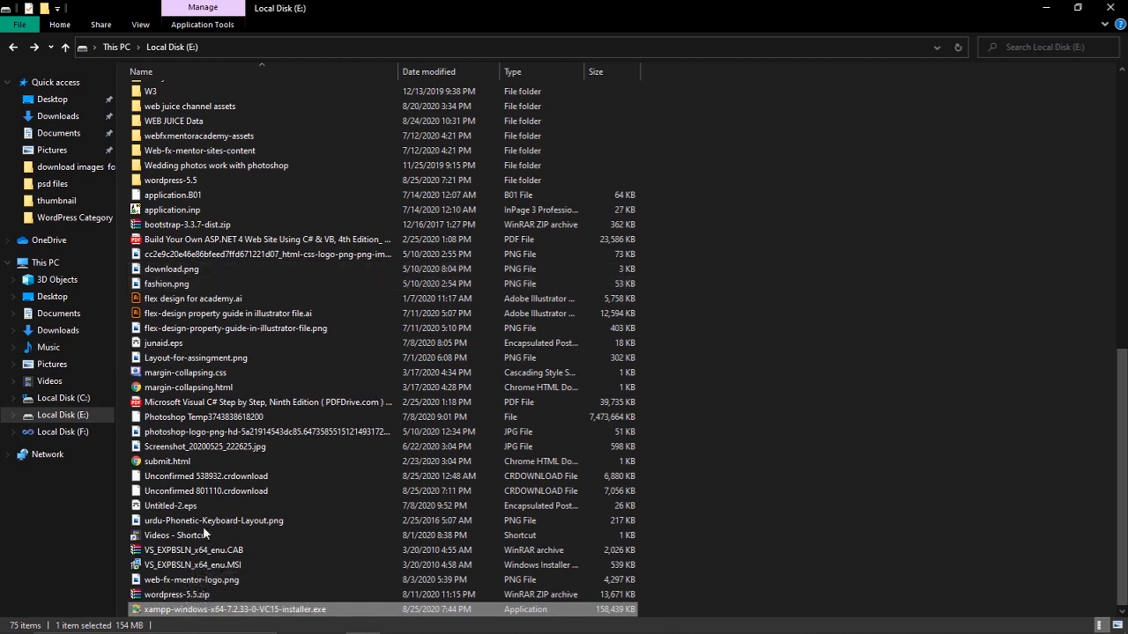
# Open the extracted wordpress-5.5\wordpress folder and select its 19 files and folders
pyautogui.click(170, 184)
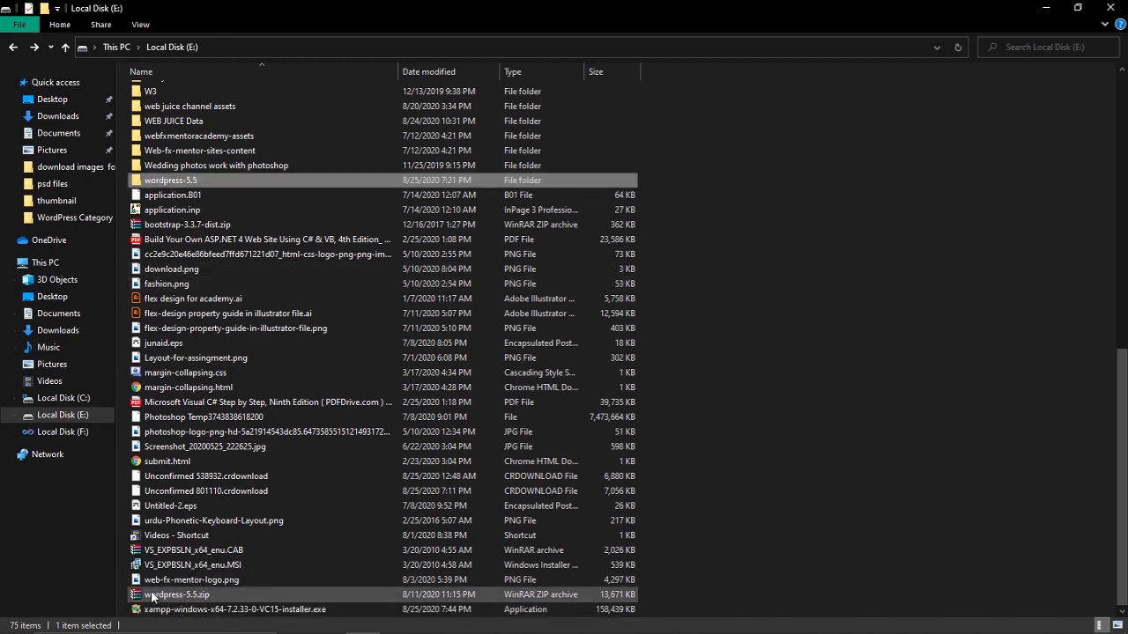
pyautogui.doubleClick(160, 181)
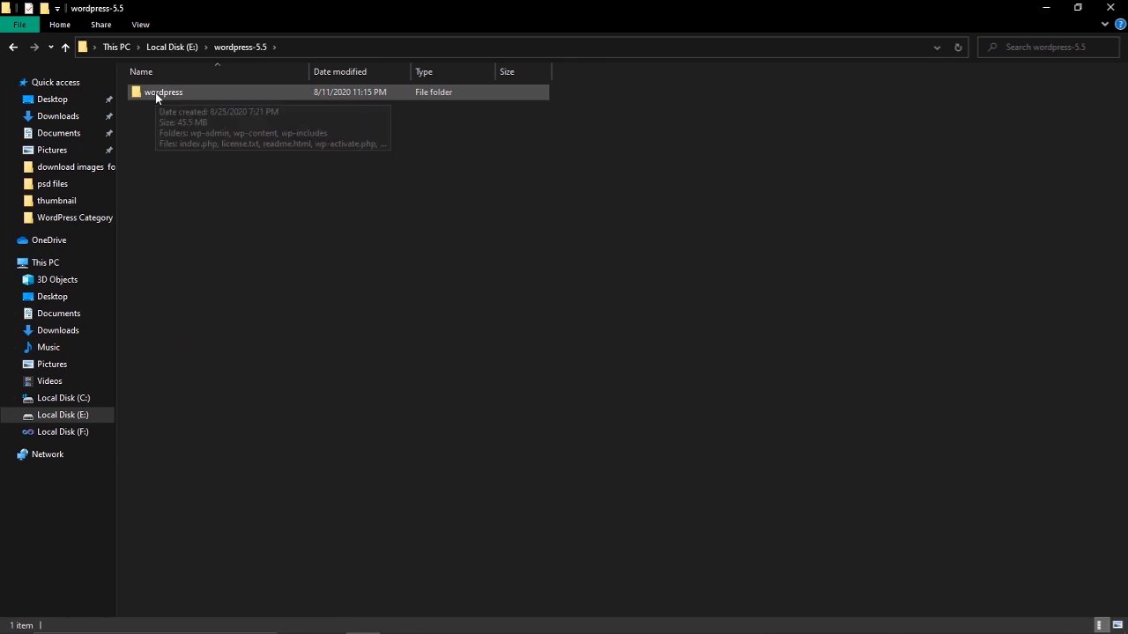
pyautogui.click(155, 93)
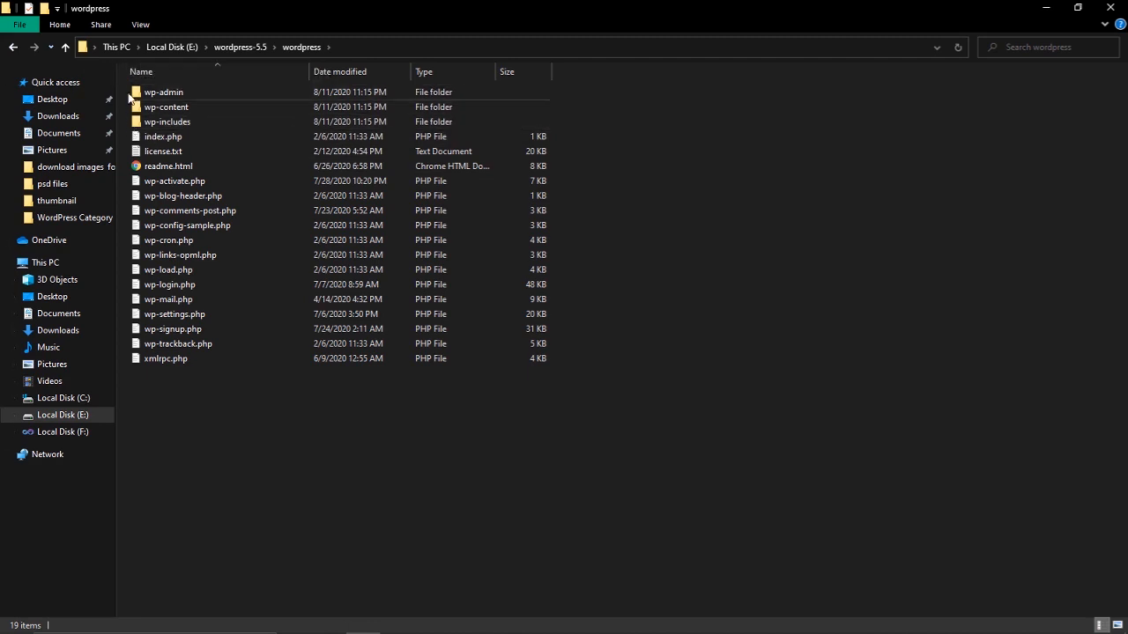
pyautogui.moveTo(340, 434); pyautogui.dragTo(115, 87)
pyautogui.click(706, 206)
# Navigate back to the Local Disk (E:) listing and switch over to Chrome
pyautogui.click(13, 47)
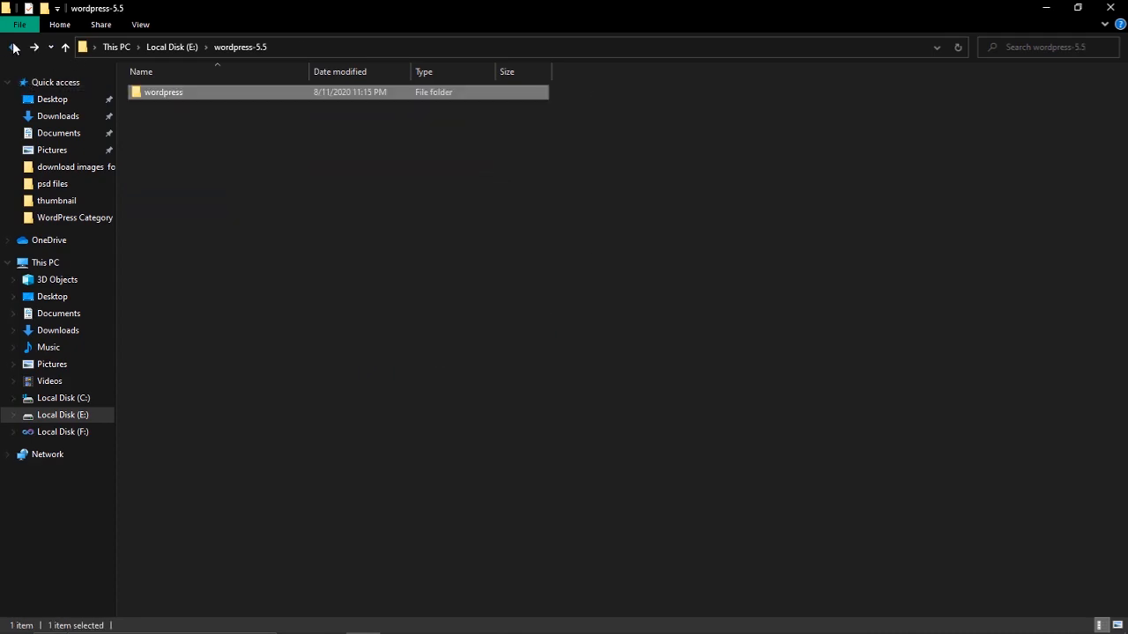
pyautogui.click(14, 46)
pyautogui.scroll(-5, 259, 516)
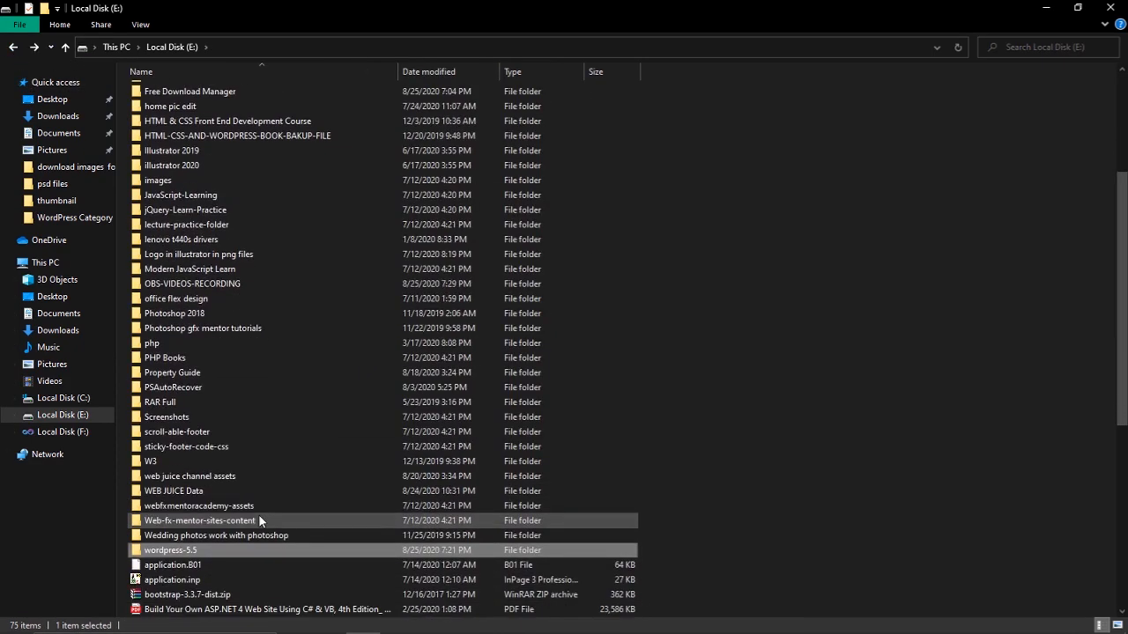
pyautogui.scroll(-4, 259, 520)
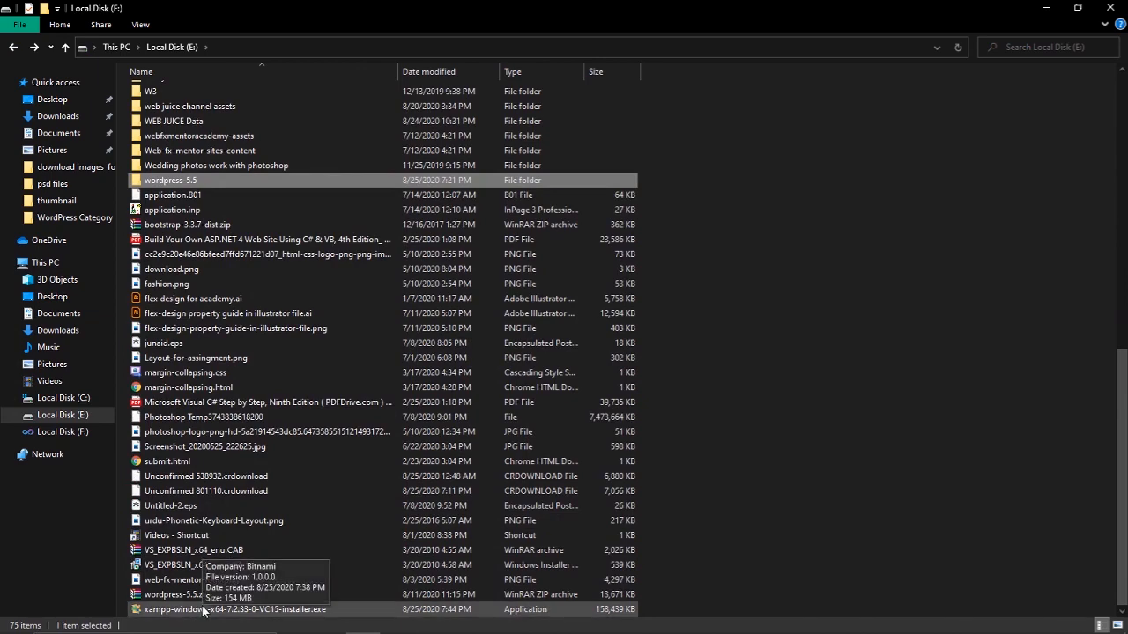
pyautogui.click(536, 620)
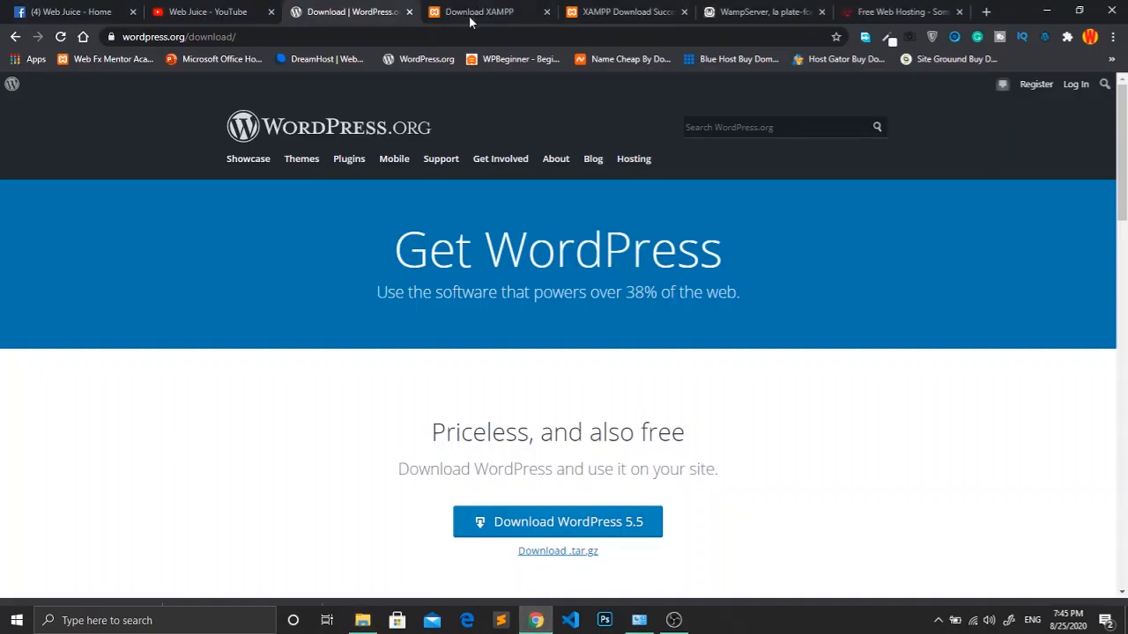
# Scroll down the Download XAMPP page's platform options and back up to the top
pyautogui.click(488, 11)
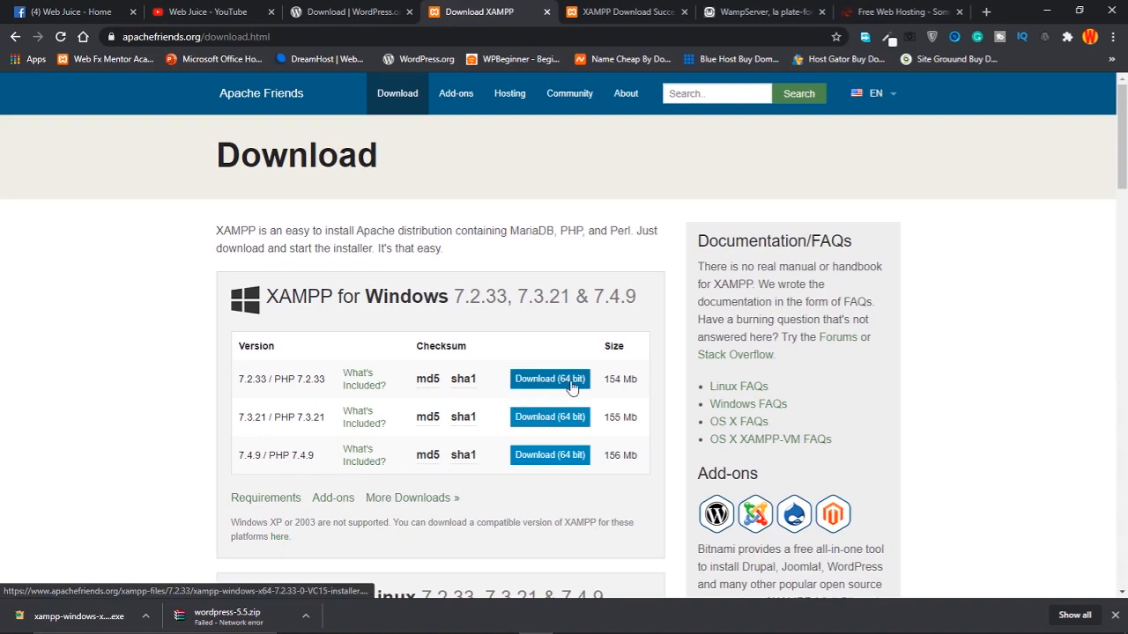
pyautogui.scroll(-4, 568, 390)
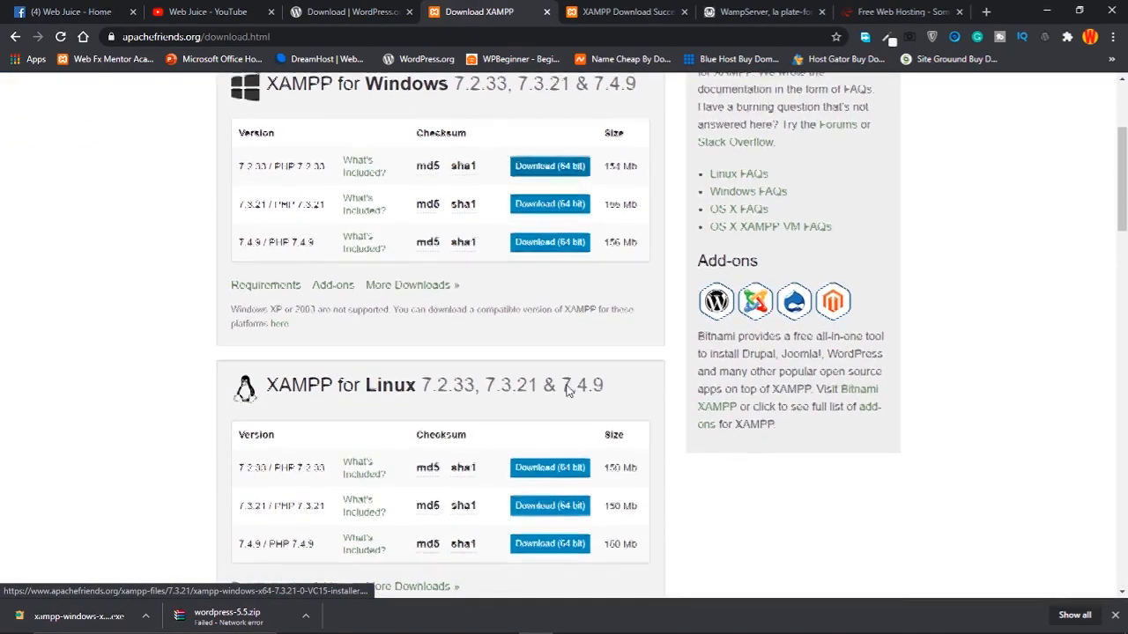
pyautogui.scroll(-6, 568, 389)
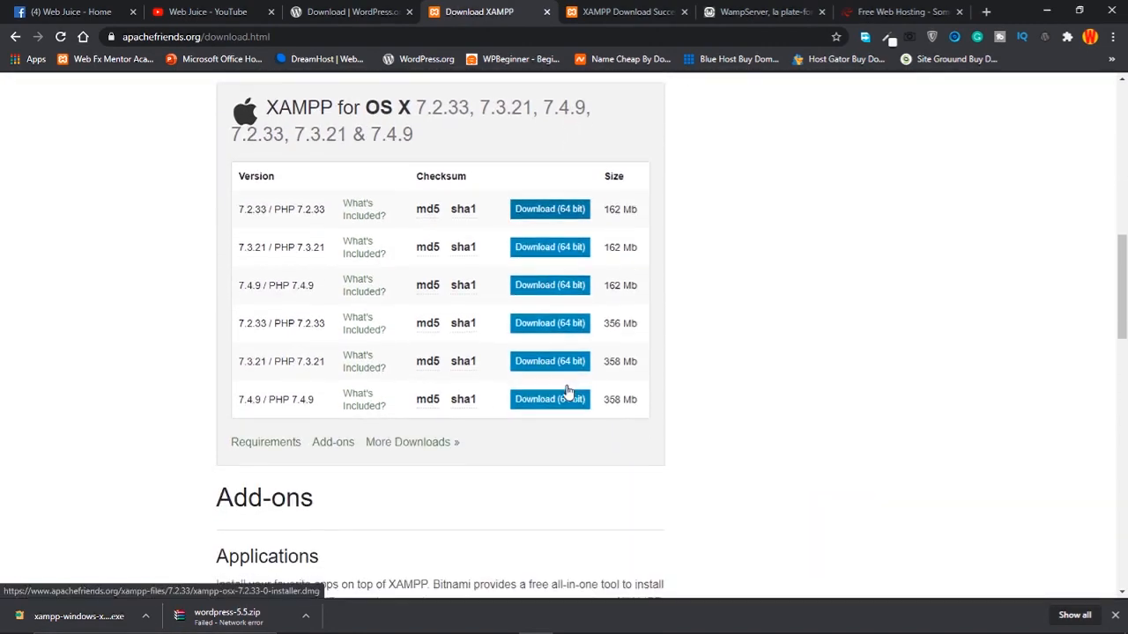
pyautogui.scroll(-9, 569, 393)
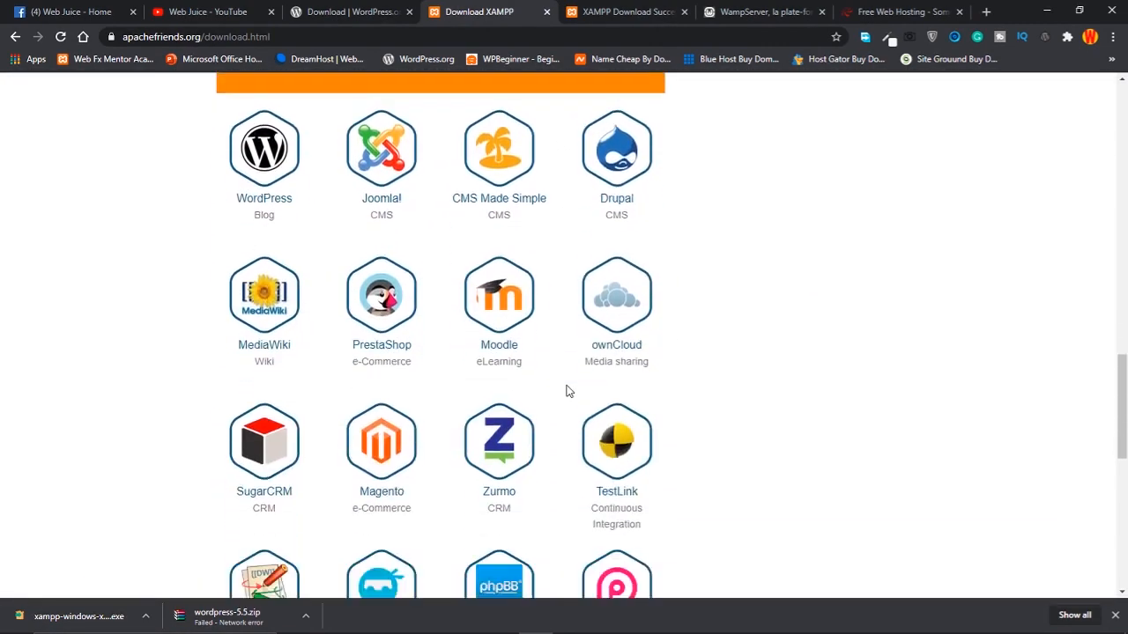
pyautogui.scroll(-4, 568, 391)
pyautogui.scroll(9, 568, 392)
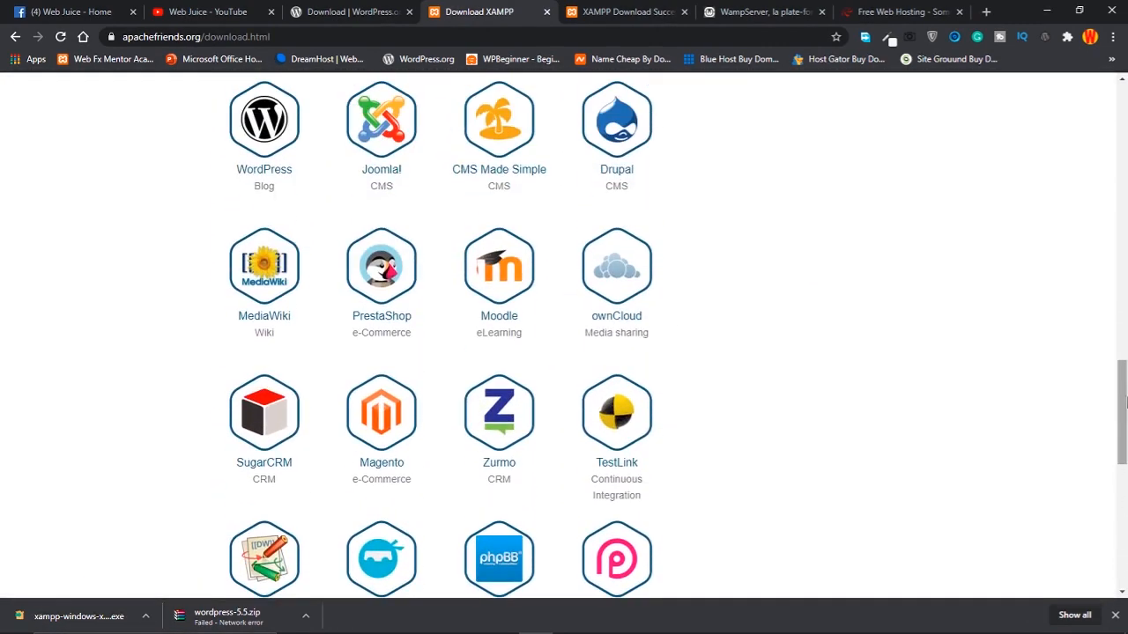
pyautogui.moveTo(1124, 366); pyautogui.dragTo(1125, 156)
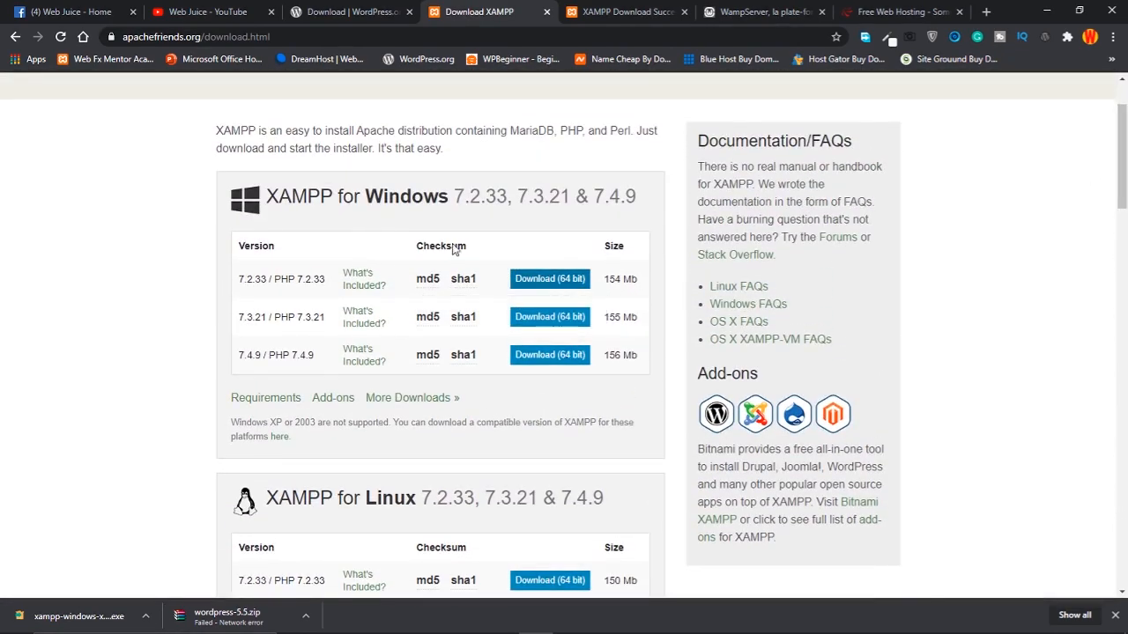
pyautogui.scroll(2, 465, 256)
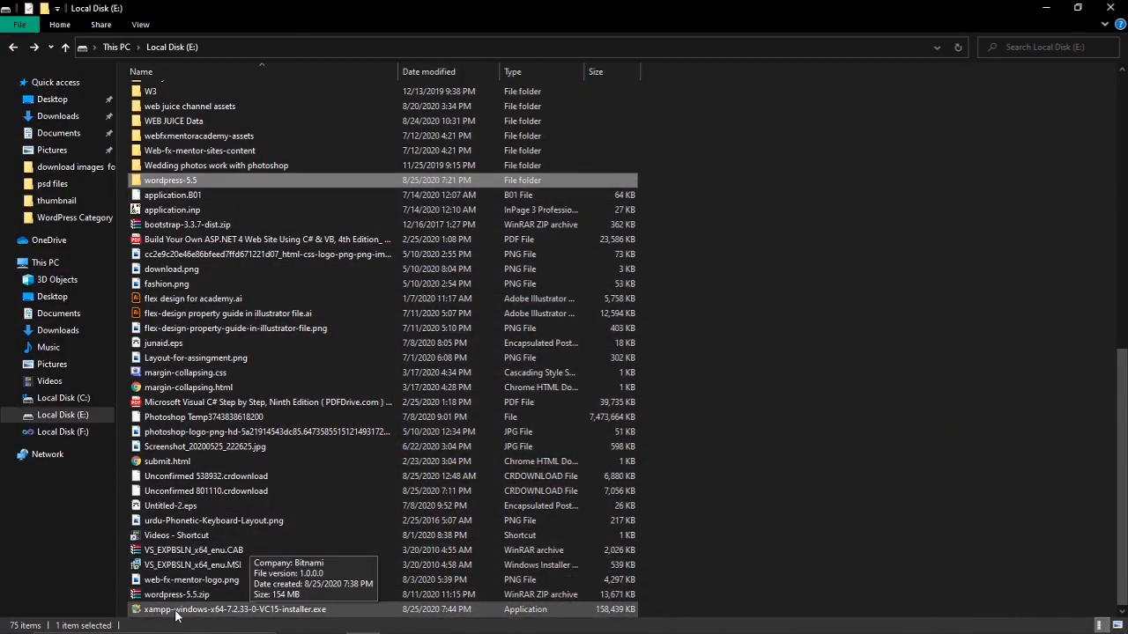
# Run the XAMPP 7.2.33 installer from File Explorer and approve its UAC prompt
pyautogui.moveTo(712, 632)
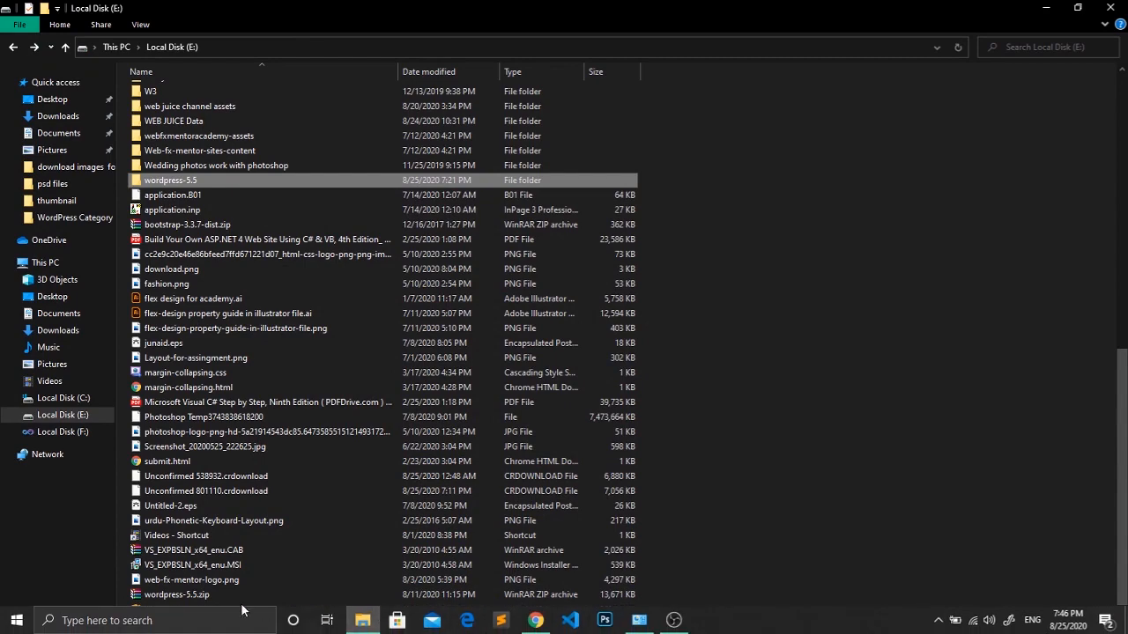
pyautogui.click(187, 610)
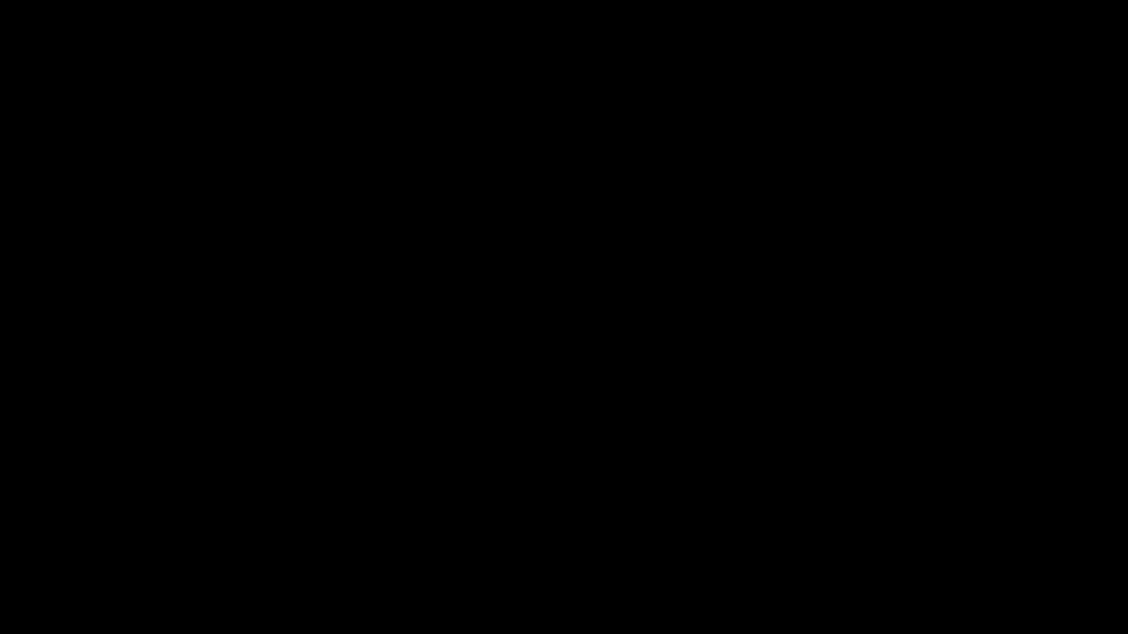
pyautogui.click(481, 408)
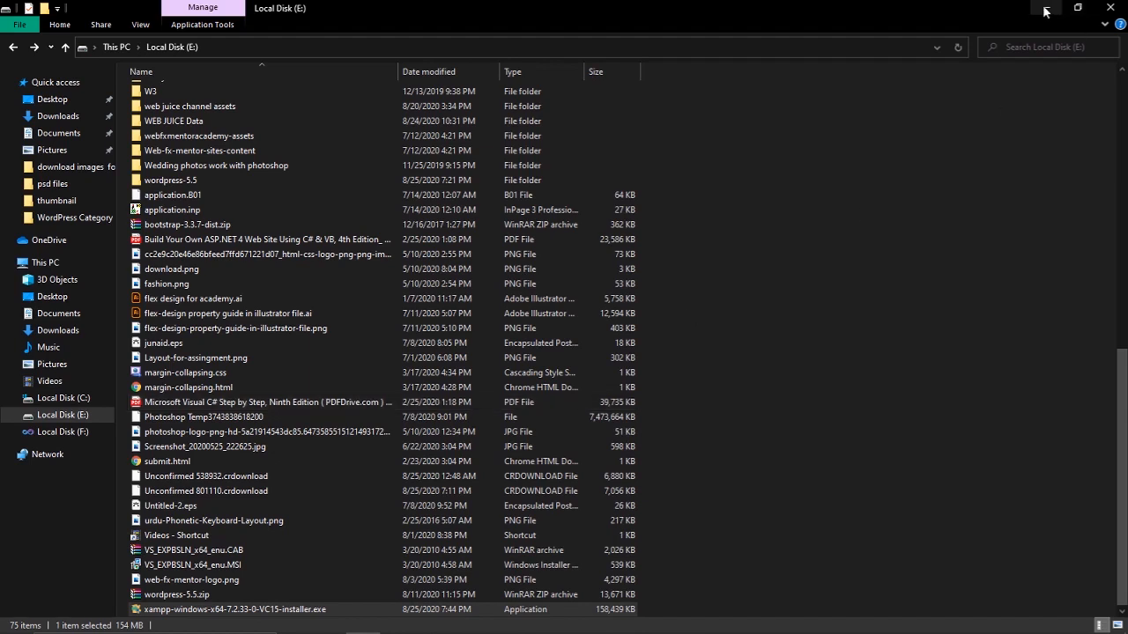
pyautogui.moveTo(648, 632)
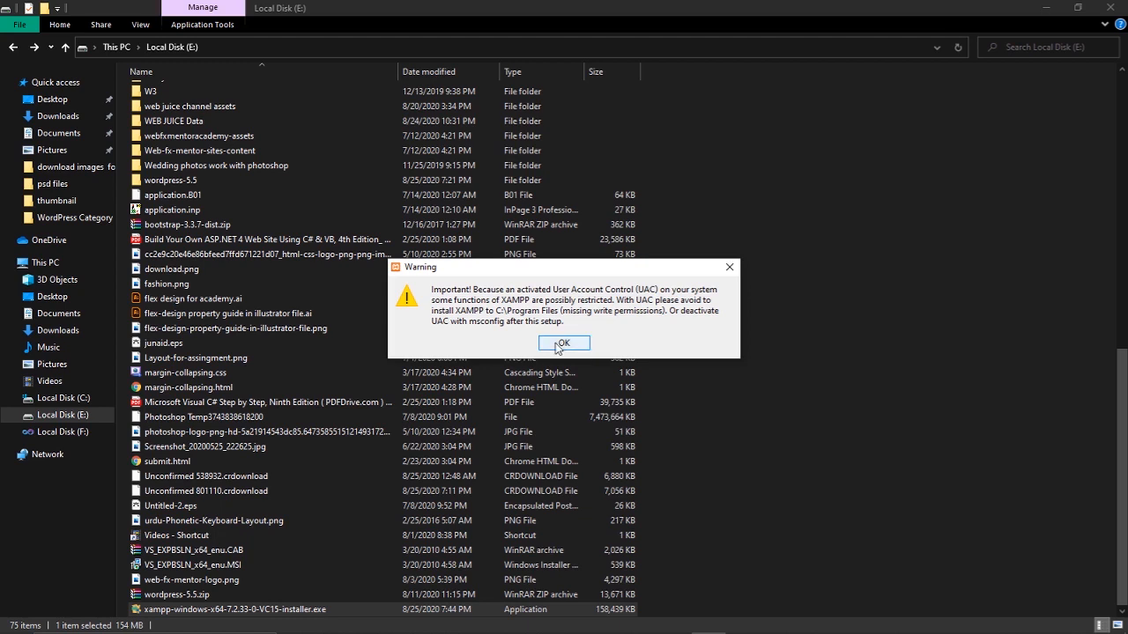
# Dismiss the UAC warning and keep XAMPP's default components
pyautogui.click(560, 344)
pyautogui.click(648, 464)
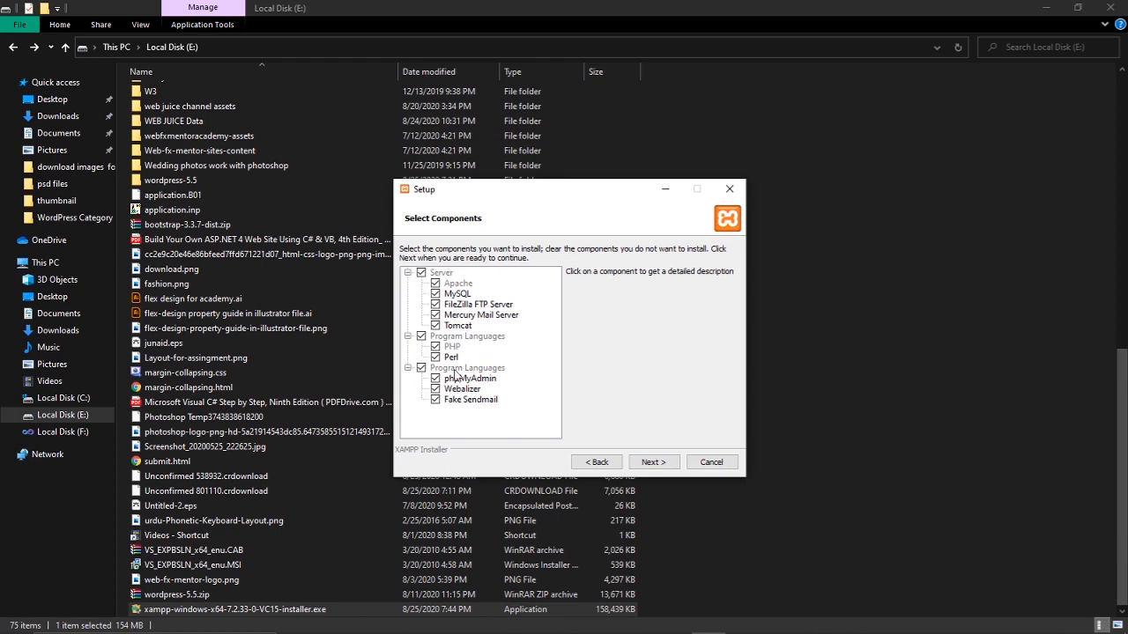
pyautogui.click(652, 464)
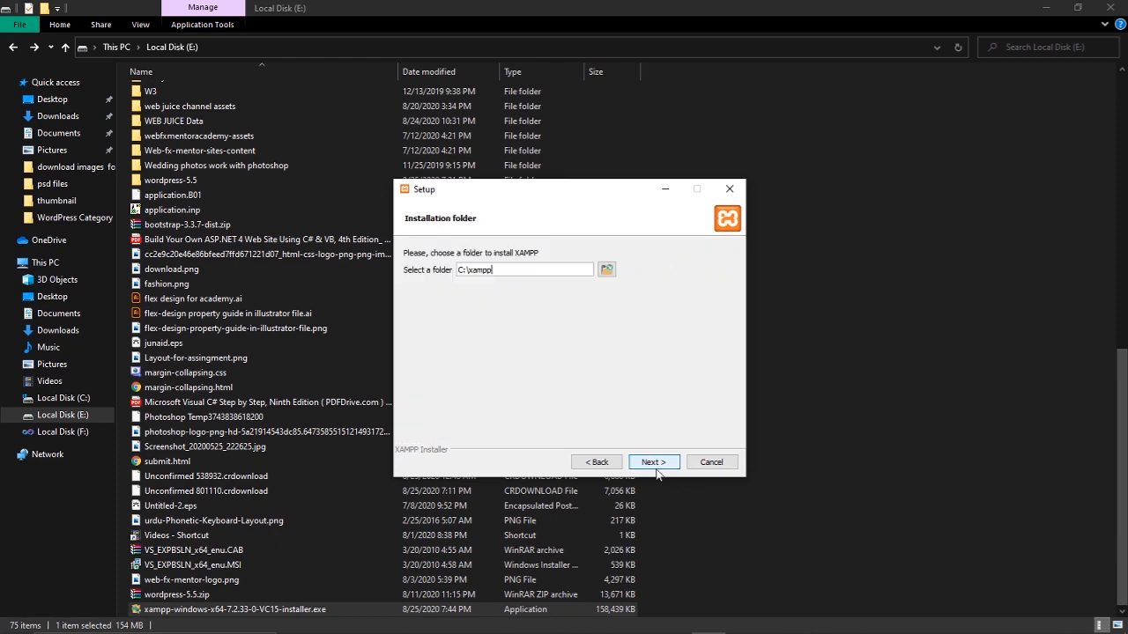
# Create a new xampp folder on Local Disk (E:) and choose it as the install location
pyautogui.click(608, 272)
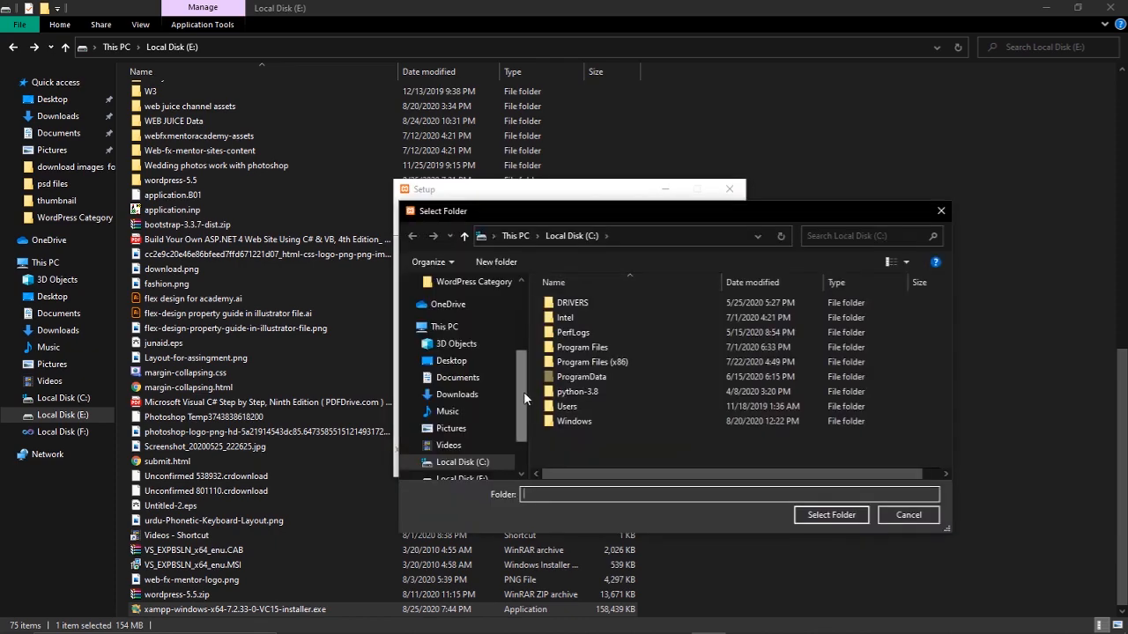
pyautogui.scroll(-3, 524, 399)
pyautogui.click(461, 416)
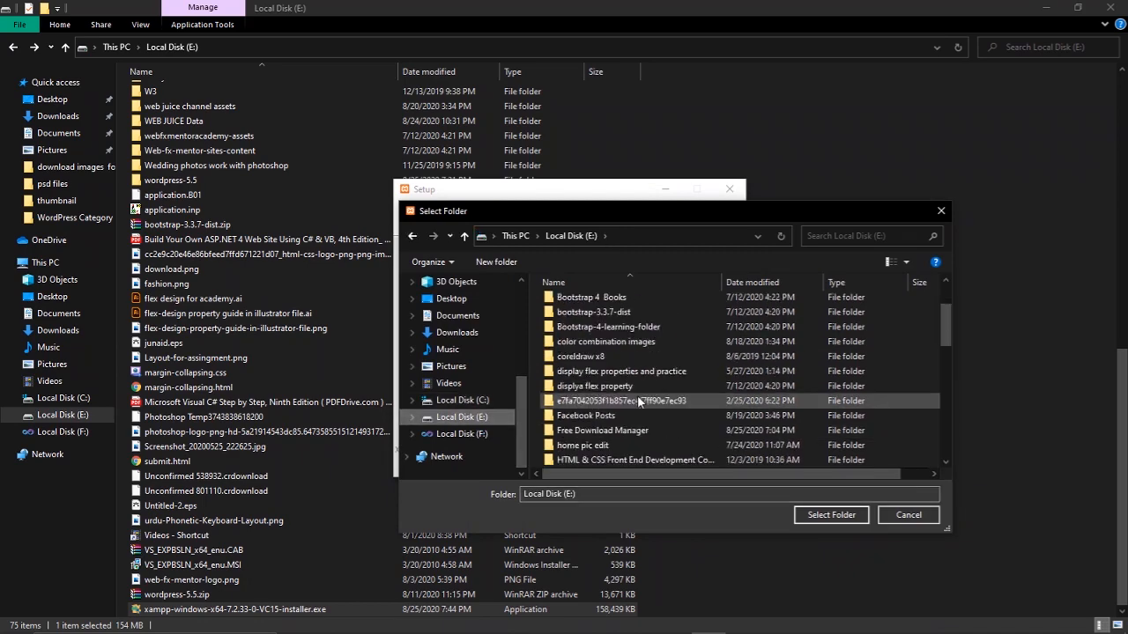
pyautogui.scroll(-12, 639, 402)
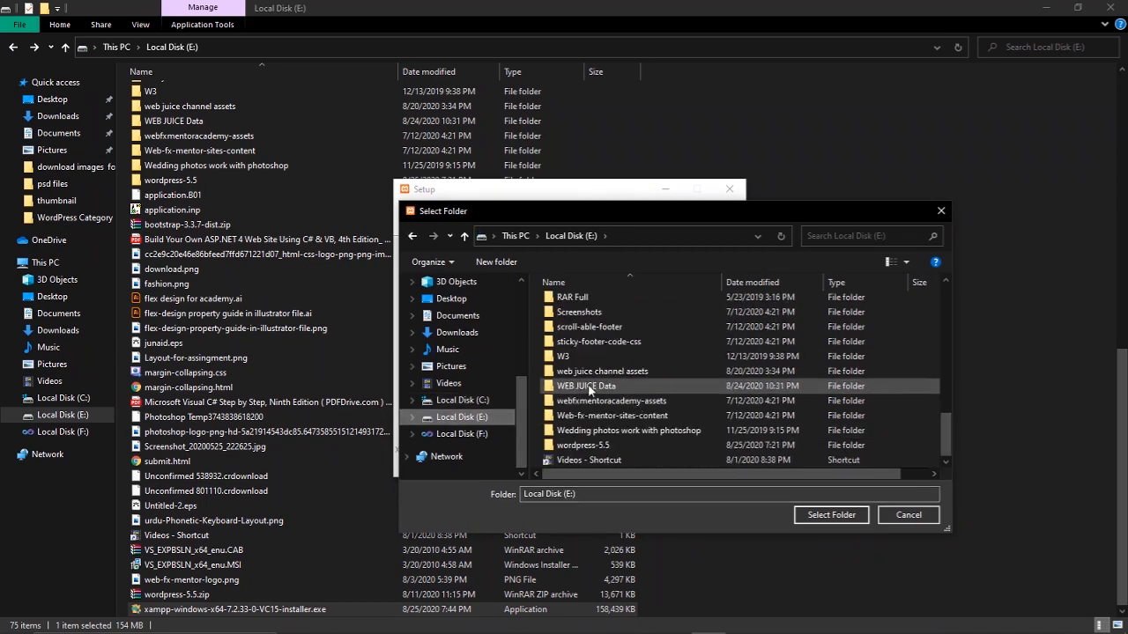
pyautogui.click(496, 262)
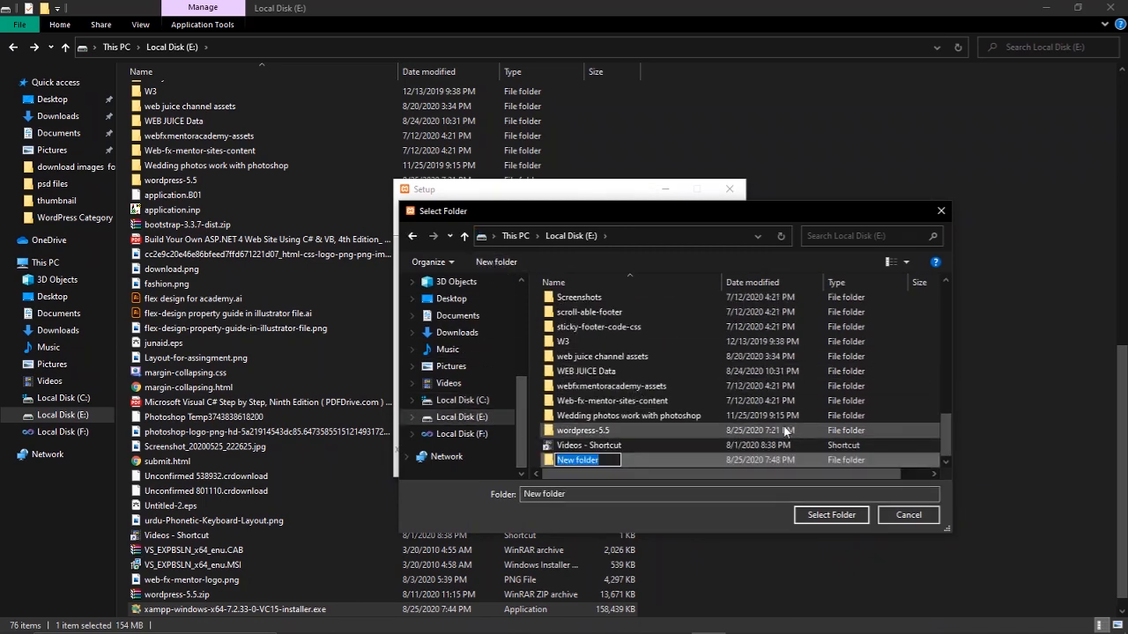
pyautogui.write('xam')
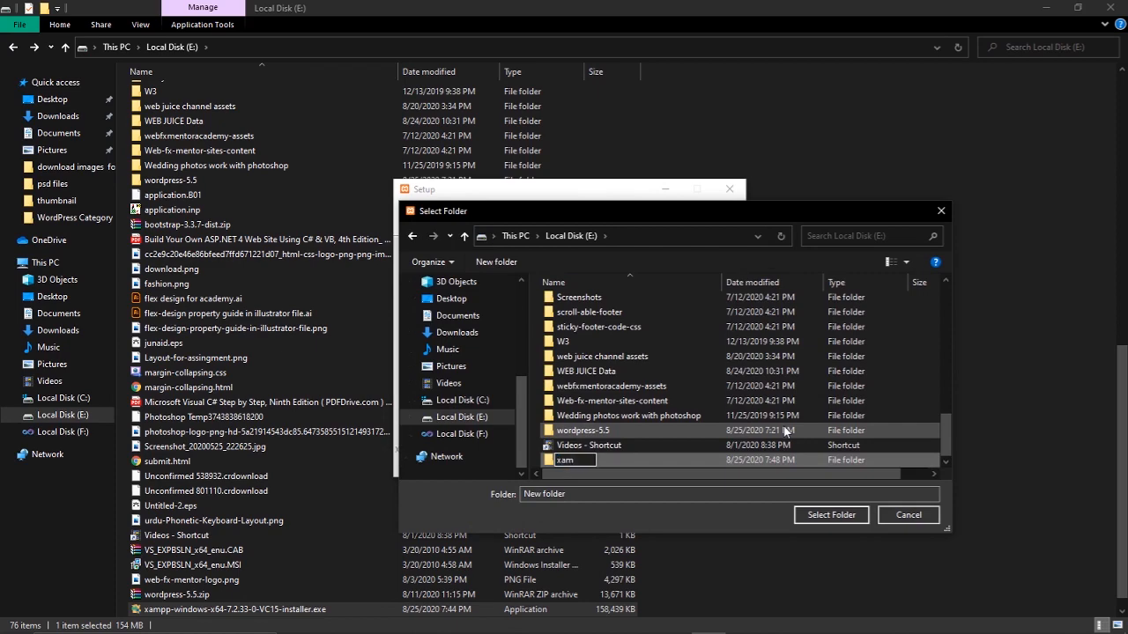
pyautogui.write('pp')
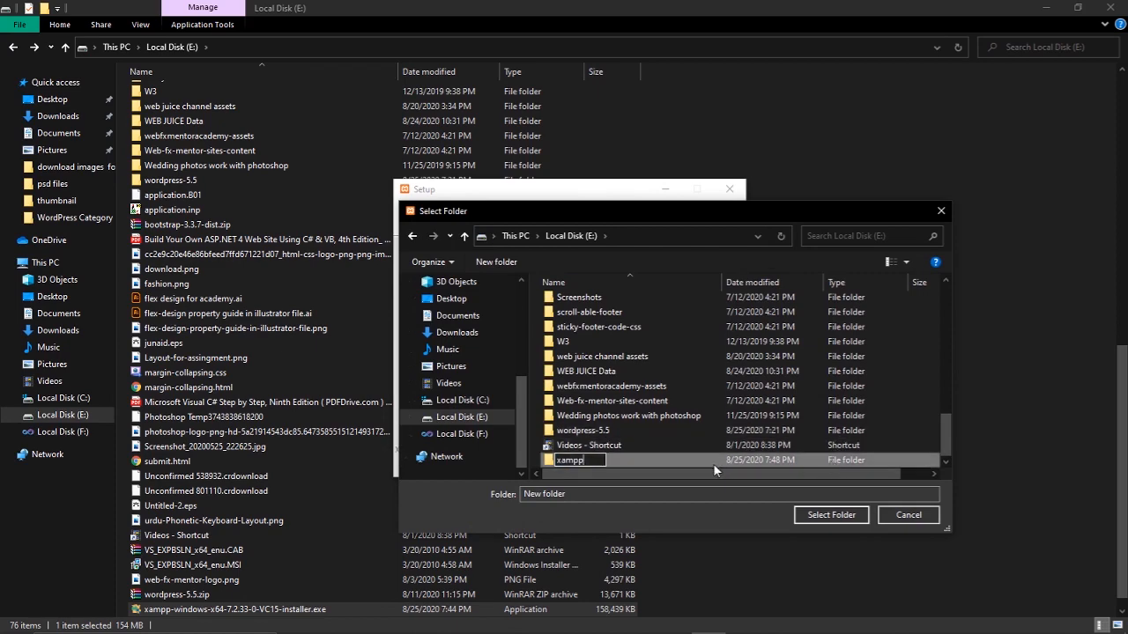
pyautogui.click(648, 459)
pyautogui.click(831, 514)
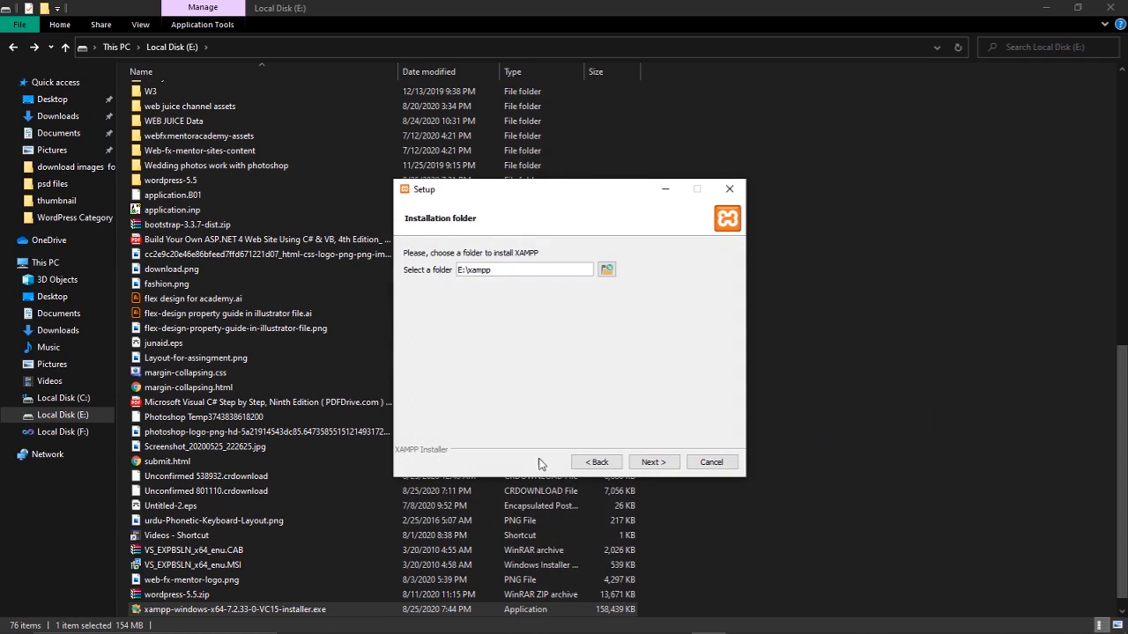
# Accept E:\xampp as the install folder and keep English as the language
pyautogui.moveTo(502, 273); pyautogui.dragTo(453, 270)
pyautogui.click(649, 464)
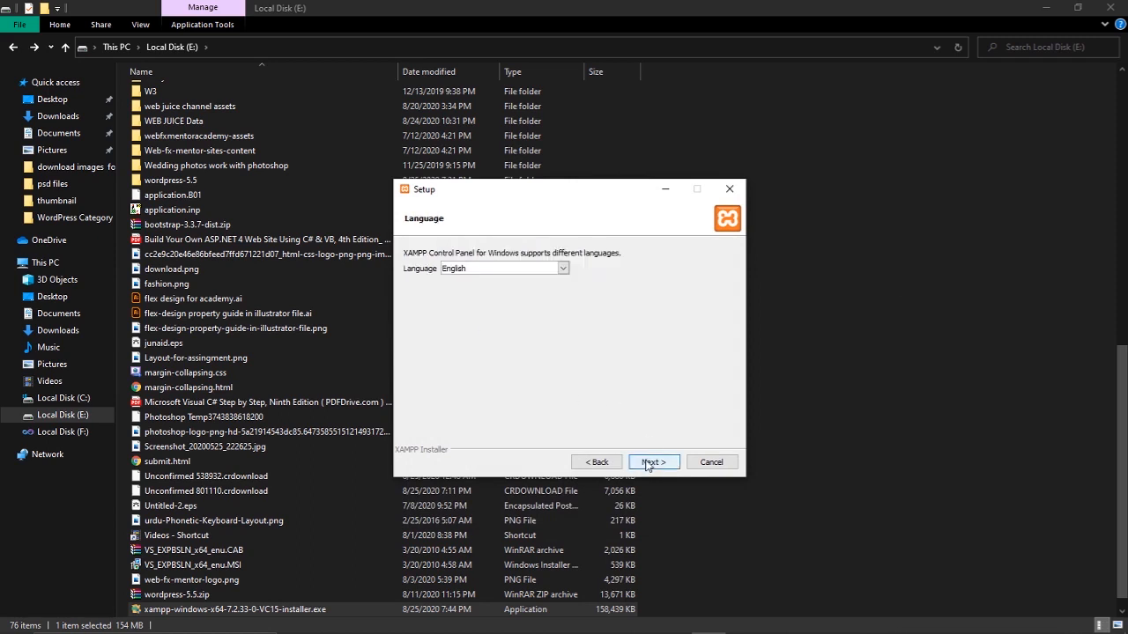
pyautogui.click(652, 465)
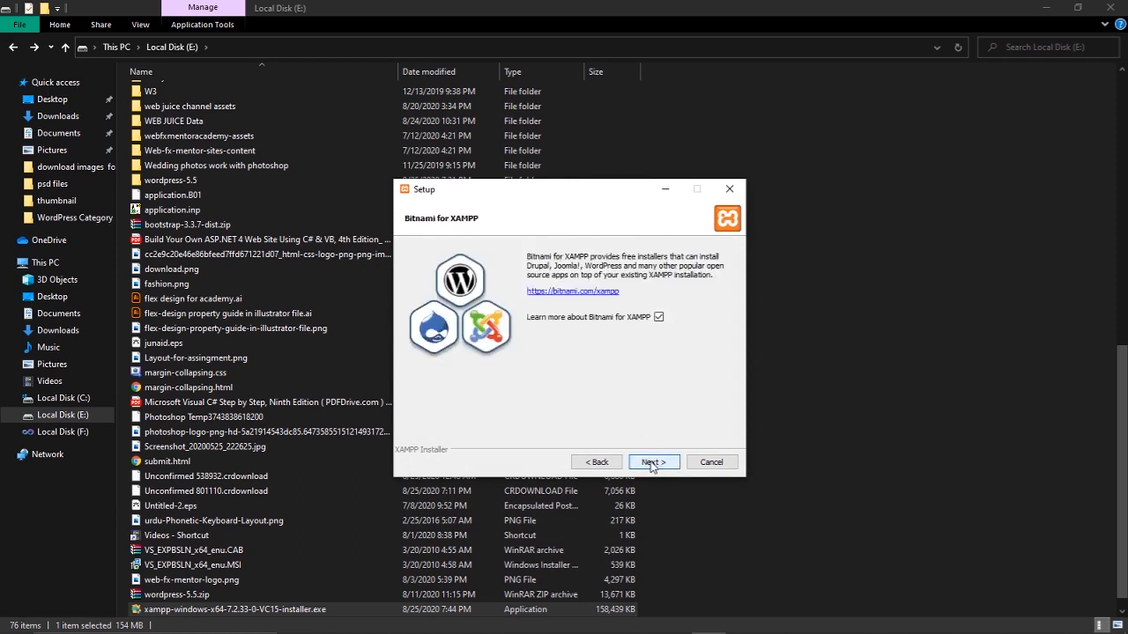
# Close the stalled bitnami tab, minimize Chrome, and start installing XAMPP
pyautogui.click(652, 464)
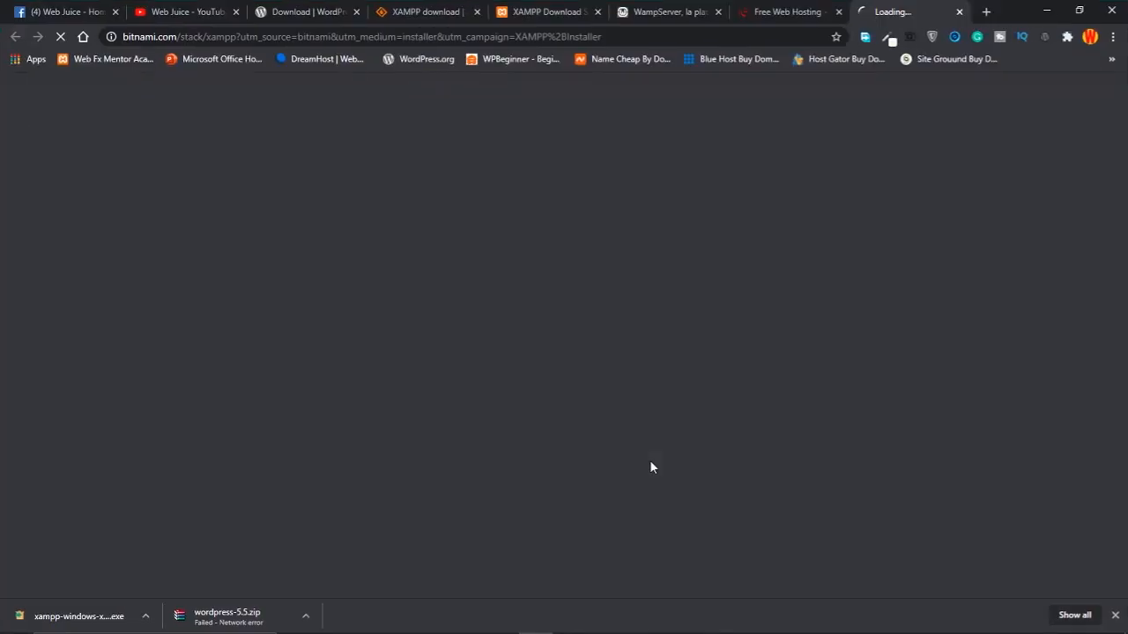
pyautogui.click(959, 11)
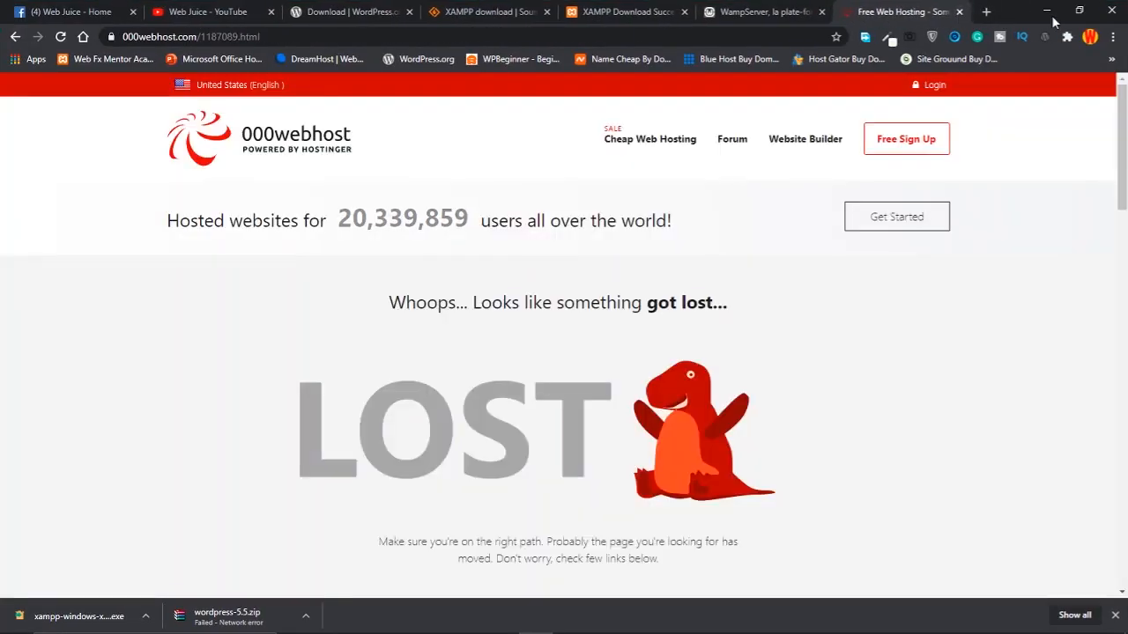
pyautogui.click(1046, 9)
pyautogui.click(655, 461)
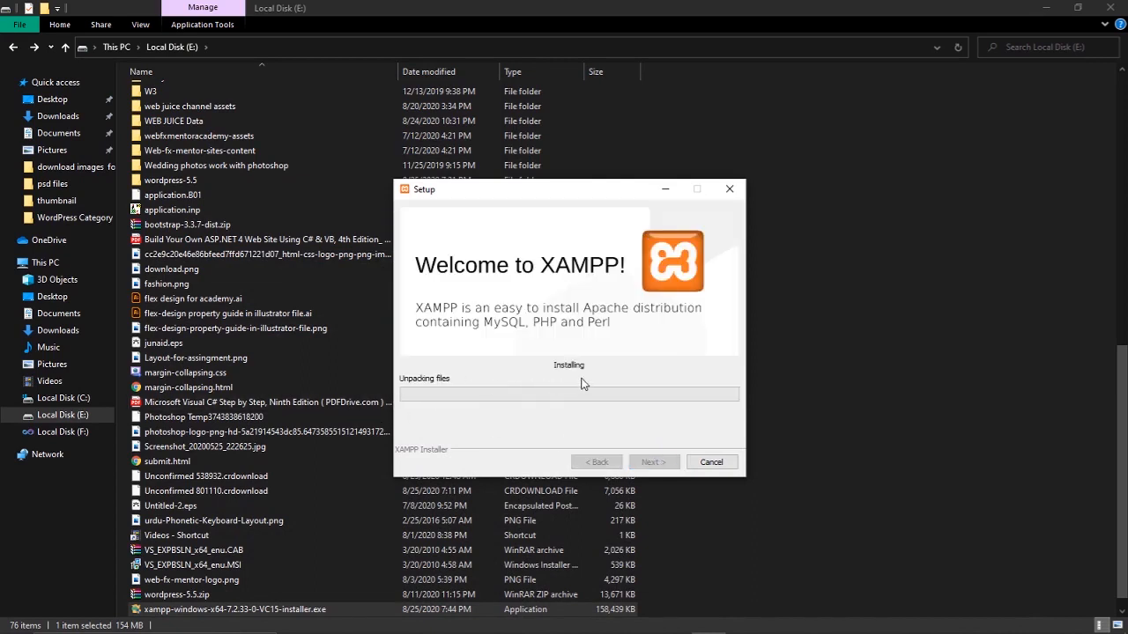
# Check the new E:\xampp folder in File Explorer, then return to the XAMPP installer
pyautogui.click(77, 420)
pyautogui.click(78, 419)
pyautogui.scroll(-6, 245, 499)
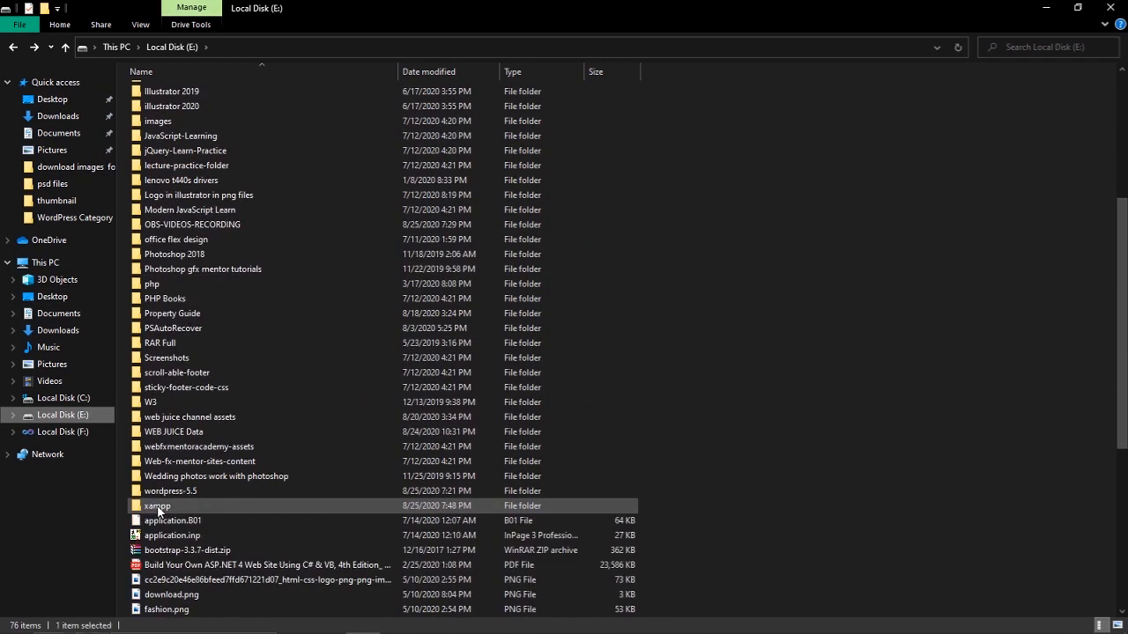
pyautogui.doubleClick(157, 506)
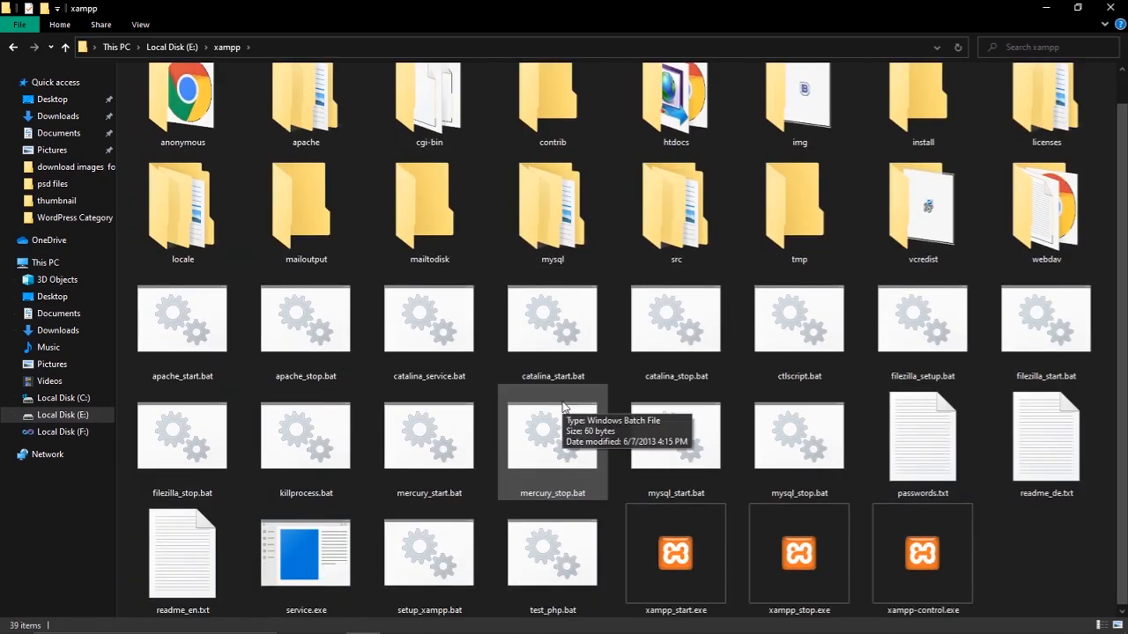
pyautogui.scroll(-1, 429, 238)
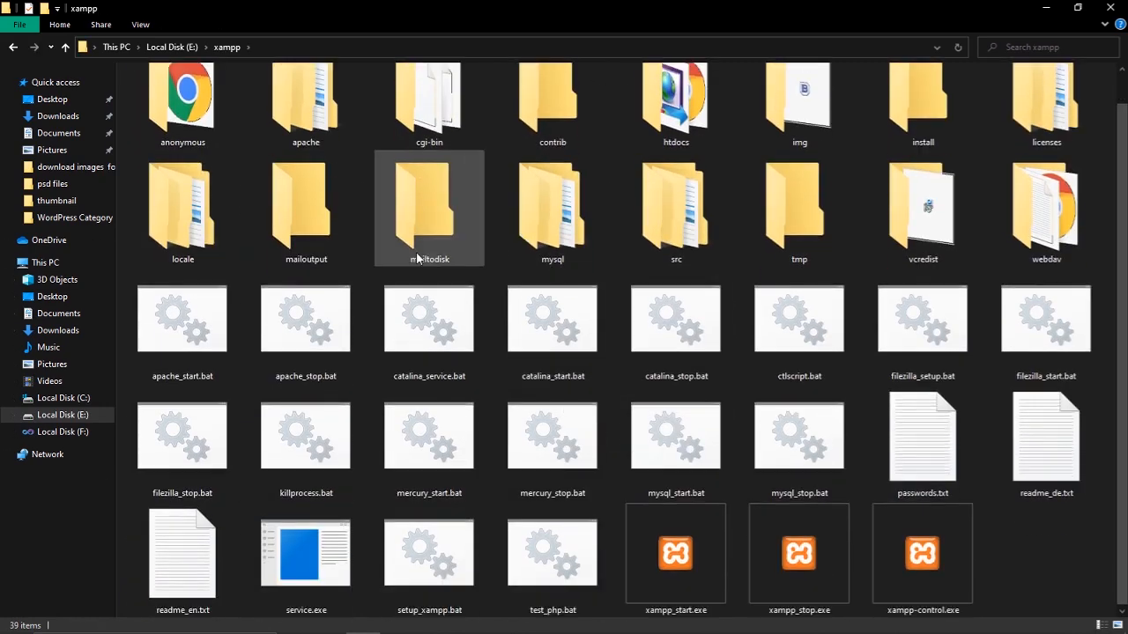
pyautogui.click(13, 46)
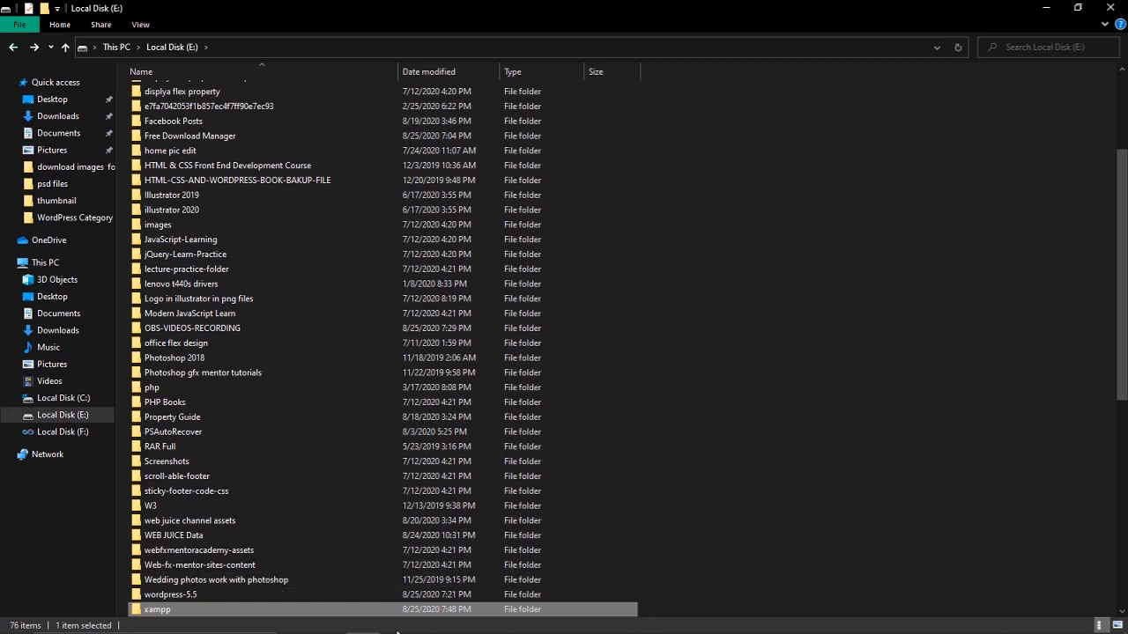
pyautogui.click(709, 621)
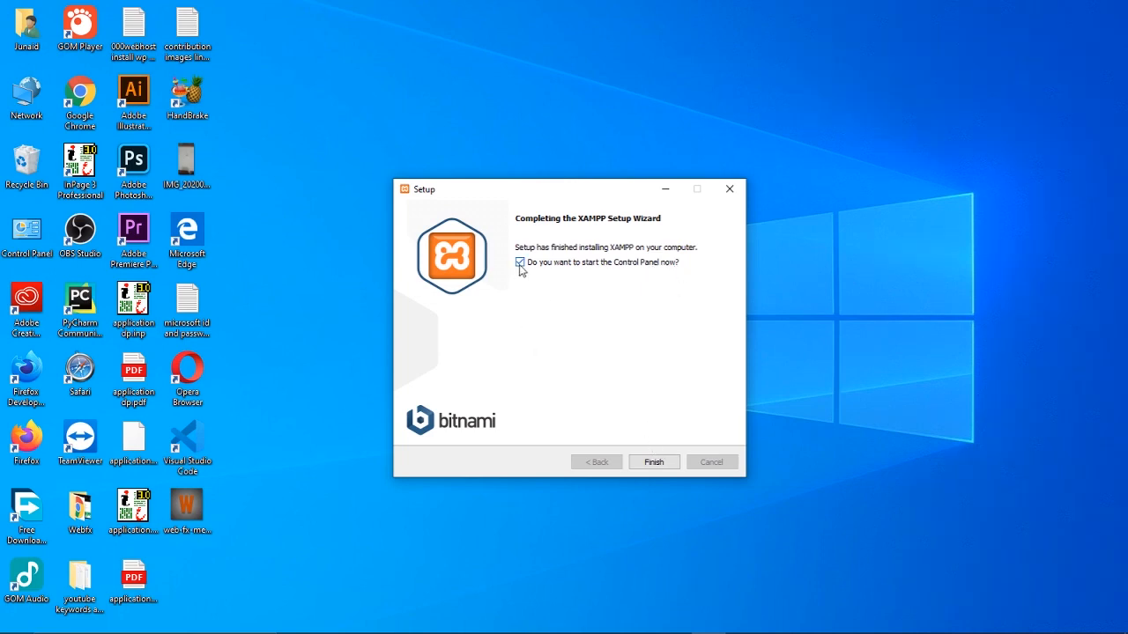
# Finish the XAMPP setup wizard and move the Control Panel to the screen centre
pyautogui.click(655, 460)
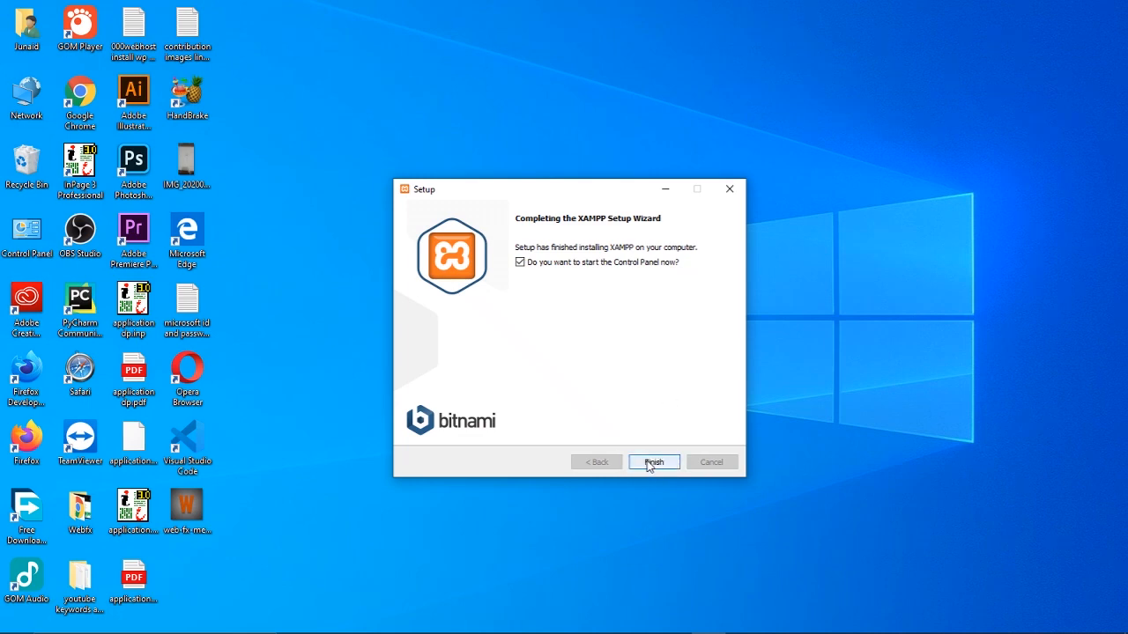
pyautogui.click(646, 460)
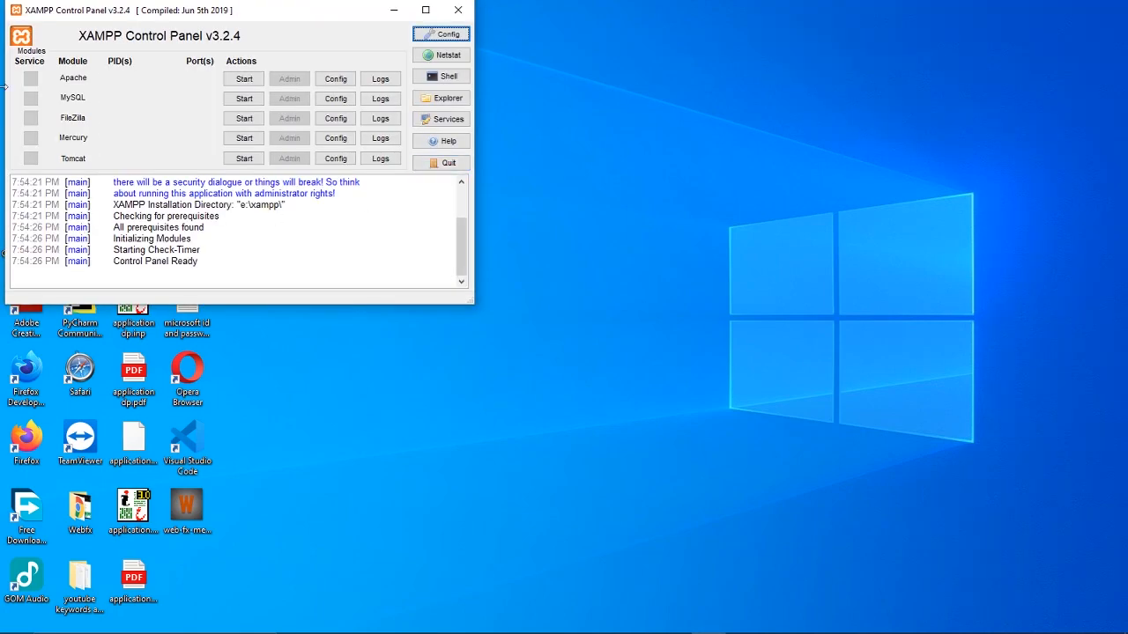
pyautogui.moveTo(249, 14); pyautogui.dragTo(580, 154)
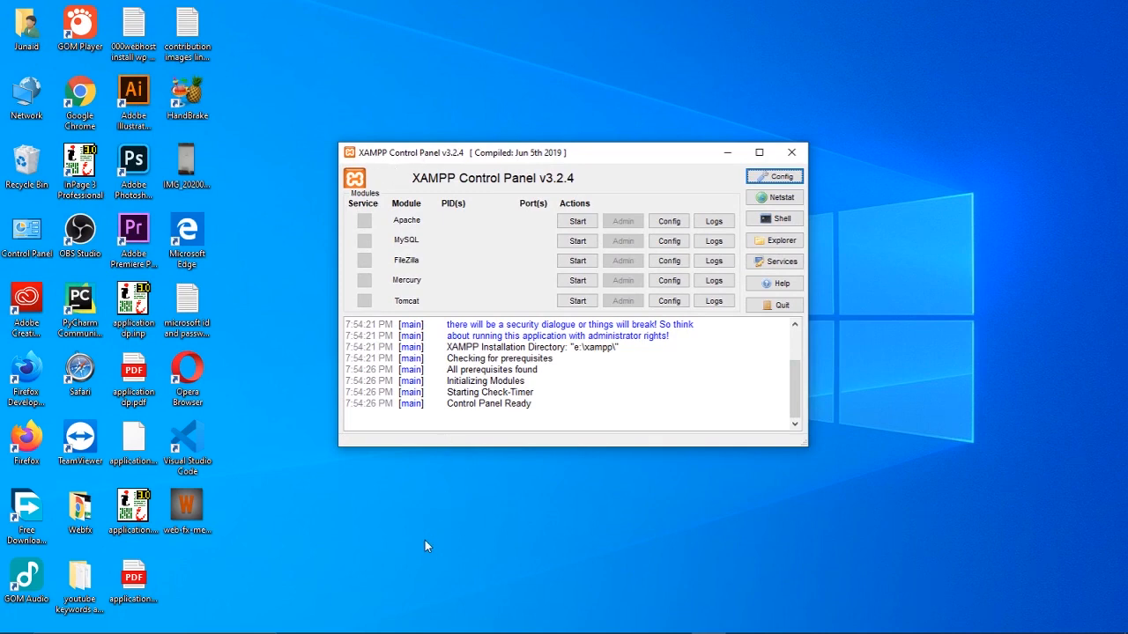
# Search Windows for 'xampp', then open File Explorer to Local Disk (E:)
pyautogui.moveTo(368, 627)
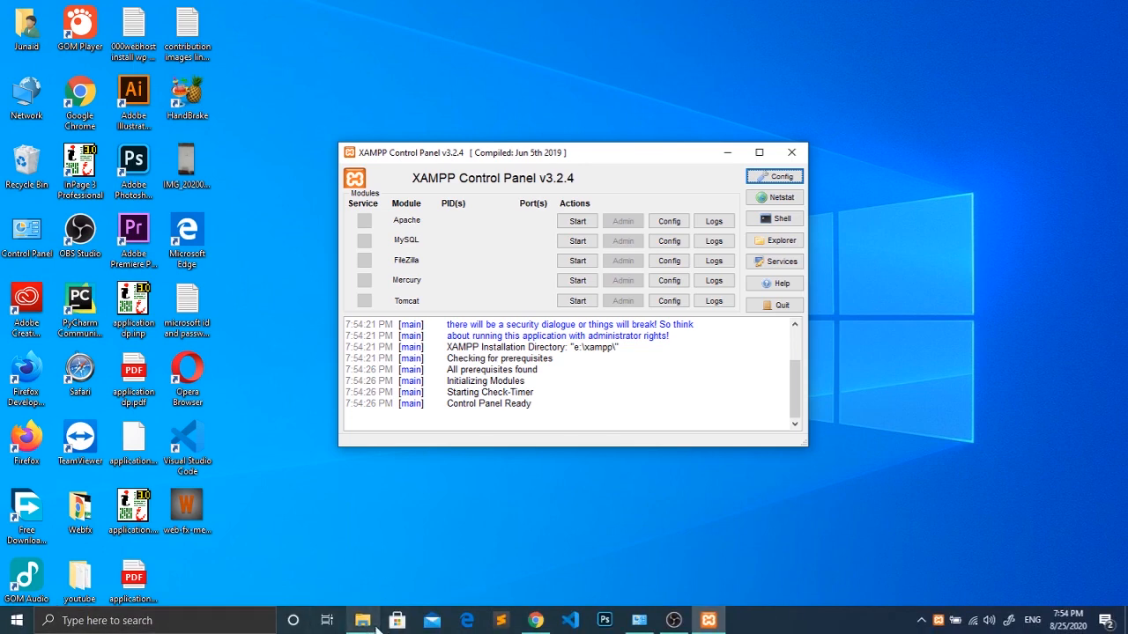
pyautogui.click(218, 627)
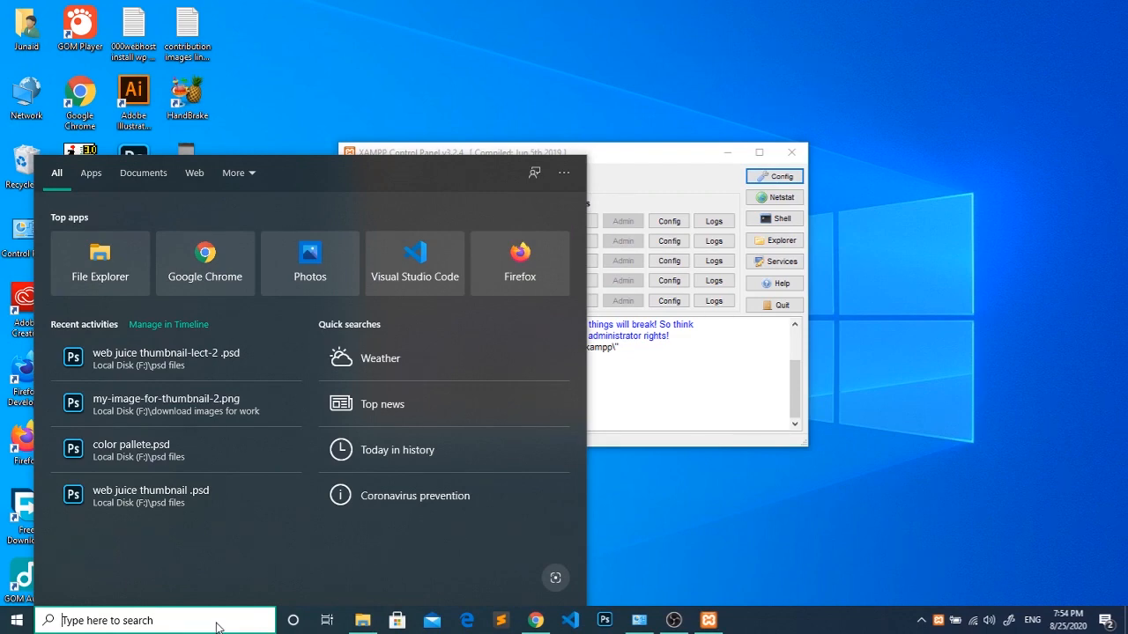
pyautogui.write('xampp')
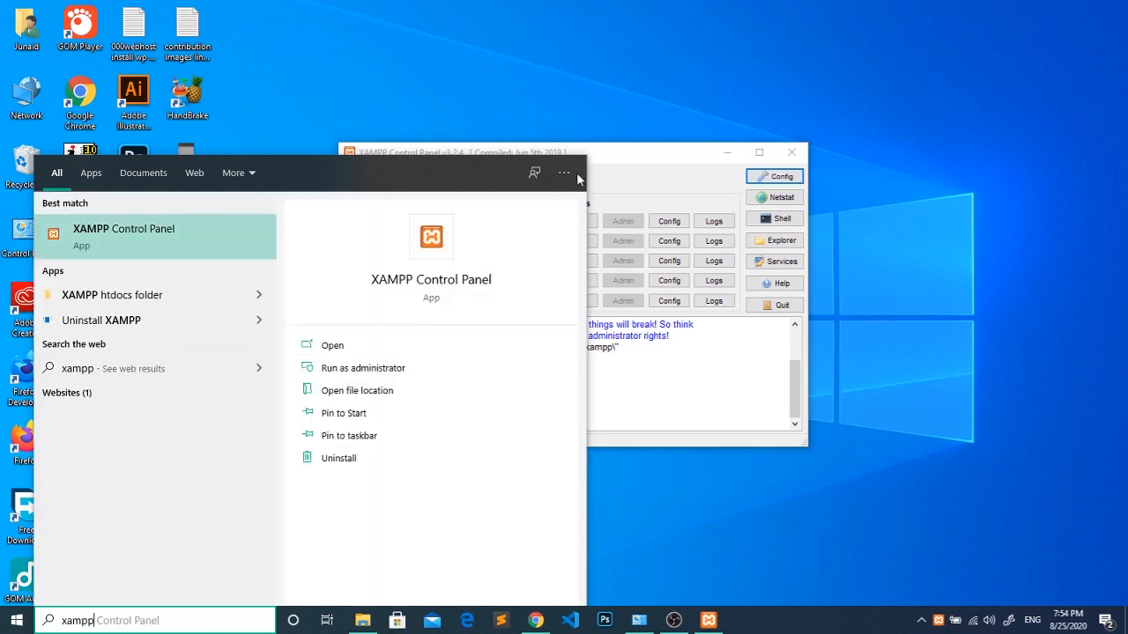
pyautogui.click(841, 103)
pyautogui.moveTo(289, 633)
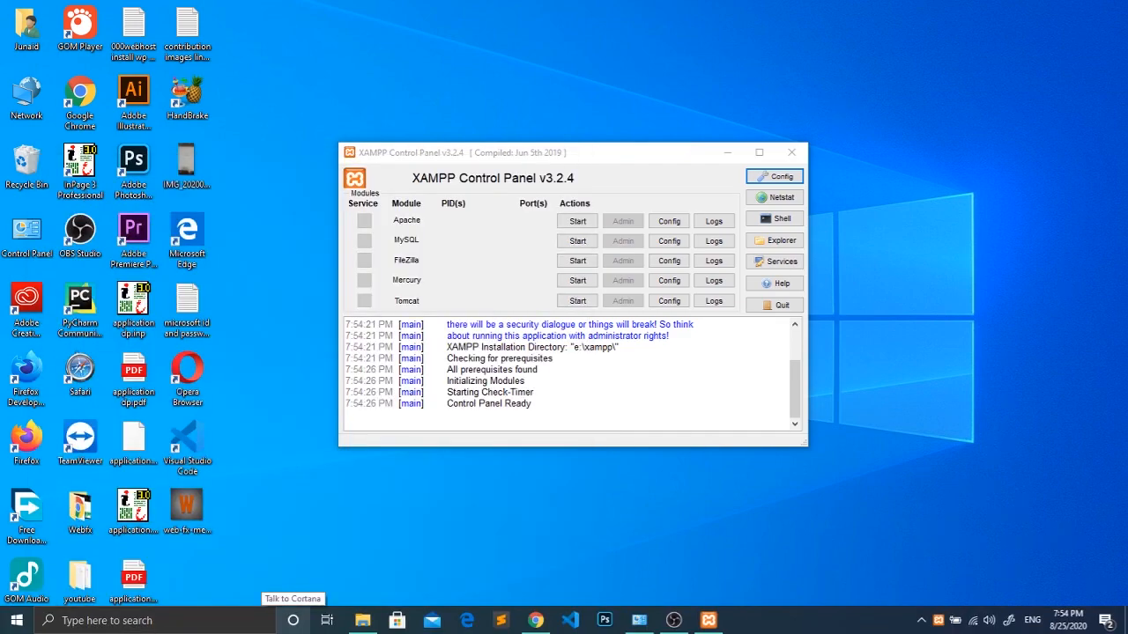
pyautogui.click(362, 620)
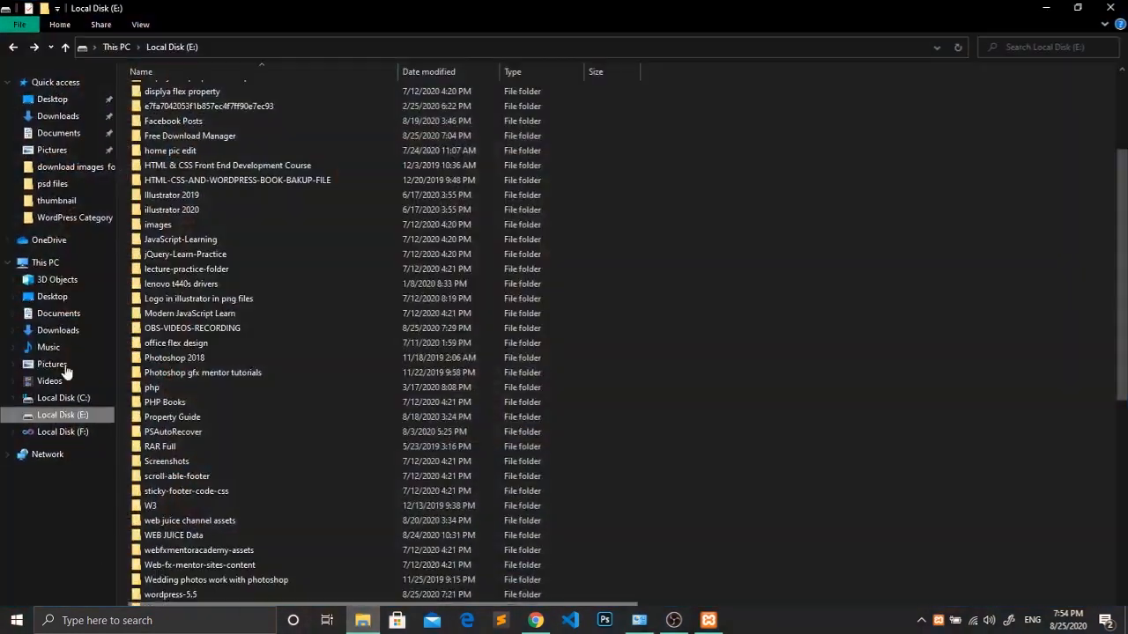
# Review the 51 items in E:\xampp, then minimize File Explorer
pyautogui.scroll(-4, 234, 475)
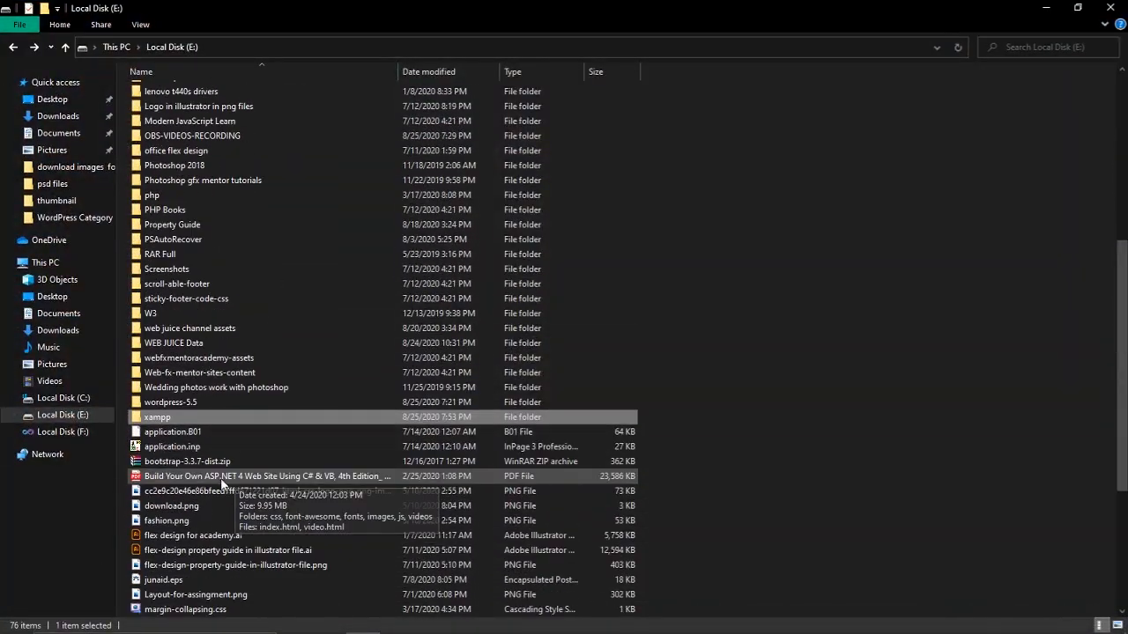
pyautogui.doubleClick(159, 420)
pyautogui.scroll(-3, 178, 421)
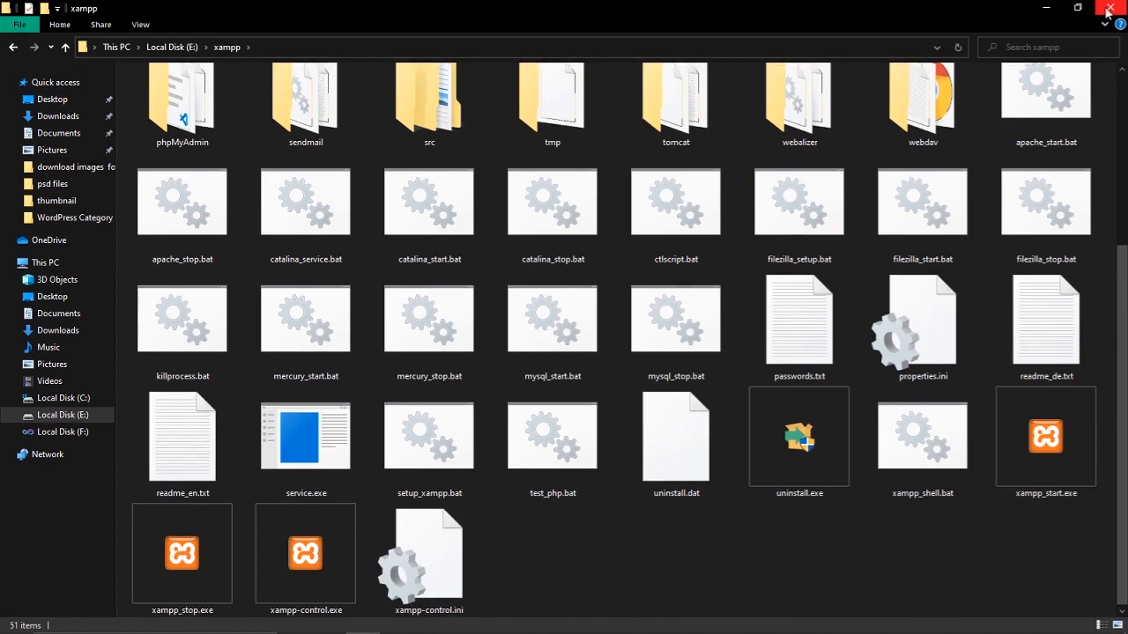
pyautogui.click(1046, 8)
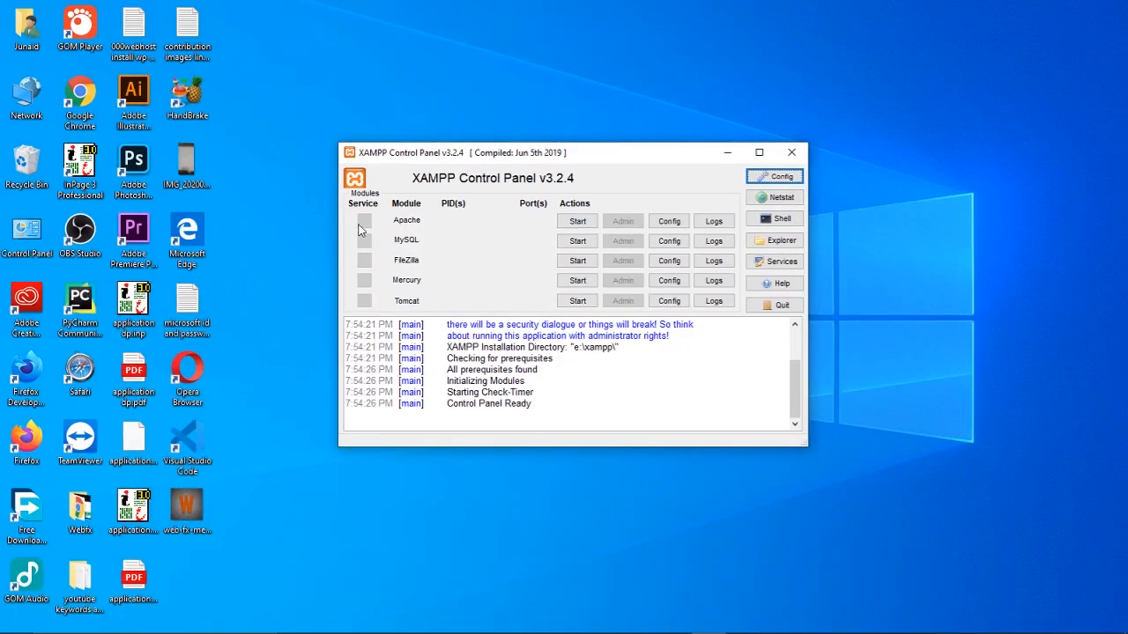
# Start Apache on ports 80/443 and MySQL on port 3306
pyautogui.click(580, 222)
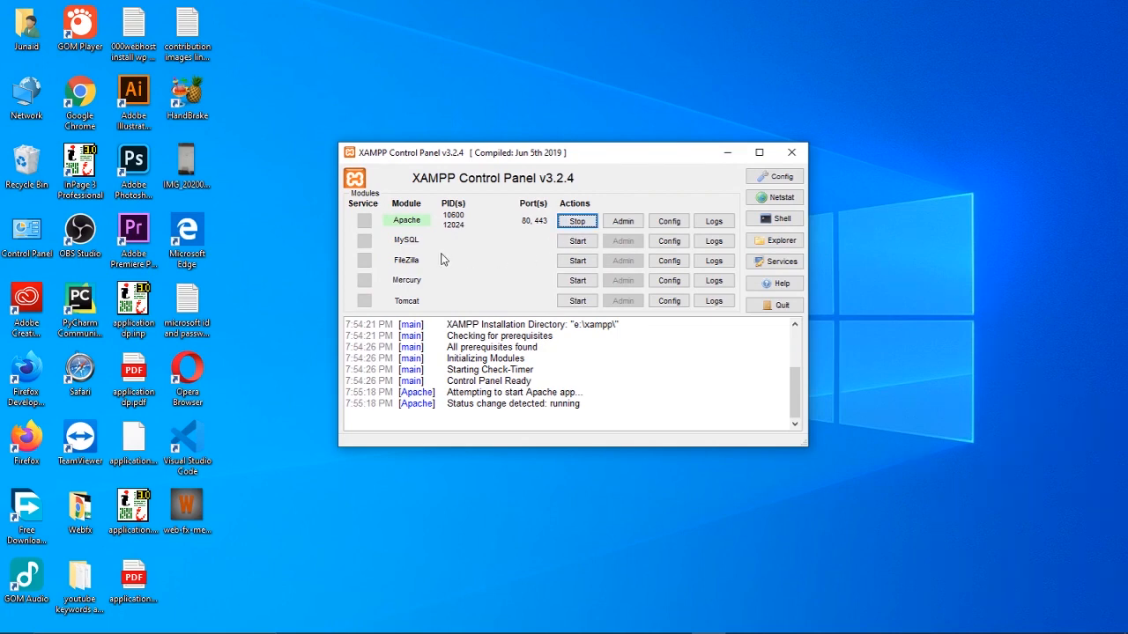
pyautogui.click(574, 245)
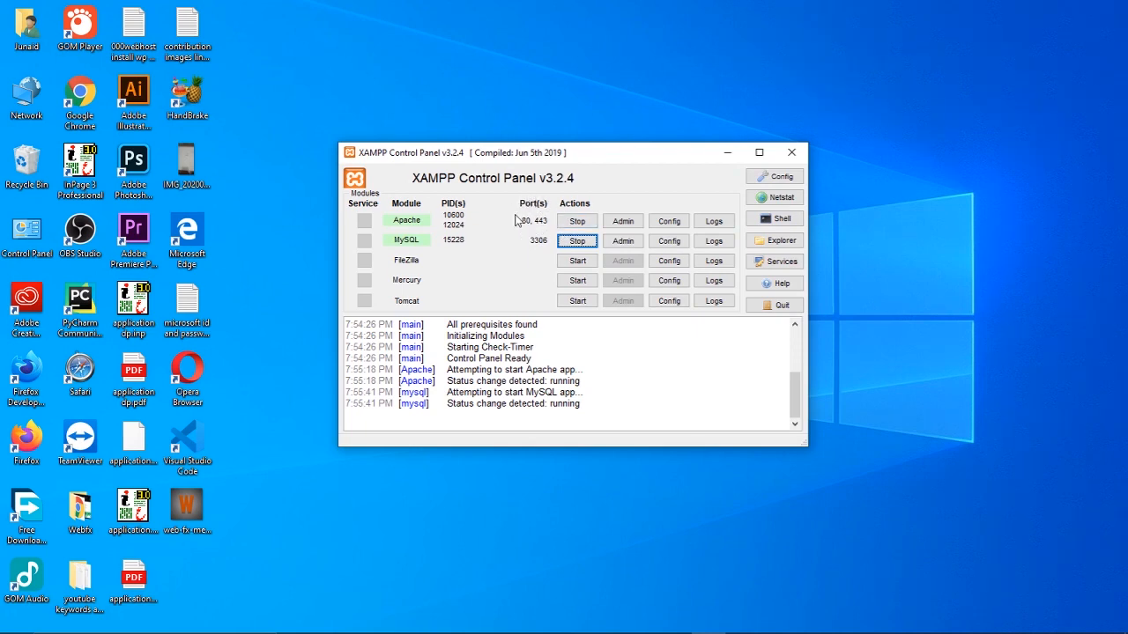
pyautogui.press('super+plus')
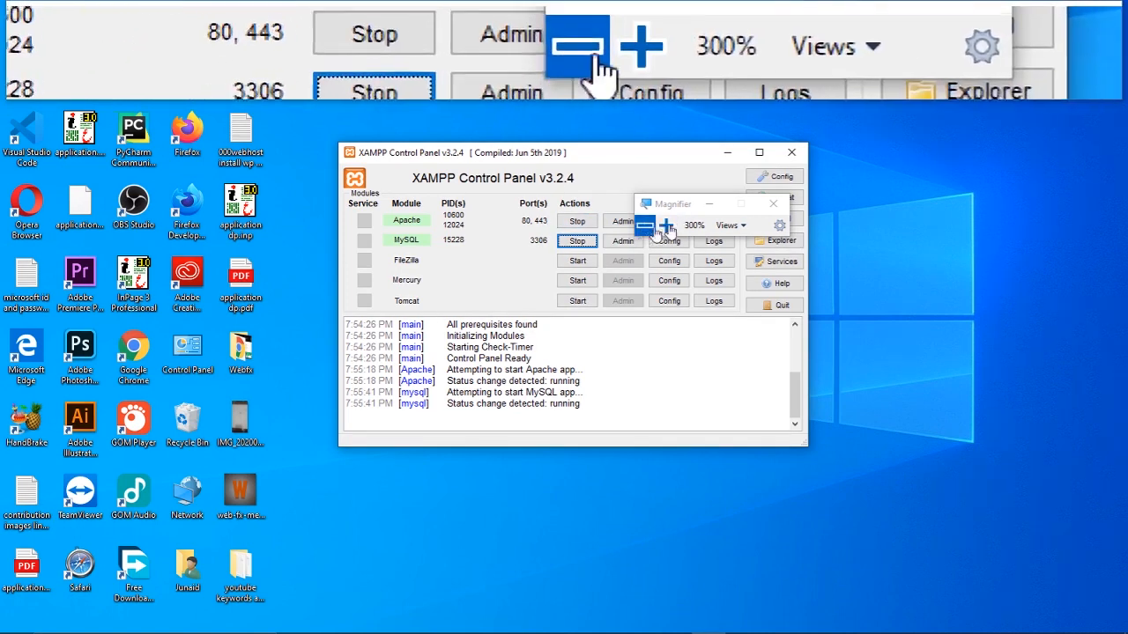
pyautogui.click(772, 203)
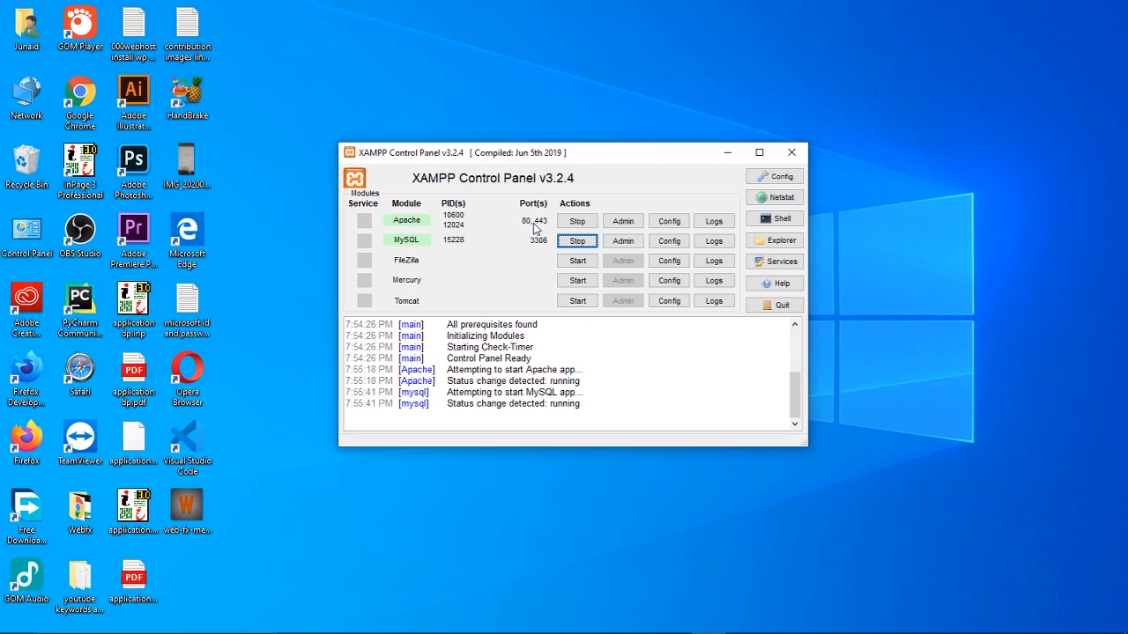
# Close the Control Panel to the tray, reopen it via Show/Hide, then close it again
pyautogui.click(727, 153)
pyautogui.click(708, 620)
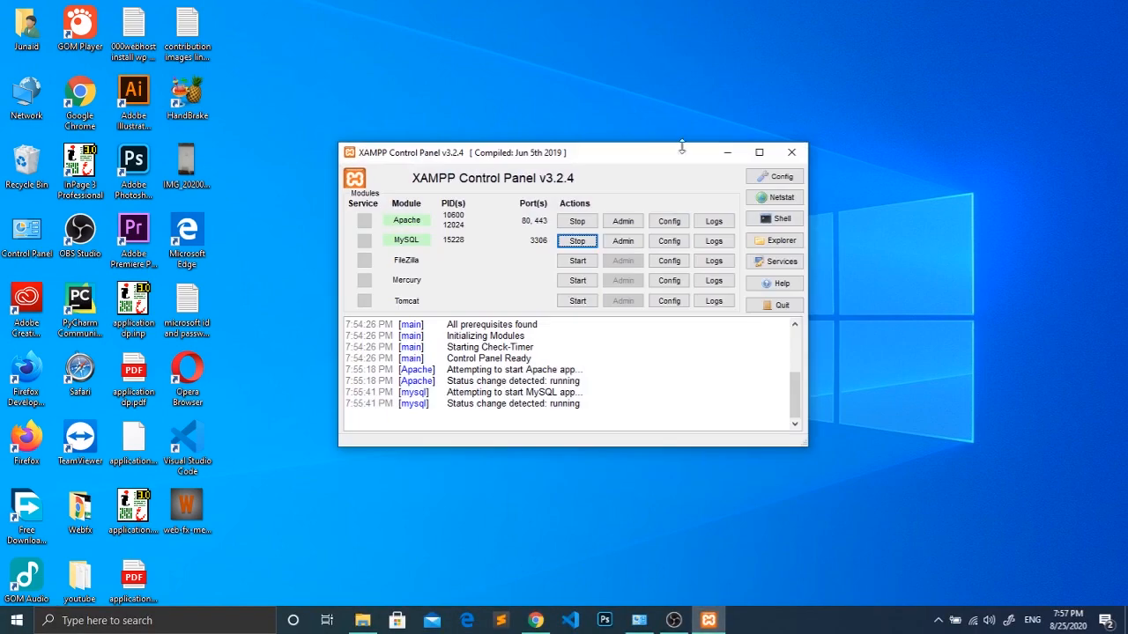
pyautogui.click(790, 155)
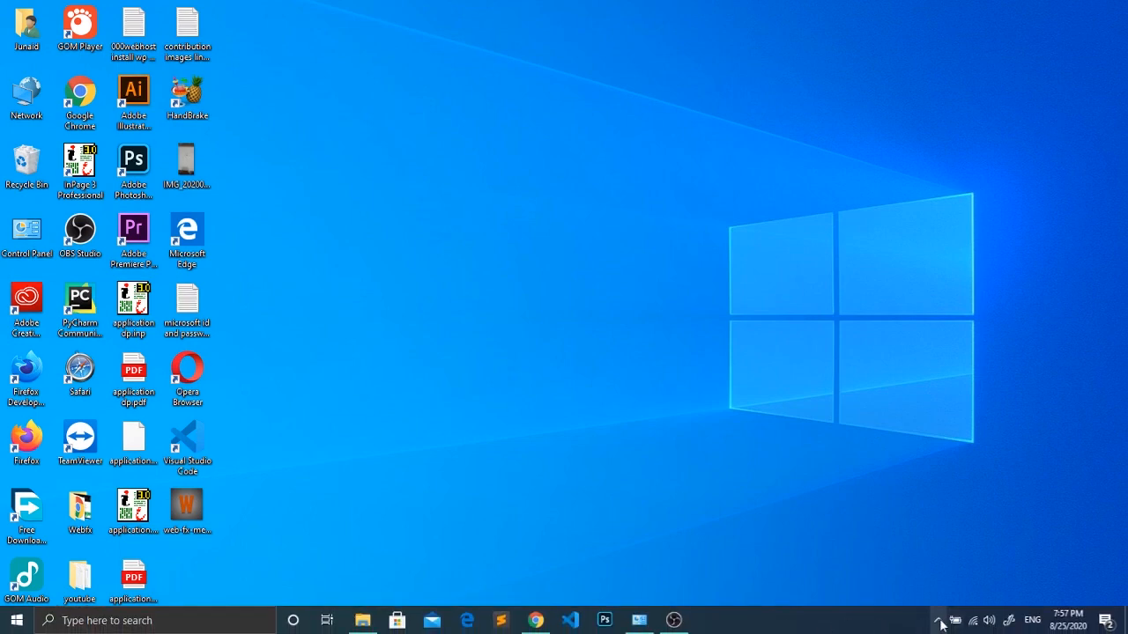
pyautogui.click(938, 621)
pyautogui.rightClick(966, 564)
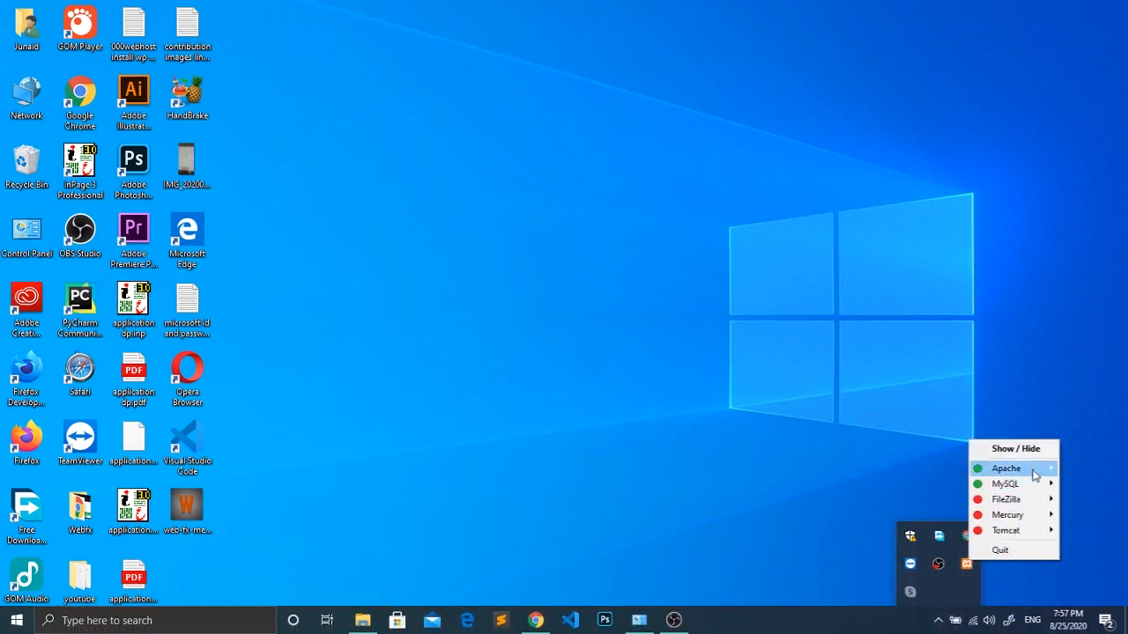
pyautogui.click(996, 449)
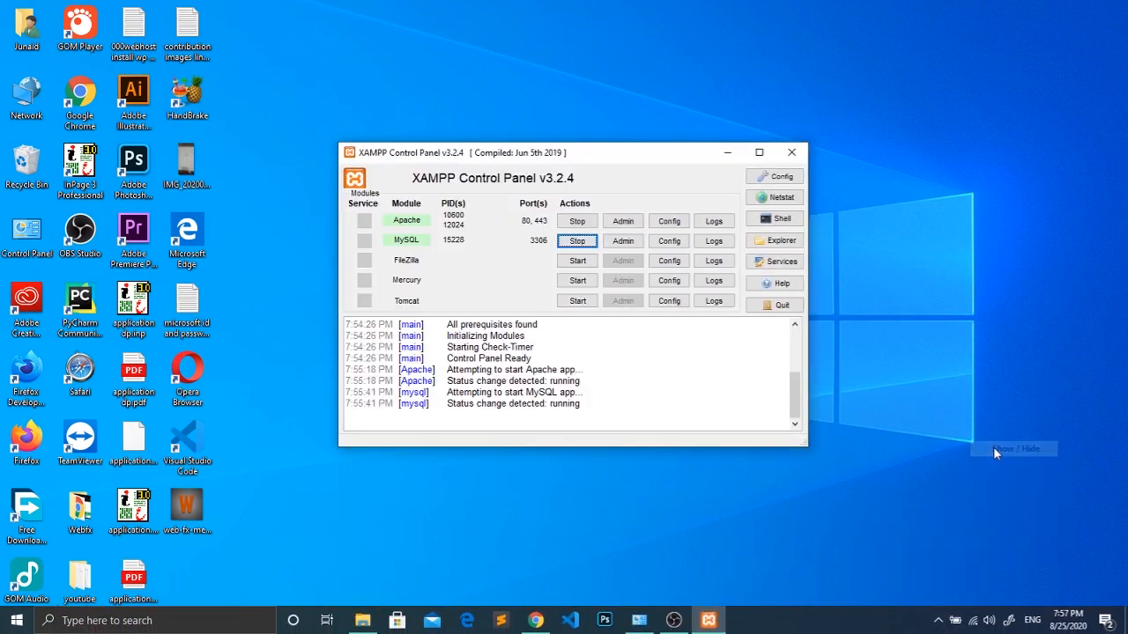
pyautogui.click(791, 152)
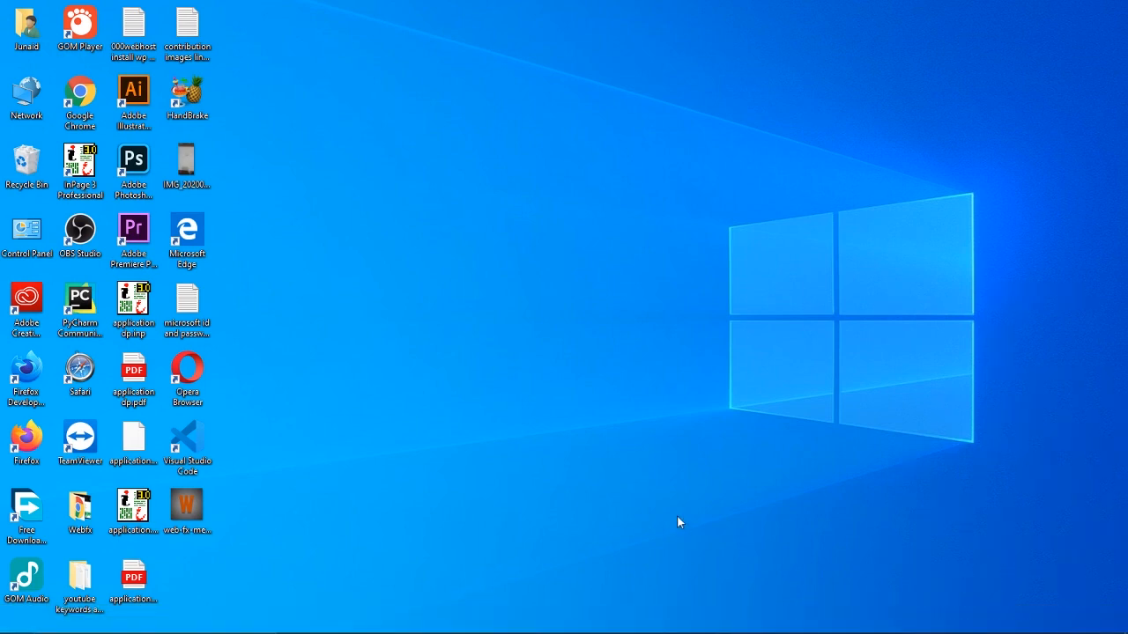
# Close the WordPress, XAMPP and WampServer tabs, open a new tab, and hide the downloads bar
pyautogui.click(536, 620)
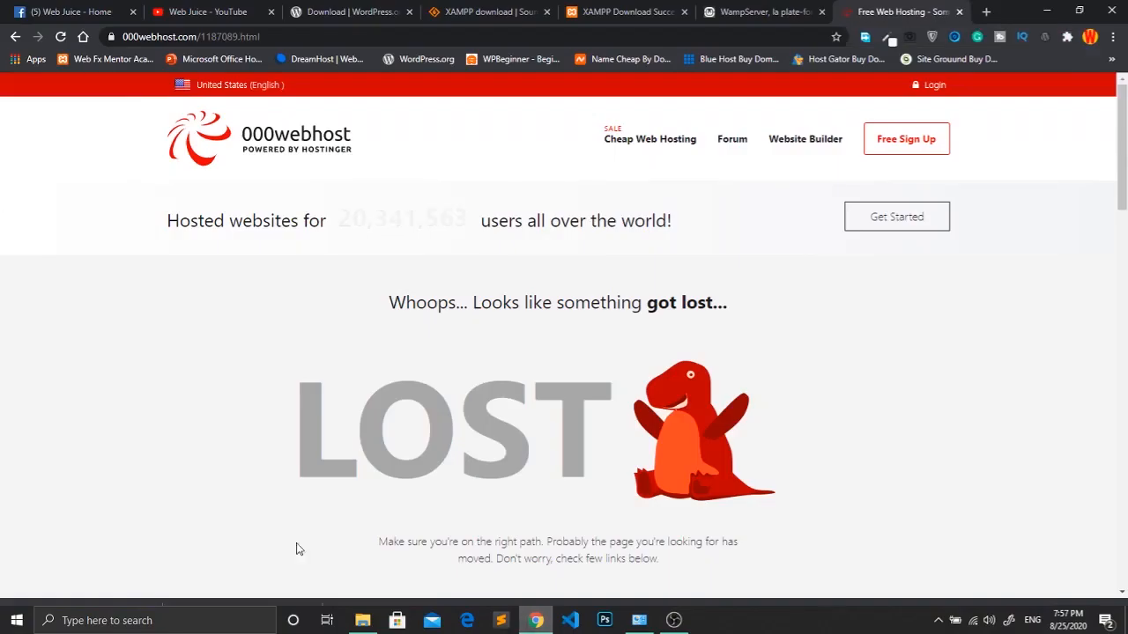
pyautogui.click(408, 12)
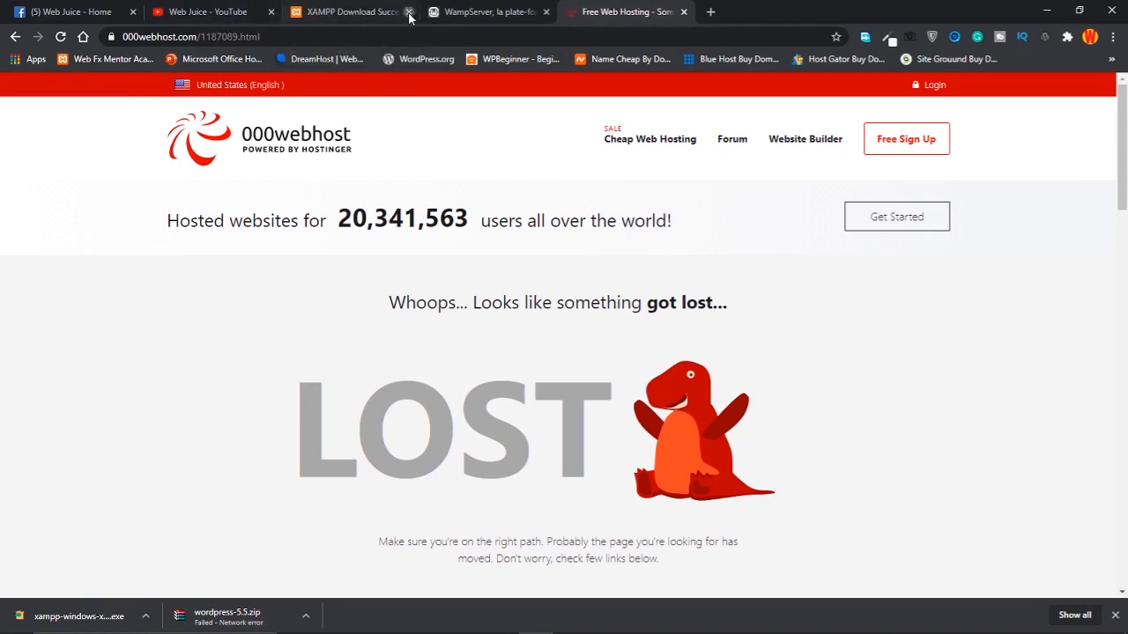
pyautogui.click(408, 12)
pyautogui.click(409, 13)
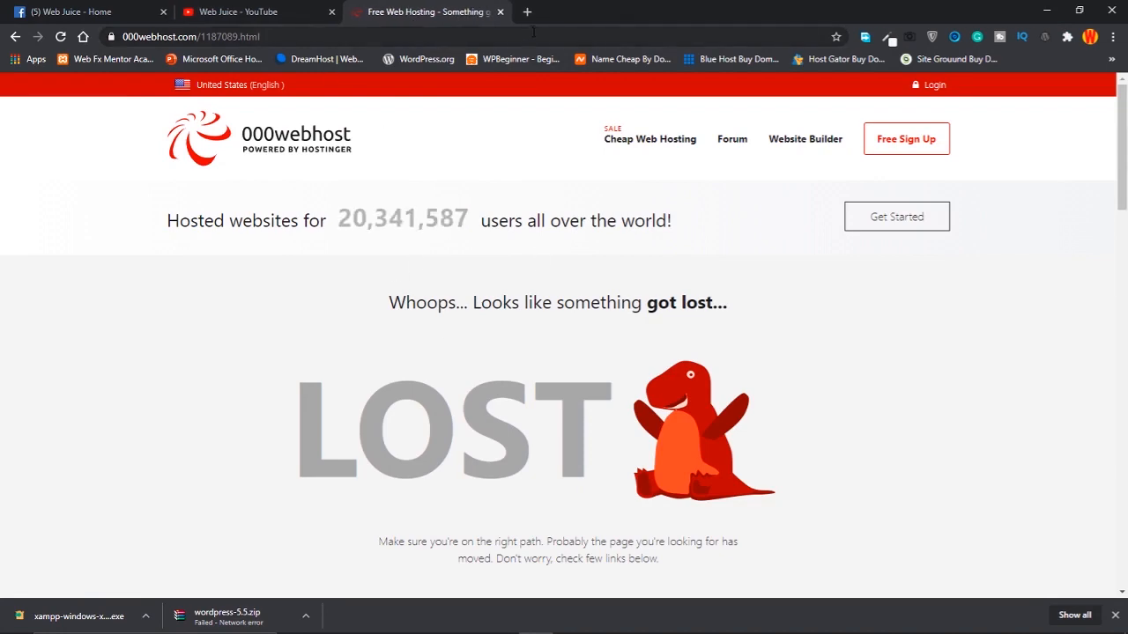
pyautogui.click(527, 12)
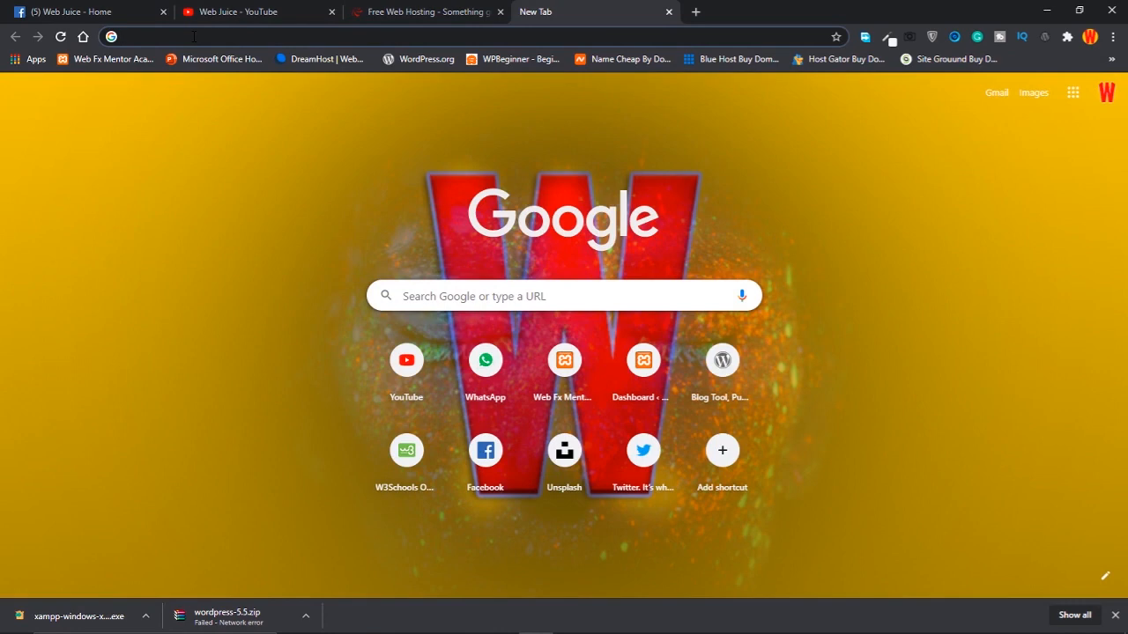
pyautogui.click(1114, 615)
pyautogui.click(546, 37)
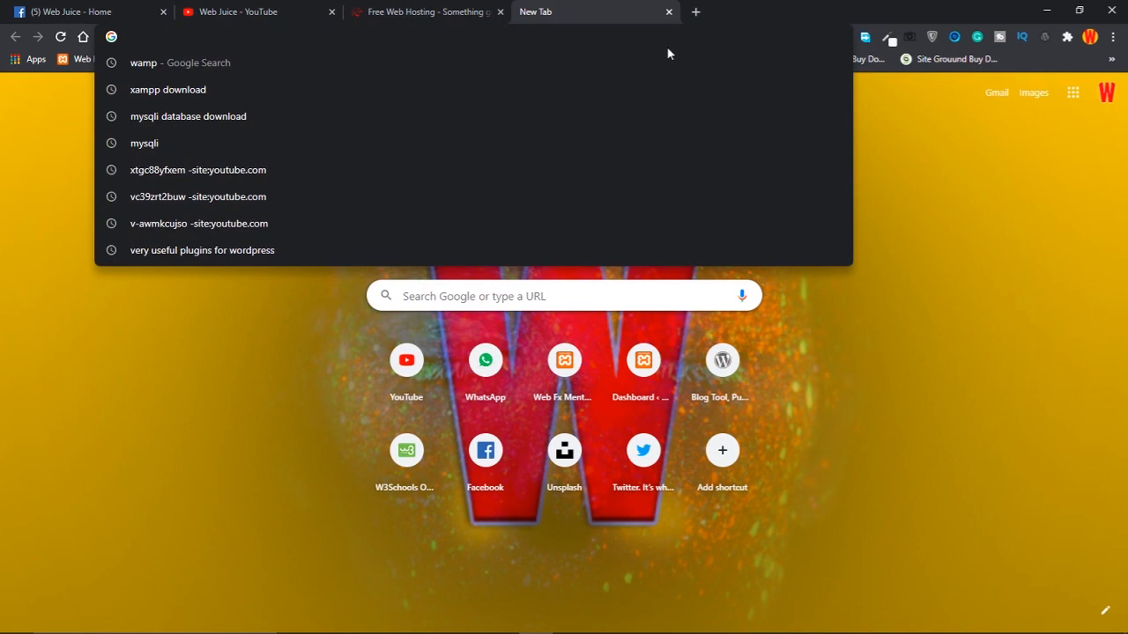
# Load localhost to reach the XAMPP dashboard and reset the page zoom to 100%
pyautogui.write('localhost')
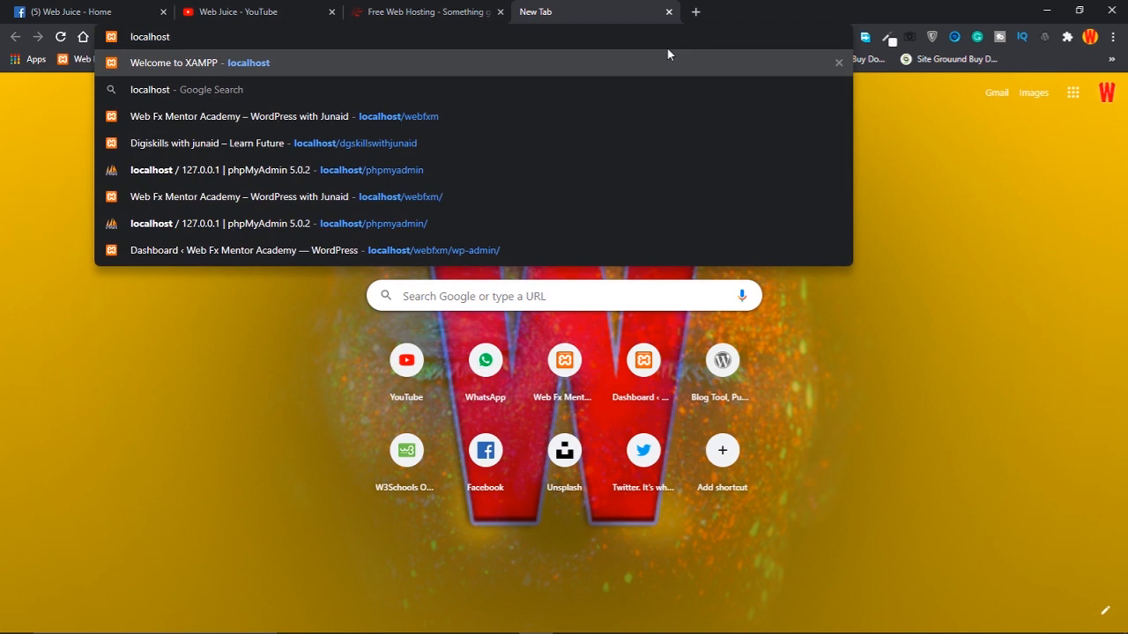
pyautogui.press('Return')
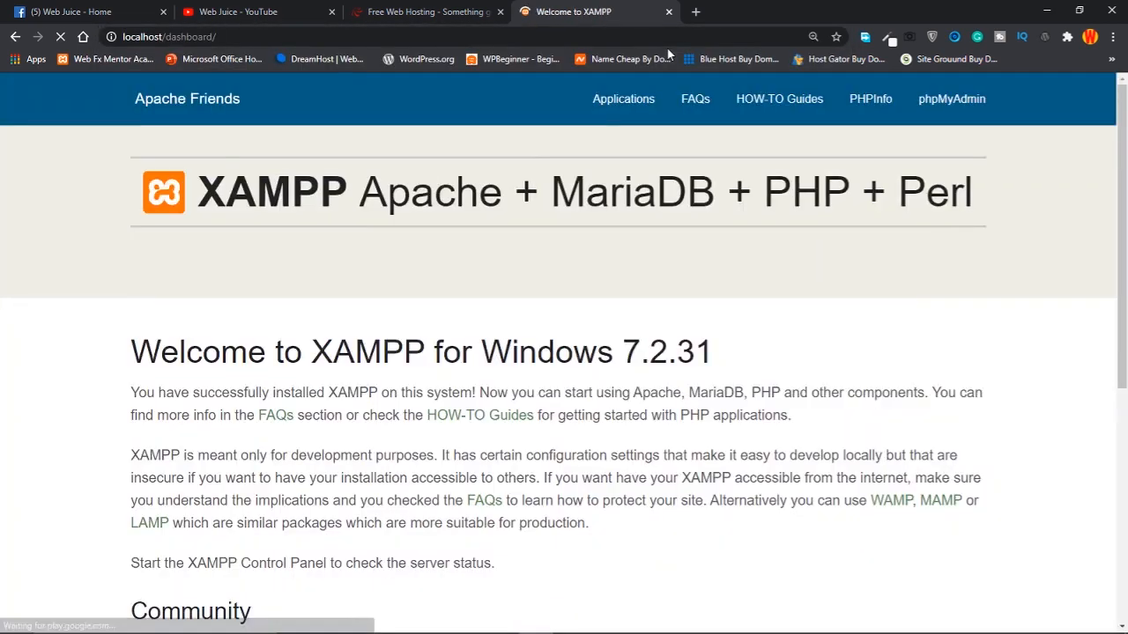
pyautogui.click(813, 37)
pyautogui.click(754, 63)
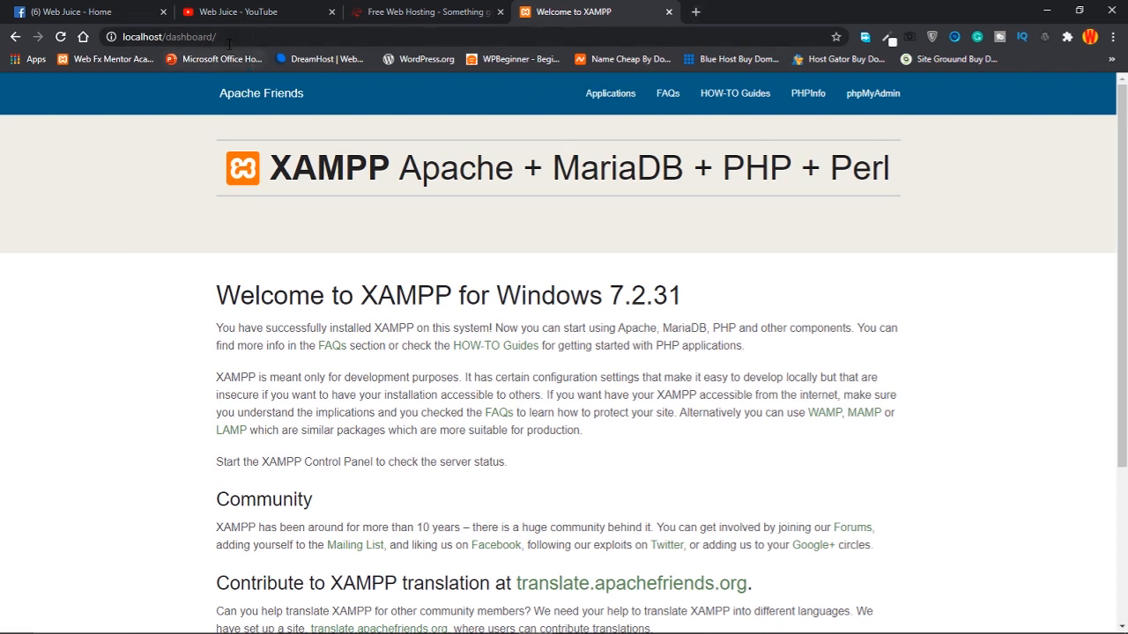
pyautogui.click(234, 37)
pyautogui.click(487, 36)
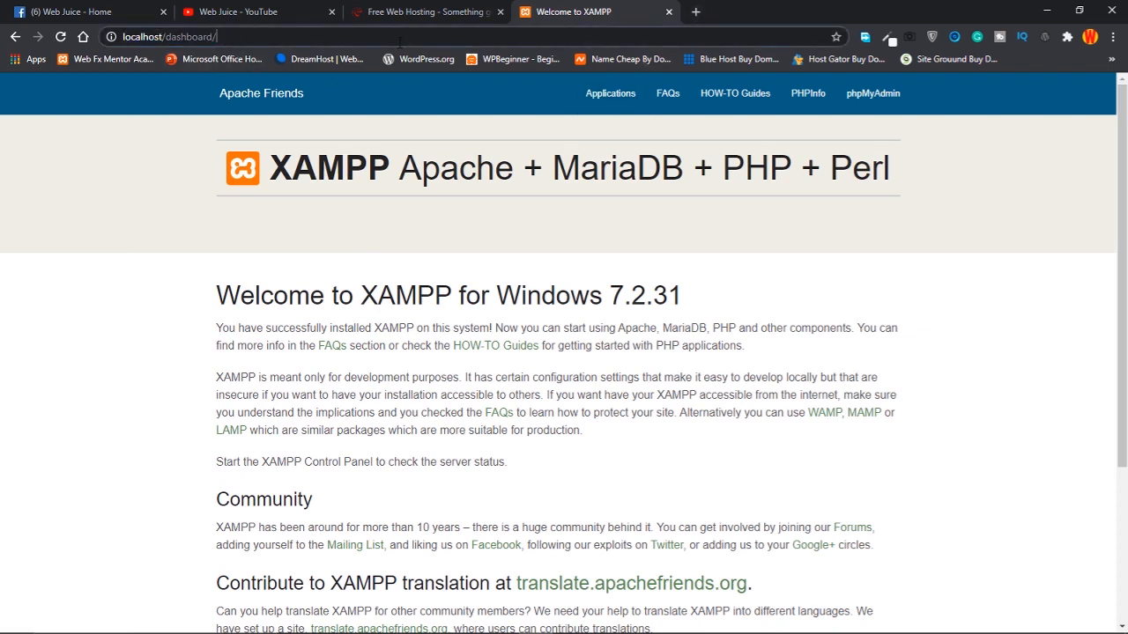
# Browse drive E into wordpress-5.5 and its extracted wordpress folder, ending back in wordpress-5.5
pyautogui.moveTo(547, 629)
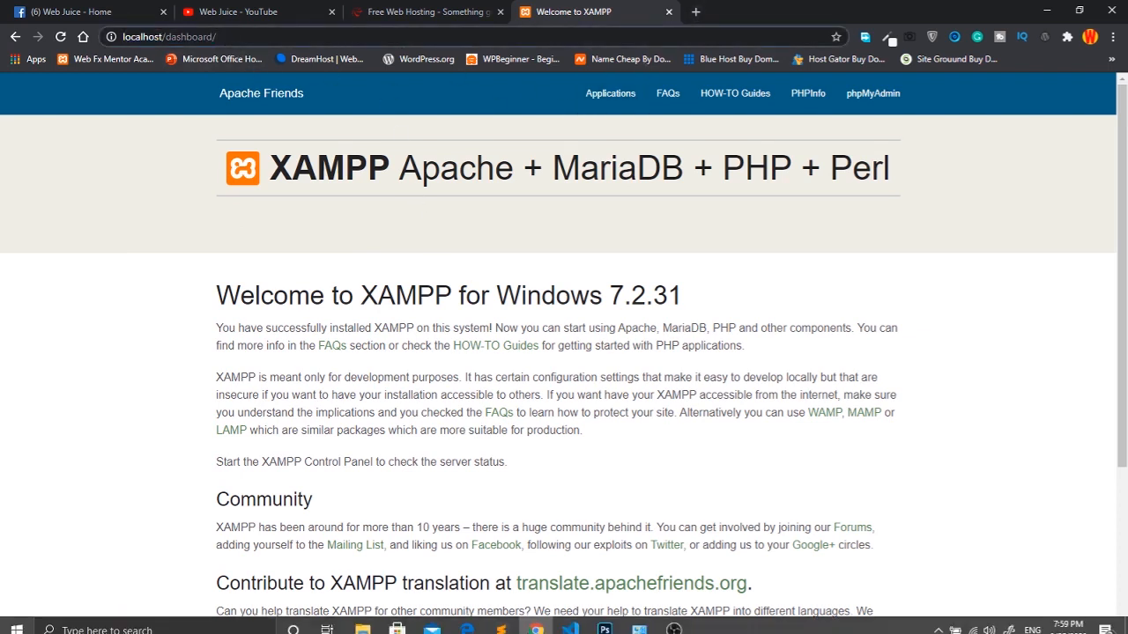
pyautogui.click(362, 621)
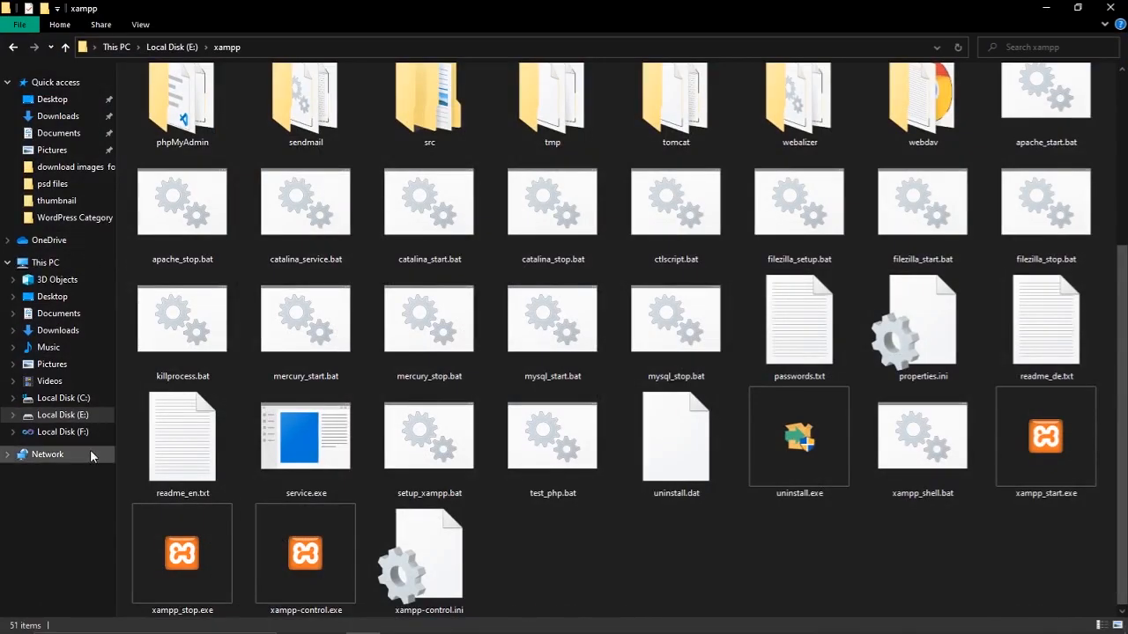
pyautogui.click(66, 415)
pyautogui.scroll(-2, 216, 449)
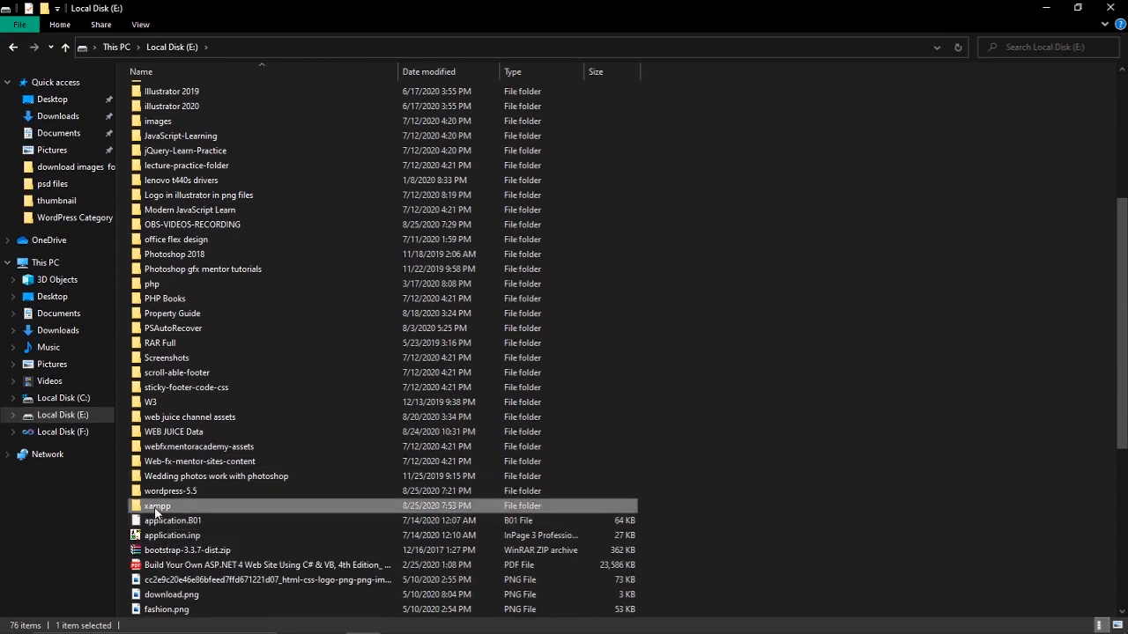
pyautogui.scroll(-2, 296, 483)
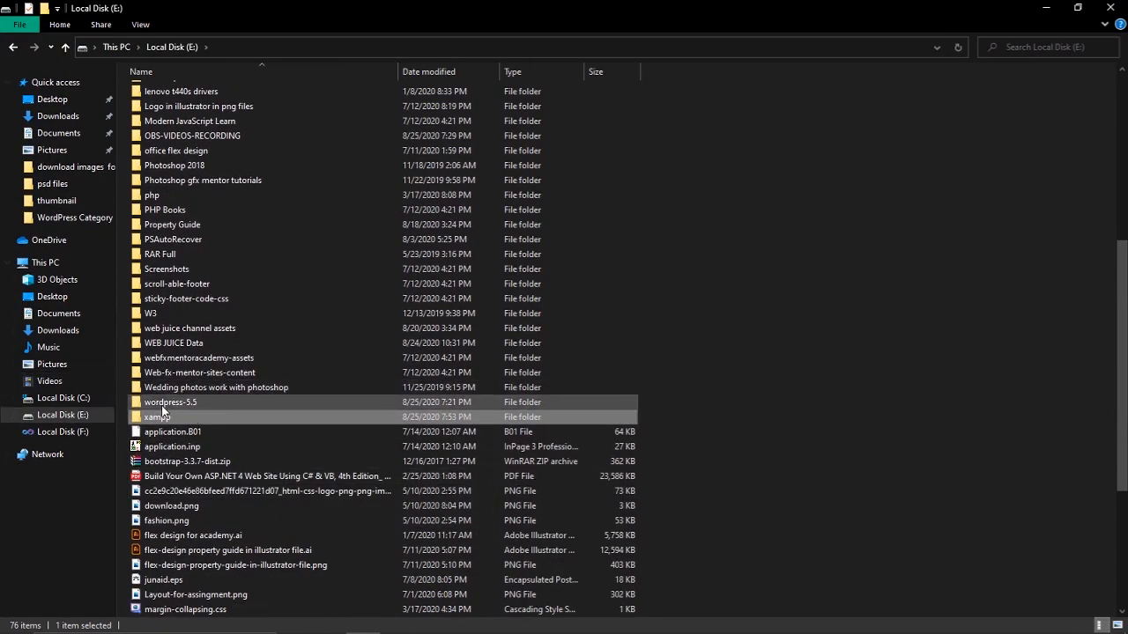
pyautogui.click(162, 406)
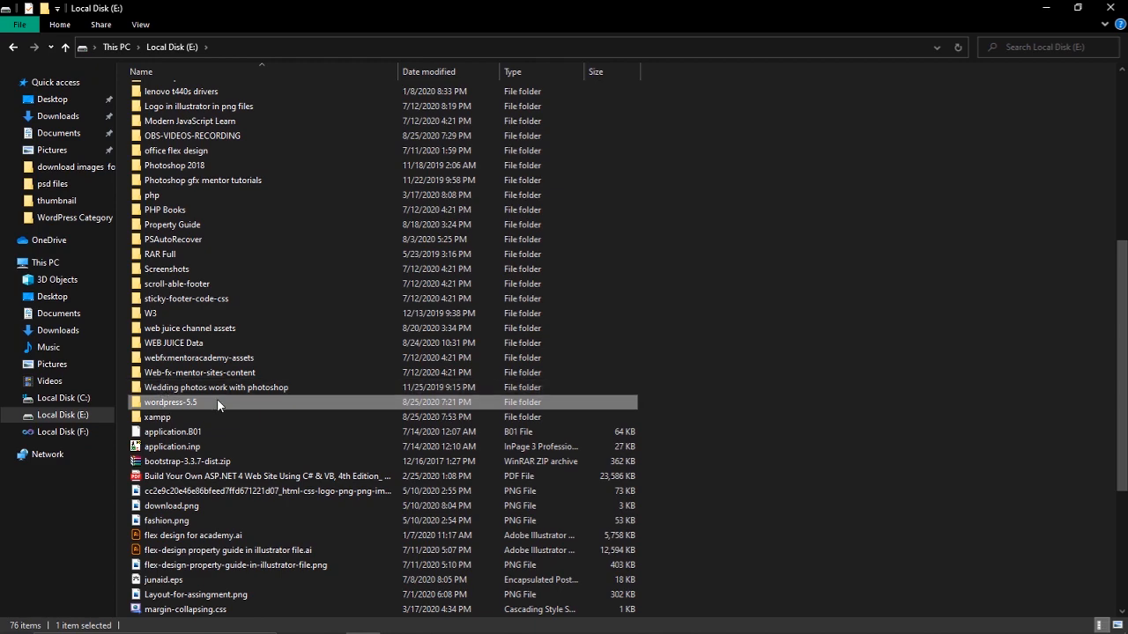
pyautogui.scroll(-1, 218, 404)
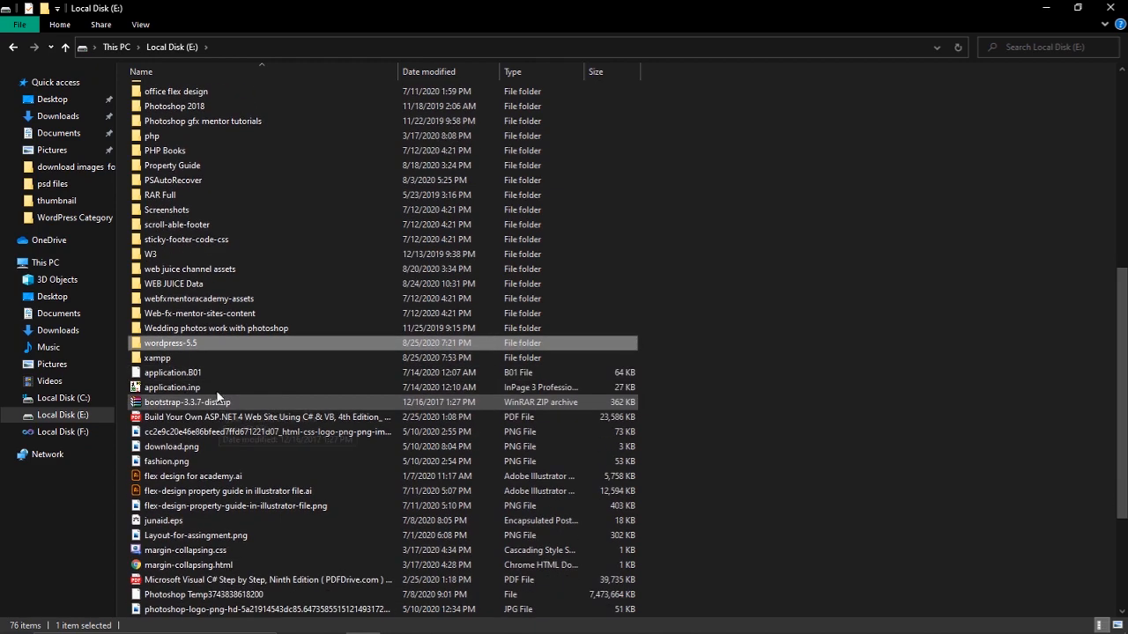
pyautogui.doubleClick(162, 345)
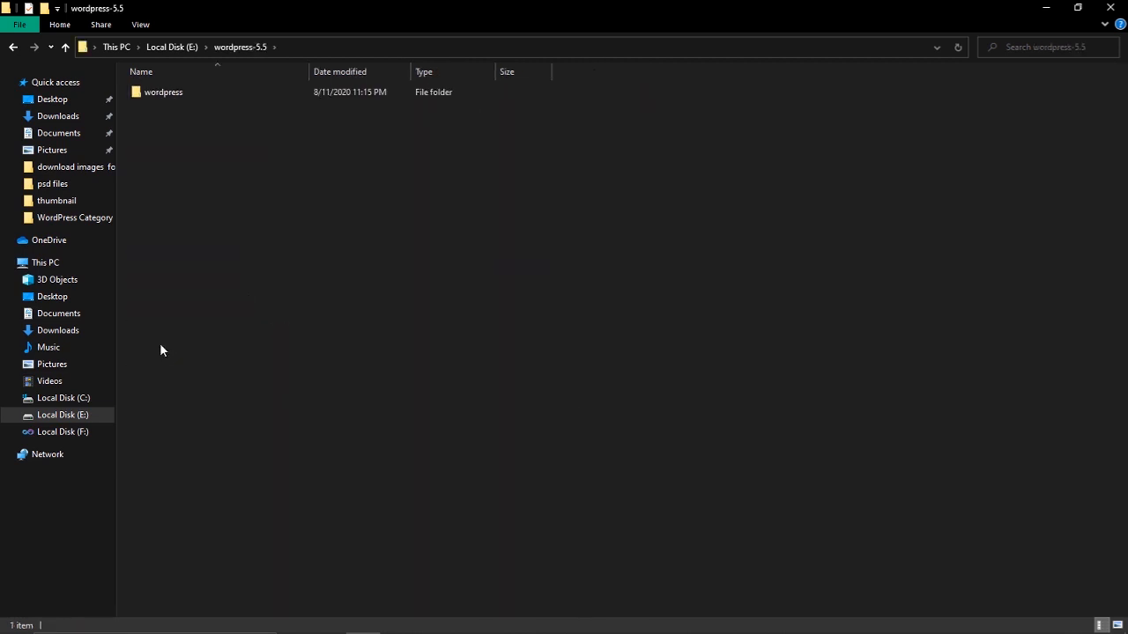
pyautogui.doubleClick(168, 91)
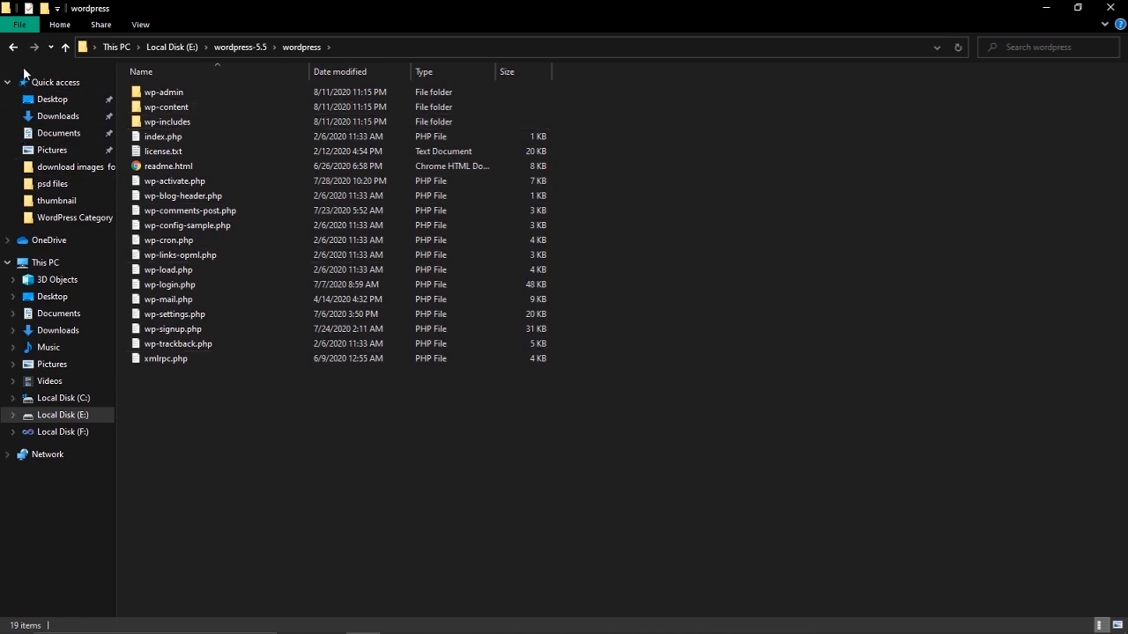
pyautogui.click(13, 47)
# Copy the wordpress folder, keeping its name unchanged, and return to the top of Local Disk (E:)
pyautogui.rightClick(159, 93)
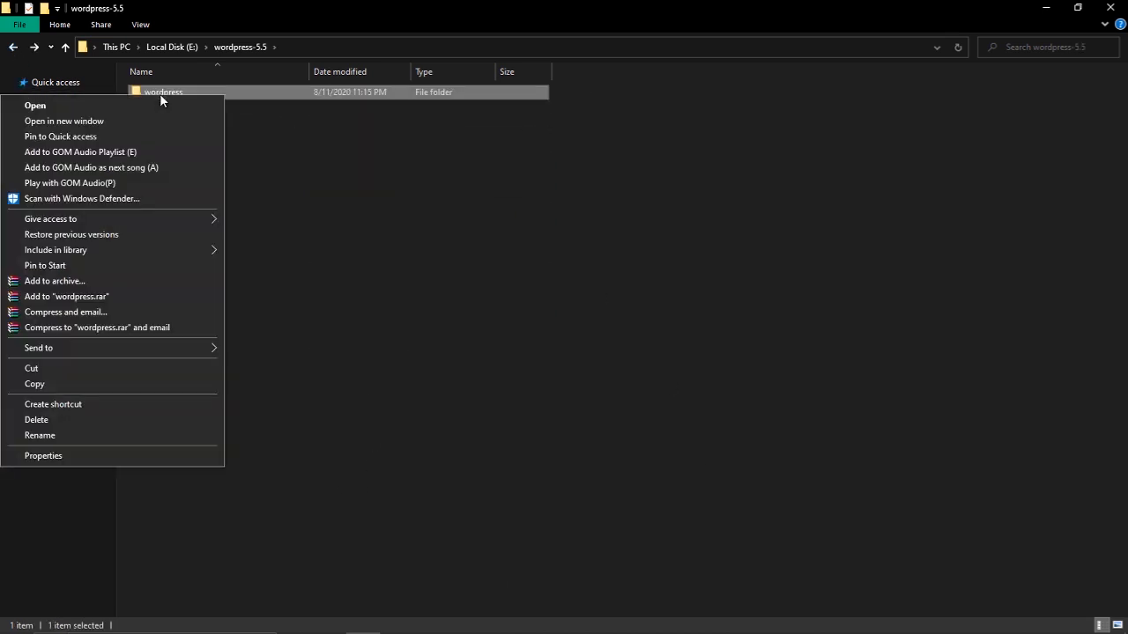
pyautogui.click(44, 436)
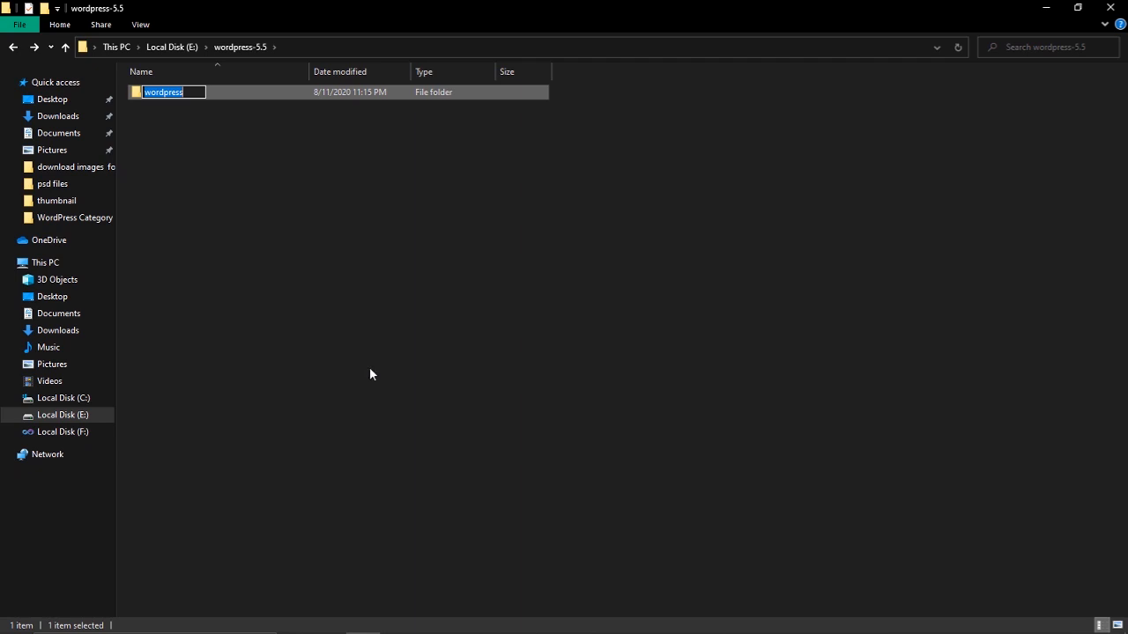
pyautogui.click(369, 369)
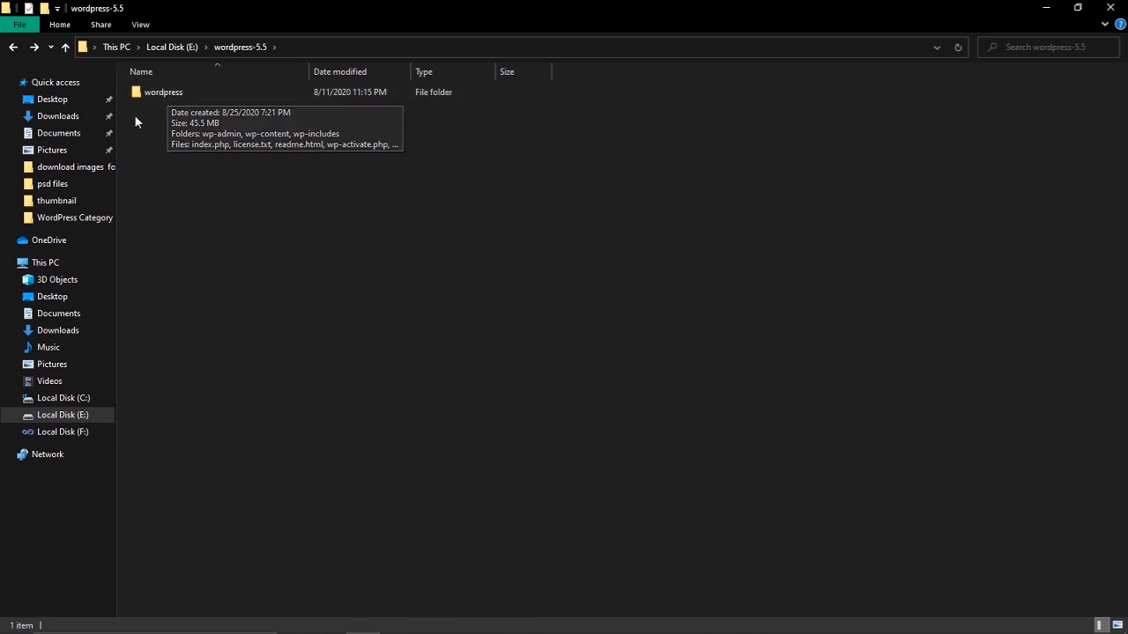
pyautogui.moveTo(163, 97)
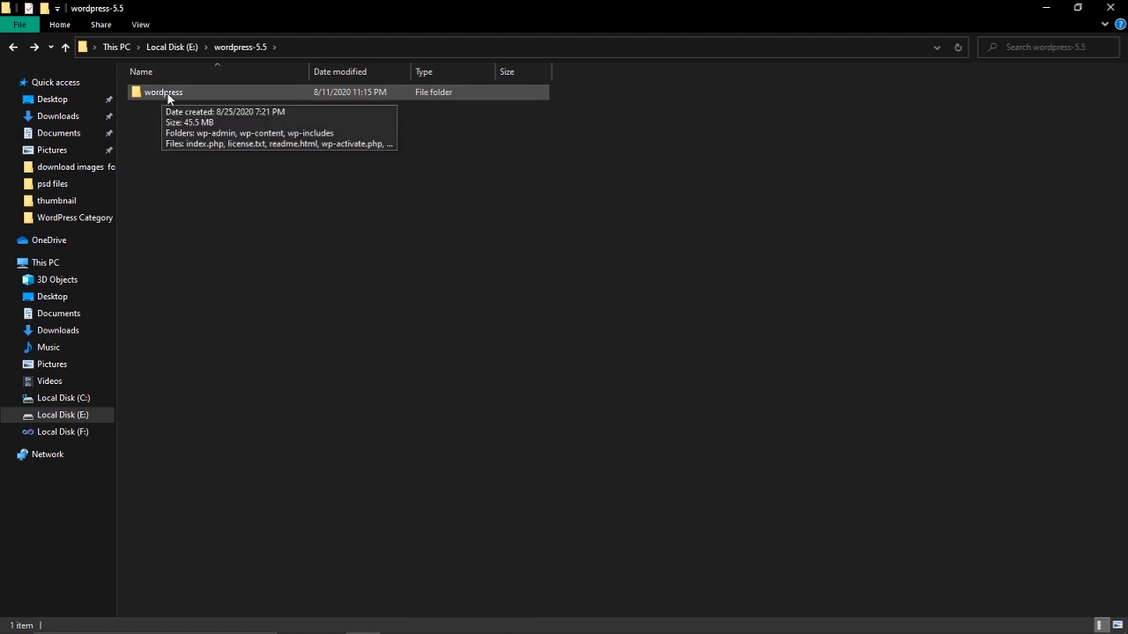
pyautogui.rightClick(167, 95)
pyautogui.click(48, 385)
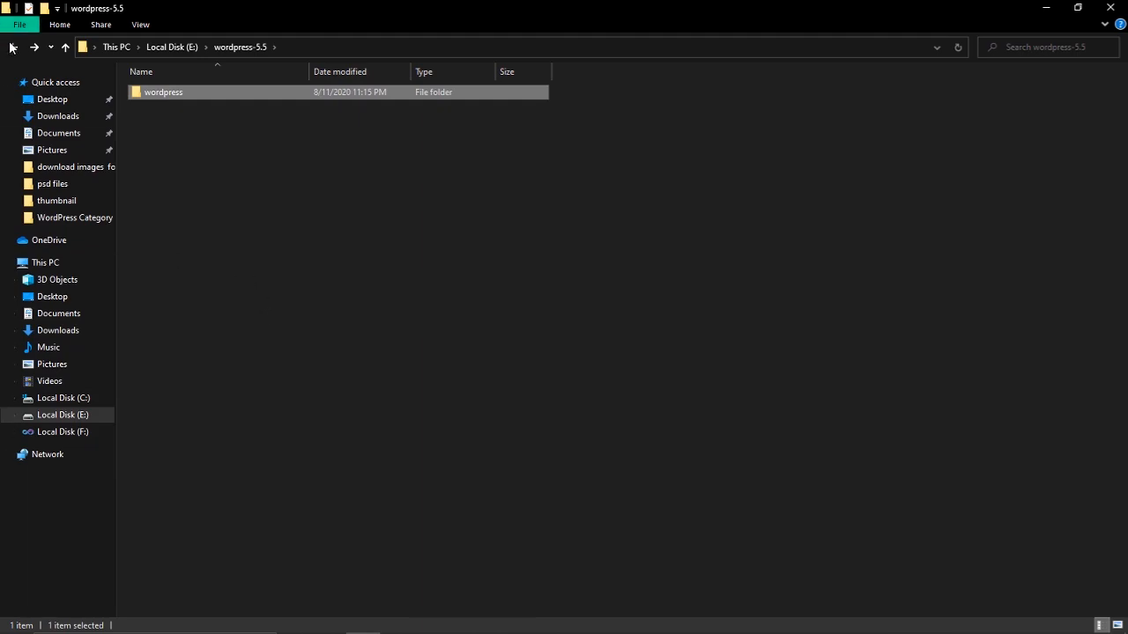
pyautogui.click(73, 414)
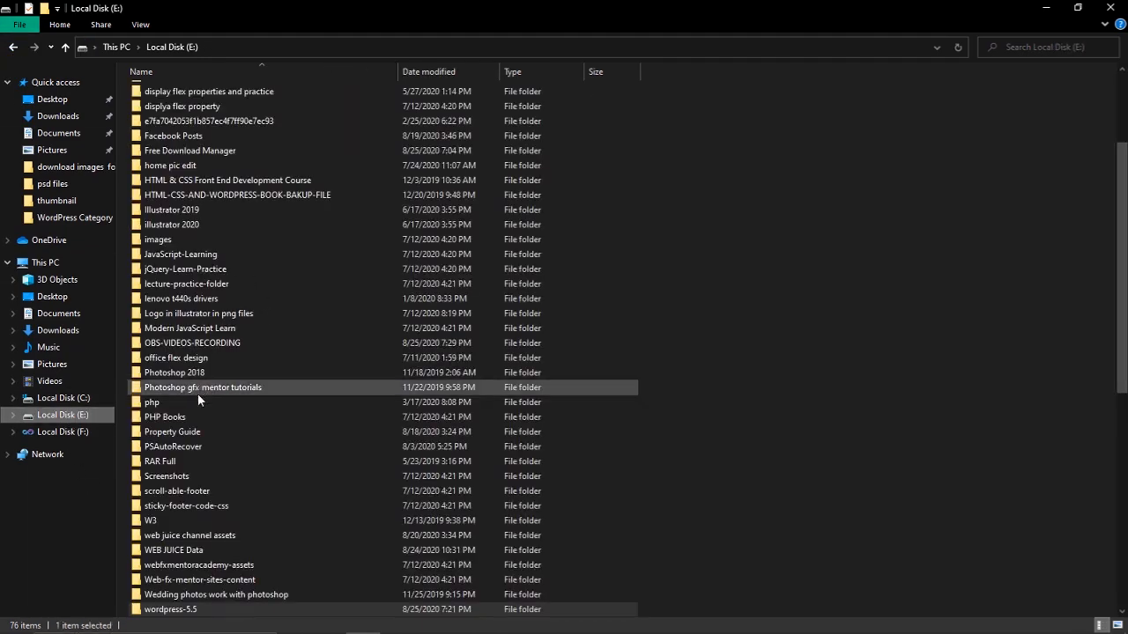
# Go into E:\xampp\htdocs, which lists dashboard, img, webalizer, xampp and index.php
pyautogui.scroll(-5, 197, 393)
pyautogui.doubleClick(181, 416)
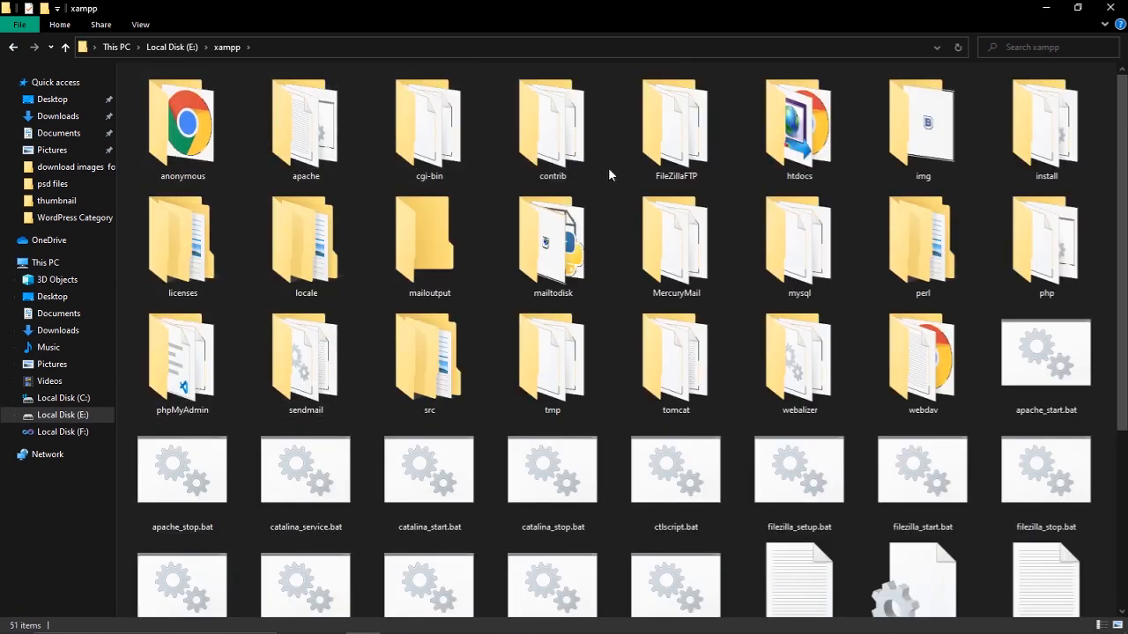
pyautogui.scroll(2, 608, 167)
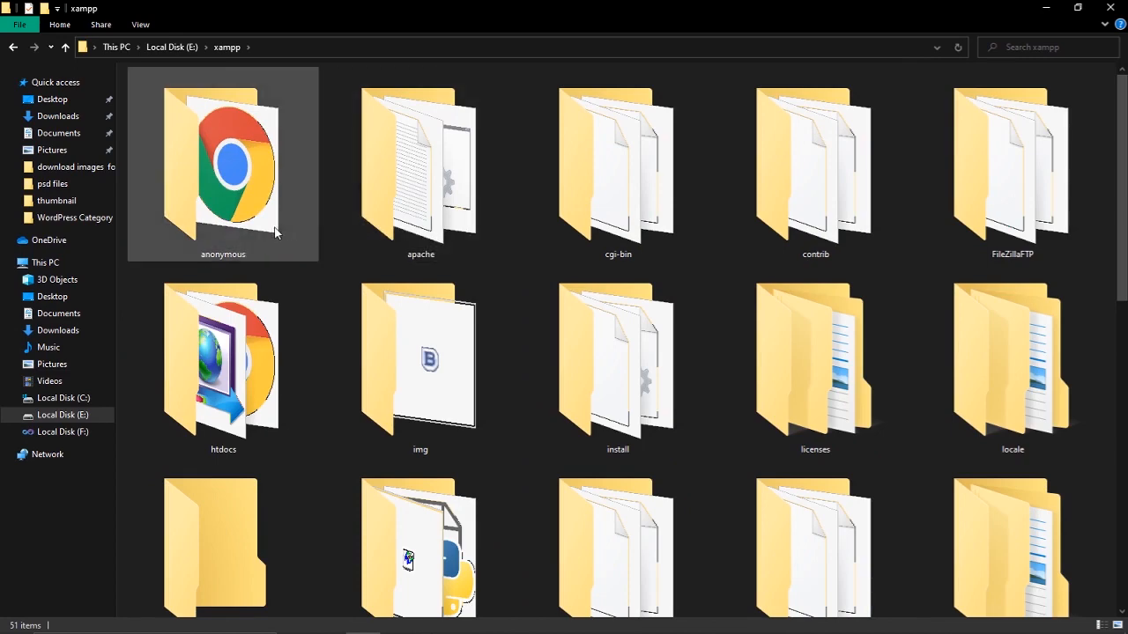
pyautogui.scroll(-1, 1124, 147)
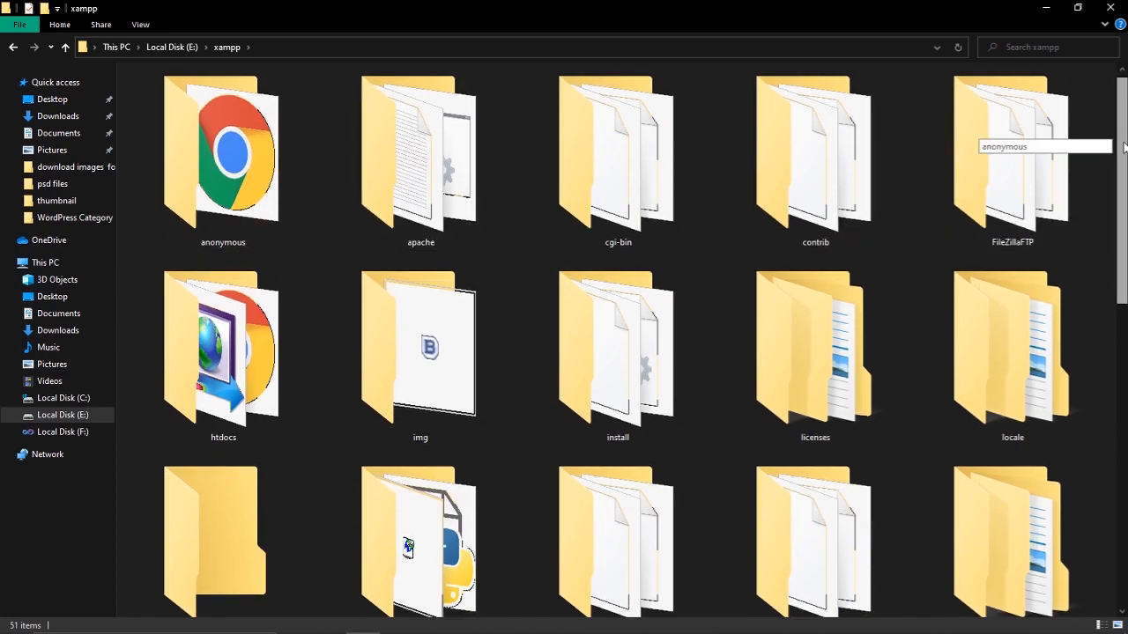
pyautogui.moveTo(1124, 147); pyautogui.dragTo(1125, 172)
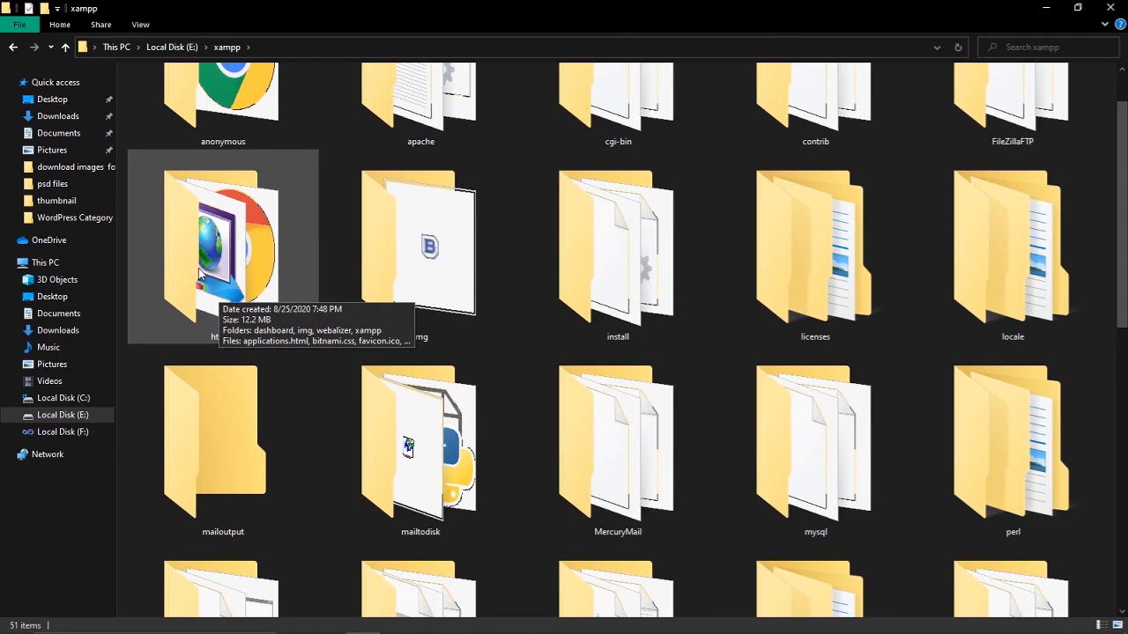
pyautogui.moveTo(197, 296)
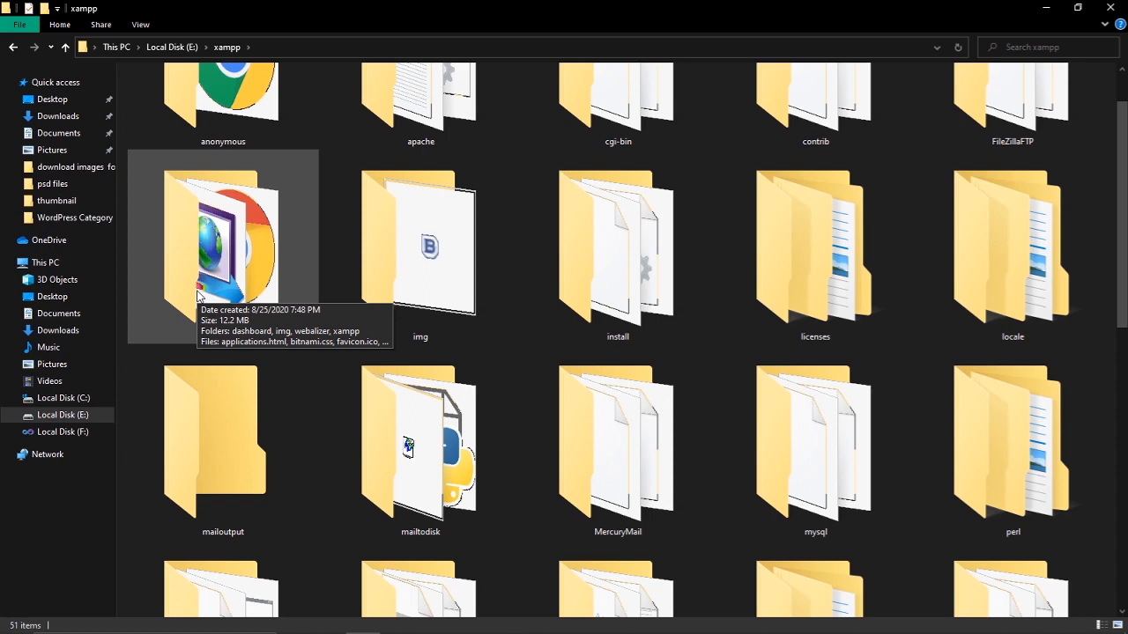
pyautogui.doubleClick(197, 295)
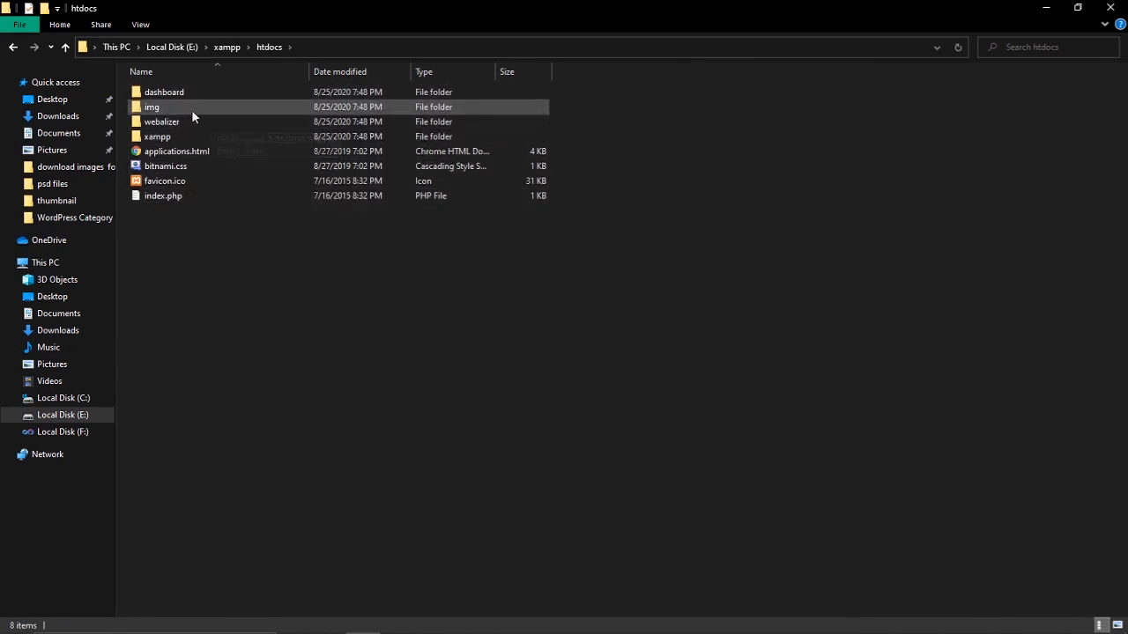
# Paste the copied wordpress folder into htdocs, rename it 'webjuice' and open it
pyautogui.rightClick(238, 263)
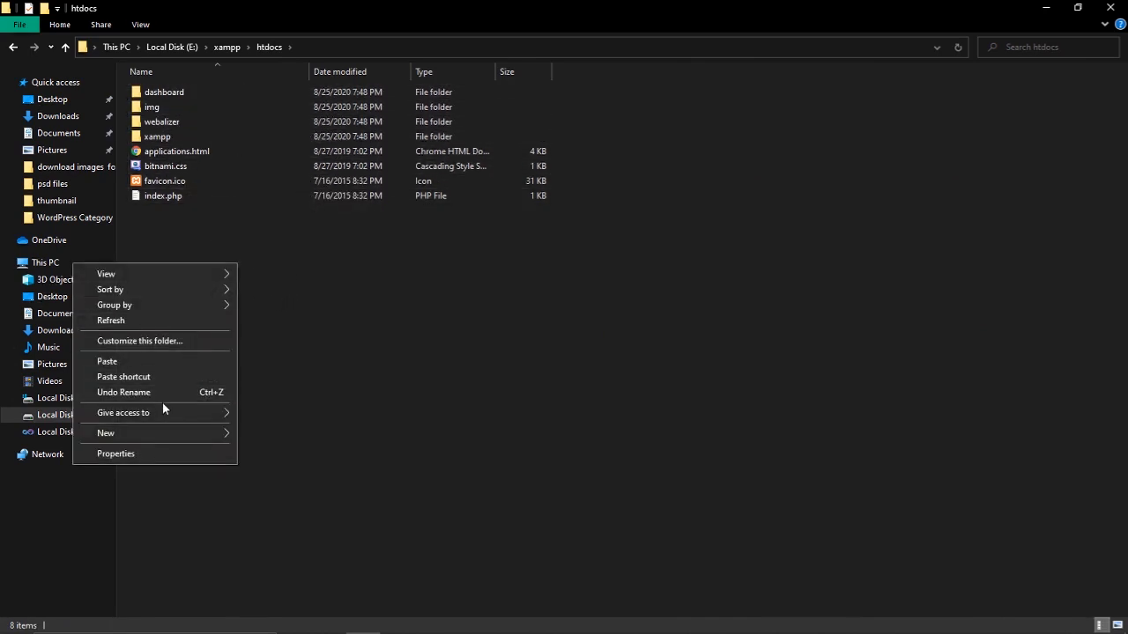
pyautogui.click(126, 362)
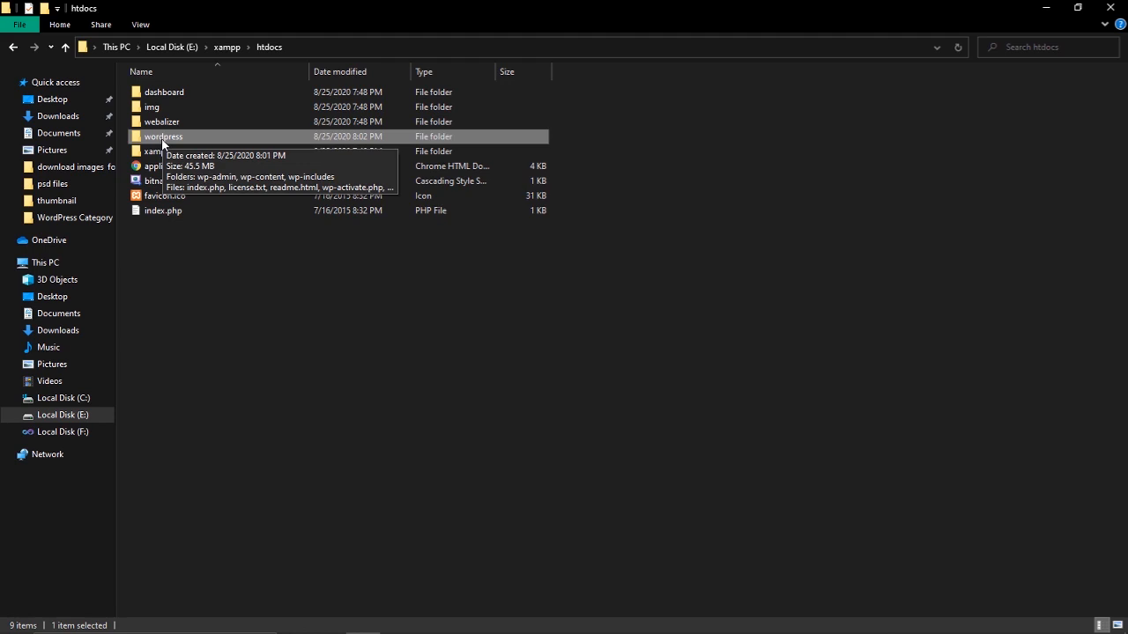
pyautogui.rightClick(162, 143)
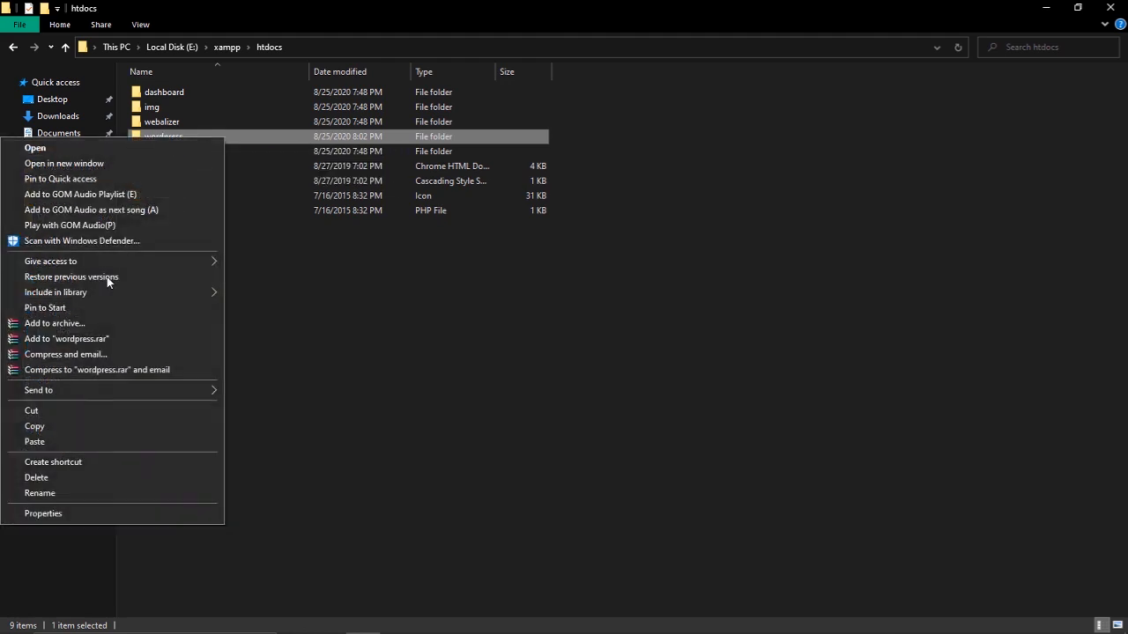
pyautogui.click(44, 493)
pyautogui.write('webjuice')
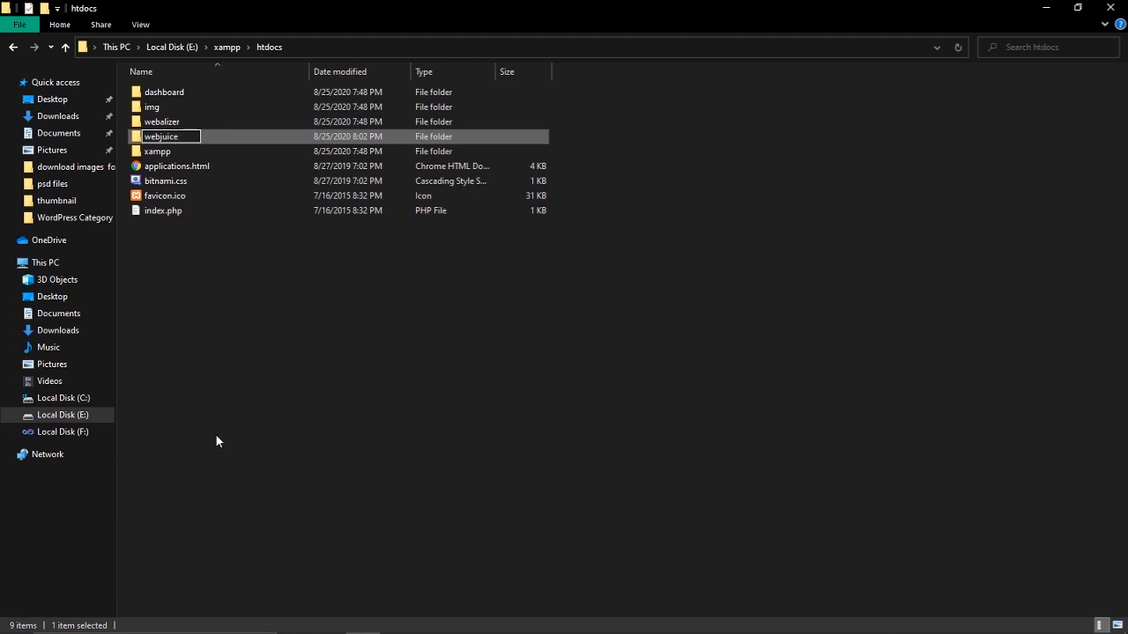
pyautogui.click(153, 396)
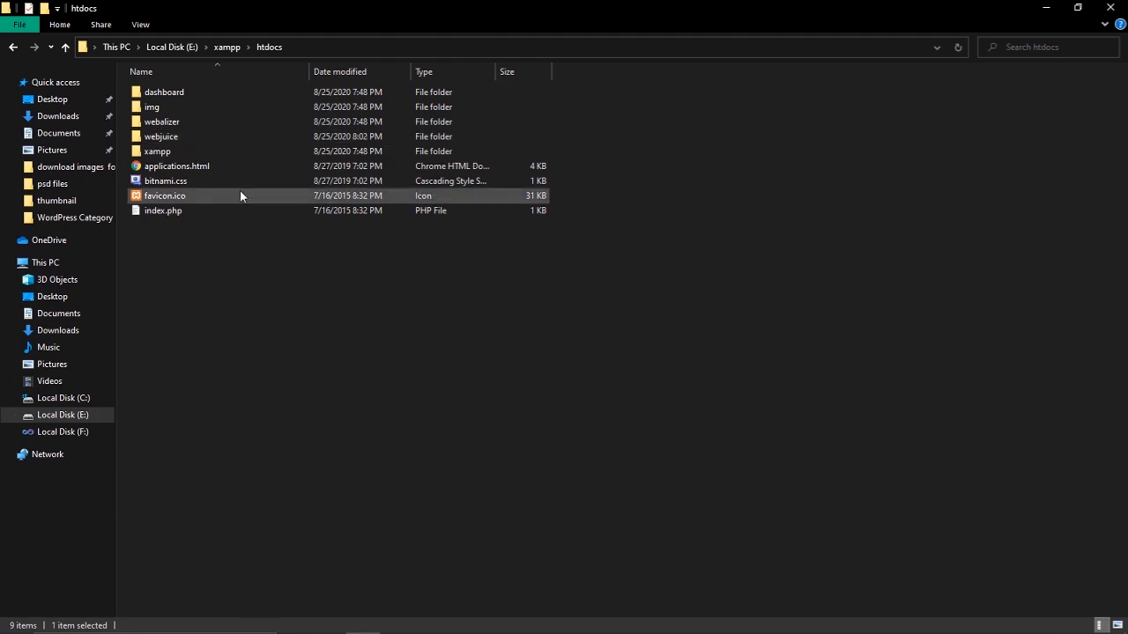
pyautogui.doubleClick(177, 136)
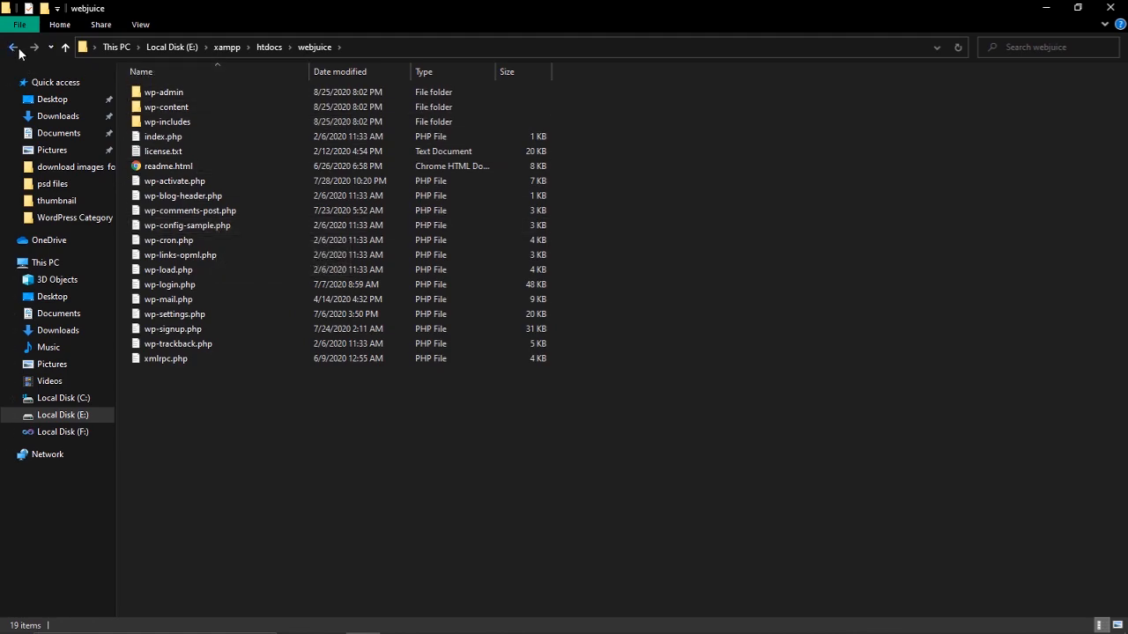
# Inspect the wp-admin, wp-content (plugins, themes) and wp-includes folders inside webjuice
pyautogui.doubleClick(167, 94)
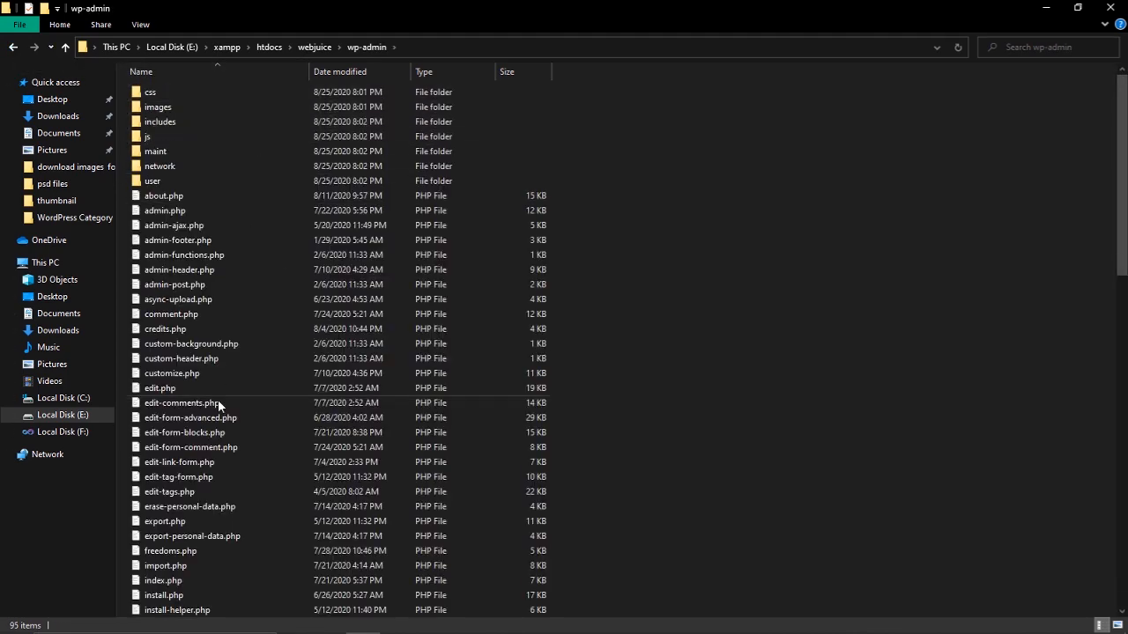
pyautogui.click(13, 48)
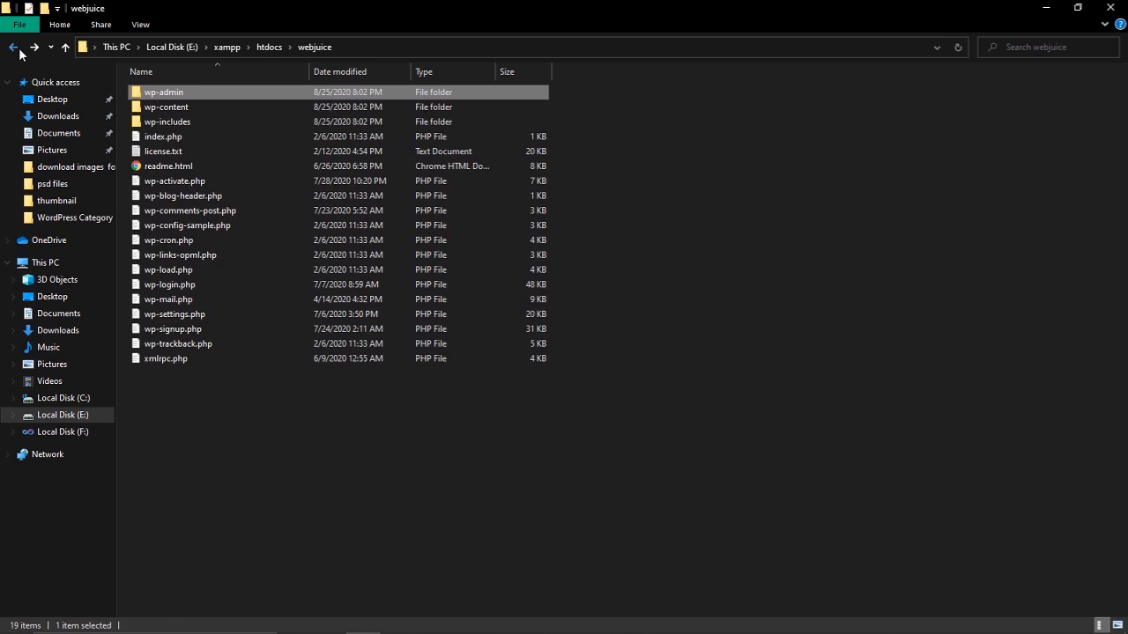
pyautogui.doubleClick(175, 110)
pyautogui.doubleClick(172, 93)
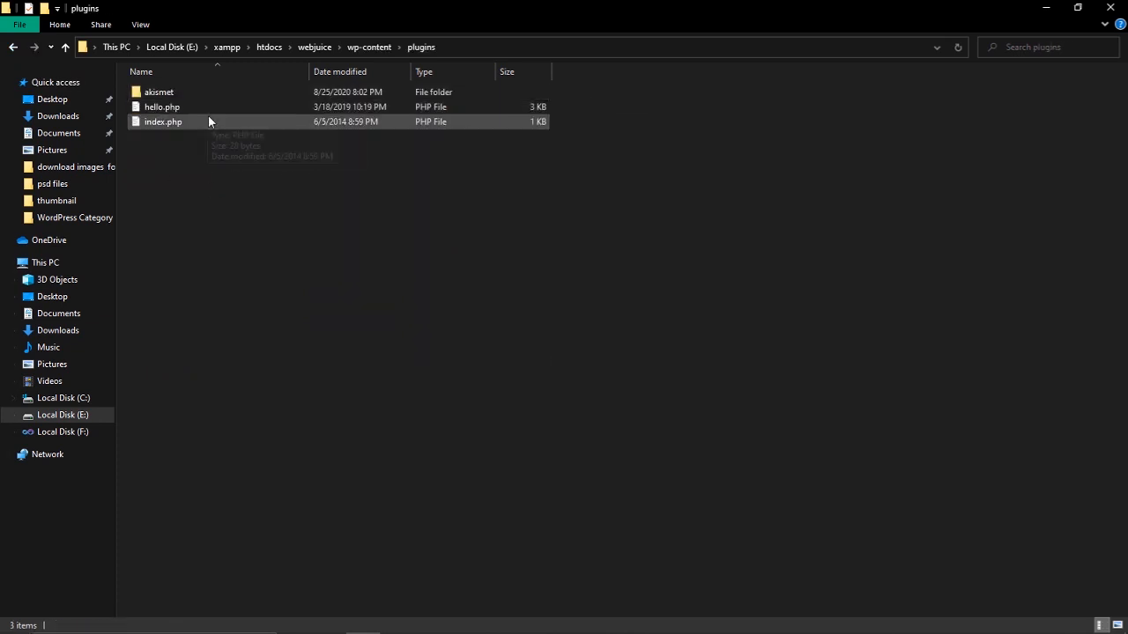
pyautogui.click(13, 48)
pyautogui.doubleClick(151, 107)
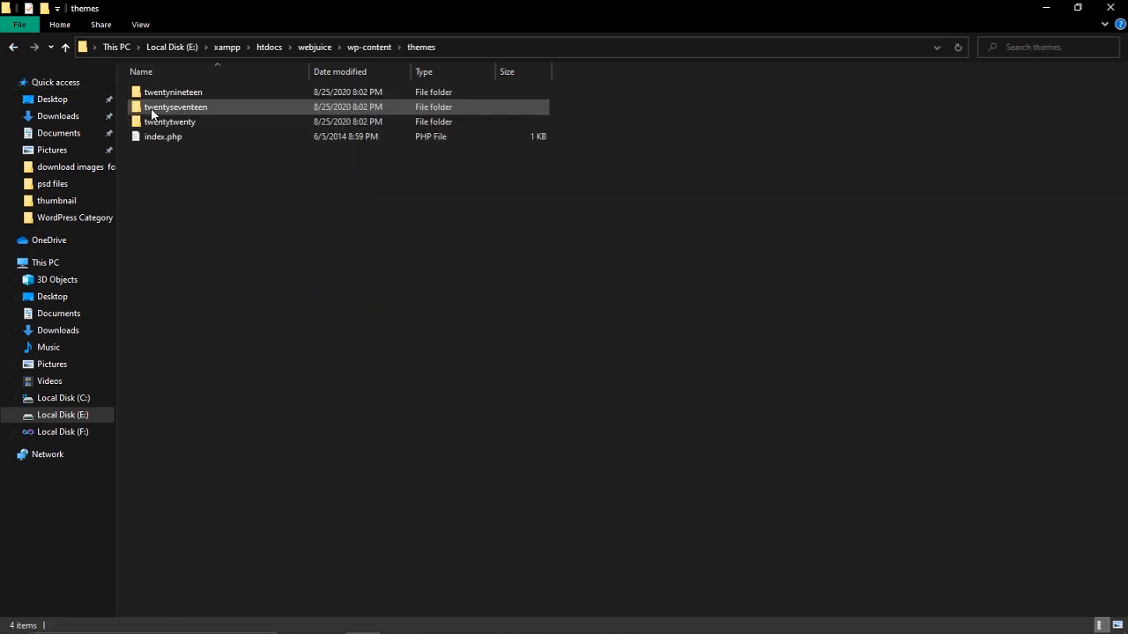
pyautogui.click(12, 46)
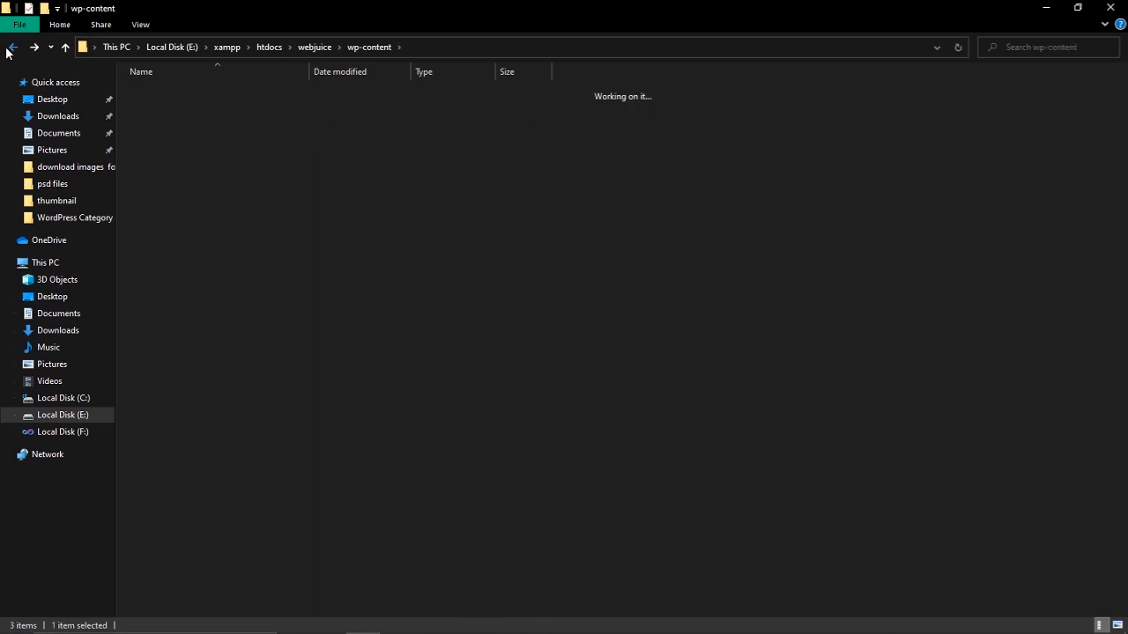
pyautogui.click(7, 51)
pyautogui.click(153, 126)
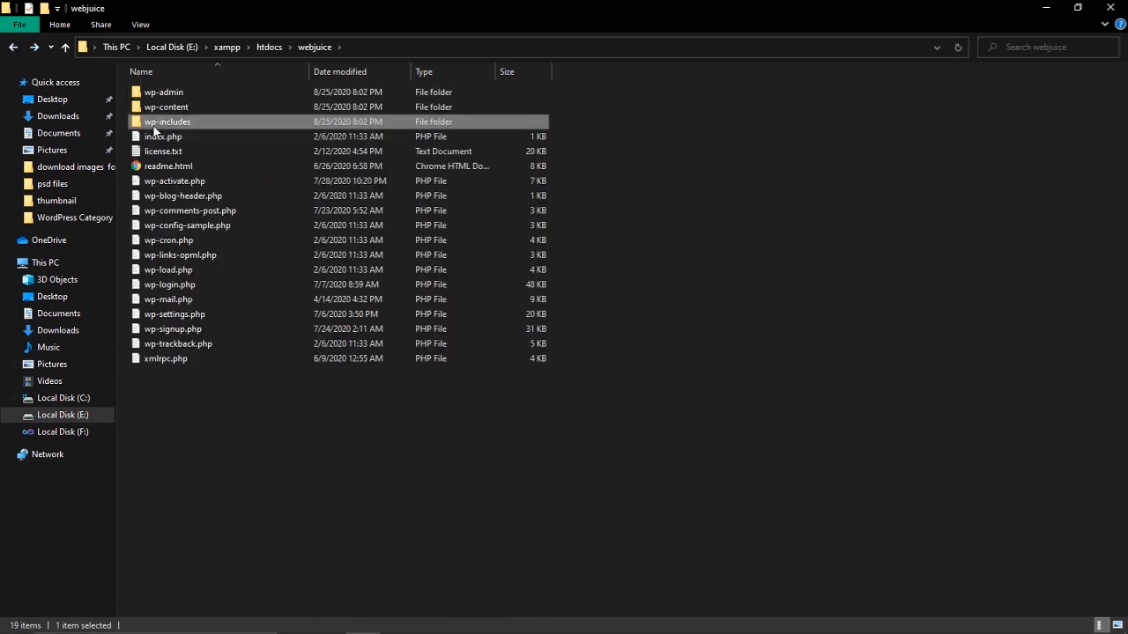
pyautogui.doubleClick(154, 128)
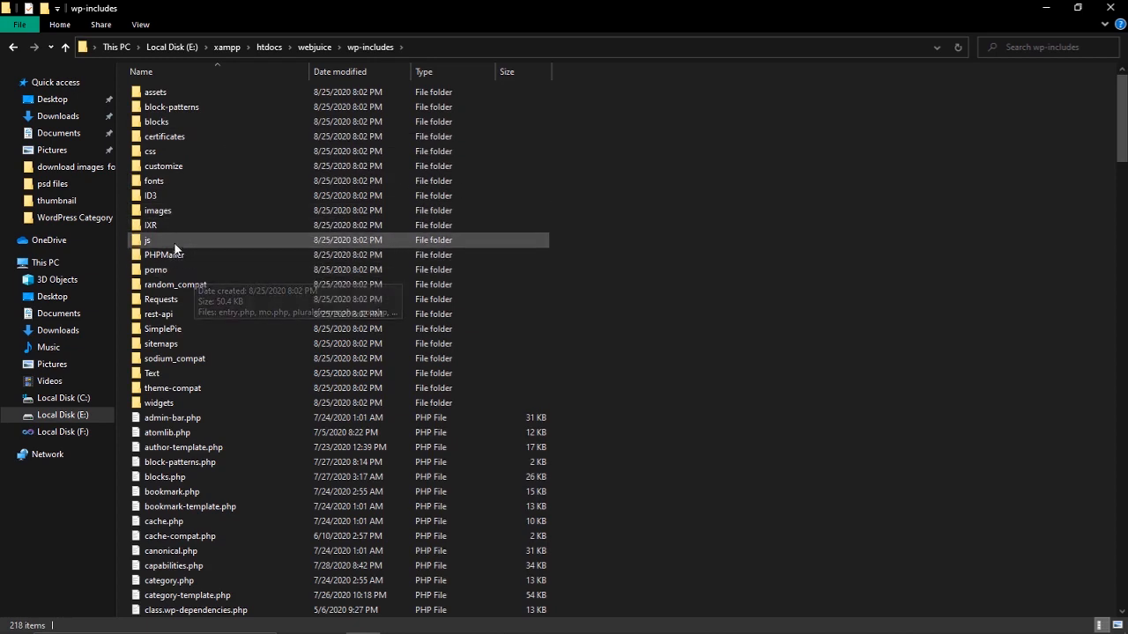
pyautogui.click(12, 50)
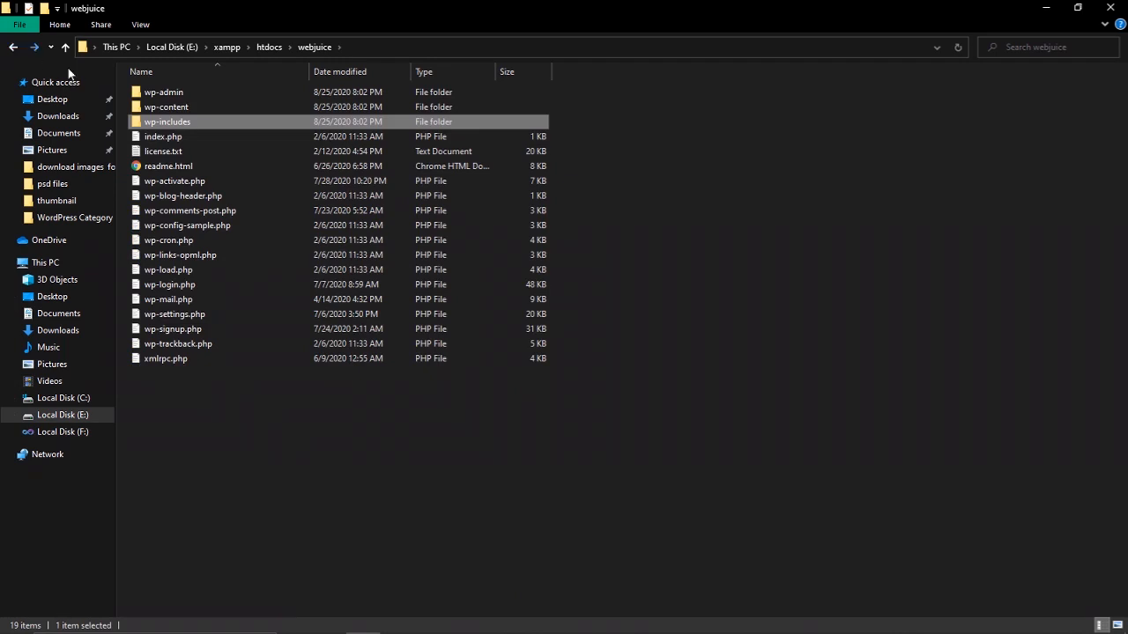
# Look over the loose WordPress files, then return to htdocs and select the webjuice folder
pyautogui.moveTo(268, 416); pyautogui.dragTo(159, 141)
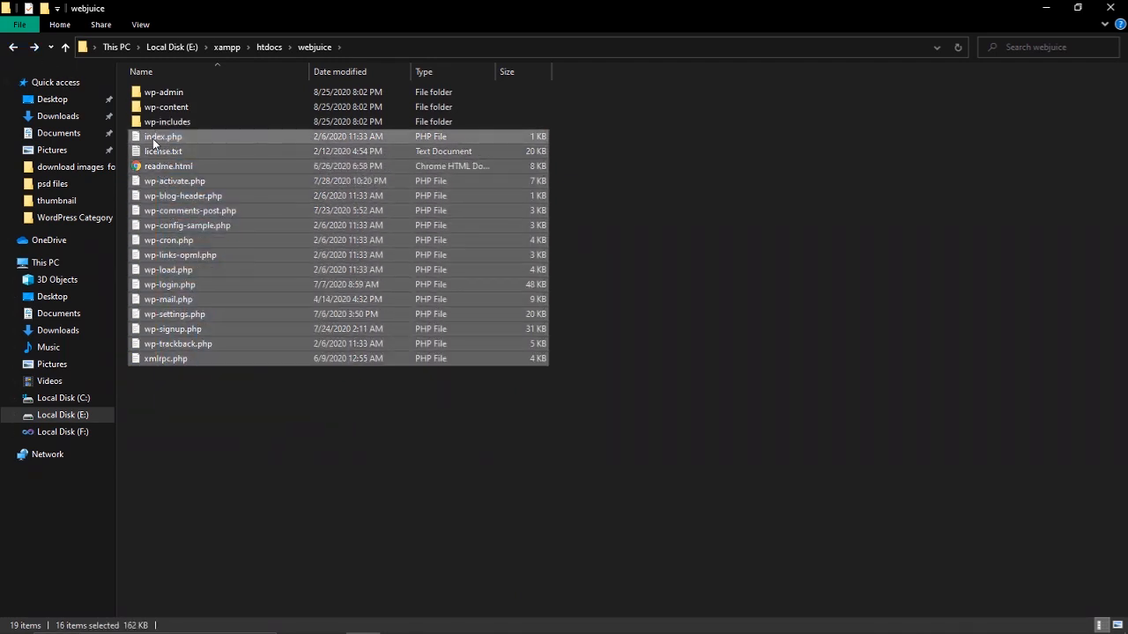
pyautogui.click(154, 138)
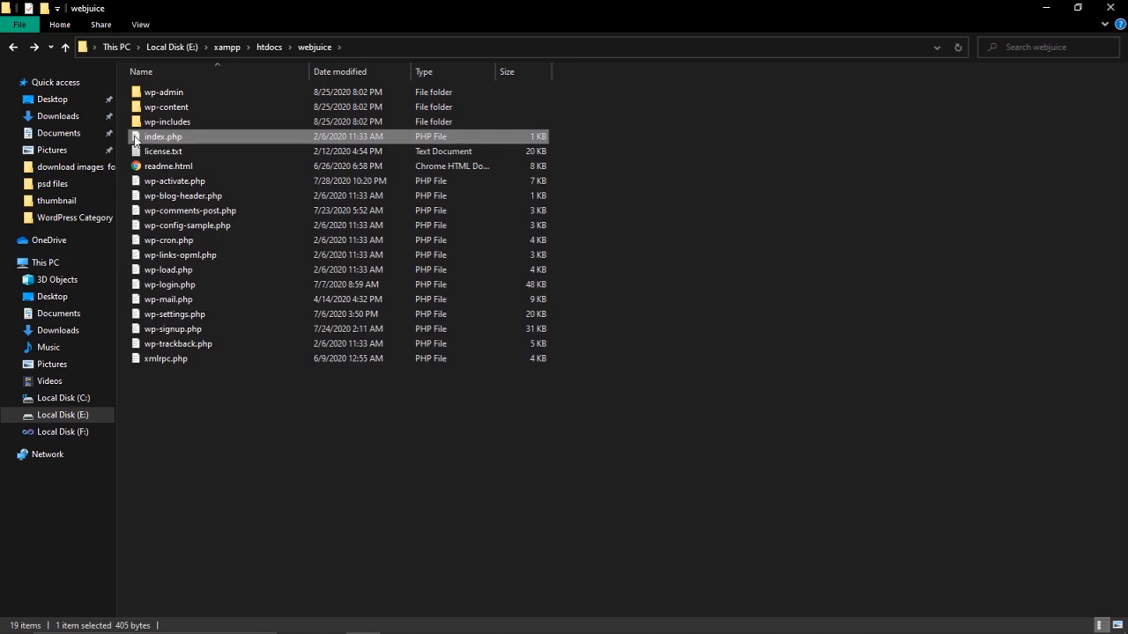
pyautogui.click(11, 49)
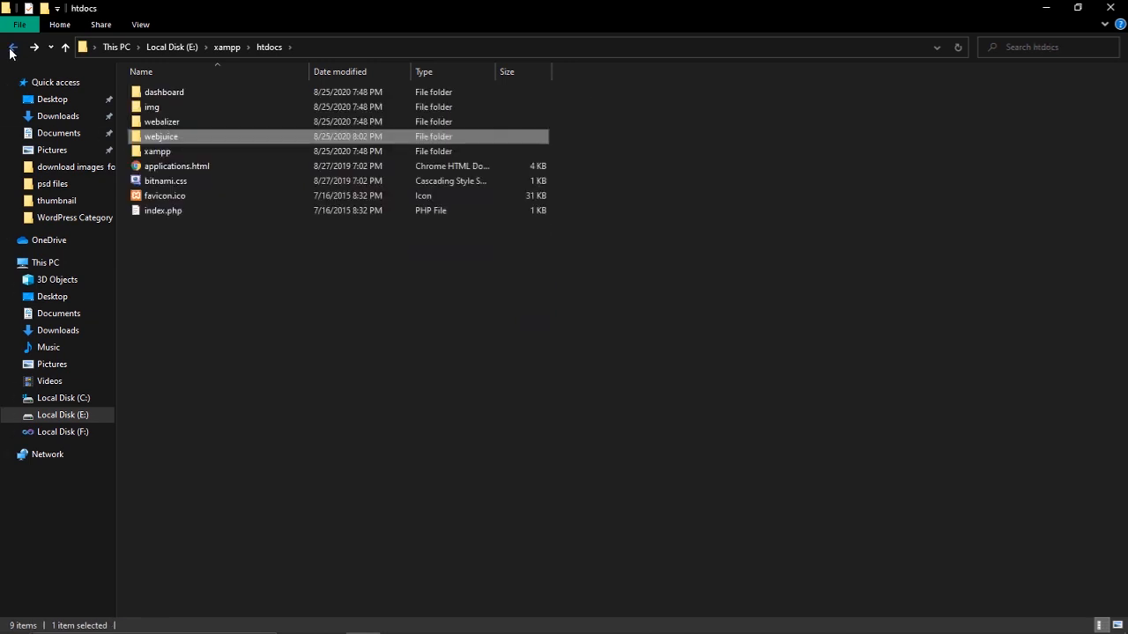
pyautogui.click(341, 301)
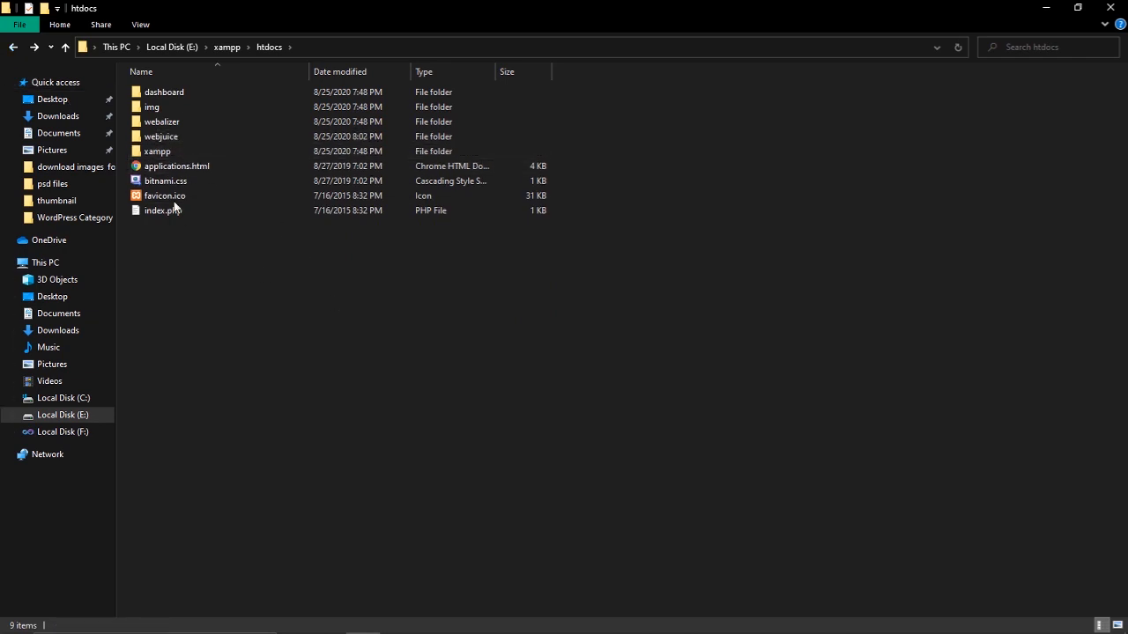
pyautogui.click(163, 139)
# Change the Chrome address from localhost/dashboard/ to localhost/webjuice and load it
pyautogui.click(529, 619)
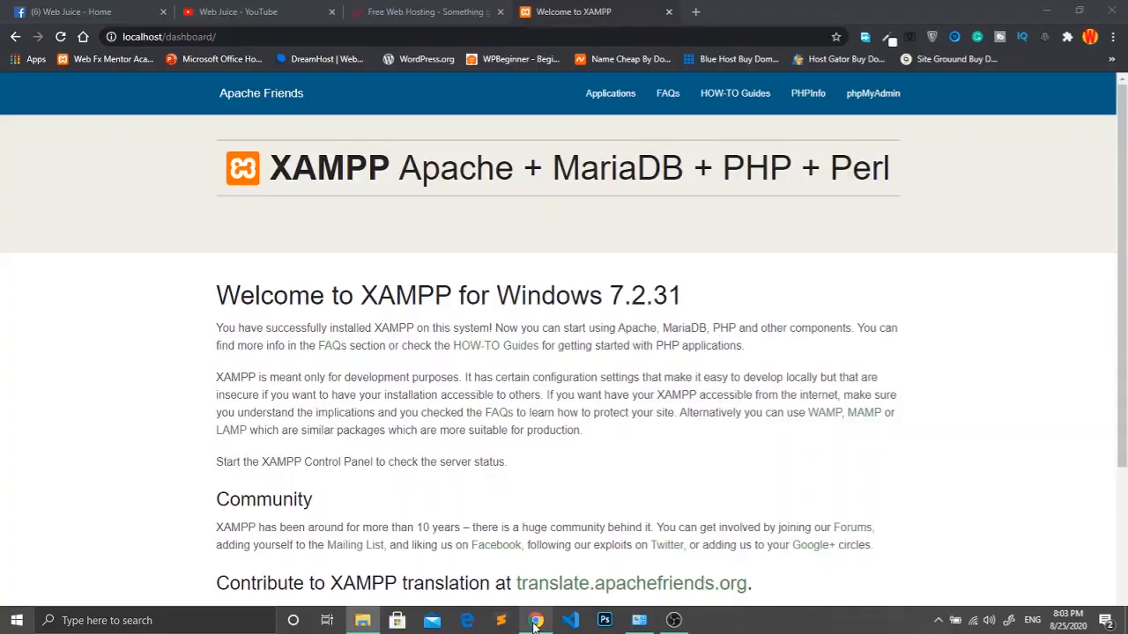
pyautogui.click(247, 39)
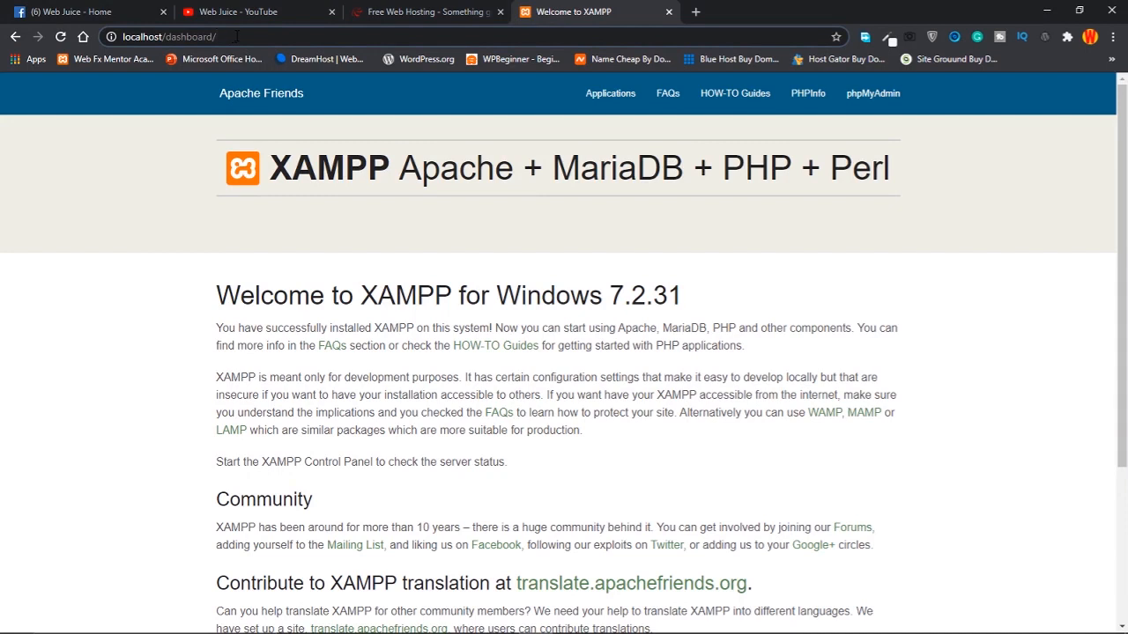
pyautogui.moveTo(235, 36); pyautogui.dragTo(166, 36)
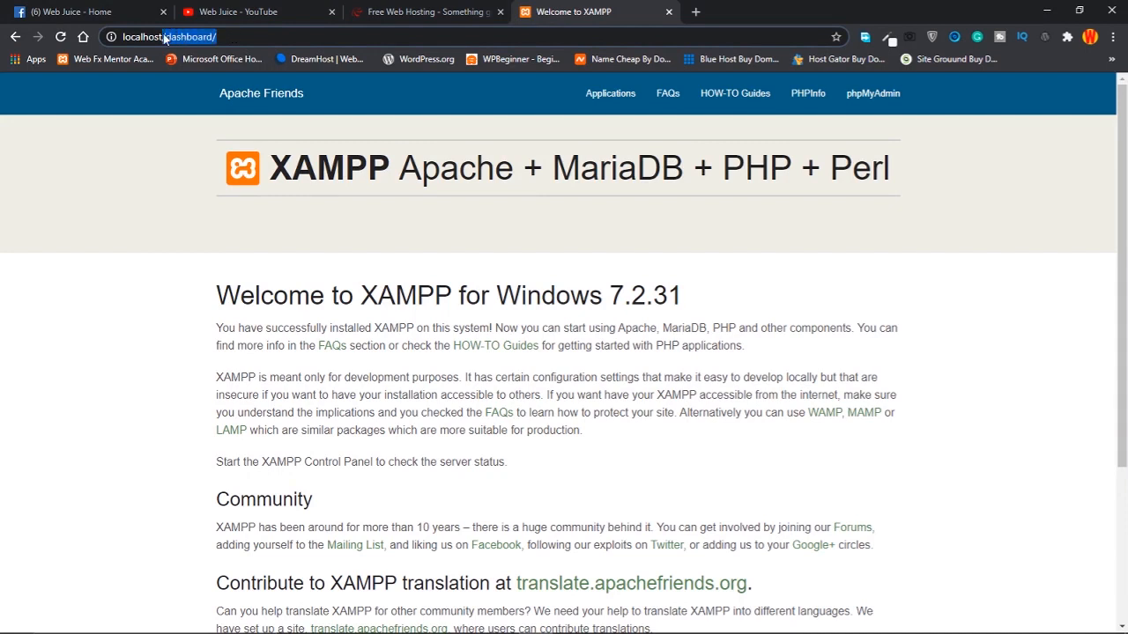
pyautogui.press('BackSpace')
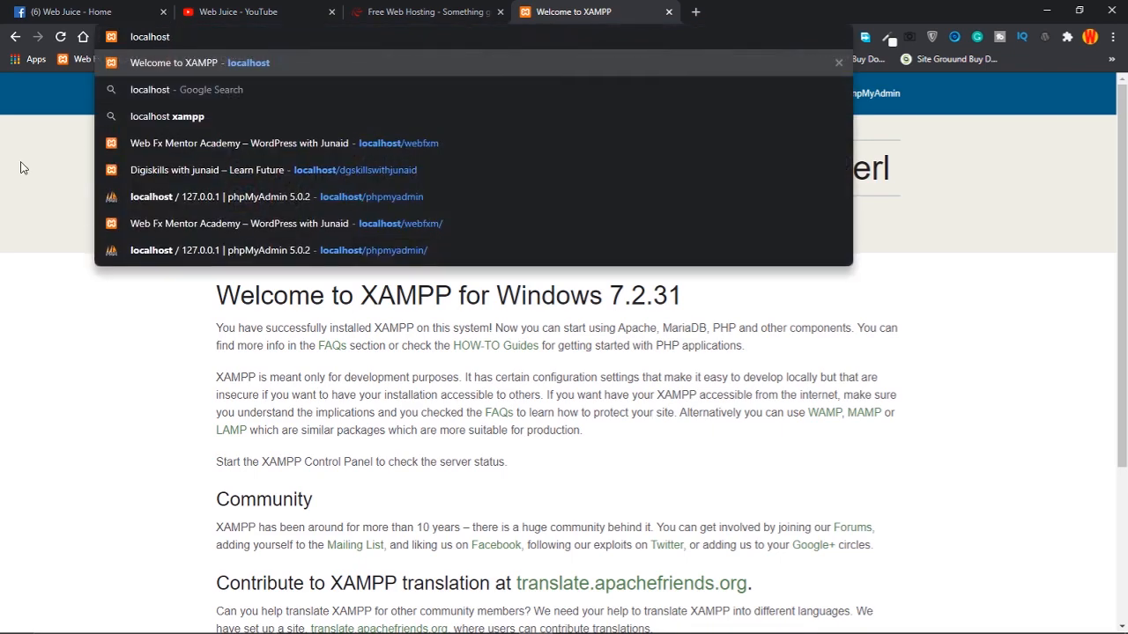
pyautogui.write('/')
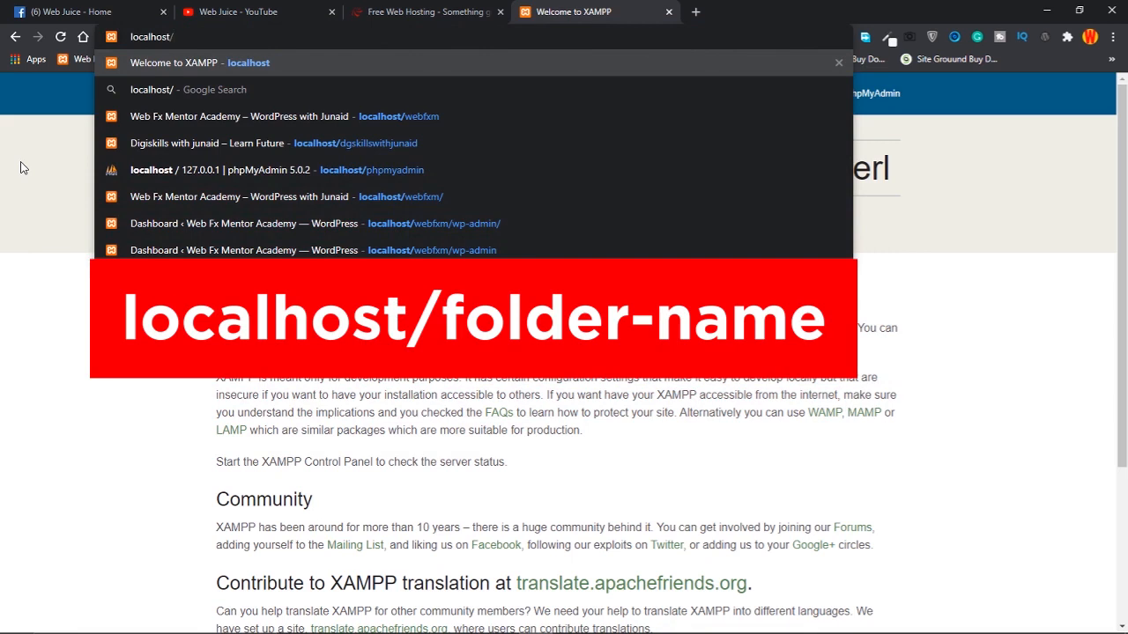
pyautogui.write('webjju')
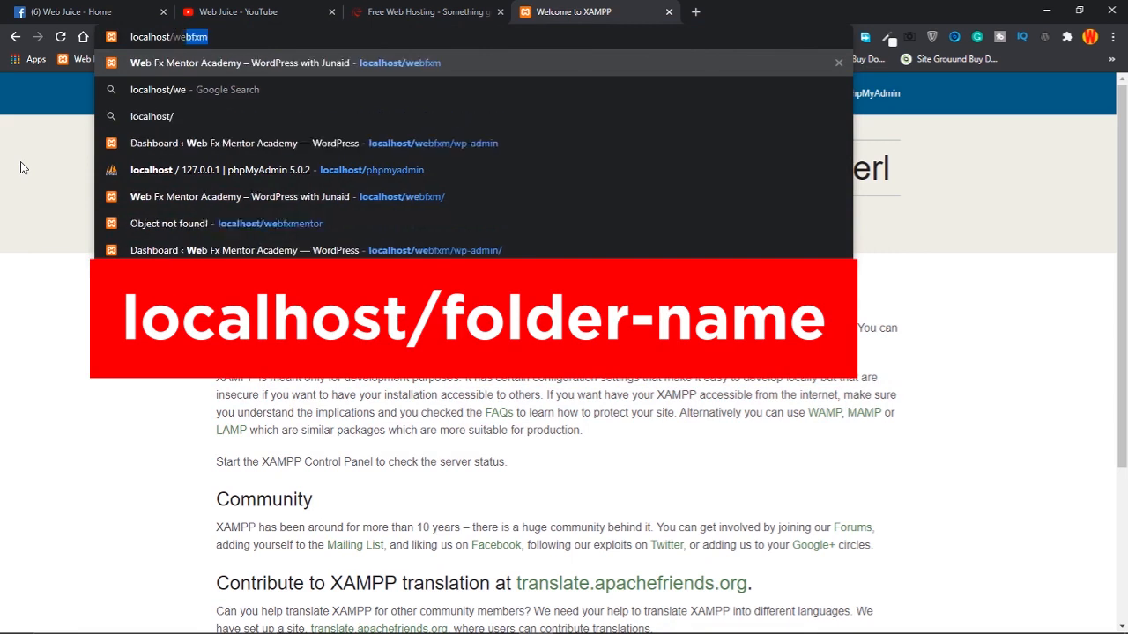
pyautogui.press('BackSpace')
pyautogui.press('BackSpace')
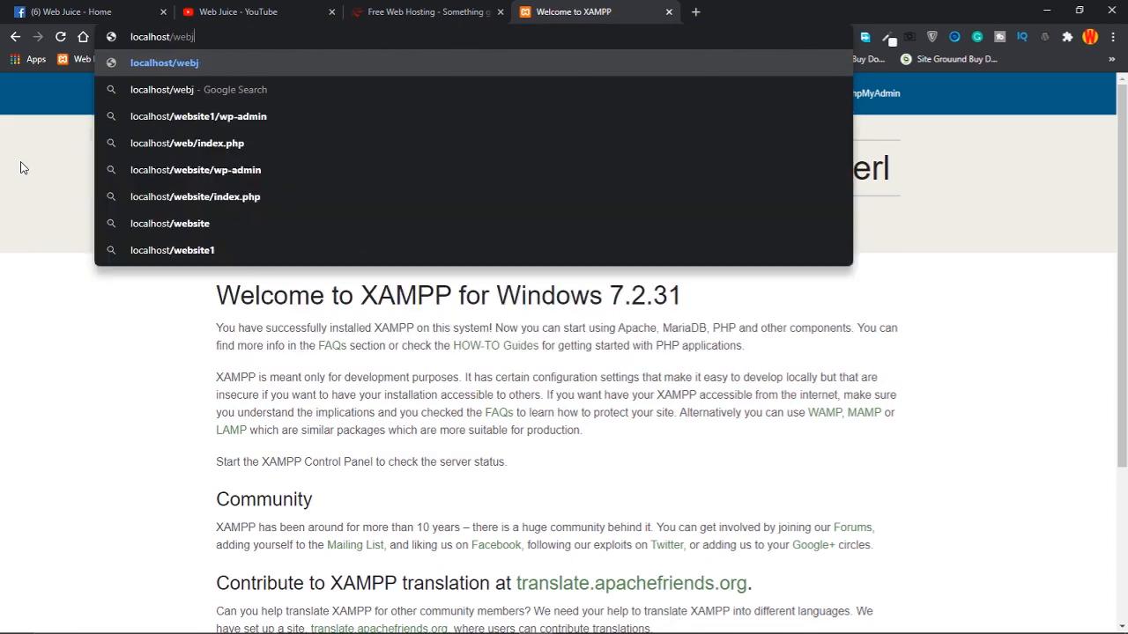
pyautogui.write('uice')
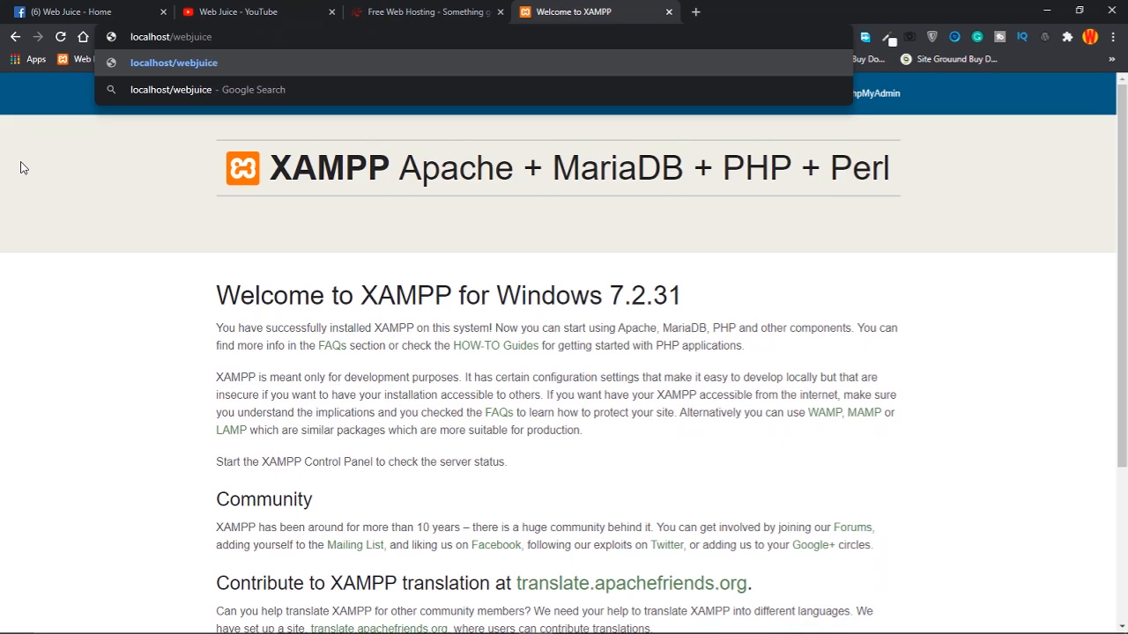
pyautogui.press('Return')
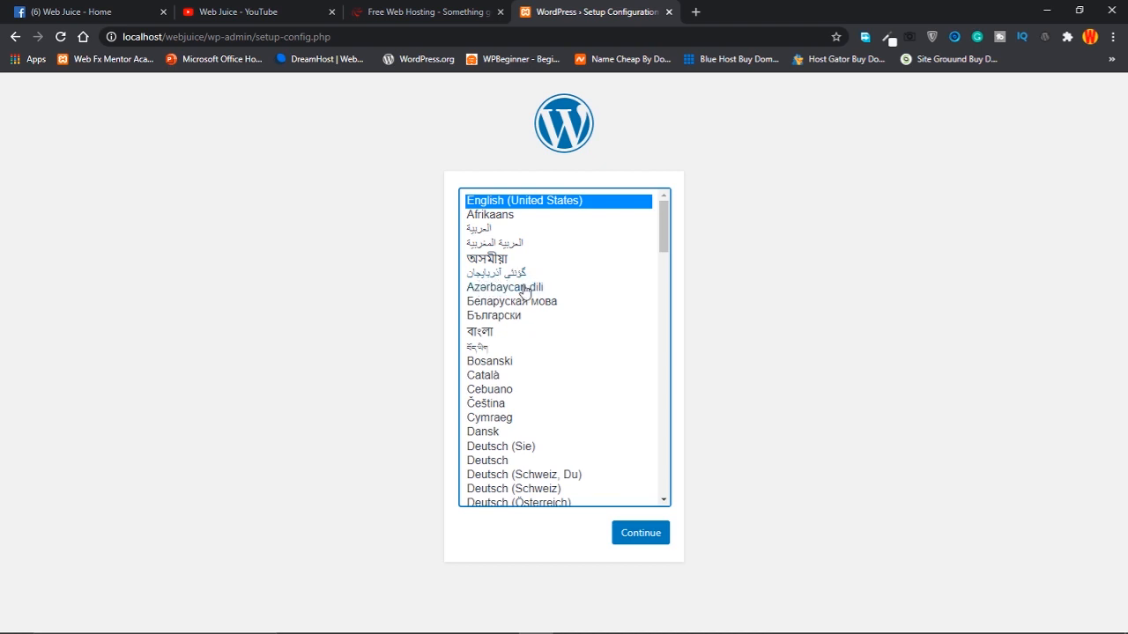
# Keep English (United States) on the WordPress language list and continue setup
pyautogui.moveTo(664, 233); pyautogui.dragTo(679, 478)
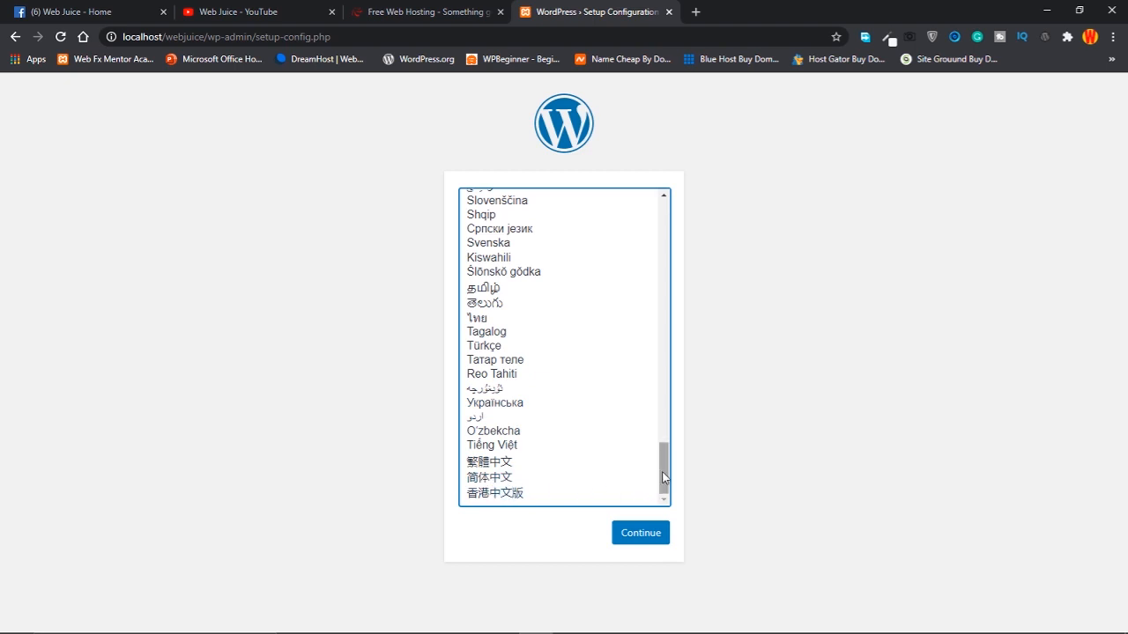
pyautogui.moveTo(663, 480); pyautogui.dragTo(668, 217)
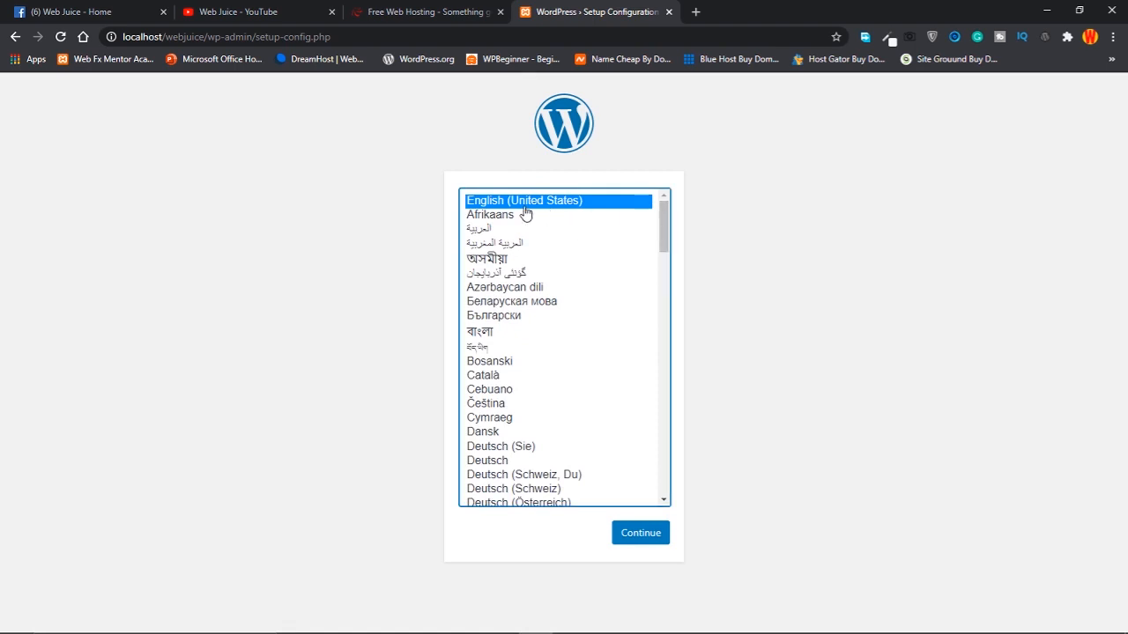
pyautogui.click(661, 544)
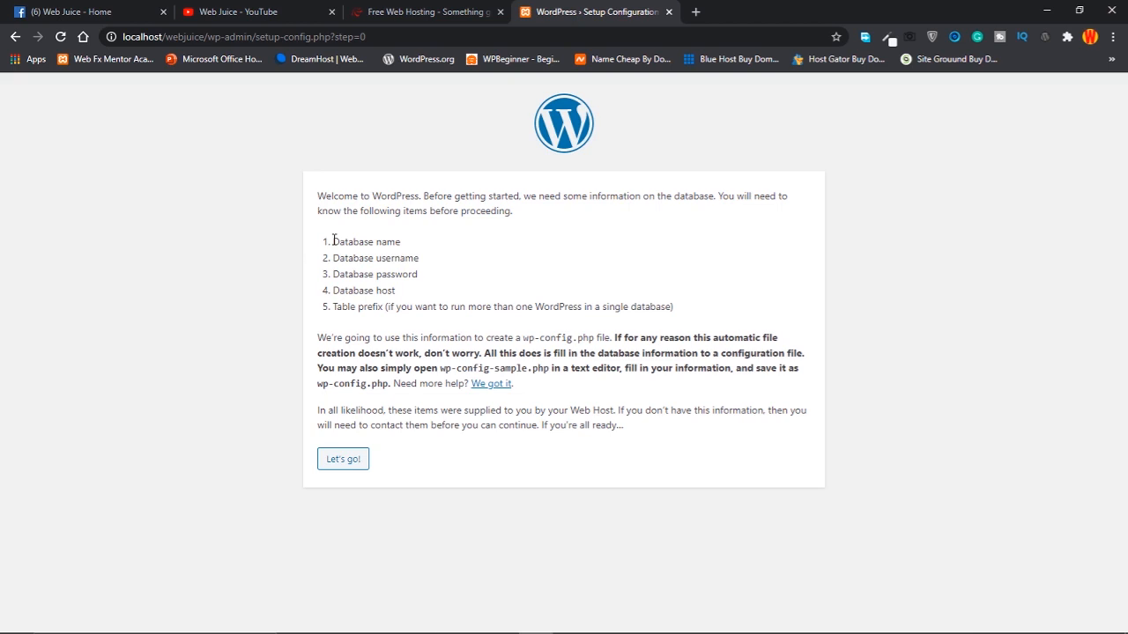
# Highlight the required database name, username, password and host items, then open a new browser tab
pyautogui.moveTo(334, 240); pyautogui.dragTo(431, 244)
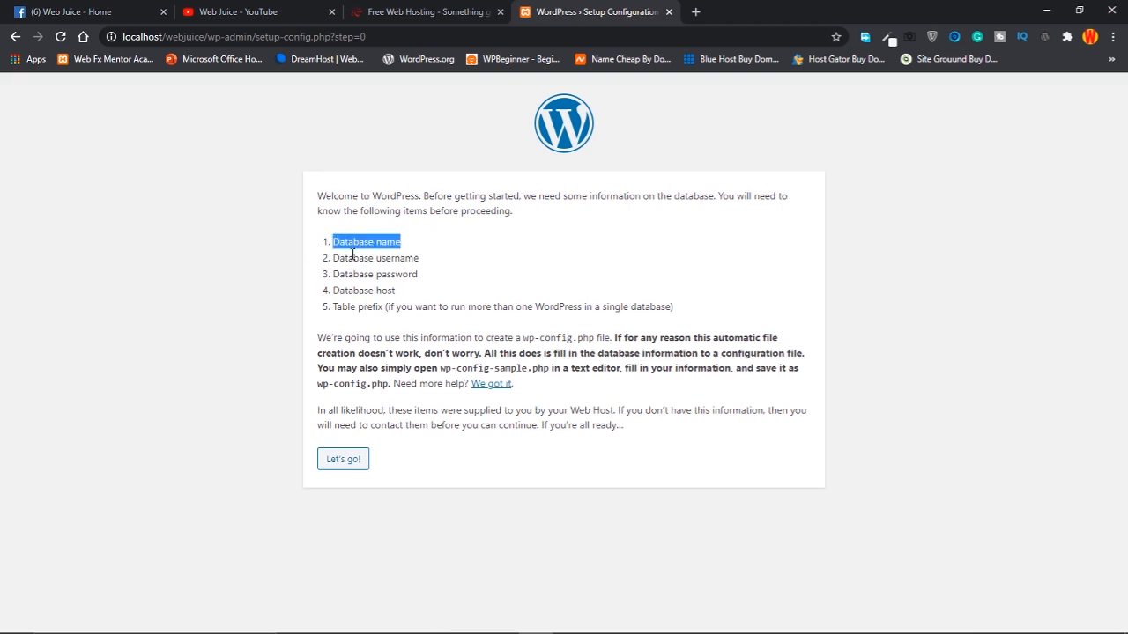
pyautogui.moveTo(336, 257); pyautogui.dragTo(432, 259)
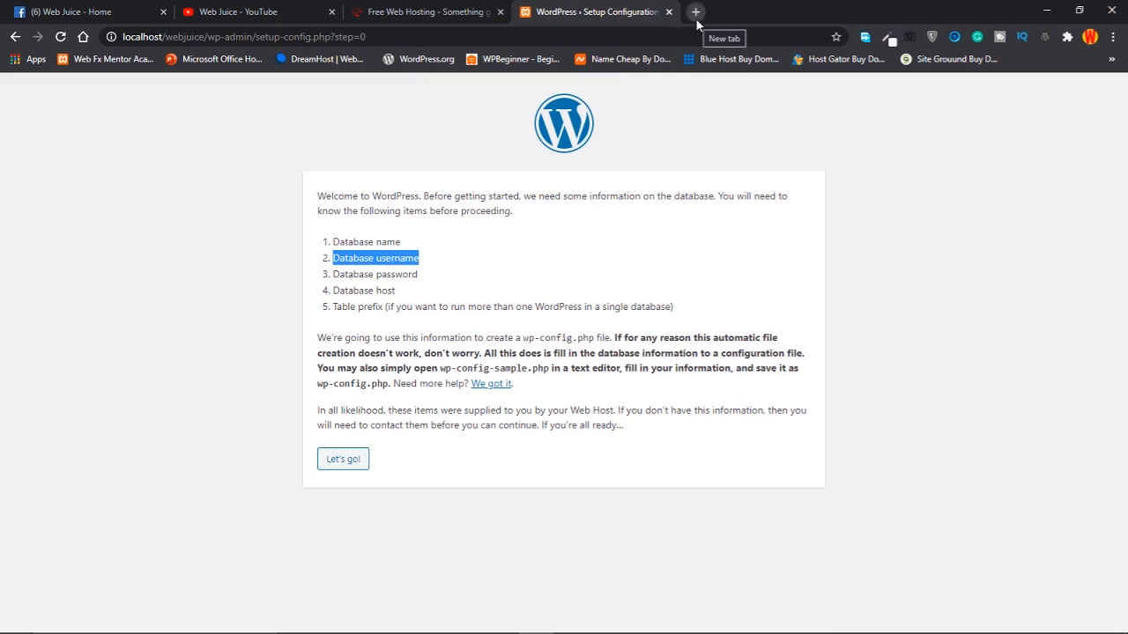
pyautogui.moveTo(397, 240); pyautogui.dragTo(335, 241)
pyautogui.moveTo(430, 260); pyautogui.dragTo(310, 262)
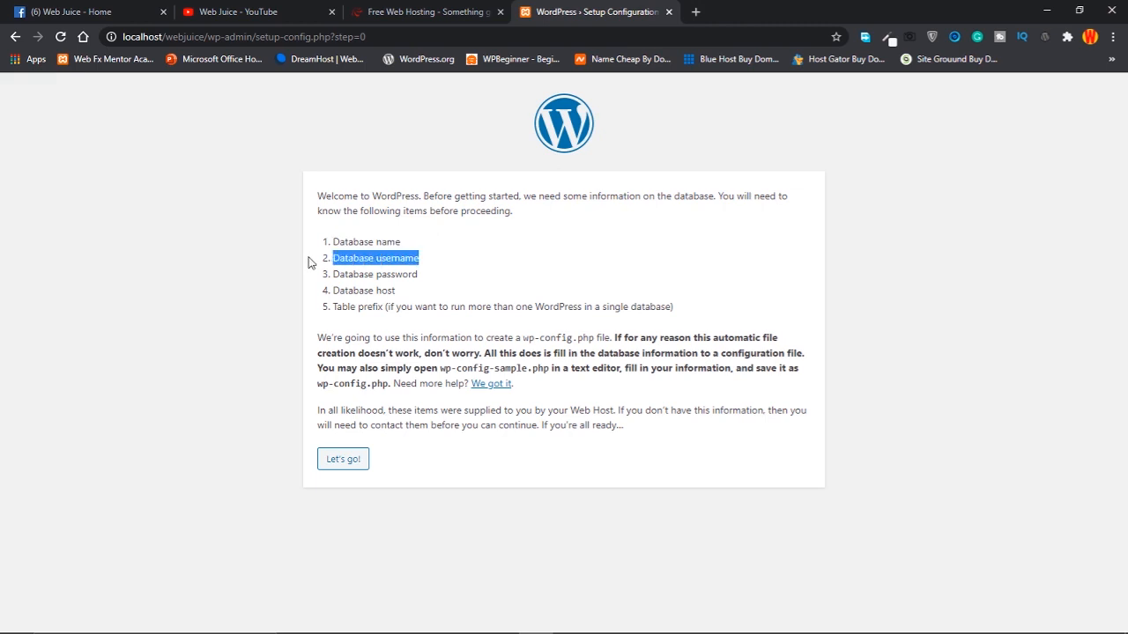
pyautogui.moveTo(437, 278); pyautogui.dragTo(315, 279)
pyautogui.moveTo(430, 300); pyautogui.dragTo(310, 301)
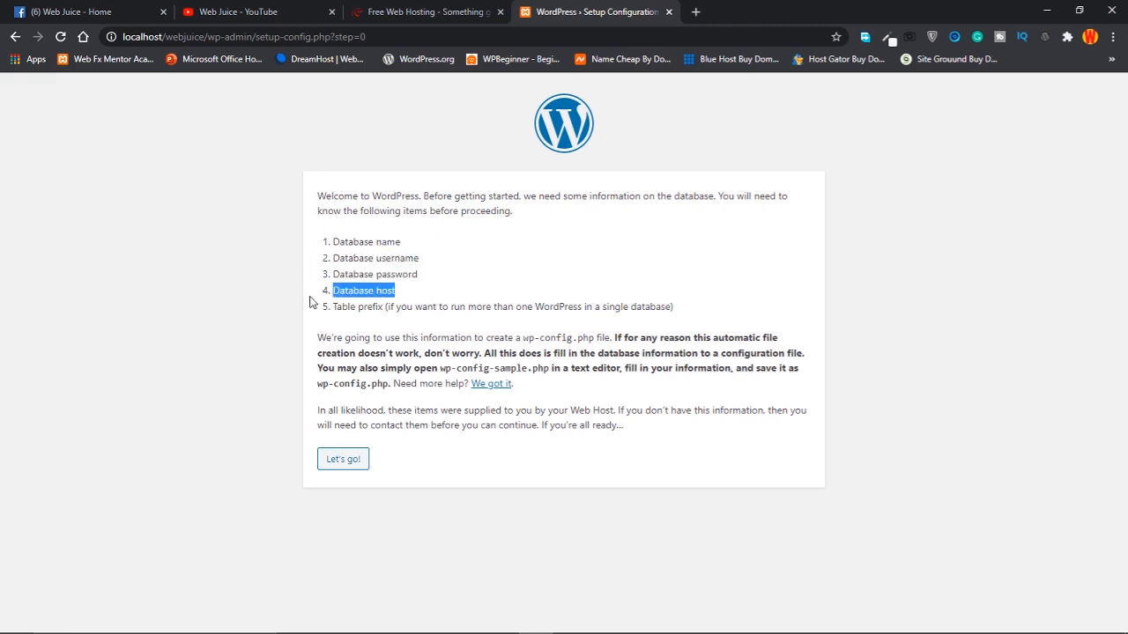
pyautogui.click(701, 11)
# Load localhost/phpmyadmin in the new tab, then open another empty tab
pyautogui.click(588, 38)
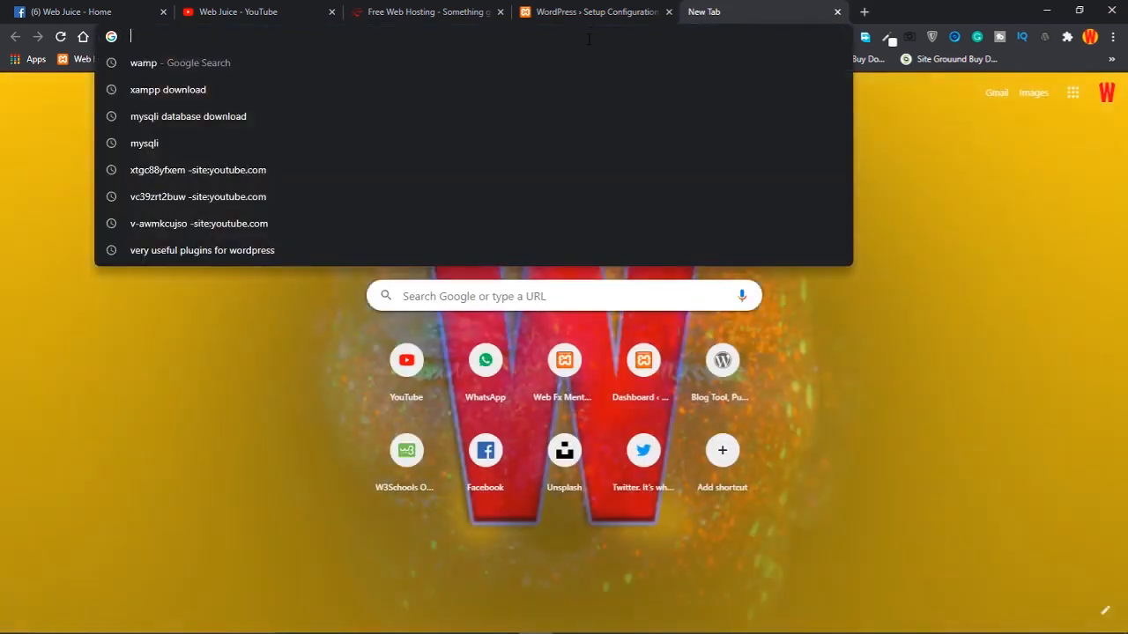
pyautogui.write('lhost')
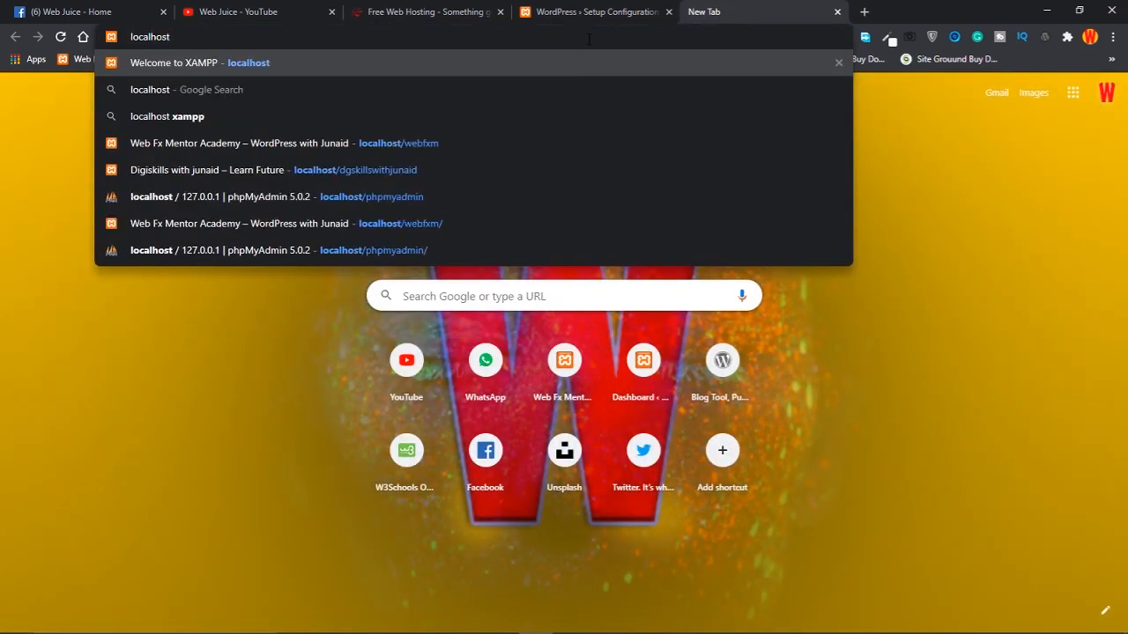
pyautogui.write('/')
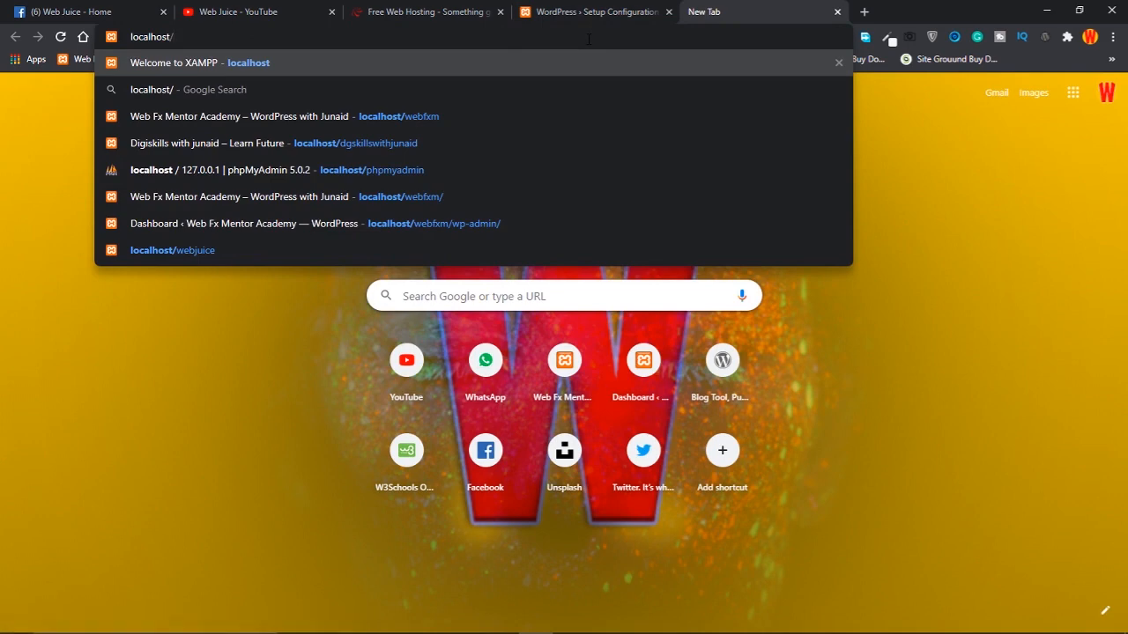
pyautogui.write('phpmy')
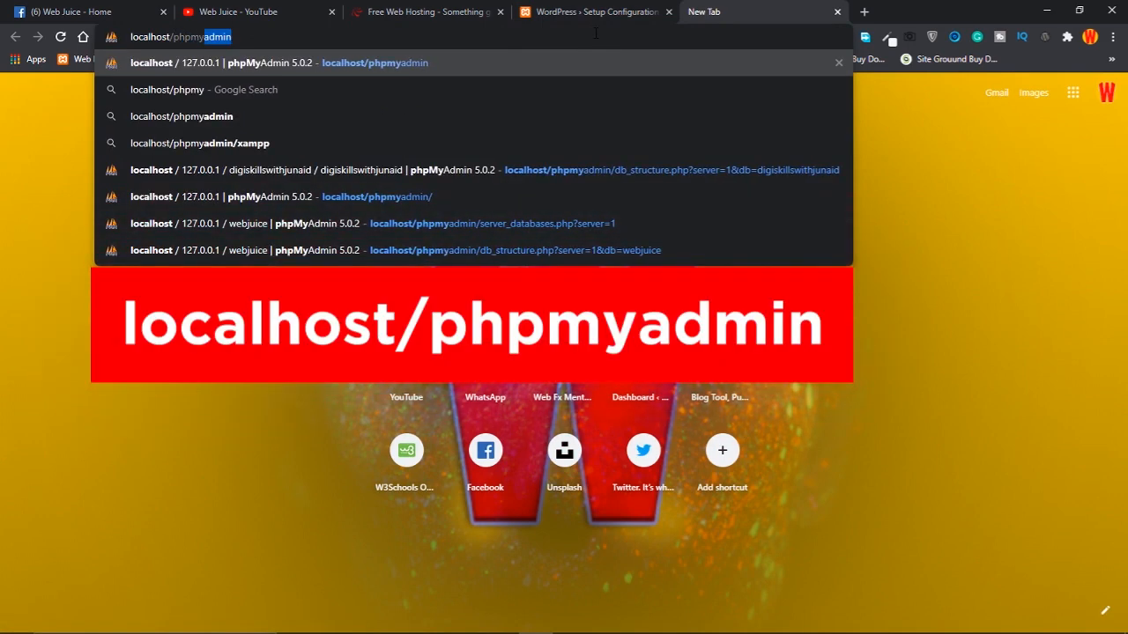
pyautogui.write('admin')
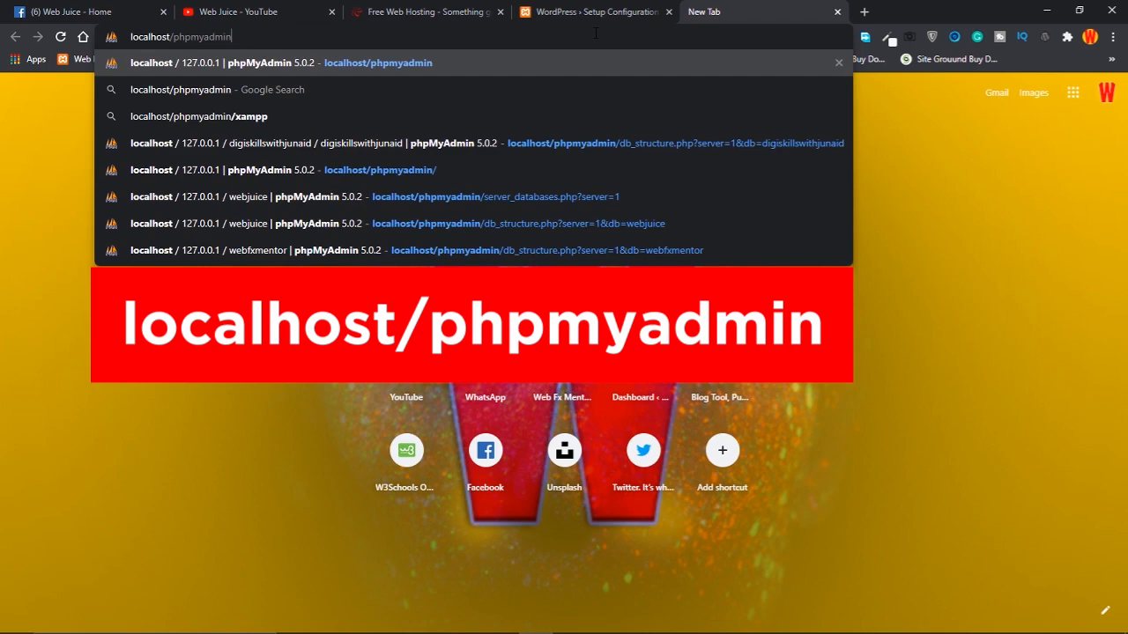
pyautogui.press('Return')
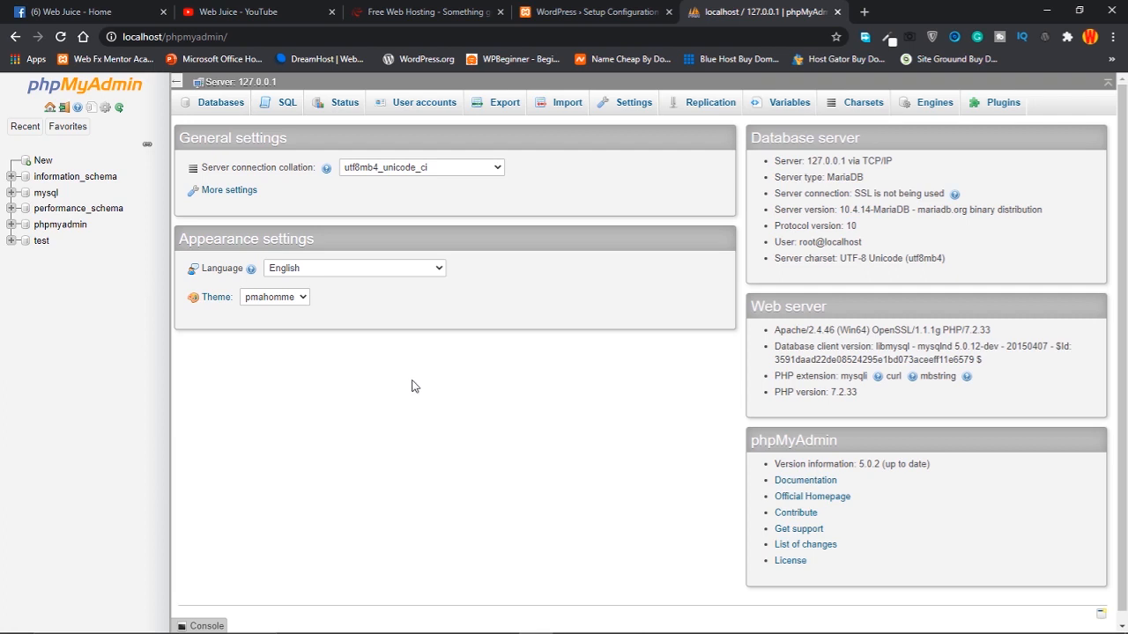
pyautogui.click(864, 12)
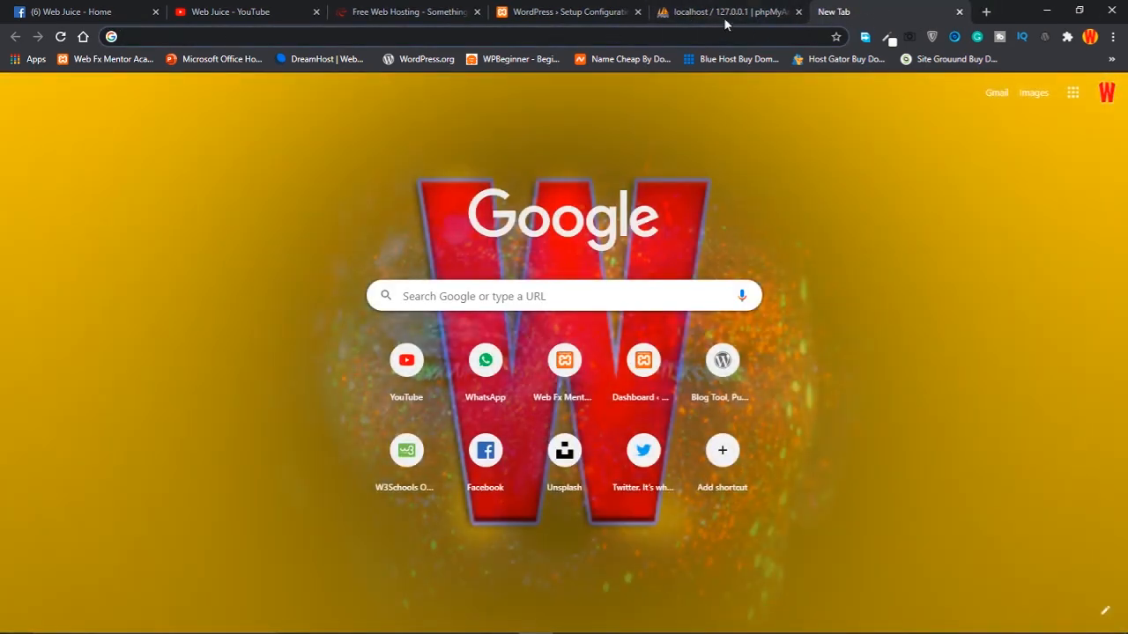
pyautogui.click(724, 13)
pyautogui.click(267, 36)
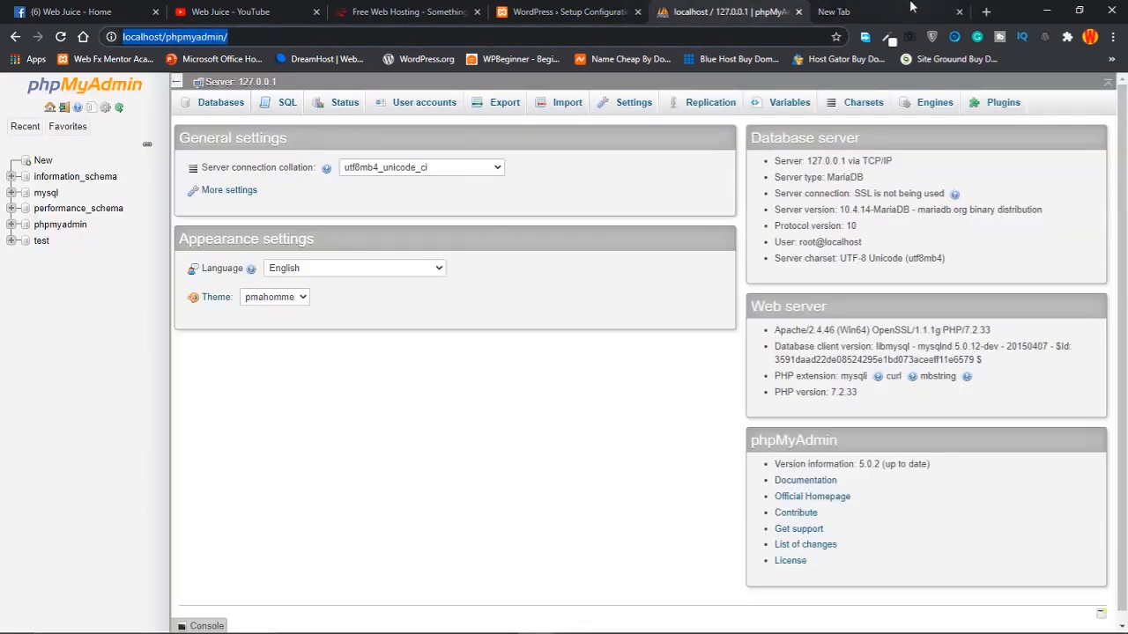
pyautogui.click(837, 13)
pyautogui.click(645, 36)
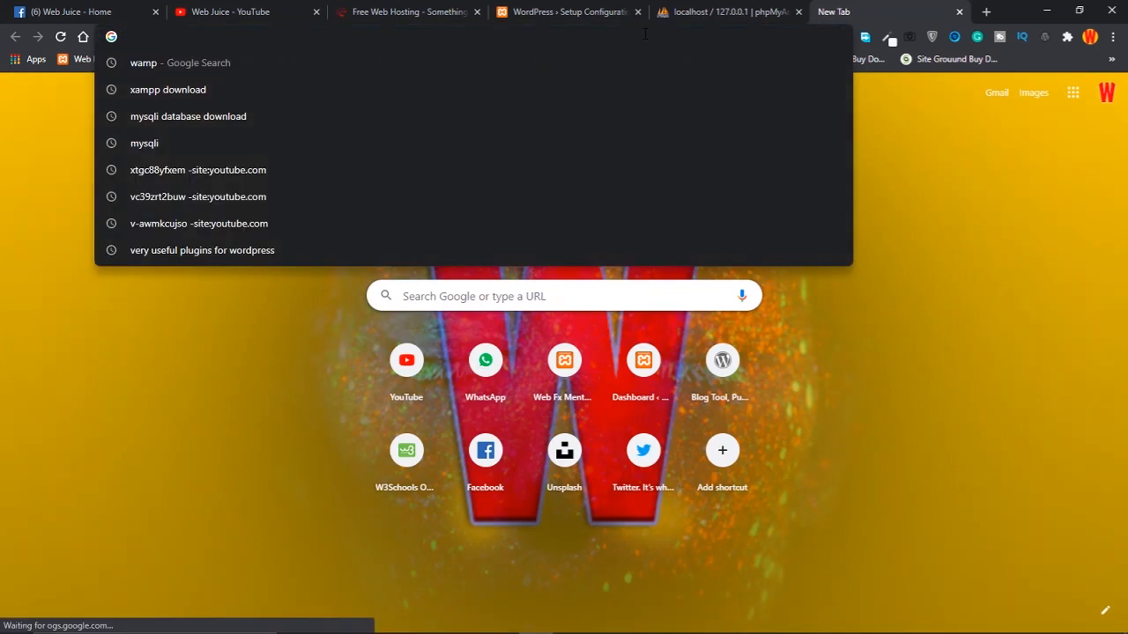
pyautogui.write('localhost/')
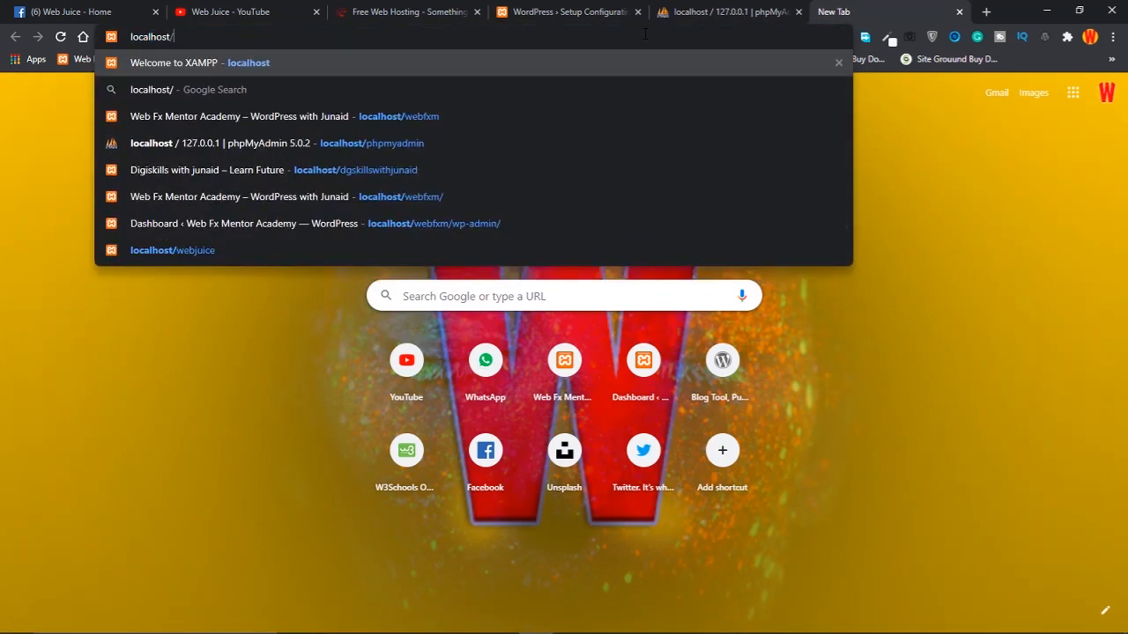
pyautogui.press('Return')
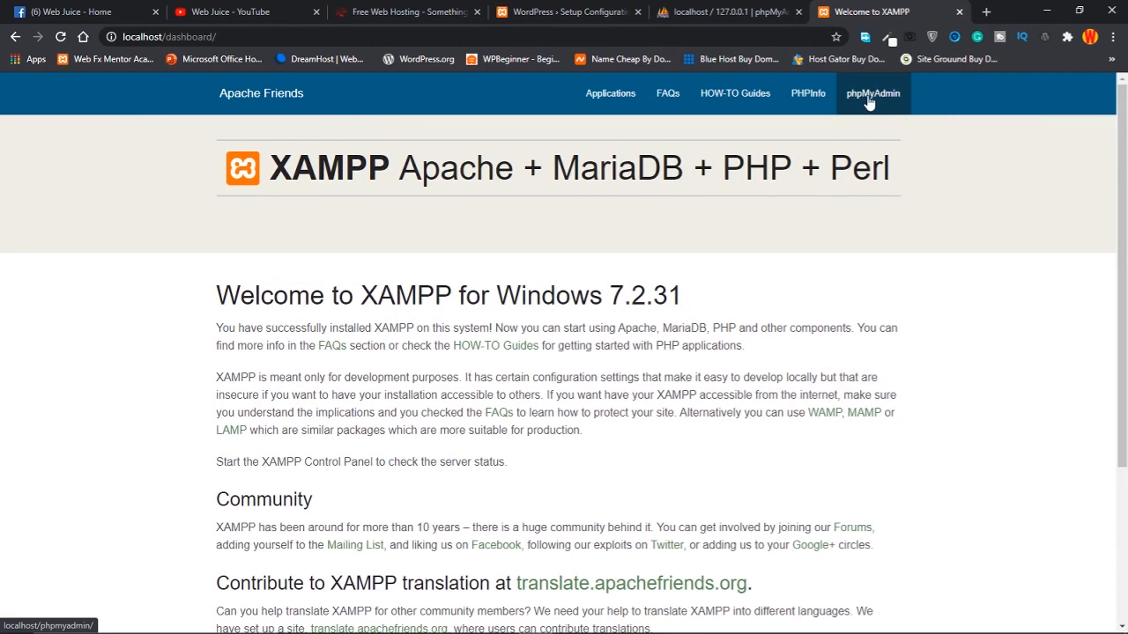
pyautogui.click(718, 11)
pyautogui.click(872, 11)
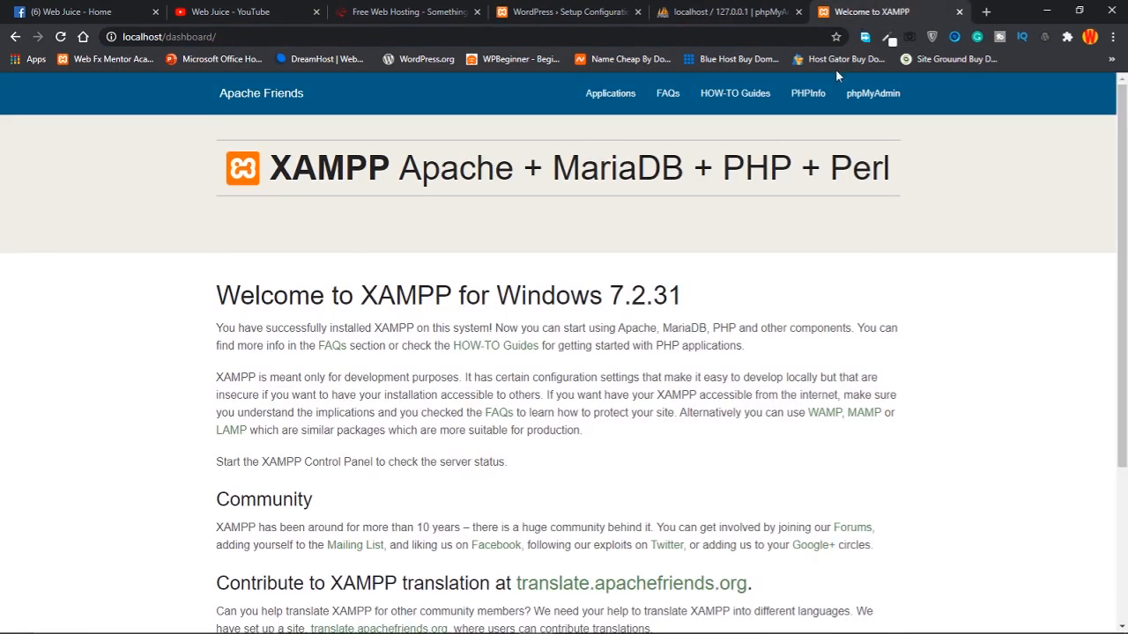
pyautogui.click(872, 95)
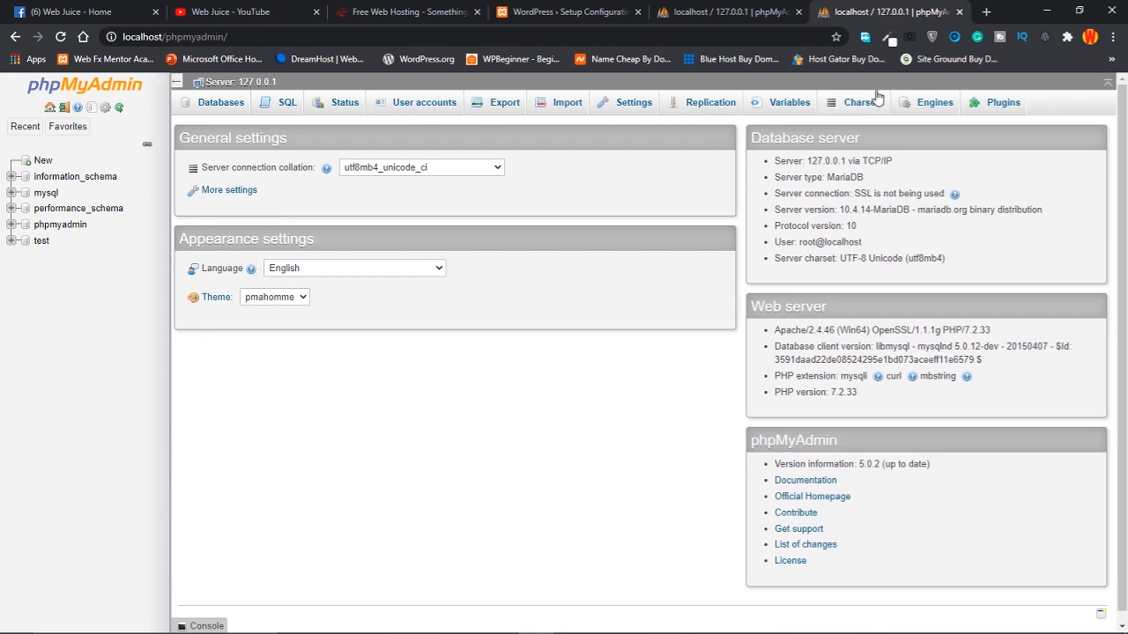
pyautogui.click(725, 9)
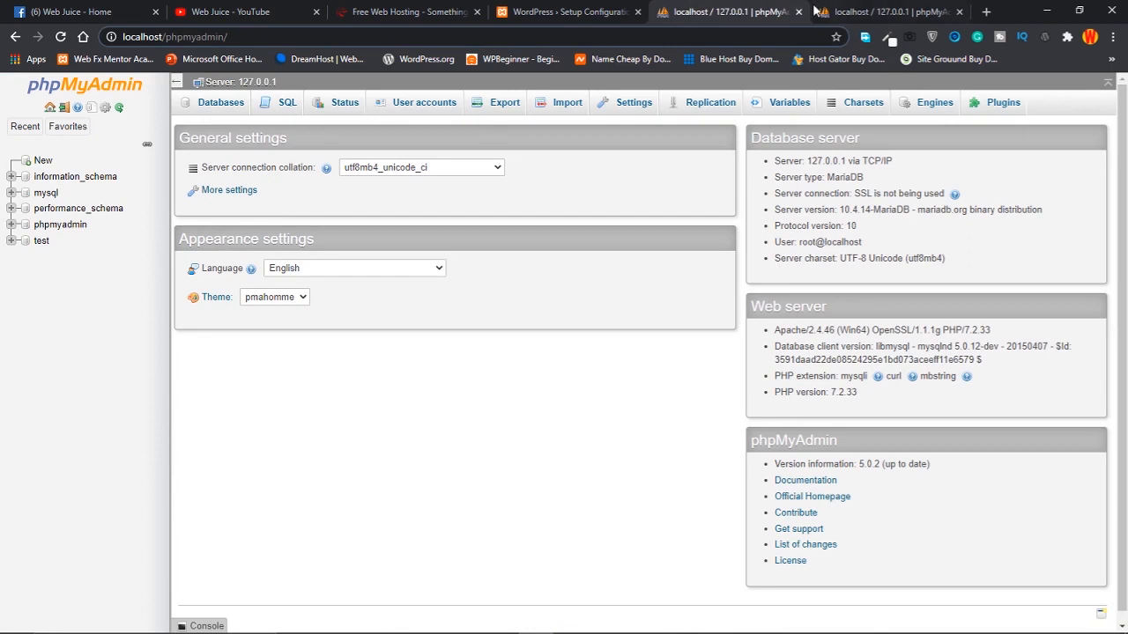
pyautogui.click(855, 5)
pyautogui.click(743, 7)
pyautogui.click(959, 12)
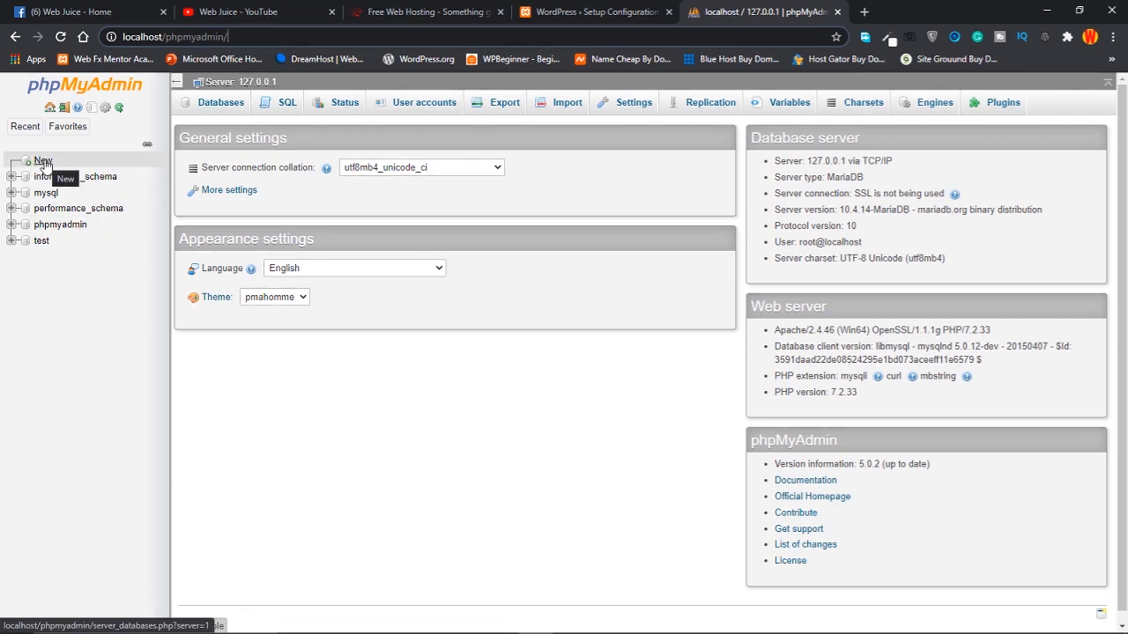
# Zoom phpMyAdmin to 125%, create the empty 'webjuice' database, then return to the WordPress setup tab
pyautogui.hotkey('ctrl', '+')
pyautogui.hotkey('ctrl', '+')
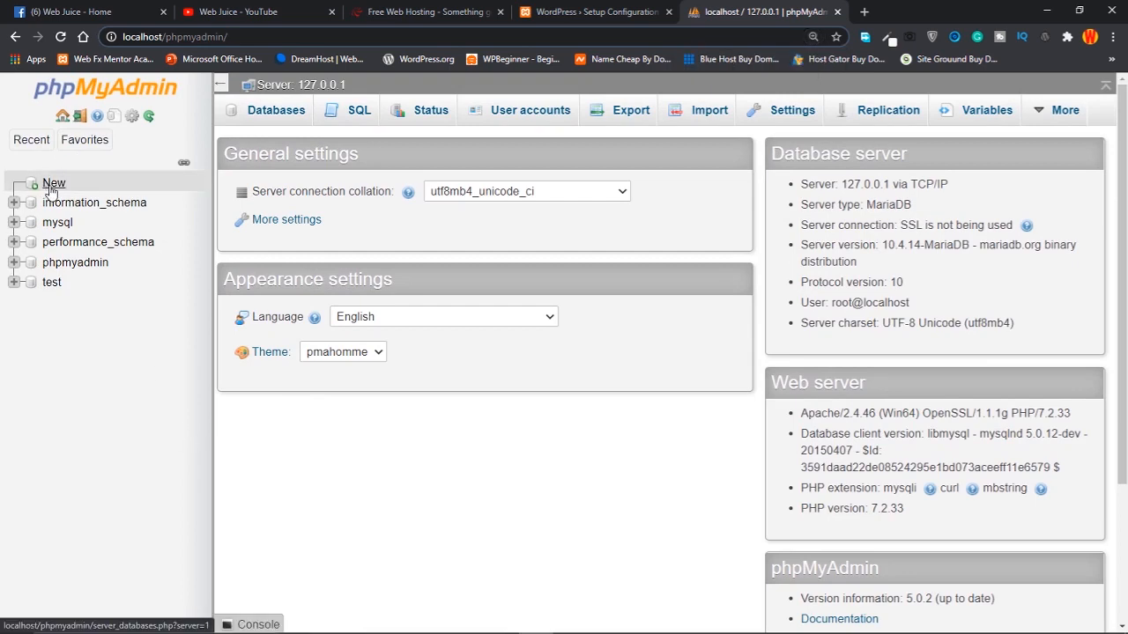
pyautogui.click(52, 189)
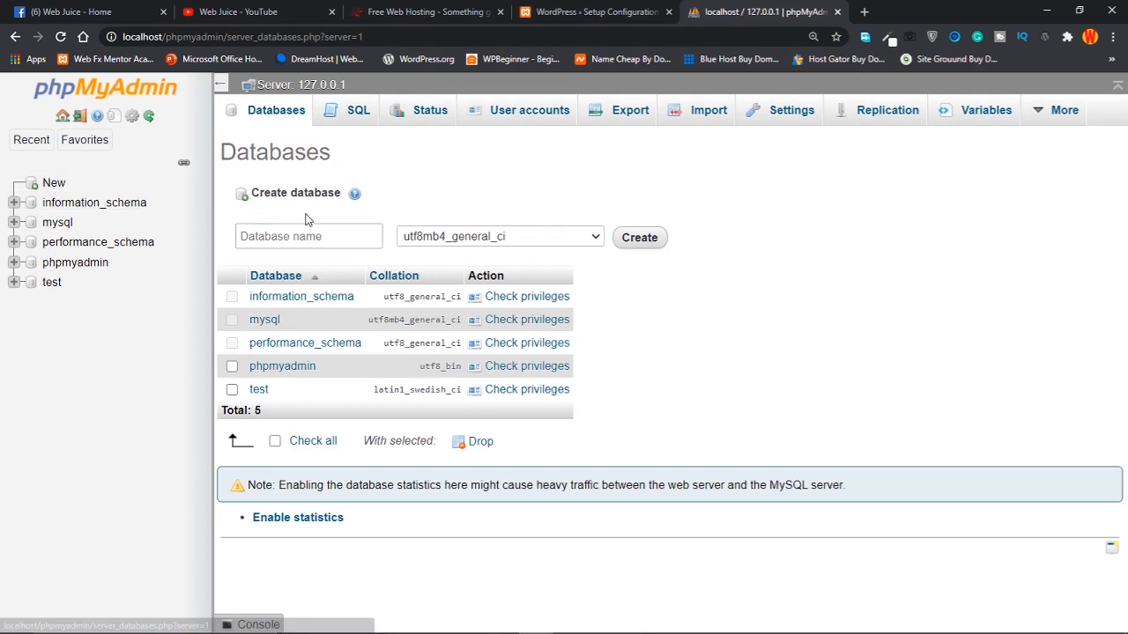
pyautogui.click(323, 238)
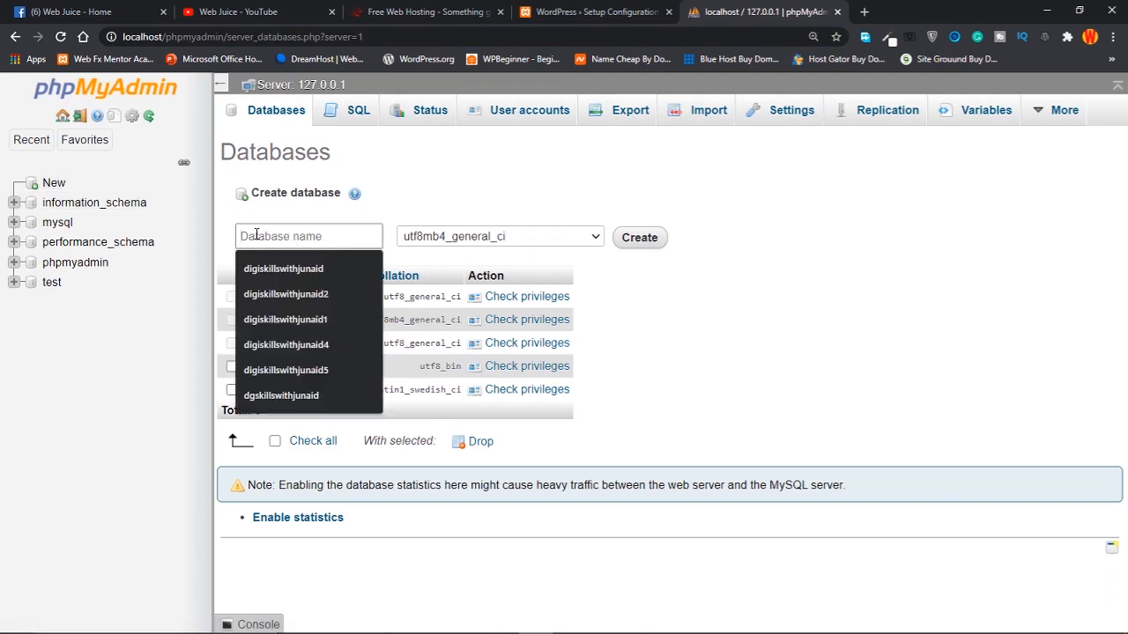
pyautogui.click(677, 296)
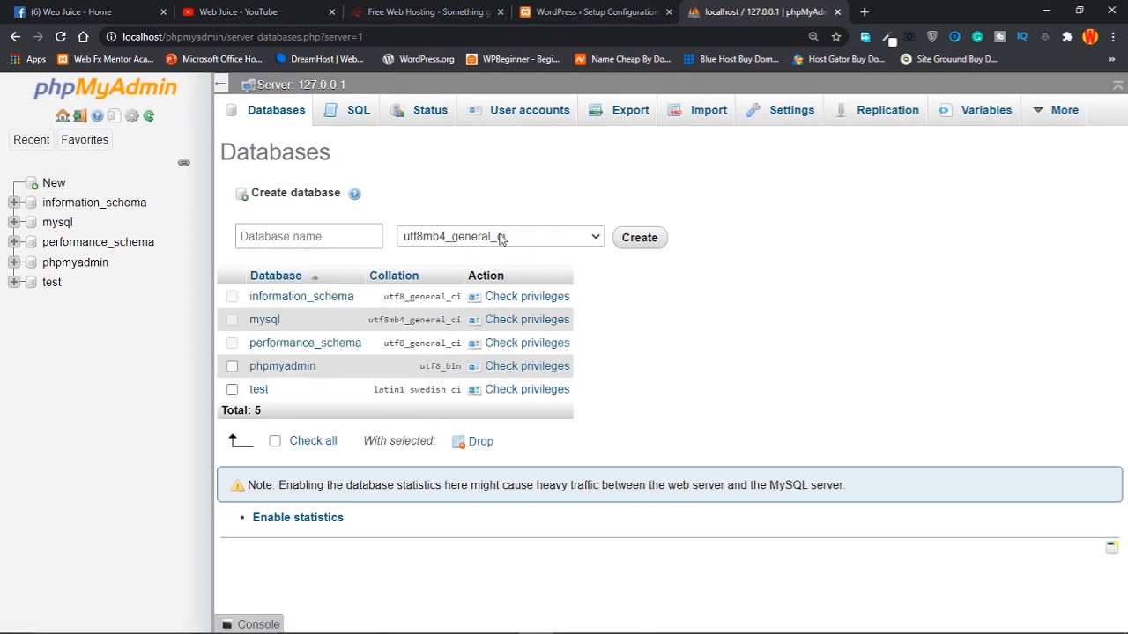
pyautogui.click(295, 236)
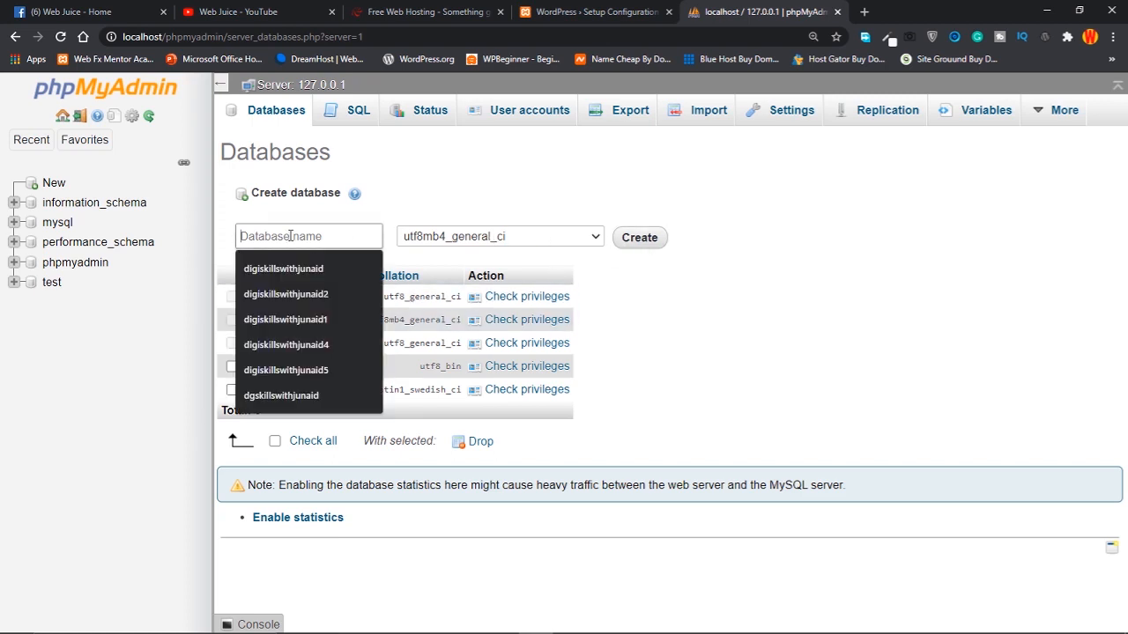
pyautogui.write('webjuice')
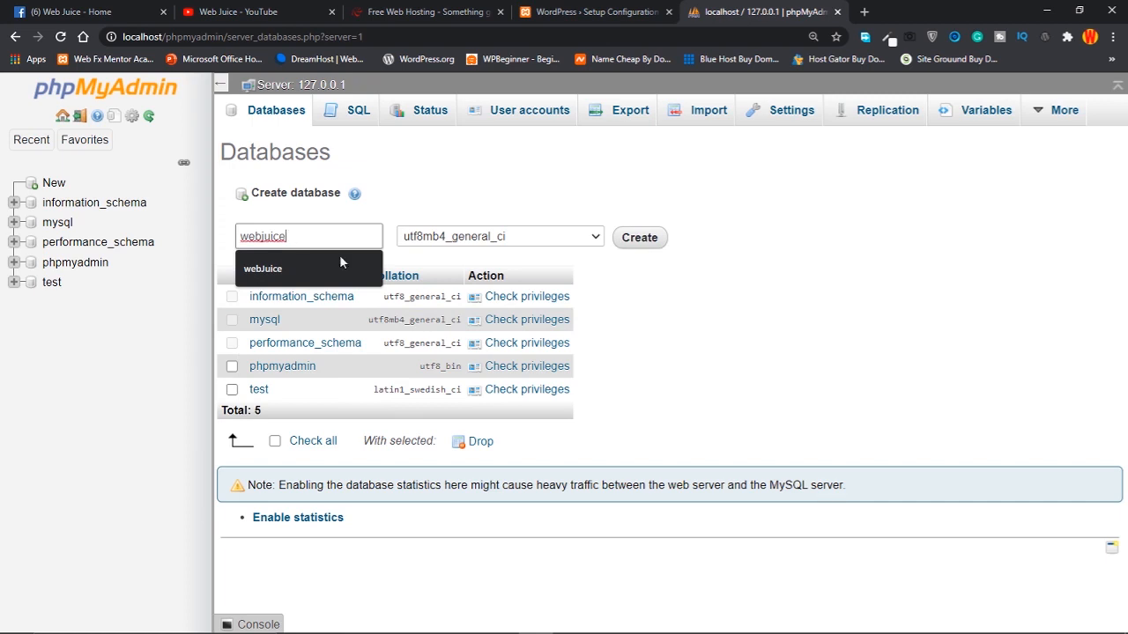
pyautogui.click(701, 342)
pyautogui.click(308, 235)
pyautogui.click(640, 238)
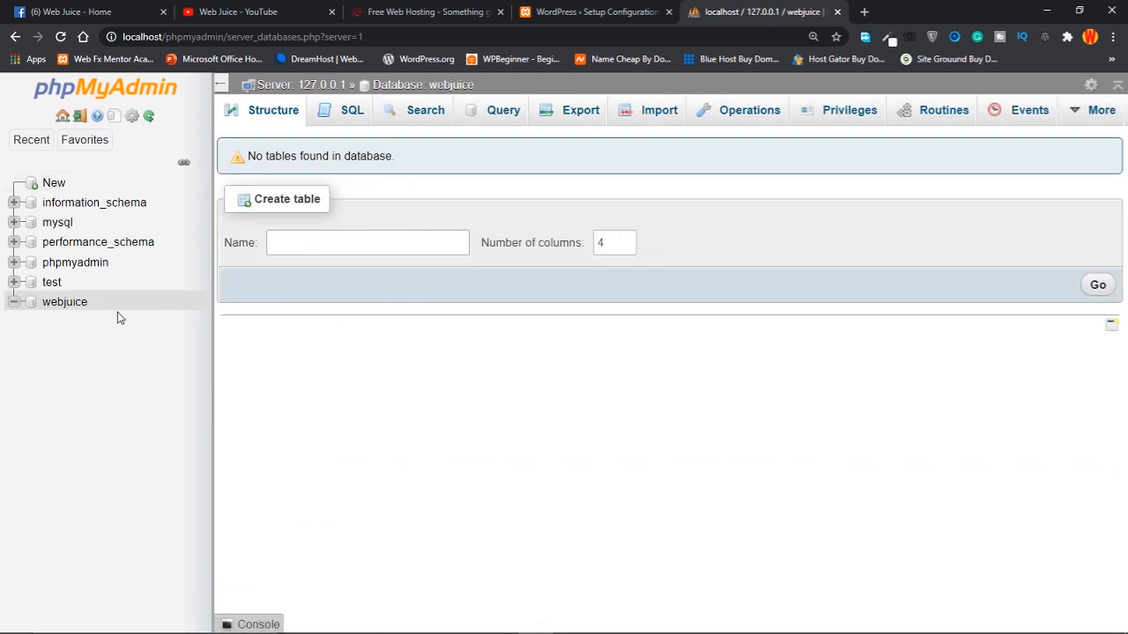
pyautogui.click(13, 303)
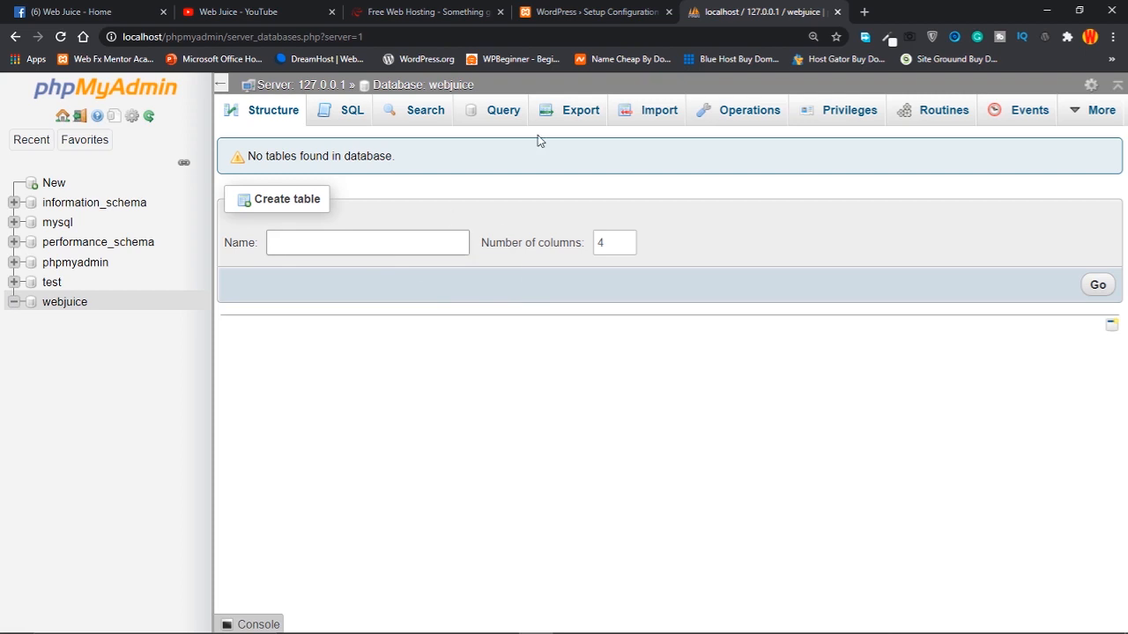
pyautogui.click(596, 9)
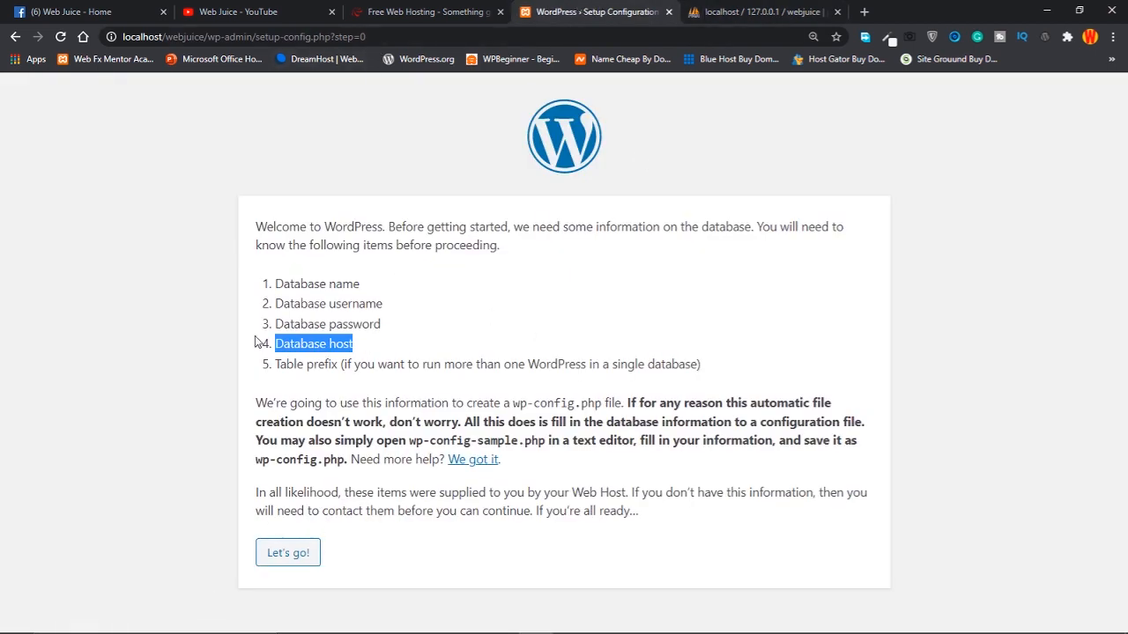
# Copy 'webjuice' from phpMyAdmin and paste it as the Database Name, replacing 'wordpress'
pyautogui.click(443, 320)
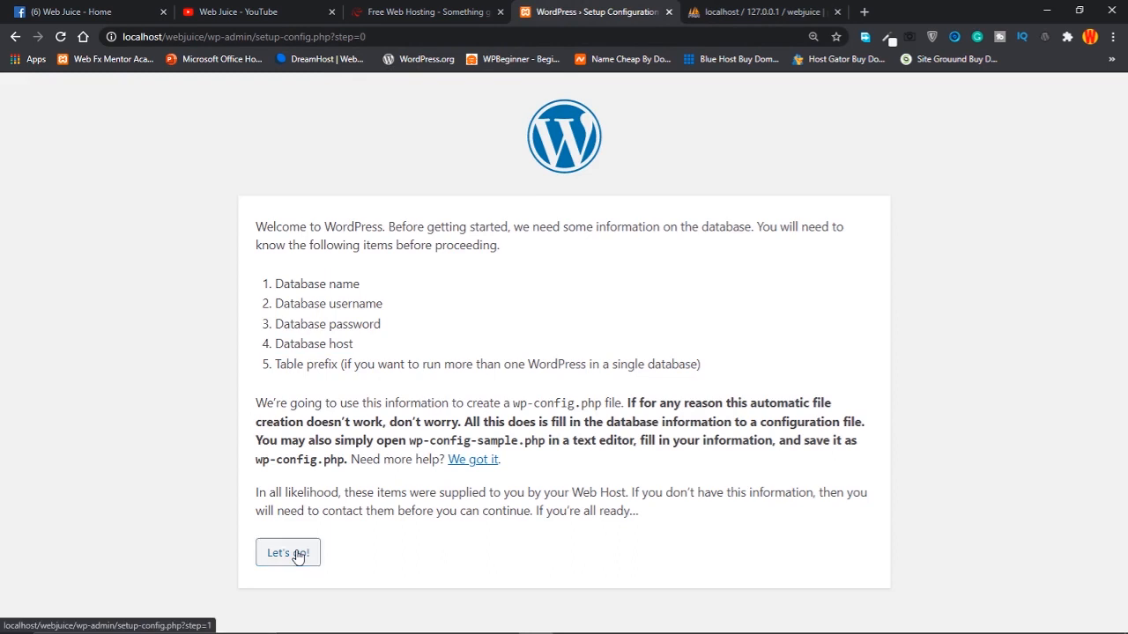
pyautogui.click(296, 553)
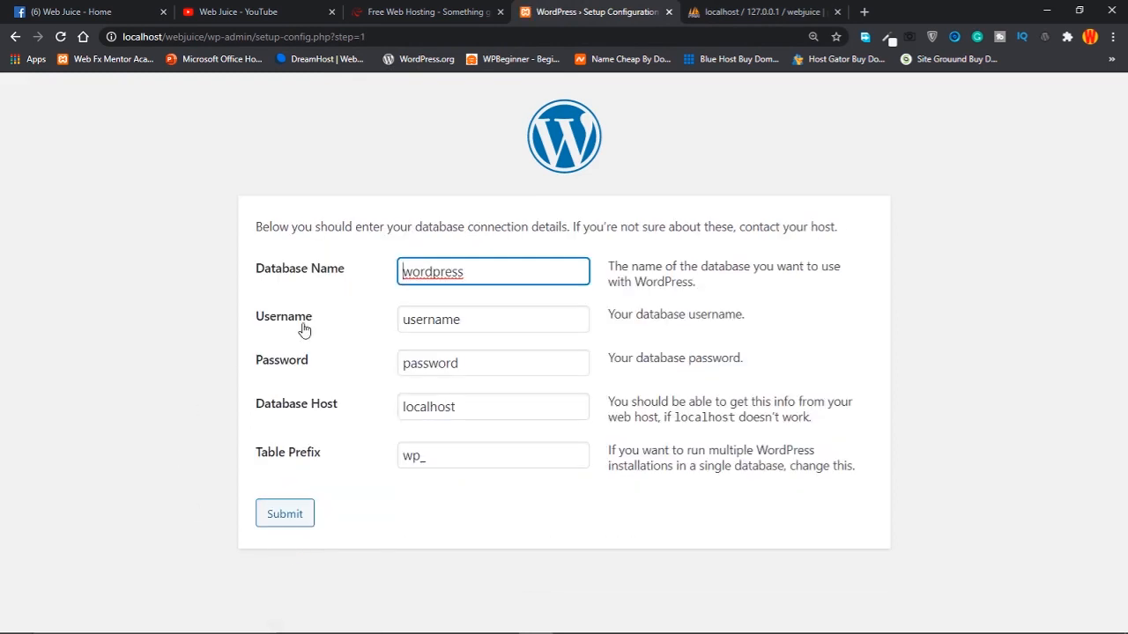
pyautogui.click(490, 272)
pyautogui.moveTo(488, 277); pyautogui.dragTo(380, 279)
pyautogui.click(529, 273)
pyautogui.click(751, 12)
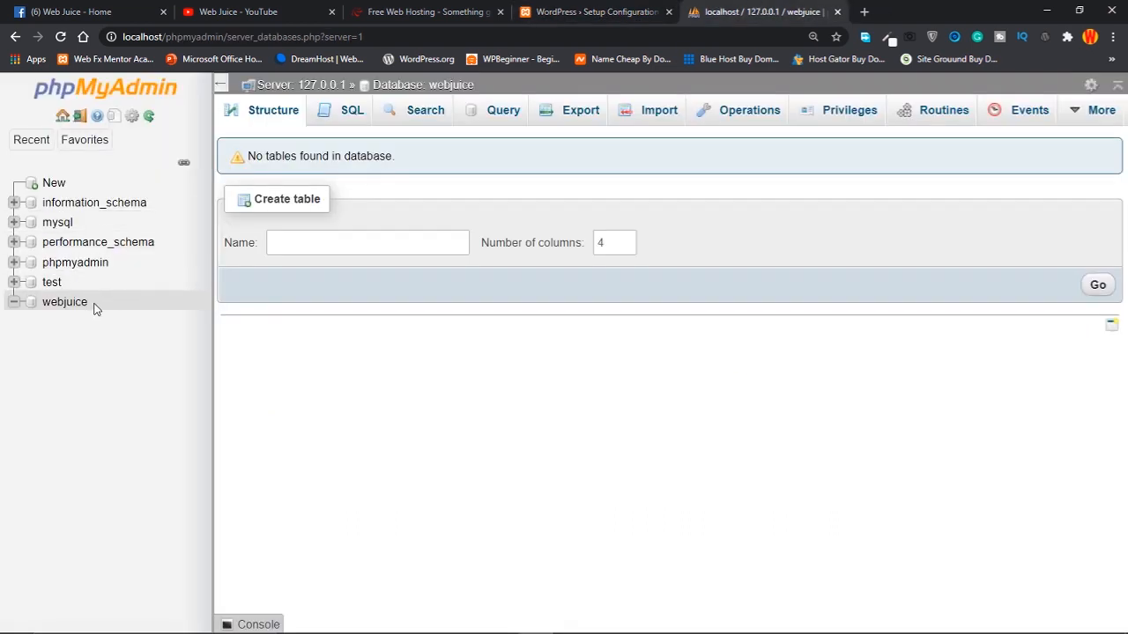
pyautogui.moveTo(89, 303); pyautogui.dragTo(50, 310)
pyautogui.hotkey('ctrl', 'c')
pyautogui.click(599, 12)
pyautogui.moveTo(469, 271); pyautogui.dragTo(369, 275)
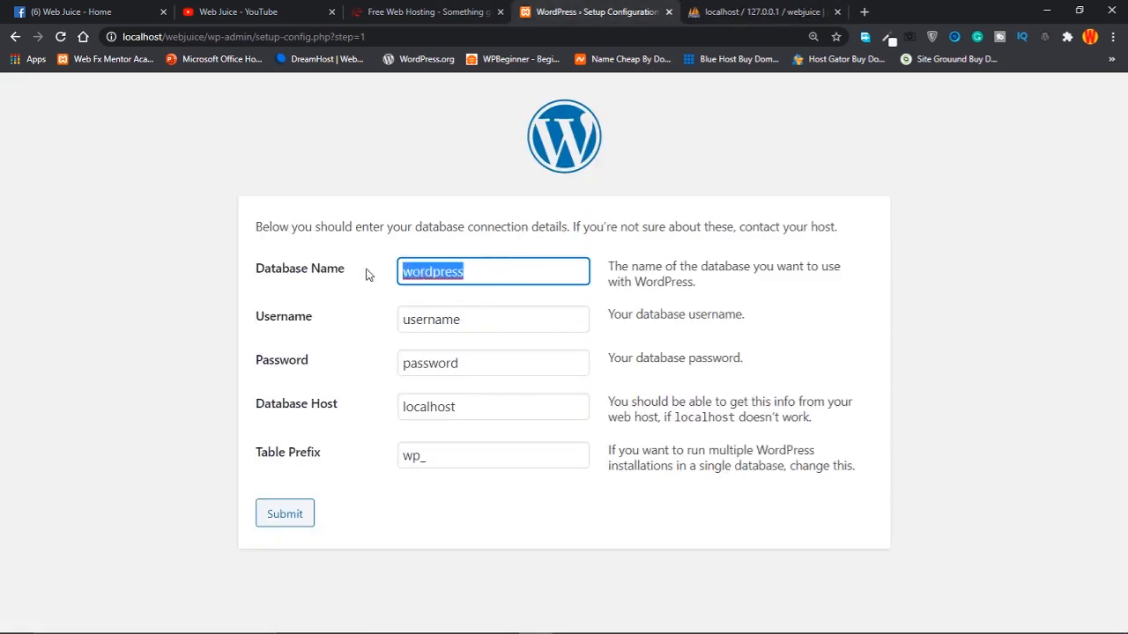
pyautogui.hotkey('ctrl', 'v')
# Set the Username to root, then check the Password and Database Host (localhost) fields
pyautogui.click(498, 326)
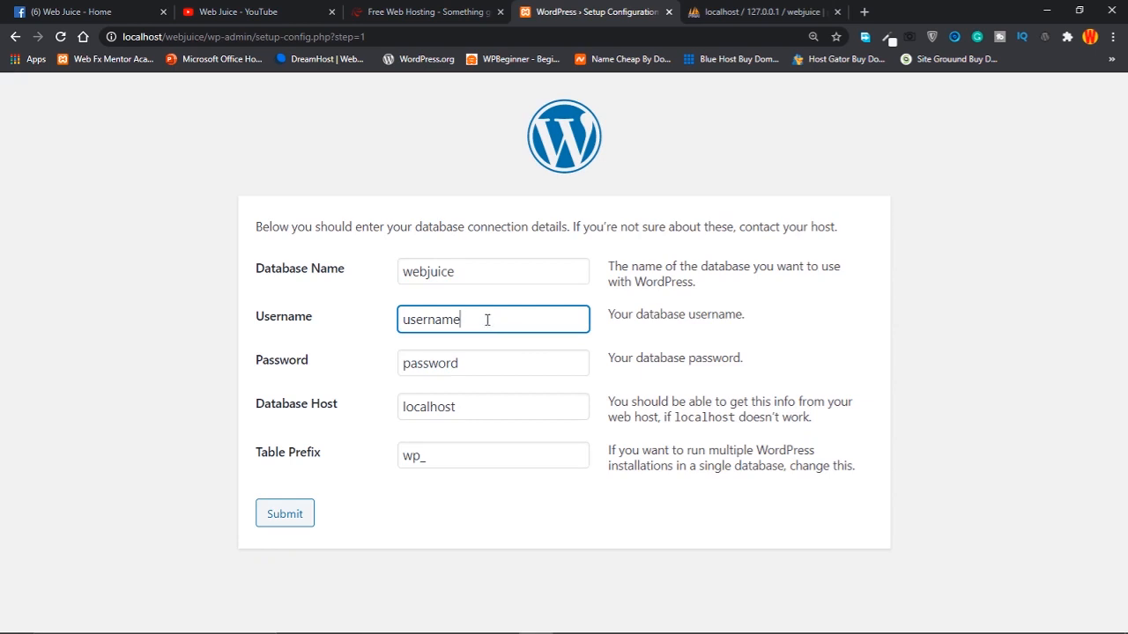
pyautogui.moveTo(488, 322); pyautogui.dragTo(357, 325)
pyautogui.write('root')
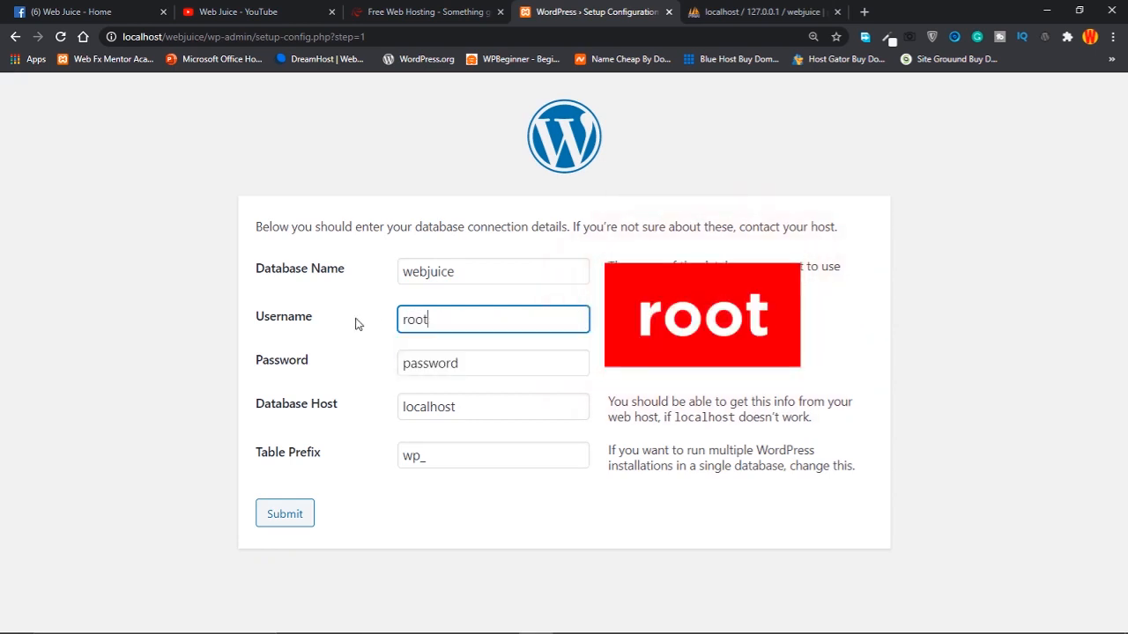
pyautogui.click(521, 373)
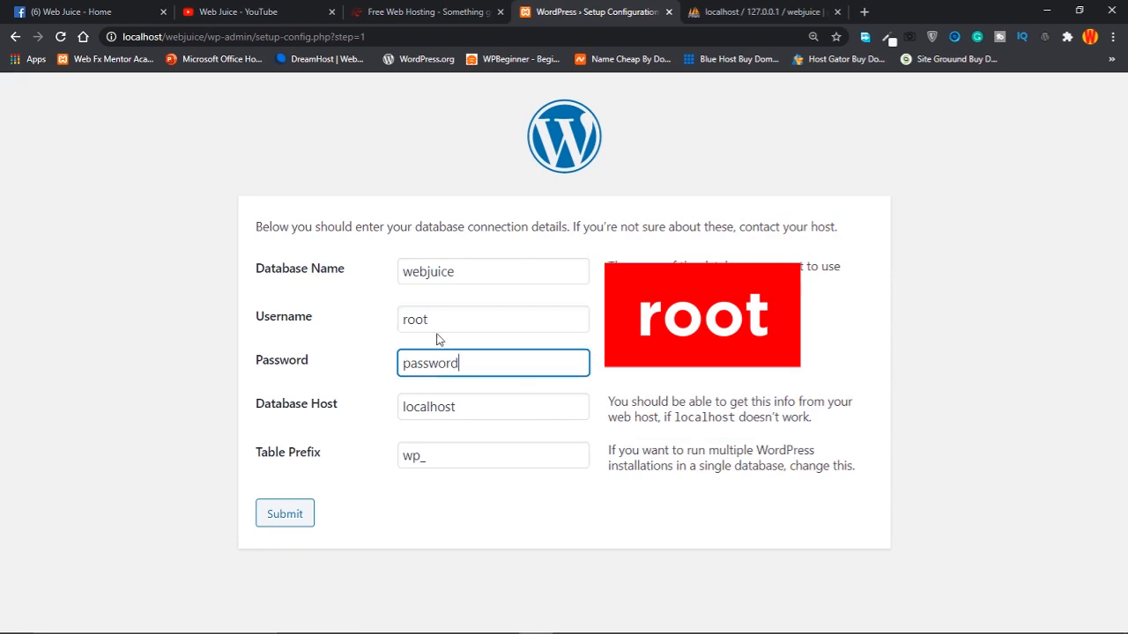
pyautogui.click(443, 322)
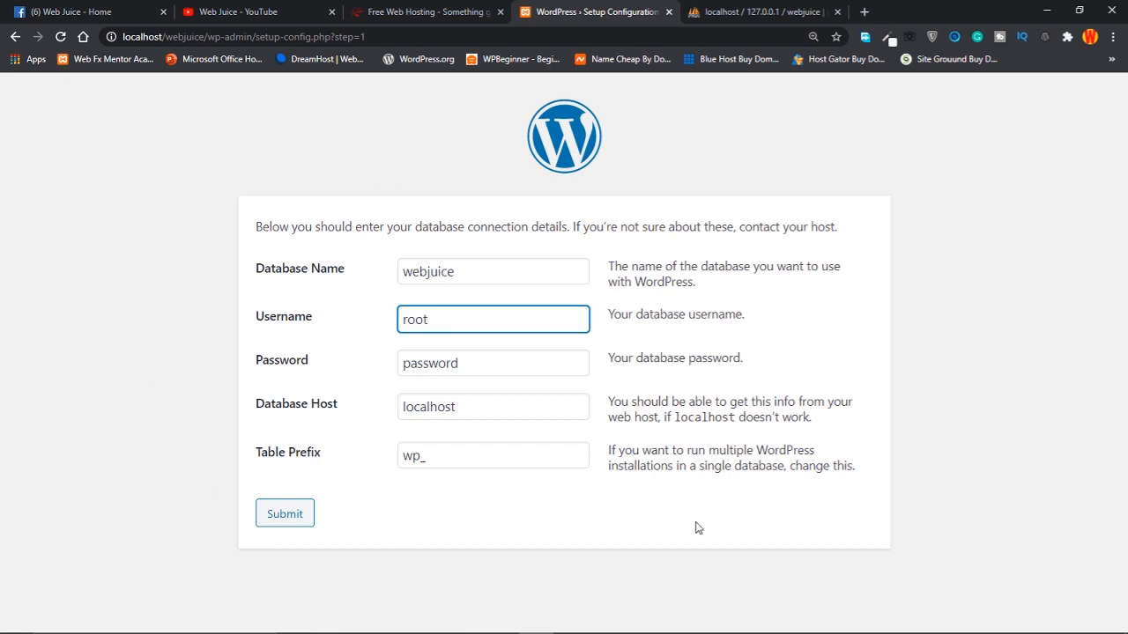
pyautogui.moveTo(445, 317); pyautogui.dragTo(393, 321)
pyautogui.click(458, 322)
pyautogui.click(484, 362)
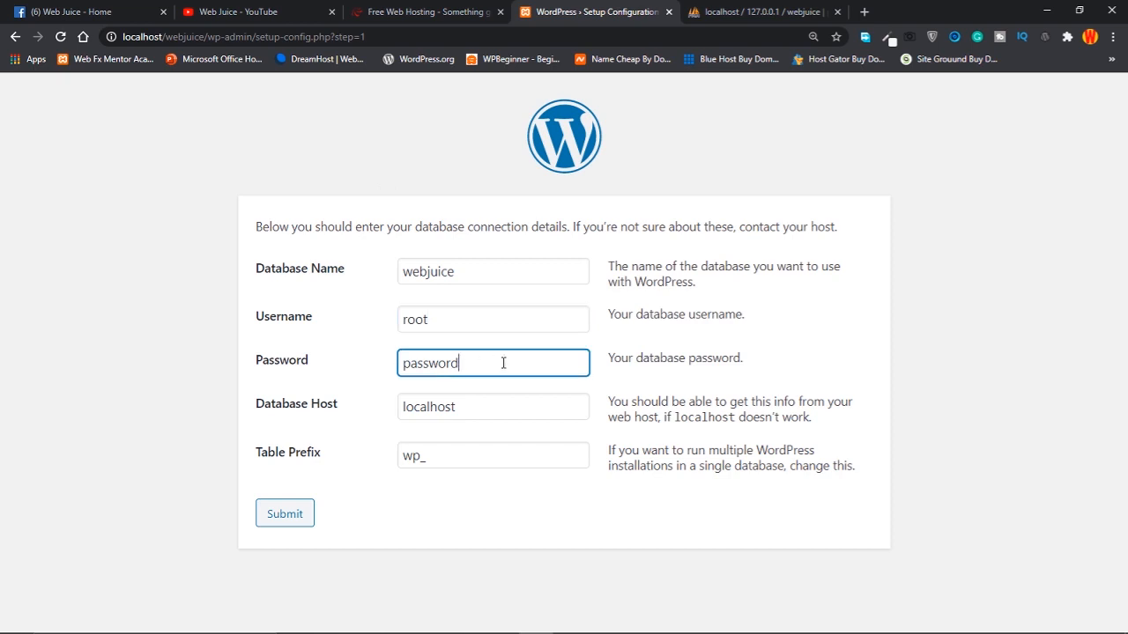
pyautogui.click(621, 362)
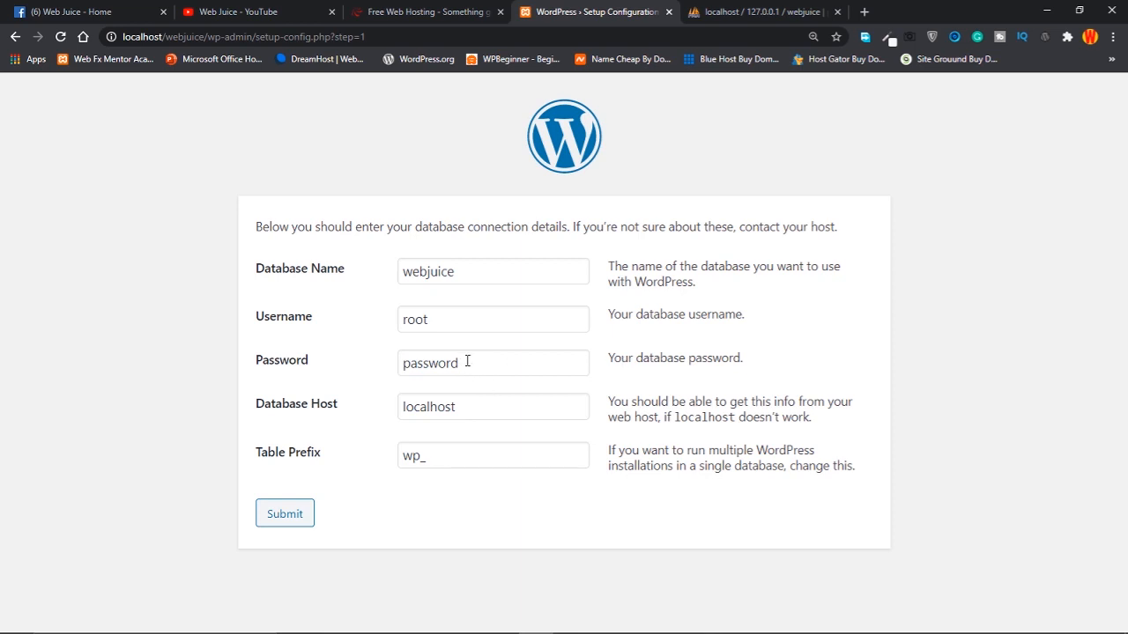
pyautogui.click(468, 408)
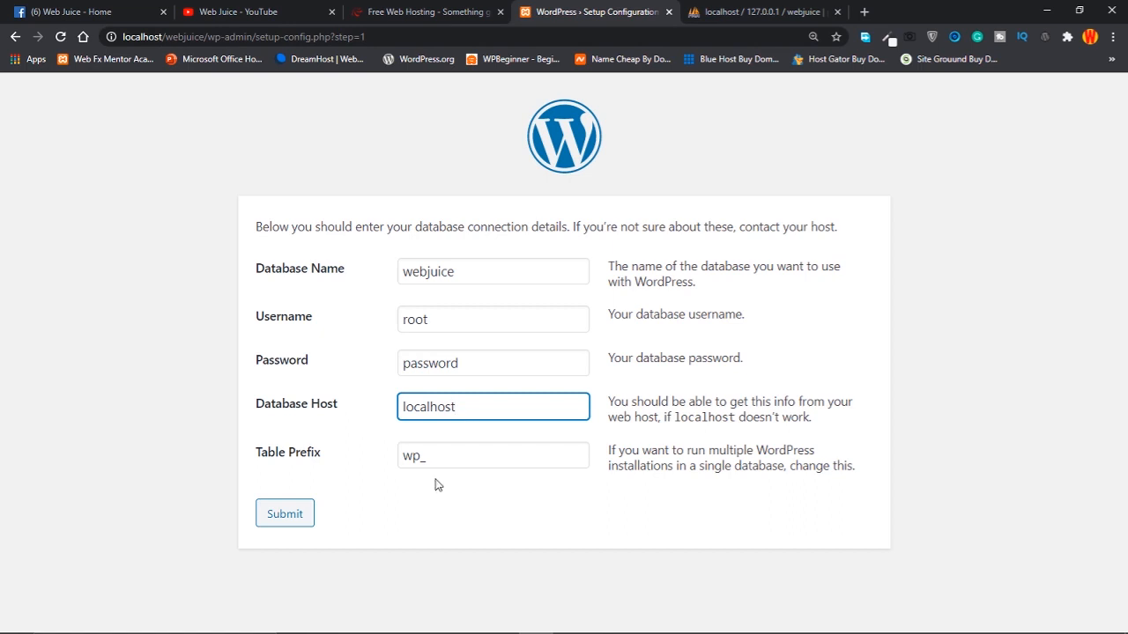
# Replace the wp_ table prefix with webjuice and submit the database details
pyautogui.moveTo(438, 457); pyautogui.dragTo(376, 462)
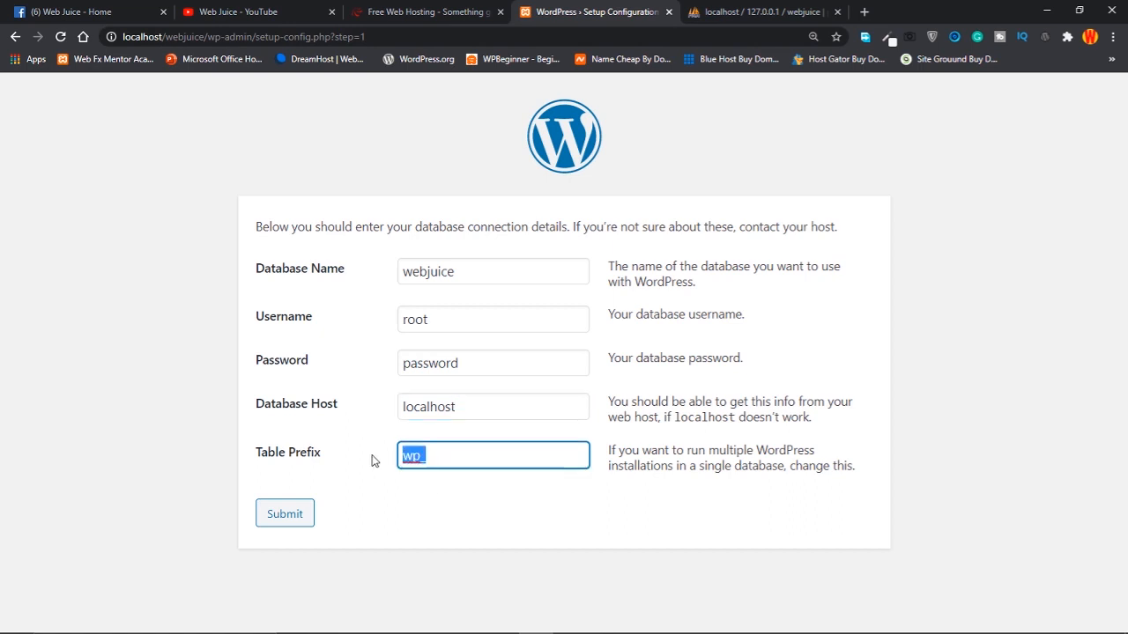
pyautogui.click(424, 484)
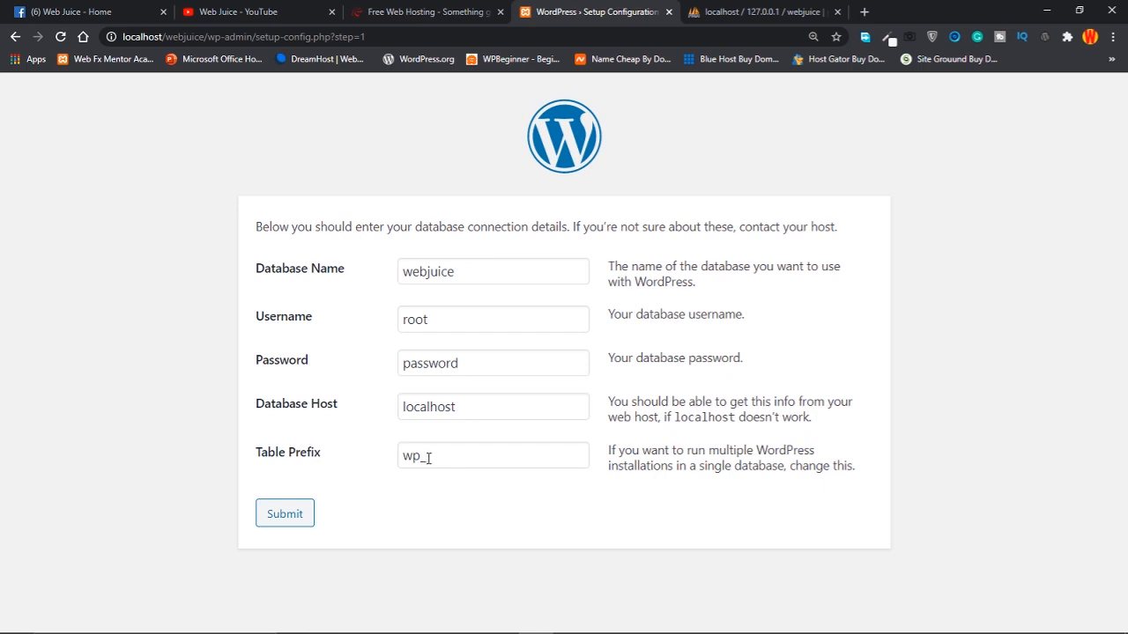
pyautogui.moveTo(430, 458); pyautogui.dragTo(403, 457)
pyautogui.write('webjice')
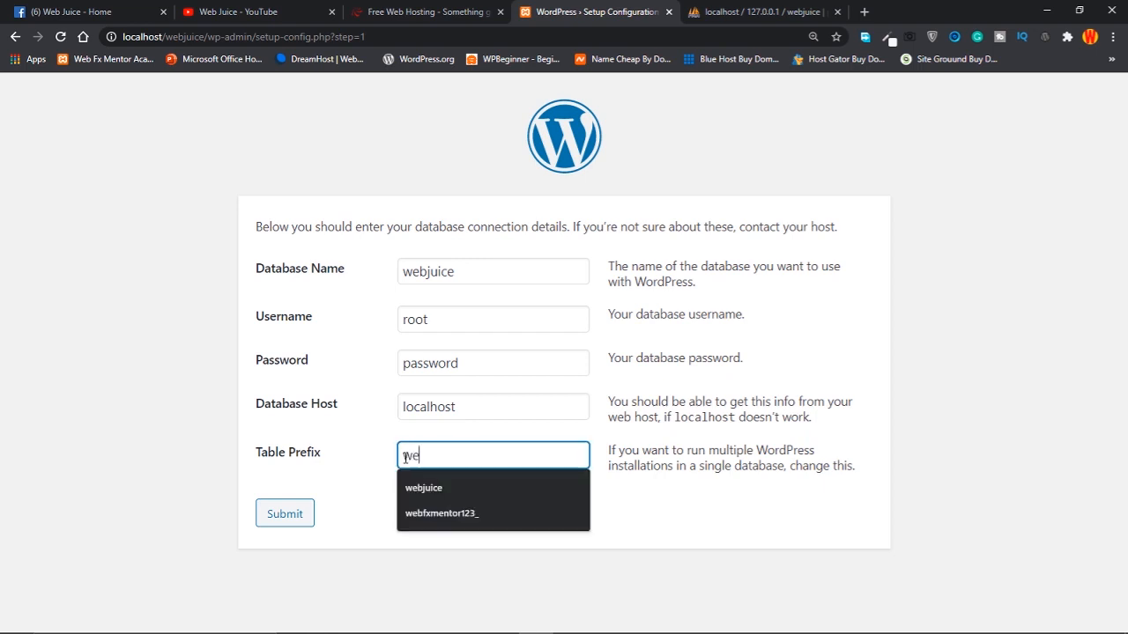
pyautogui.press('BackSpace')
pyautogui.press('BackSpace')
pyautogui.press('BackSpace')
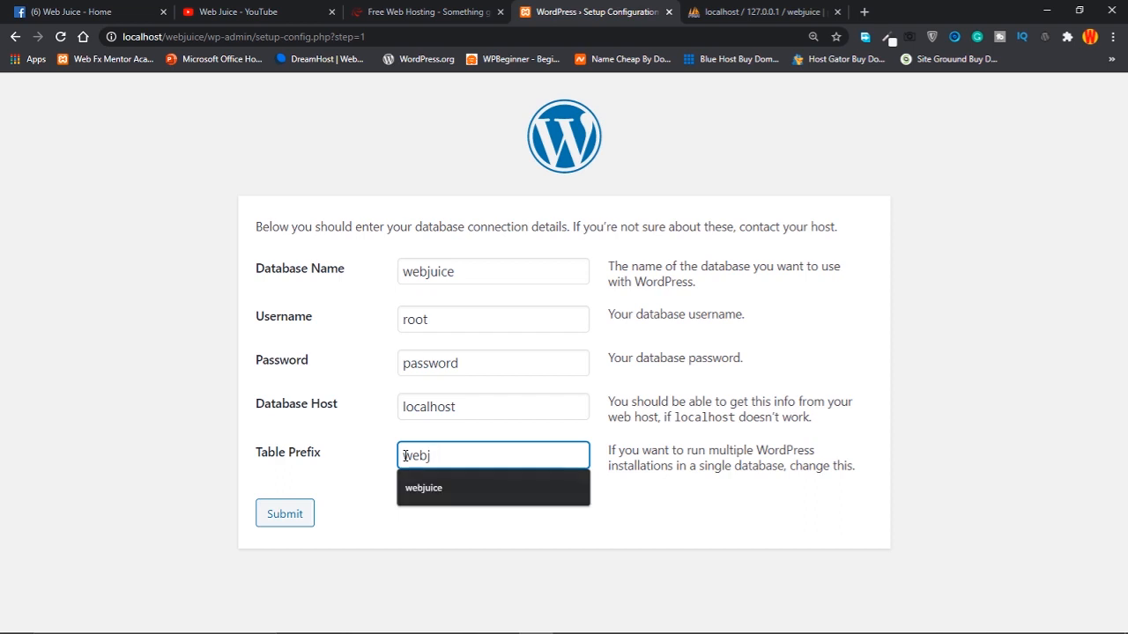
pyautogui.write('uice')
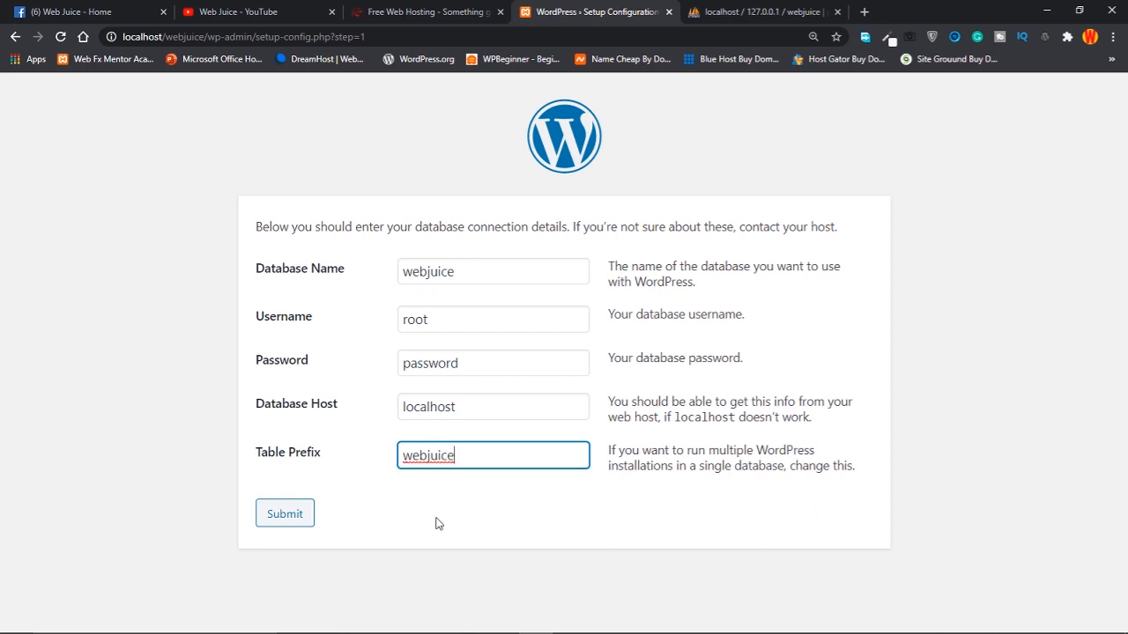
pyautogui.click(459, 532)
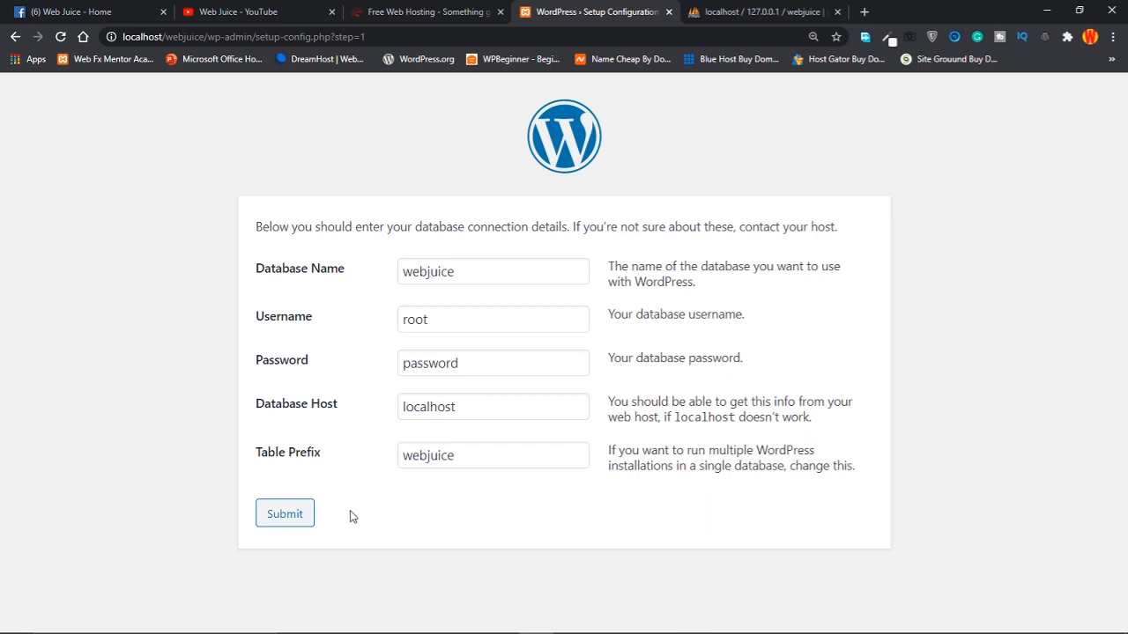
pyautogui.moveTo(484, 464); pyautogui.dragTo(390, 466)
pyautogui.click(384, 501)
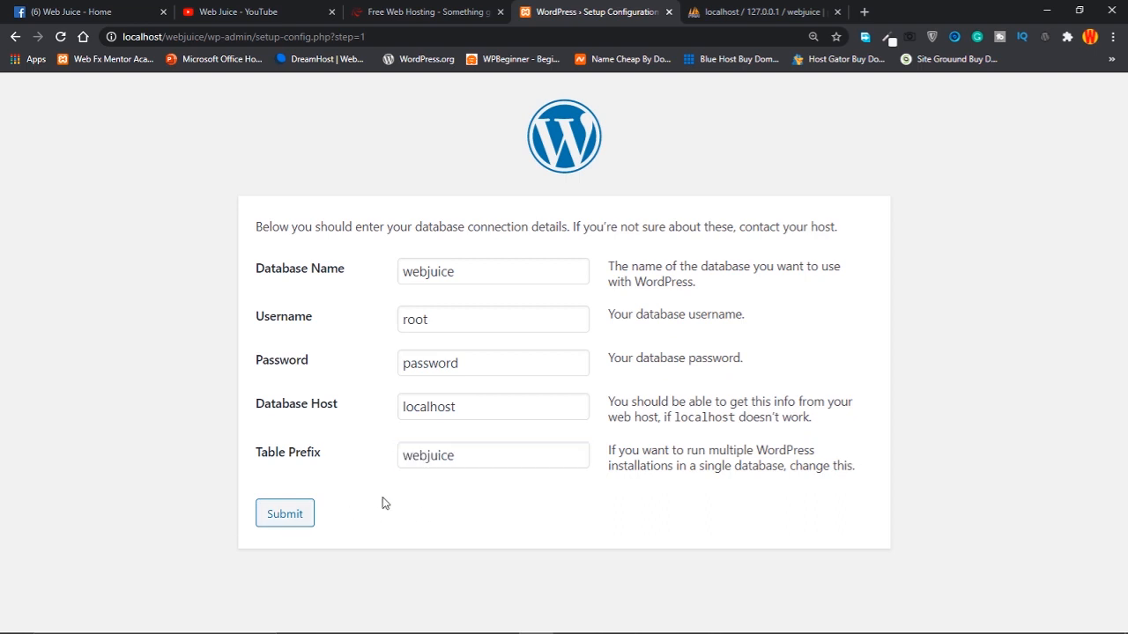
pyautogui.click(287, 516)
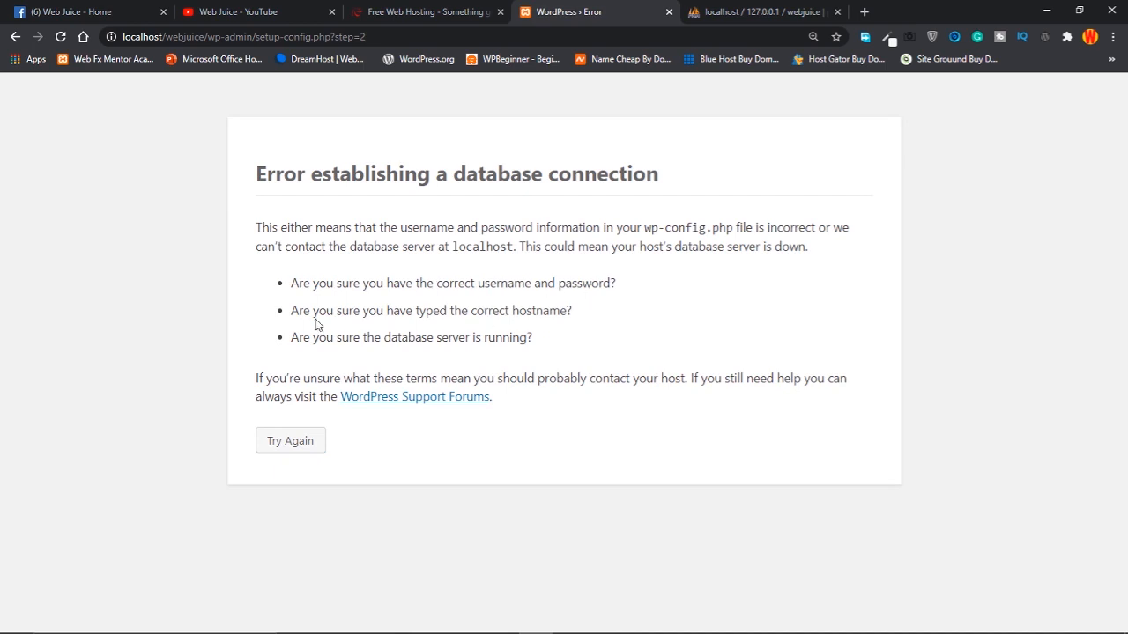
# Return to the form, clear the database password so it is empty, and resubmit
pyautogui.click(289, 440)
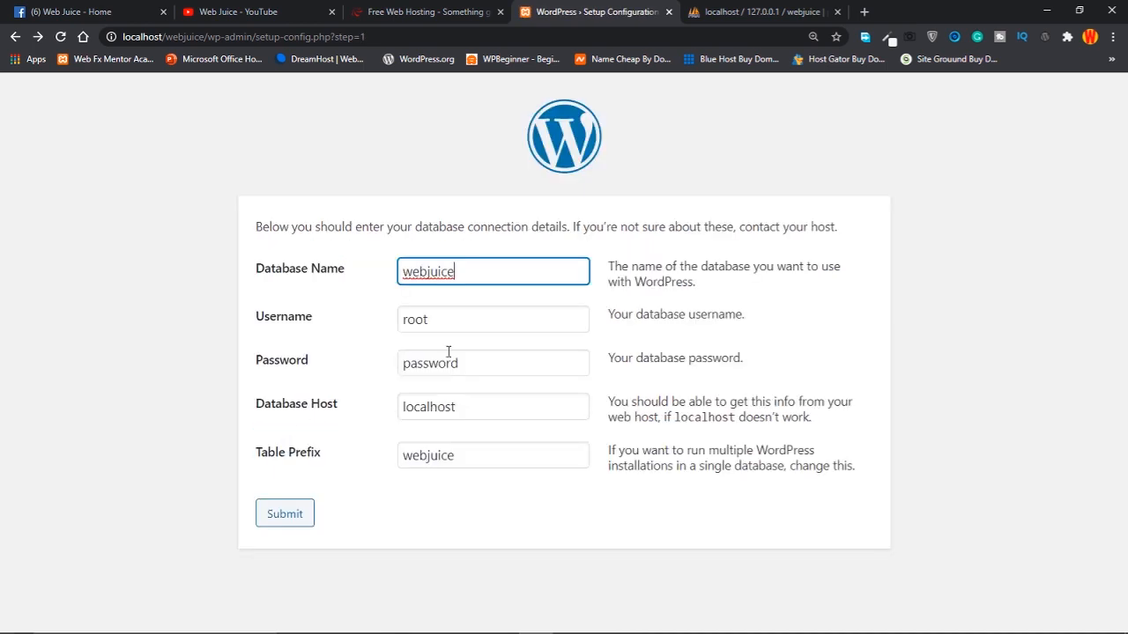
pyautogui.click(476, 368)
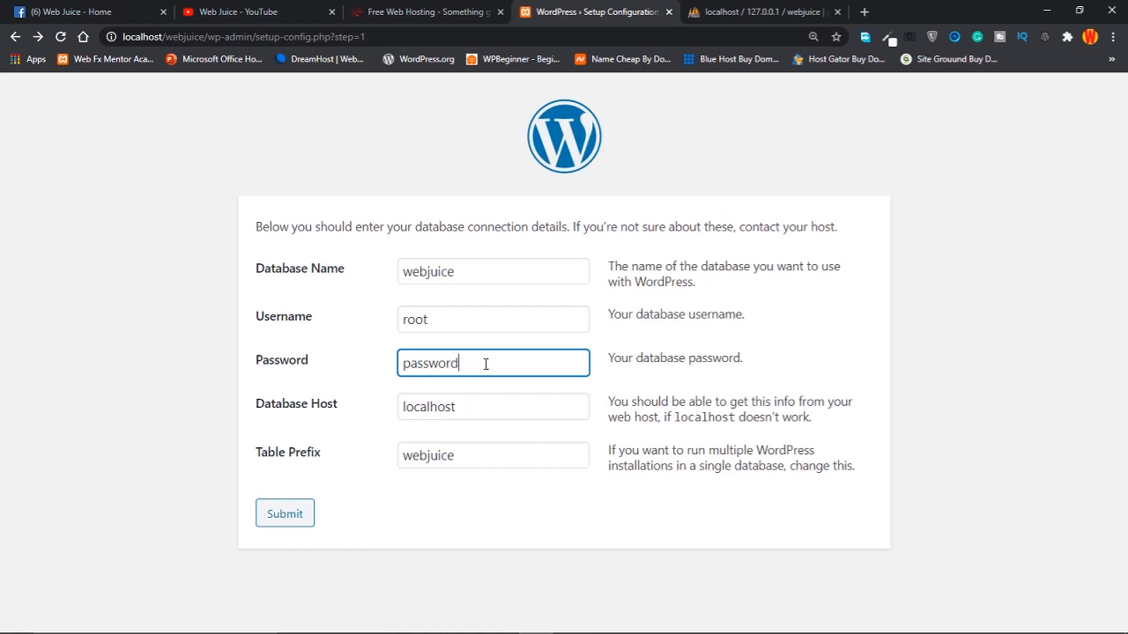
pyautogui.moveTo(484, 364); pyautogui.dragTo(313, 368)
pyautogui.press('BackSpace')
pyautogui.click(490, 501)
pyautogui.click(275, 519)
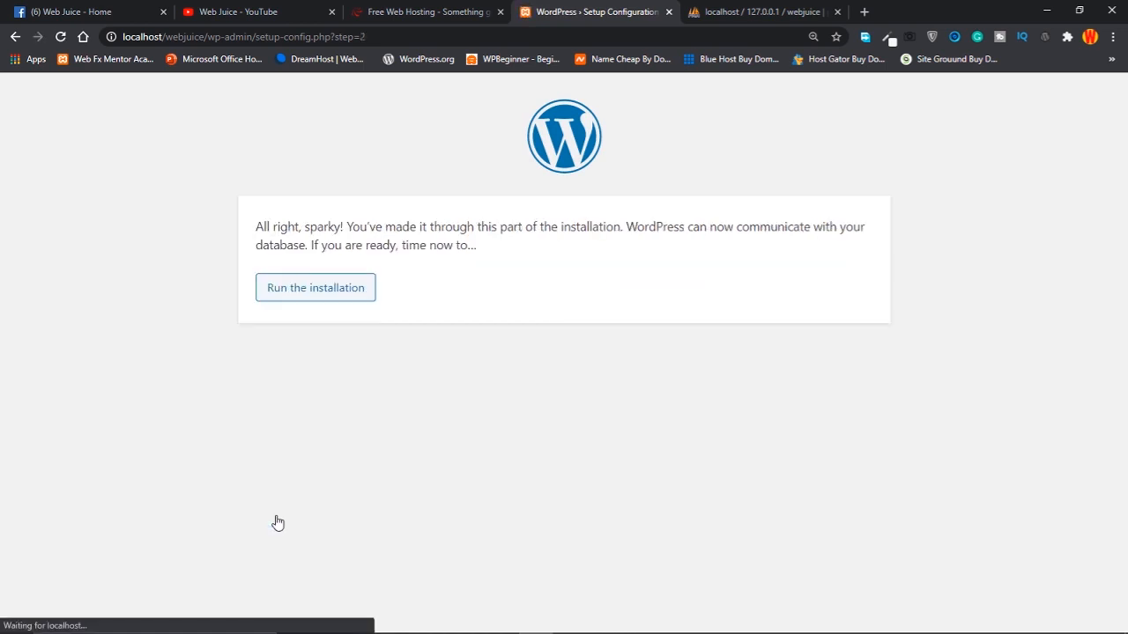
# Run the installation and enter Site Title 'Web Juice' and Username 'admin'
pyautogui.click(323, 299)
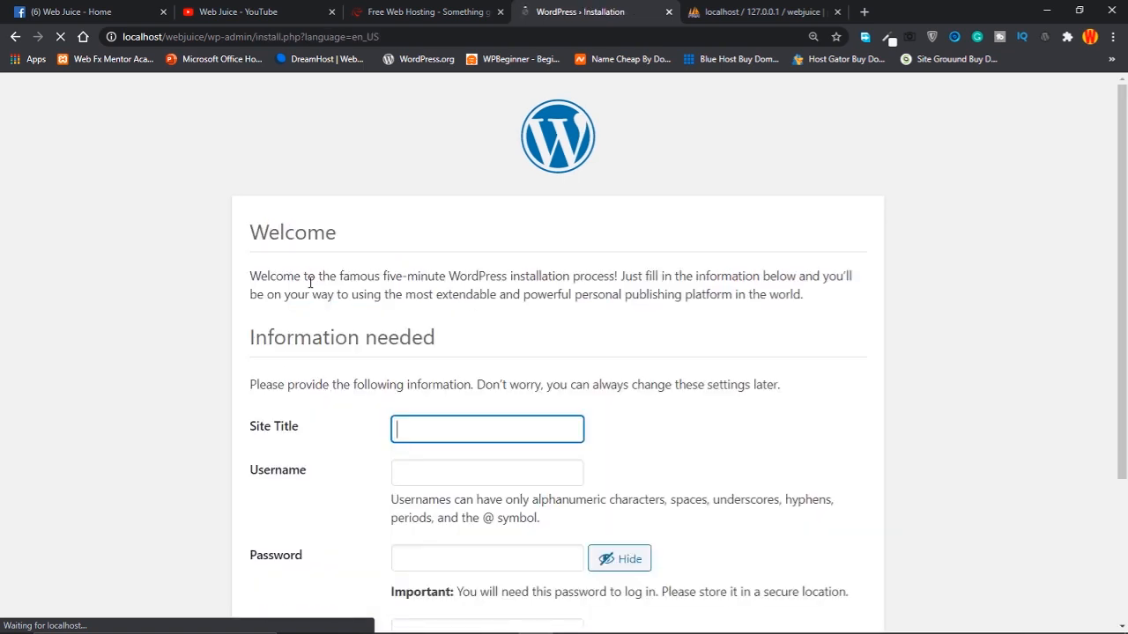
pyautogui.scroll(-2, 309, 387)
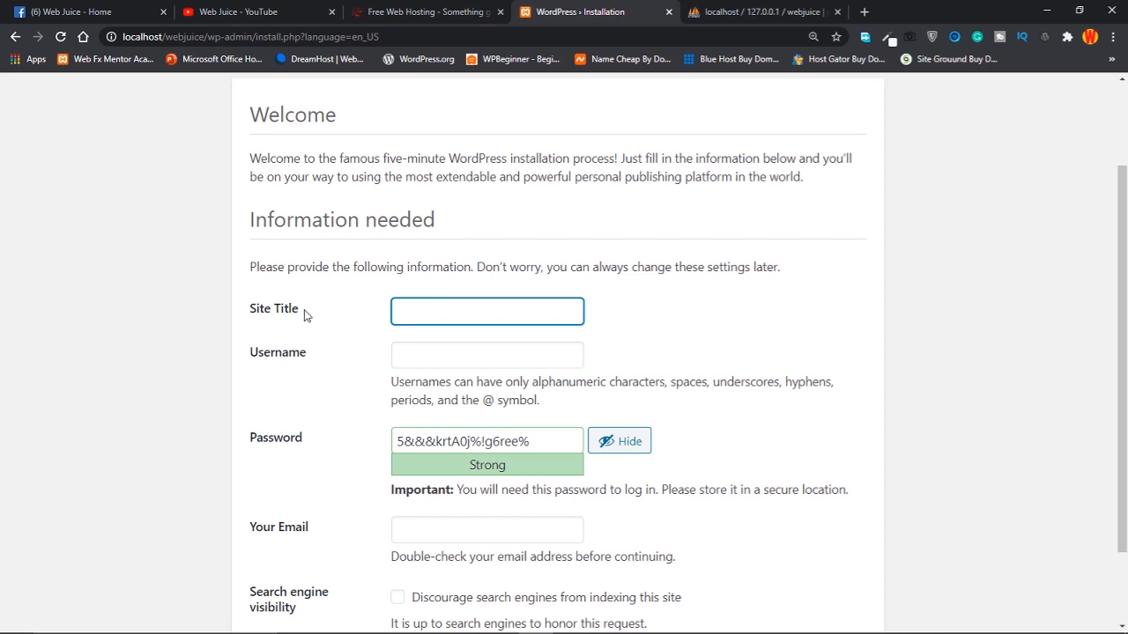
pyautogui.click(430, 308)
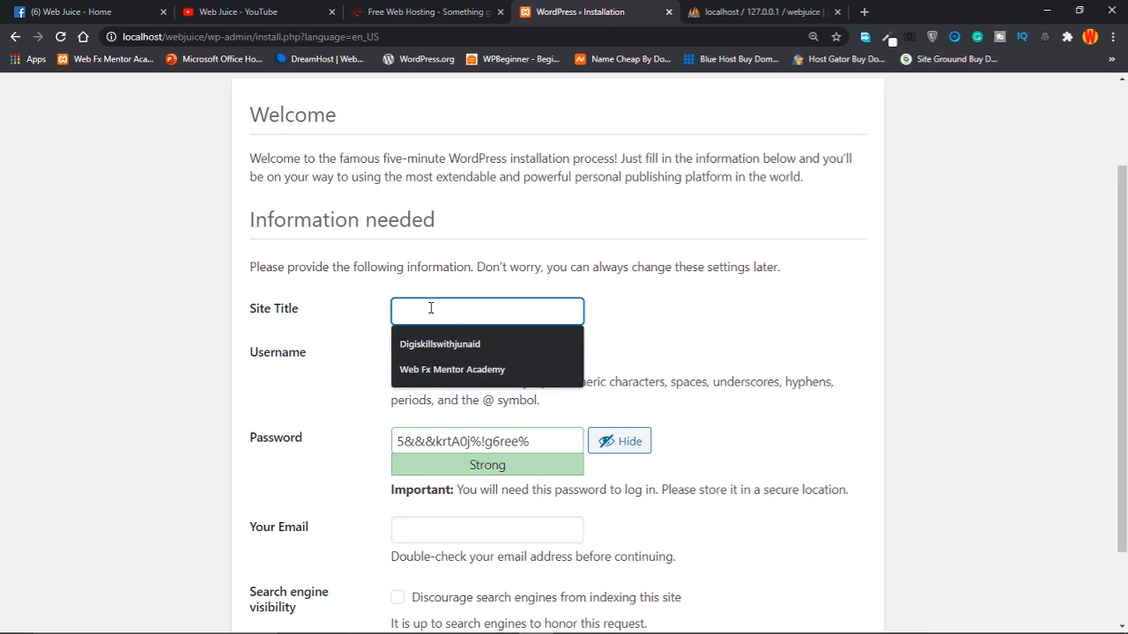
pyautogui.write('Web Juice')
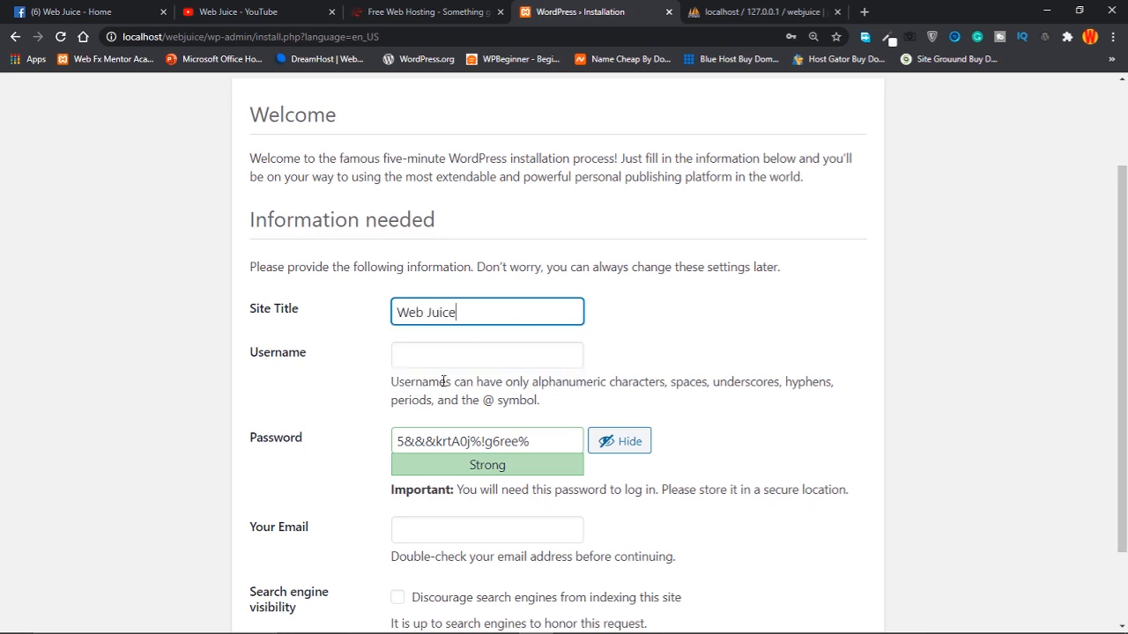
pyautogui.click(445, 358)
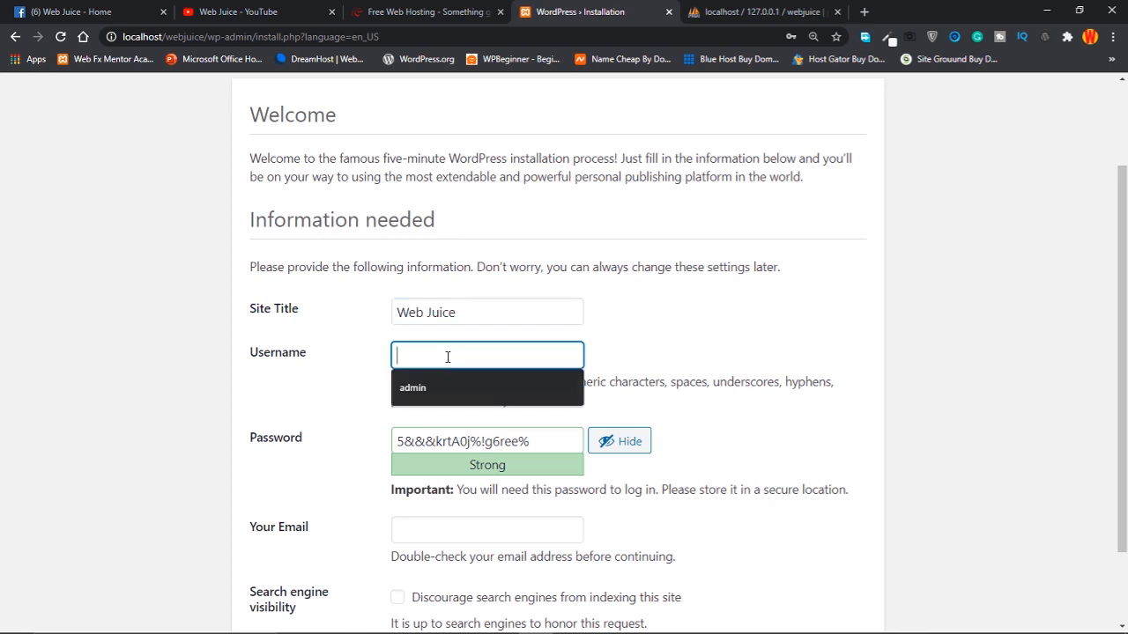
pyautogui.write('admin')
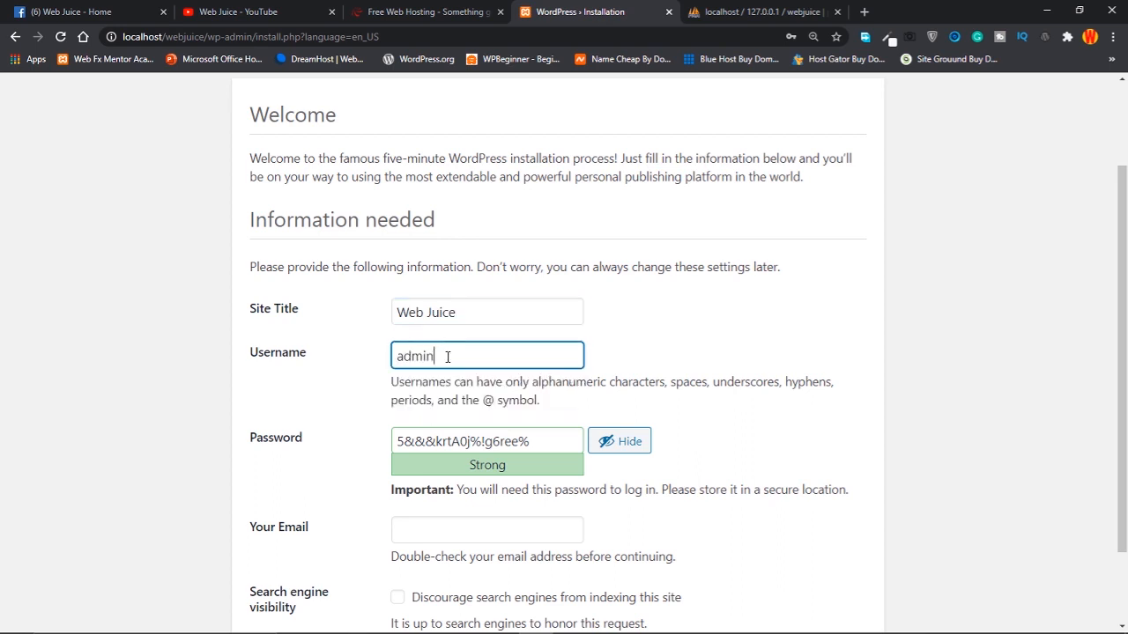
pyautogui.scroll(-2, 534, 435)
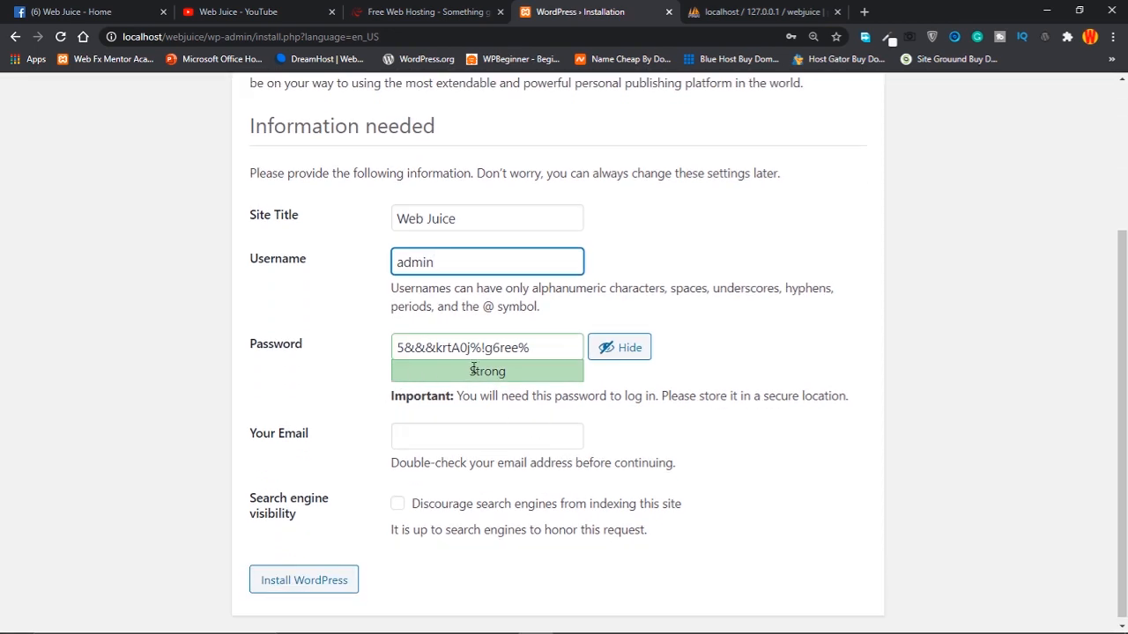
# Overwrite the generated admin password with a simple weak one and confirm weak password use
pyautogui.moveTo(546, 350); pyautogui.dragTo(392, 351)
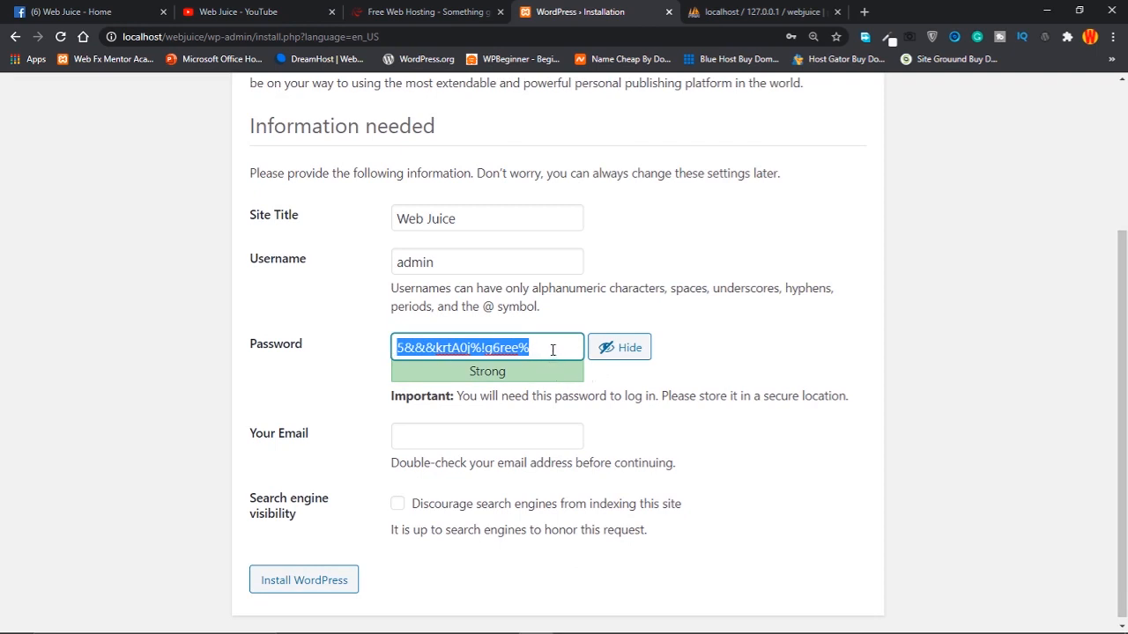
pyautogui.click(552, 349)
pyautogui.moveTo(552, 349); pyautogui.dragTo(395, 348)
pyautogui.click(547, 347)
pyautogui.moveTo(547, 347); pyautogui.dragTo(398, 346)
pyautogui.press('BackSpace')
pyautogui.write('ad')
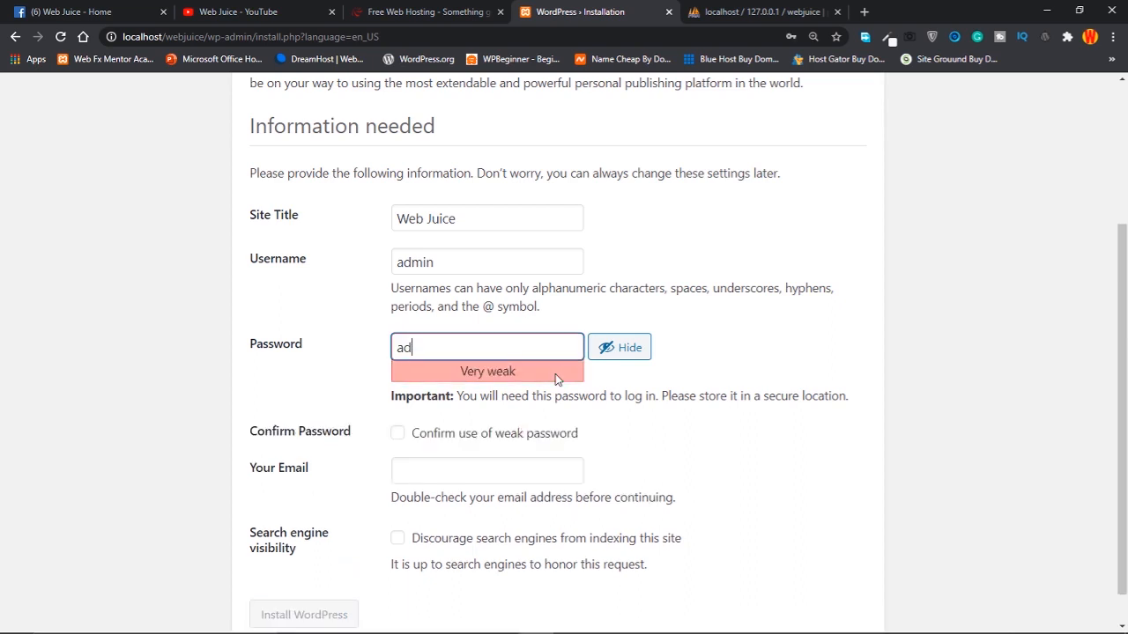
pyautogui.write('min123')
pyautogui.click(398, 435)
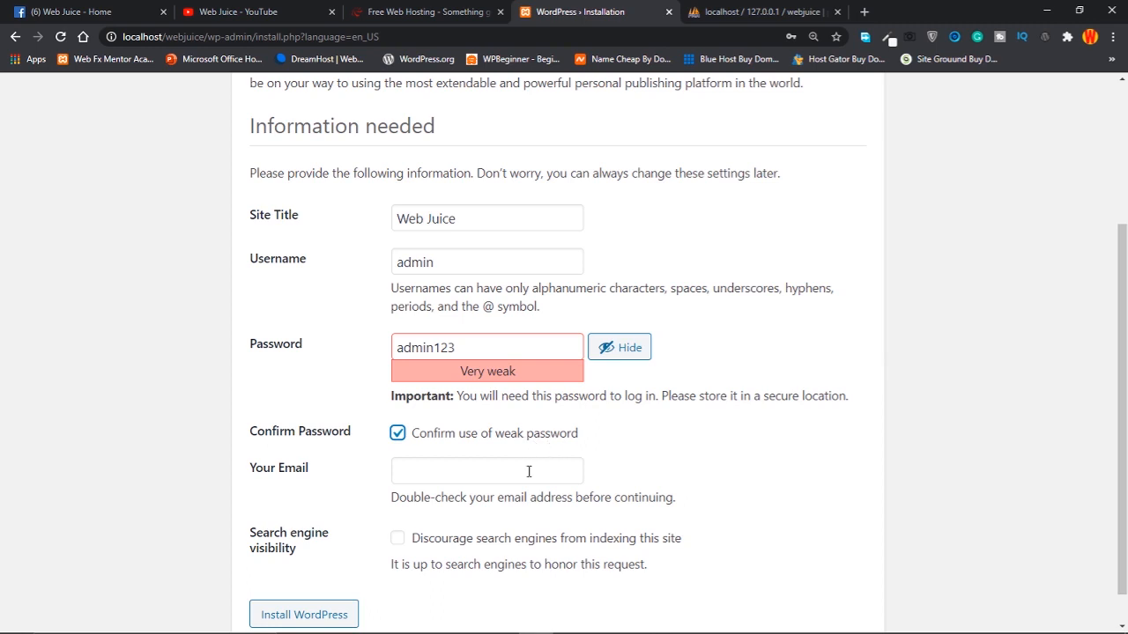
# Fill in Your Email with the saved e-mail address suggestion
pyautogui.scroll(-1, 308, 478)
pyautogui.click(463, 432)
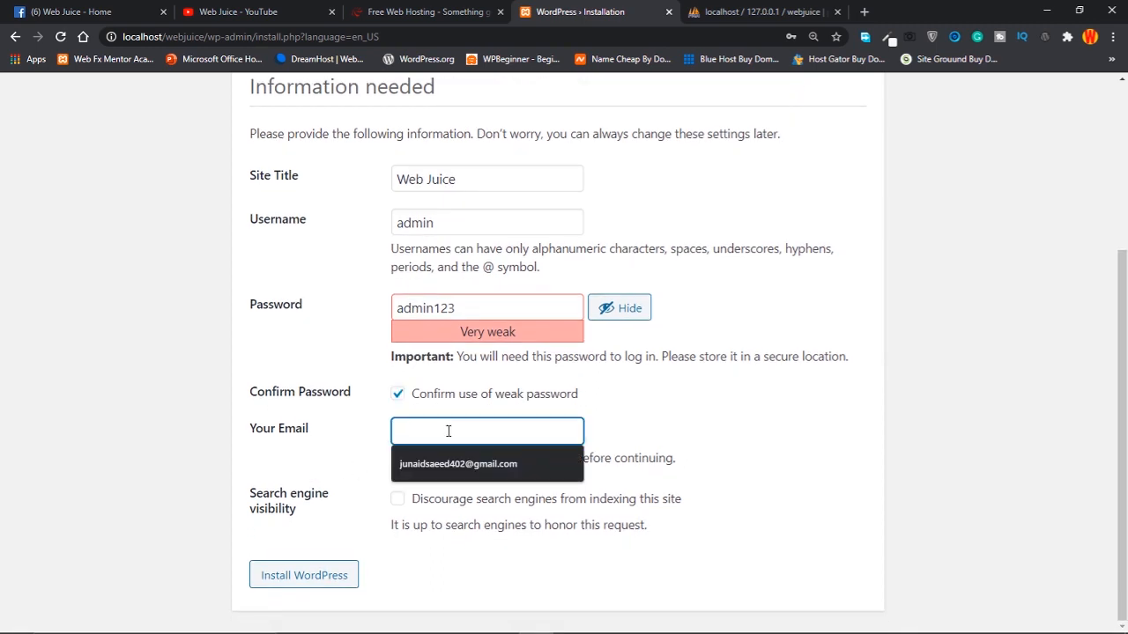
pyautogui.click(443, 461)
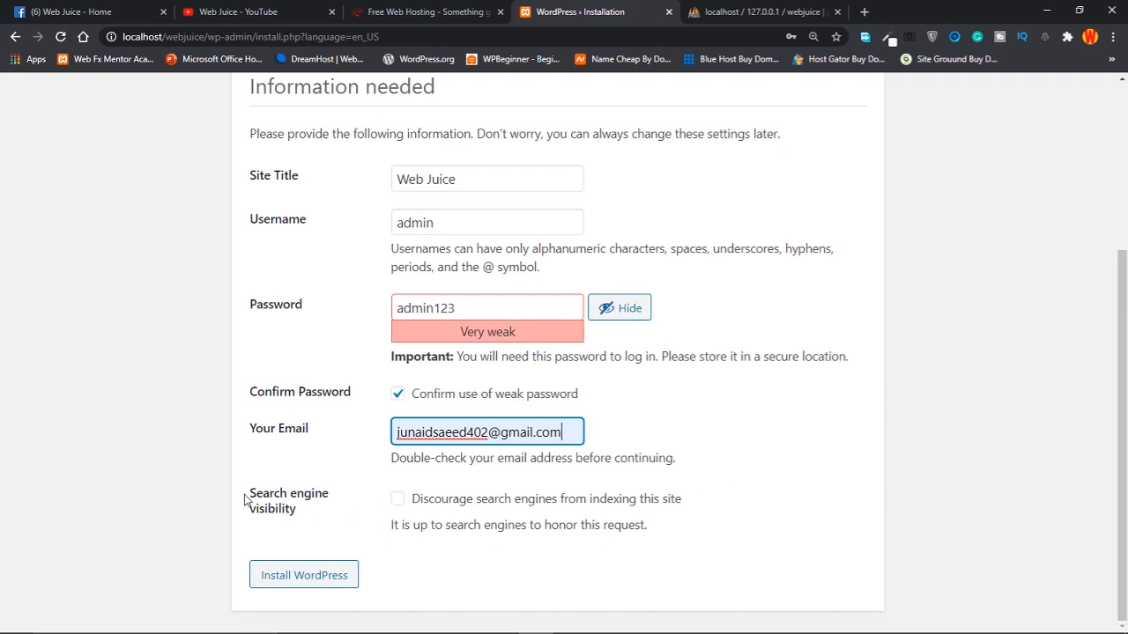
pyautogui.doubleClick(369, 488)
pyautogui.click(419, 511)
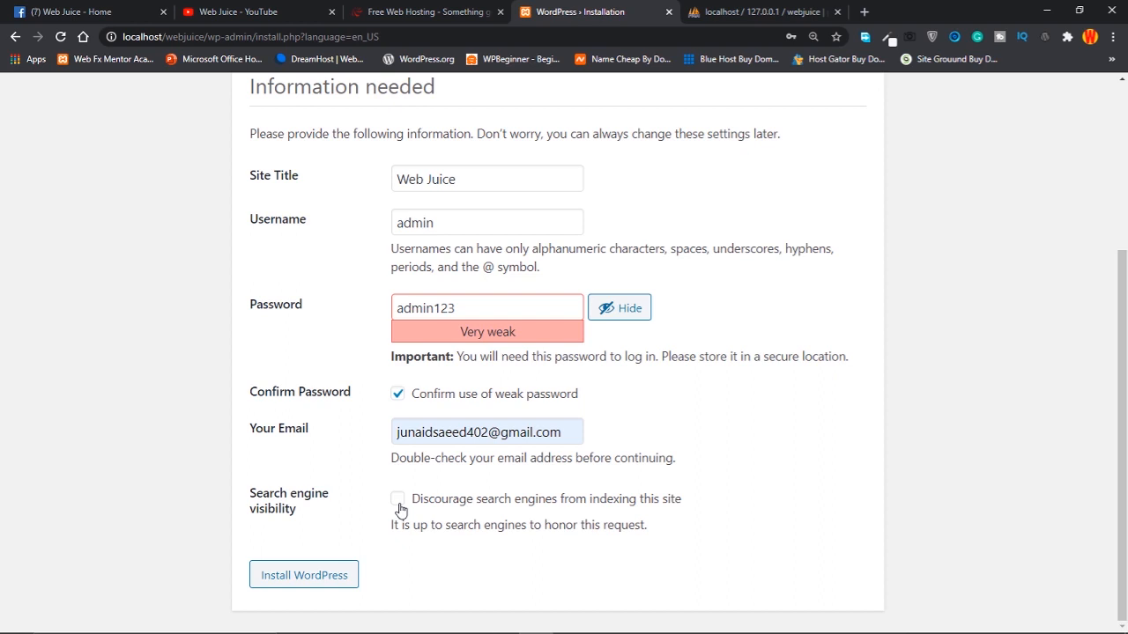
# Install WordPress for the Web Juice site and dismiss Chrome's password breach warning
pyautogui.click(318, 580)
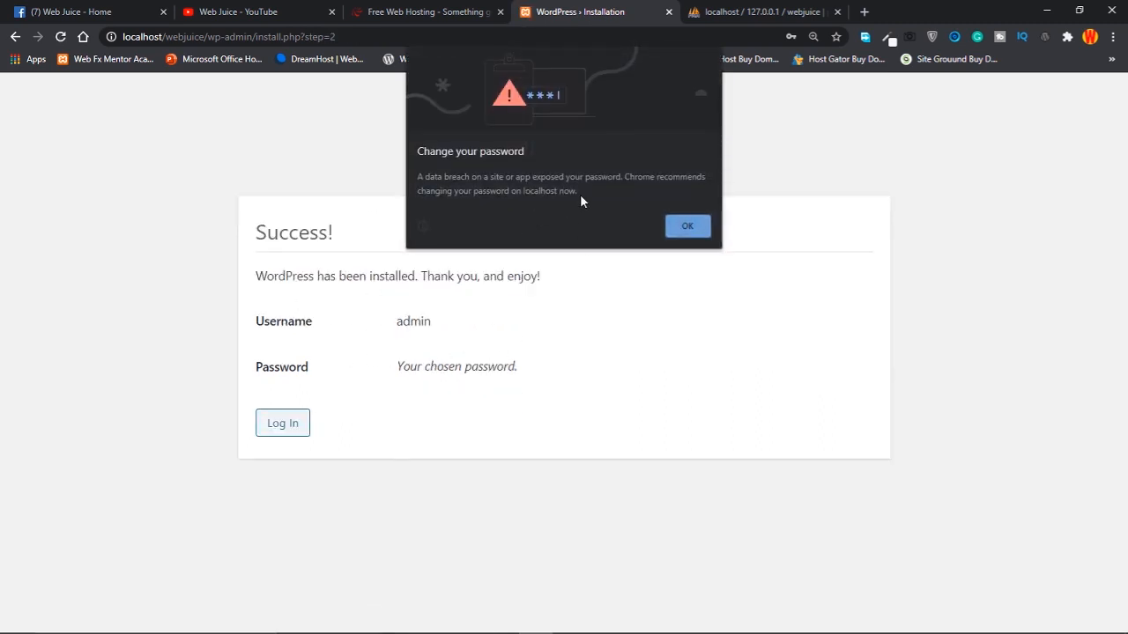
pyautogui.click(704, 232)
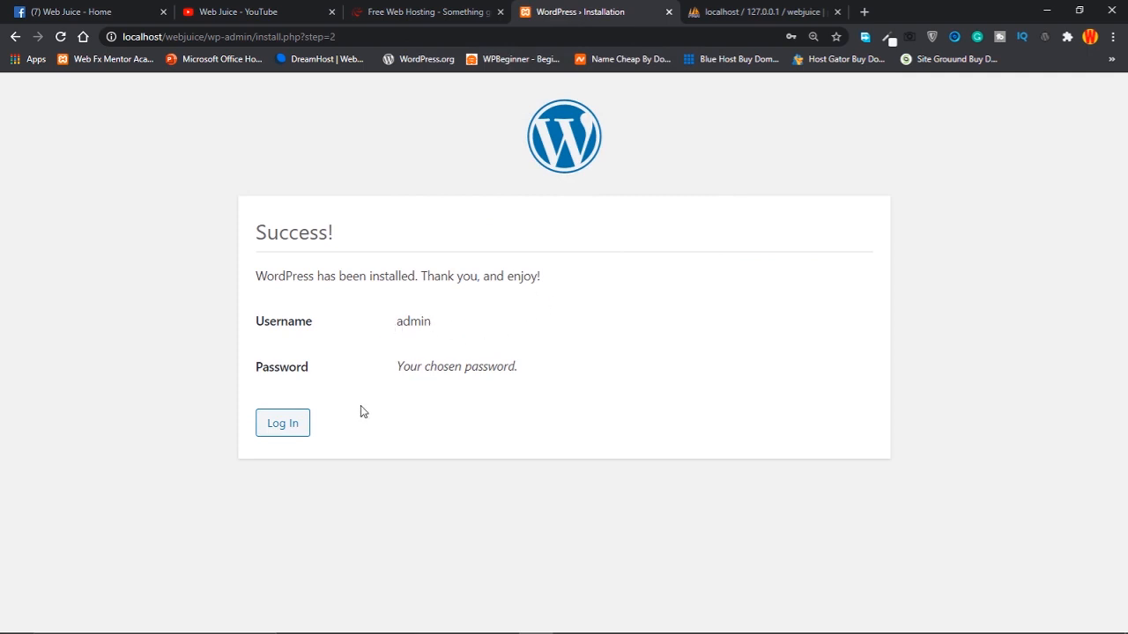
# Log in with the saved admin username and the account password, with Remember Me ticked
pyautogui.click(282, 432)
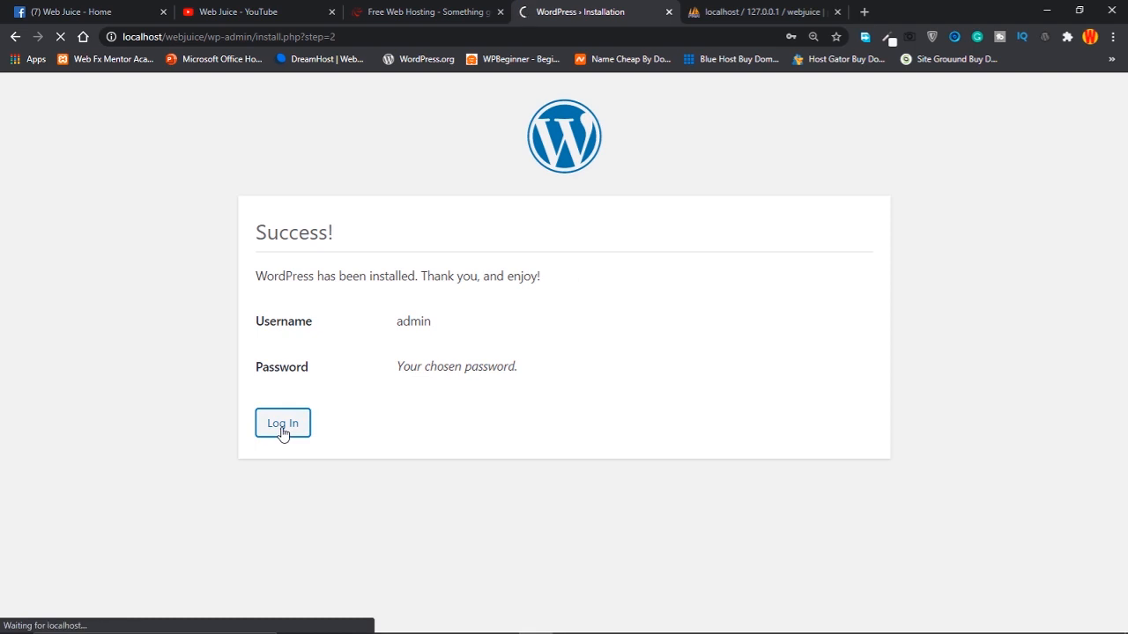
pyautogui.click(501, 327)
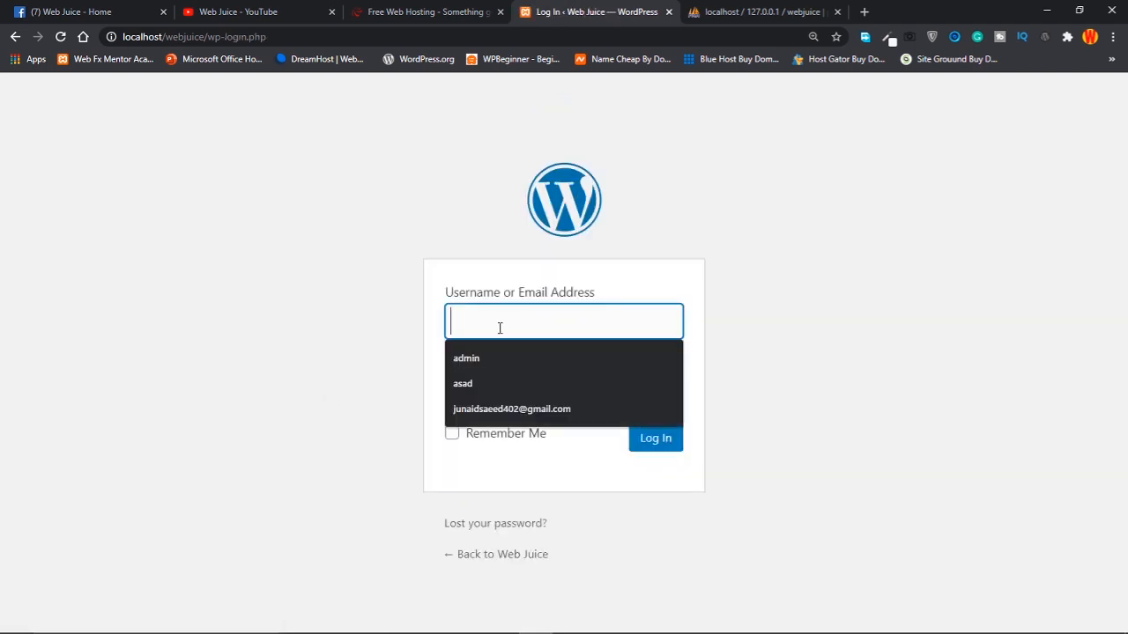
pyautogui.click(468, 359)
pyautogui.click(493, 395)
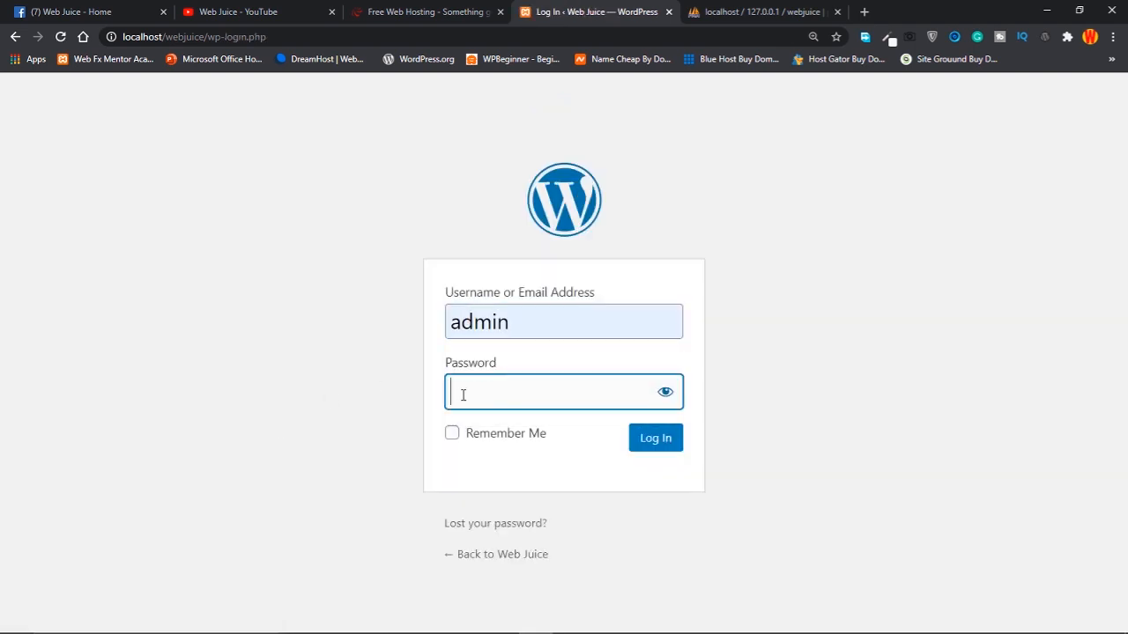
pyautogui.write('admin123')
pyautogui.click(666, 392)
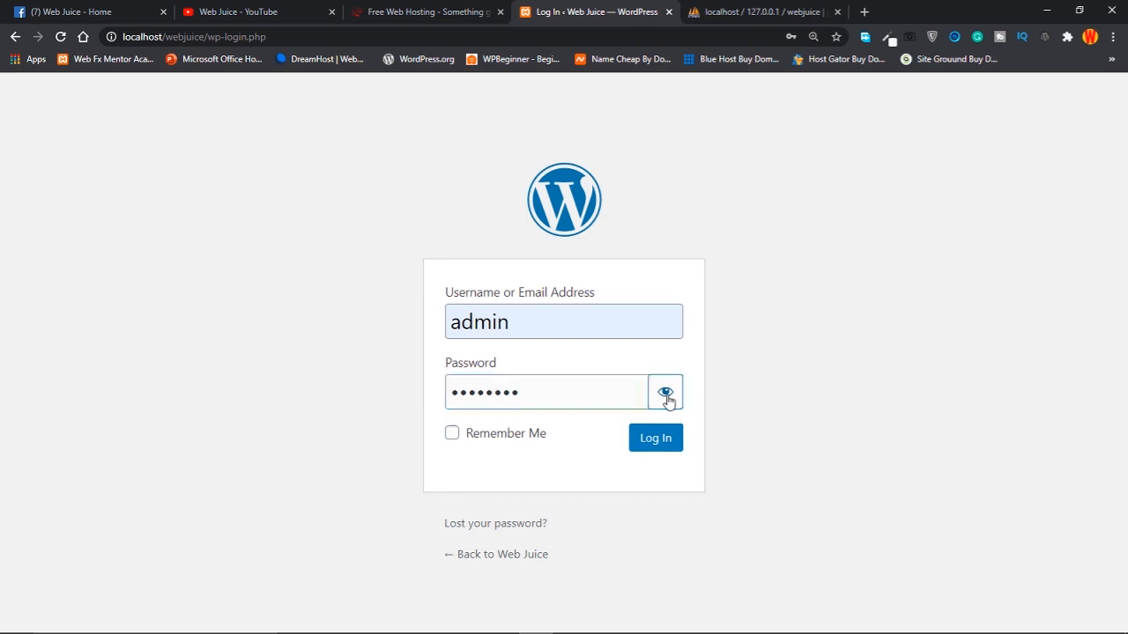
pyautogui.click(452, 433)
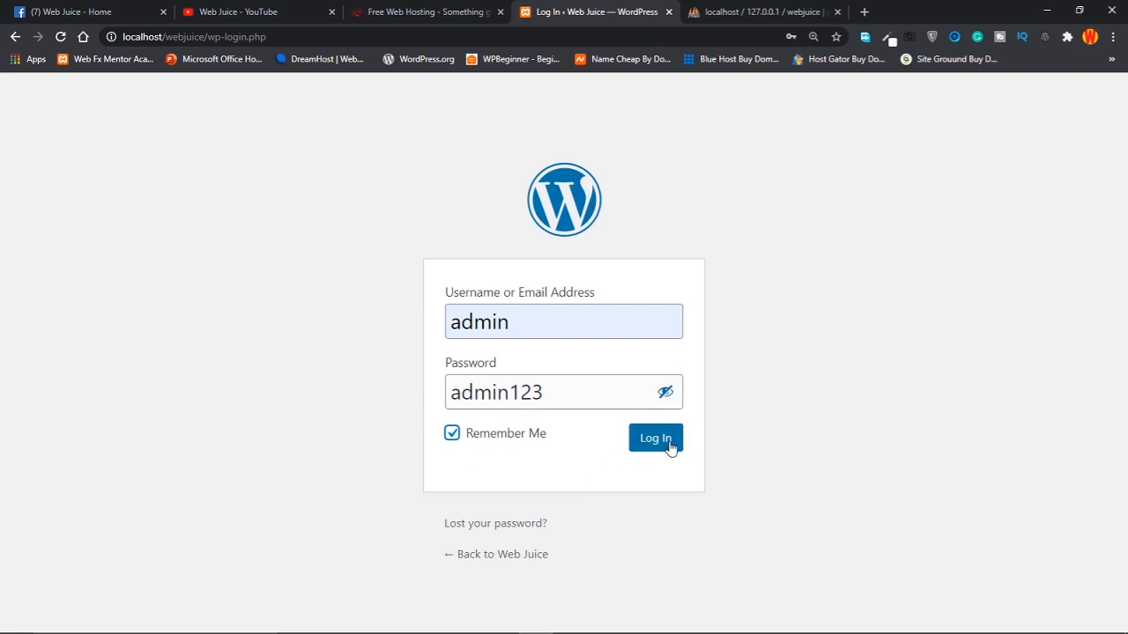
pyautogui.click(641, 451)
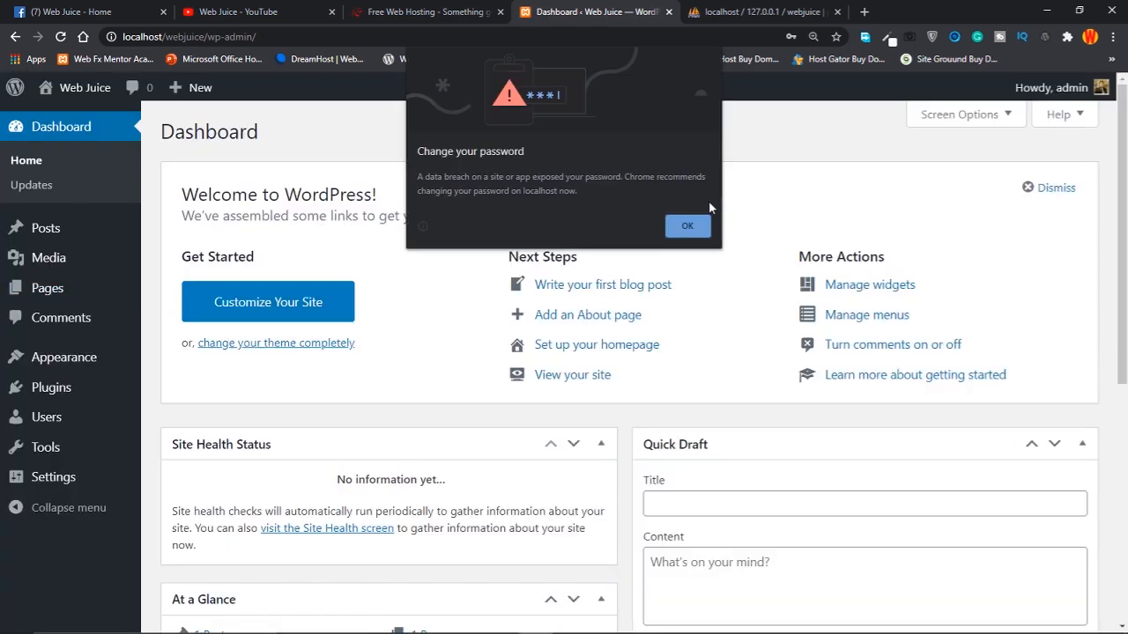
# Reset the Dashboard zoom to 100%, dismiss the password breach popup, and scroll through the Dashboard
pyautogui.hotkey('ctrl', '-')
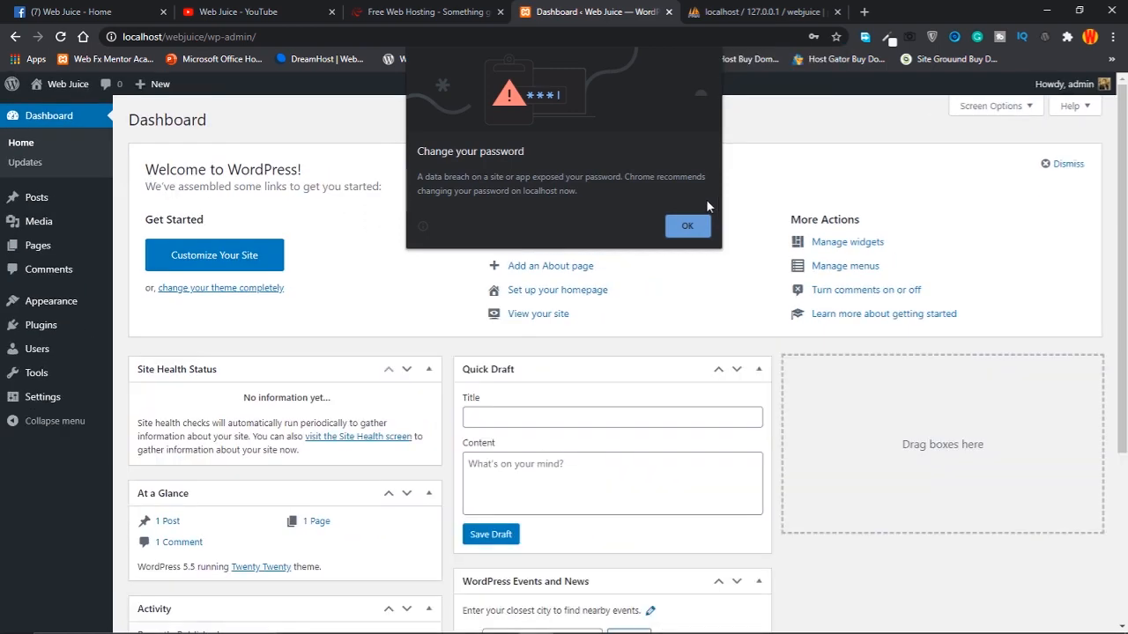
pyautogui.click(694, 225)
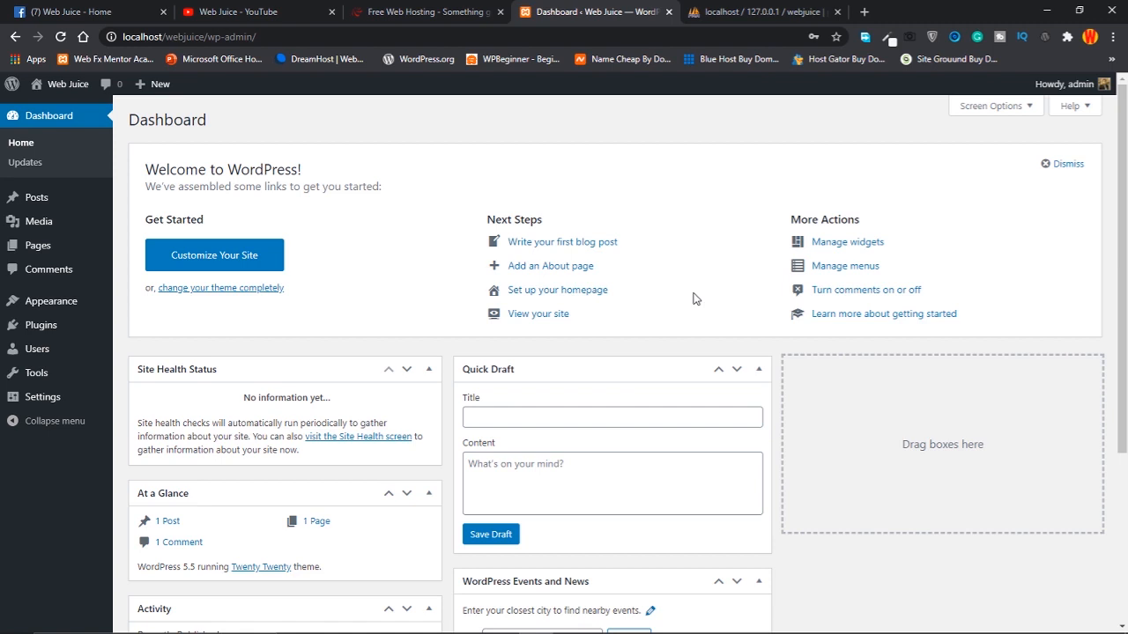
pyautogui.scroll(-3, 693, 299)
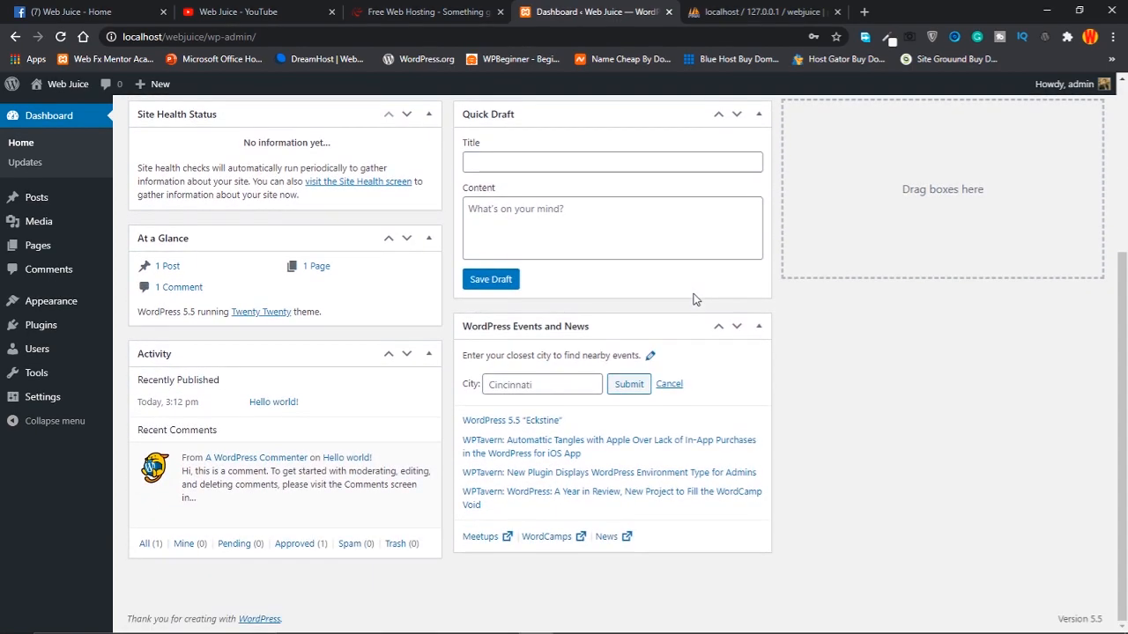
pyautogui.scroll(3, 736, 386)
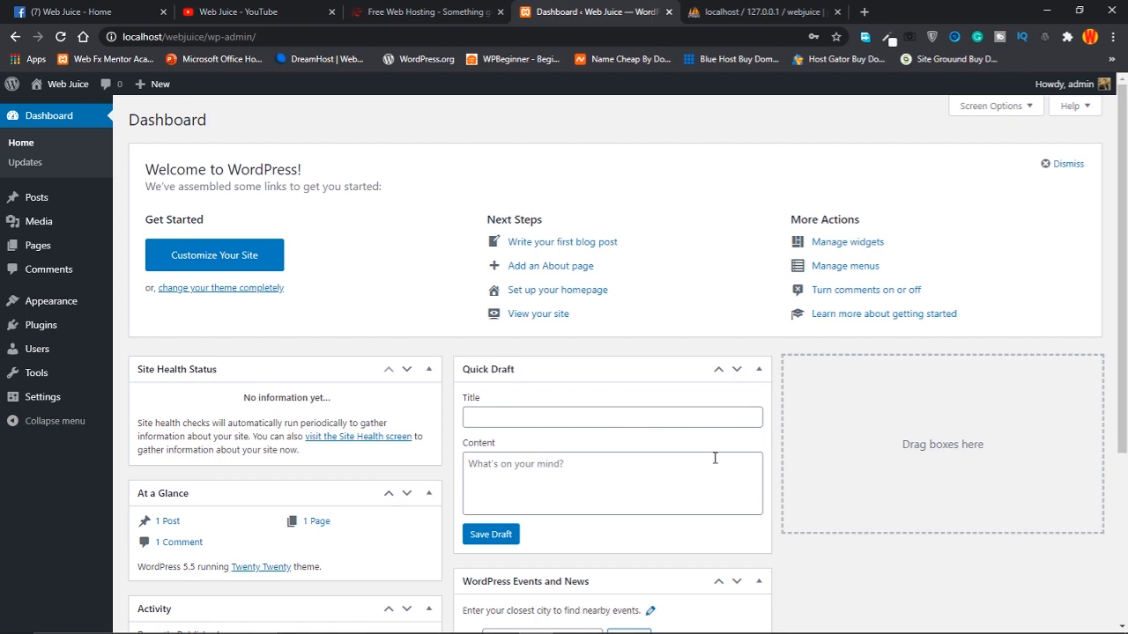
# Check the XAMPP icon among the hidden tray icons, then switch to the 000webhost tab
pyautogui.click(417, 15)
pyautogui.click(587, 15)
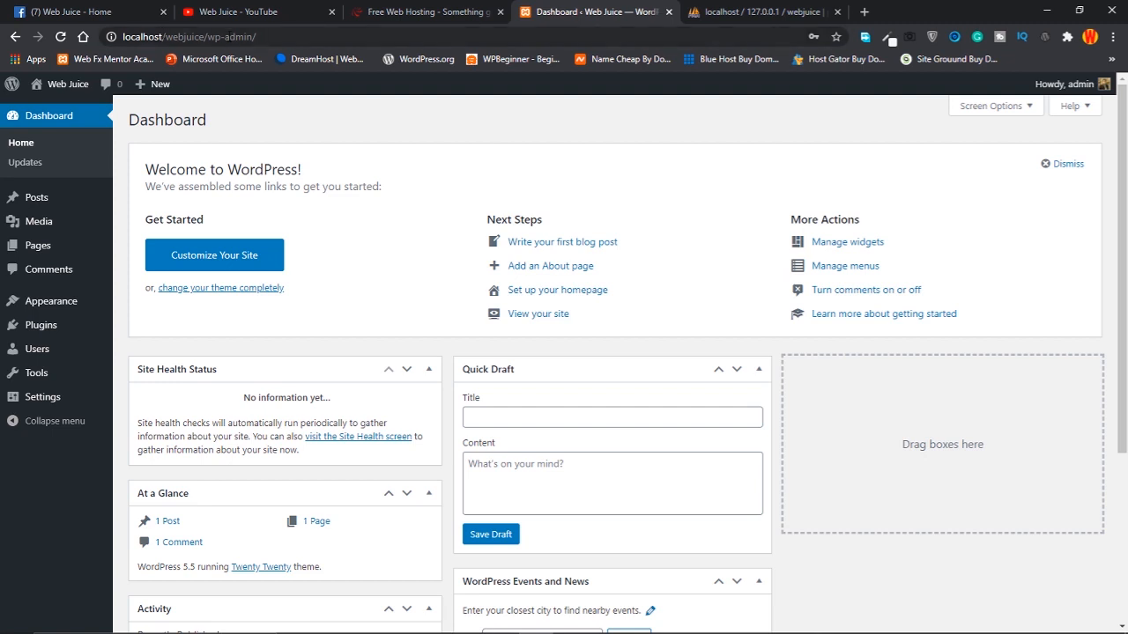
pyautogui.moveTo(738, 633)
pyautogui.click(939, 620)
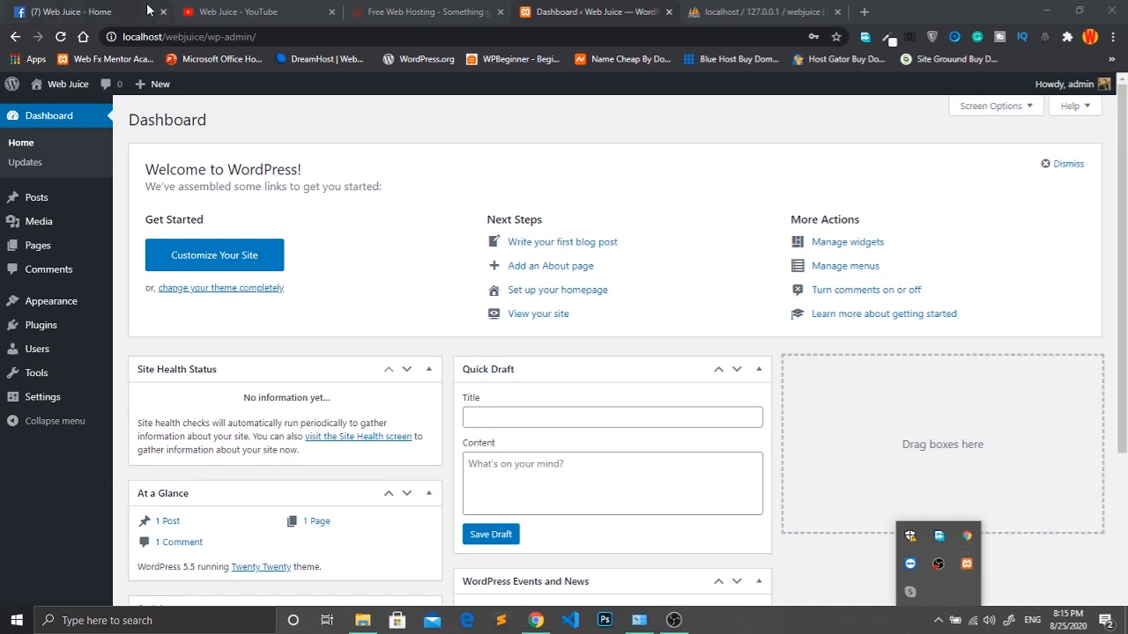
pyautogui.click(950, 217)
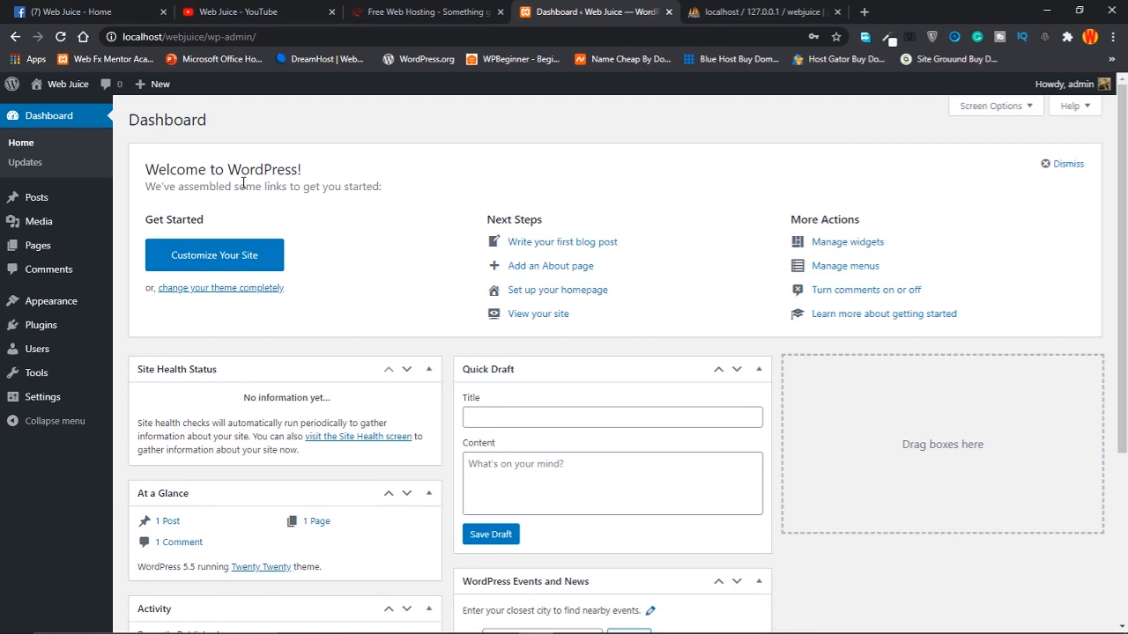
pyautogui.click(490, 10)
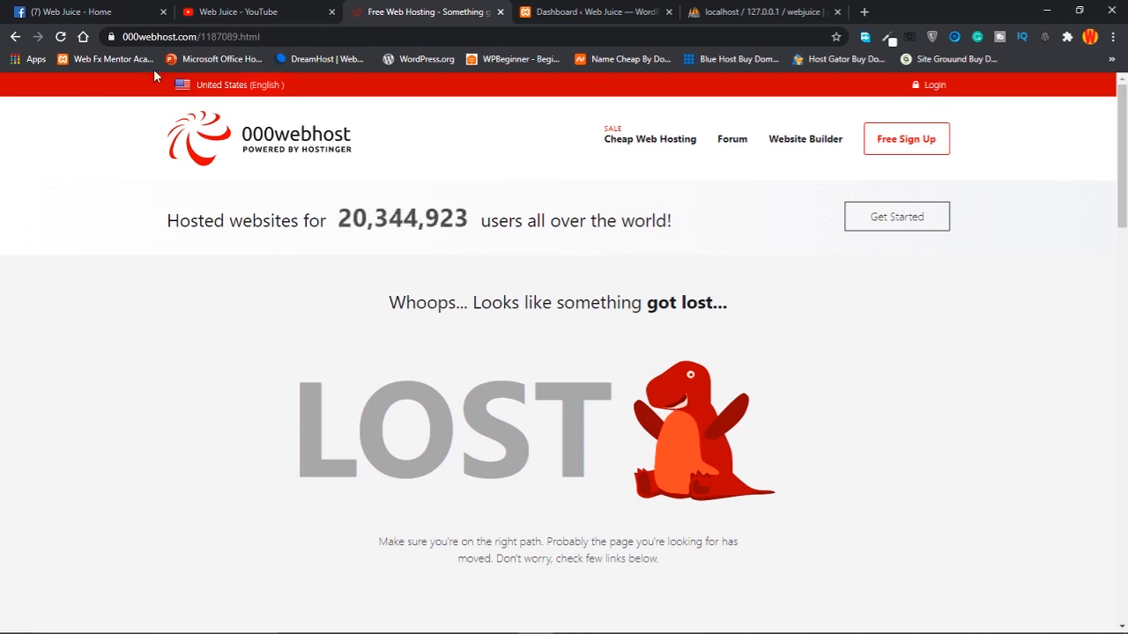
# Reload the 000webhost page and log in to the hosting account
pyautogui.click(60, 36)
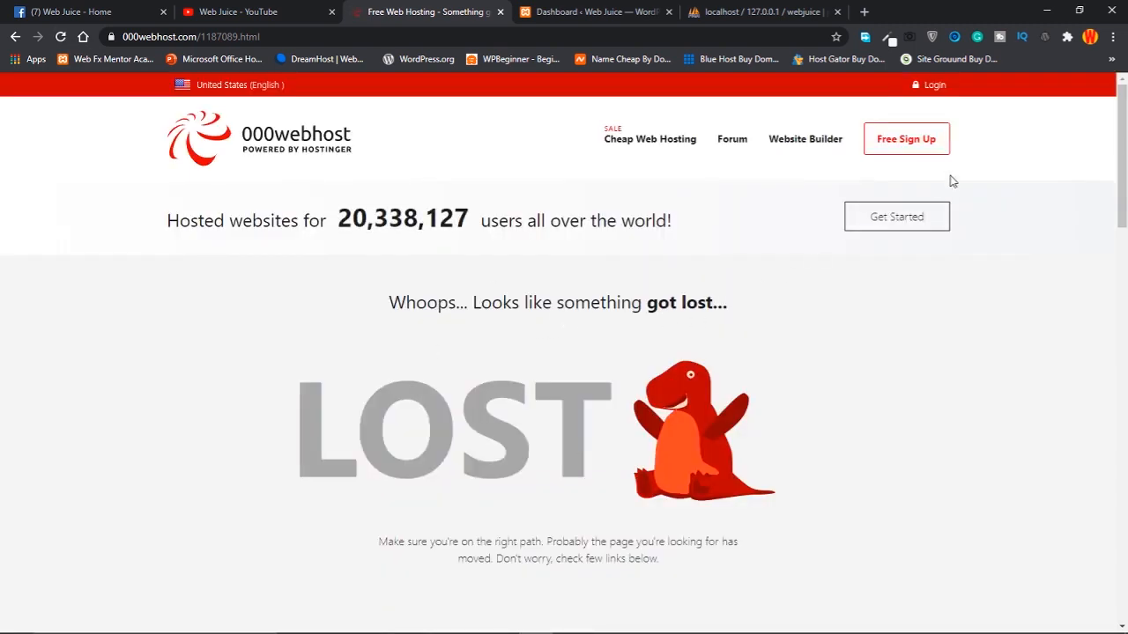
pyautogui.click(931, 84)
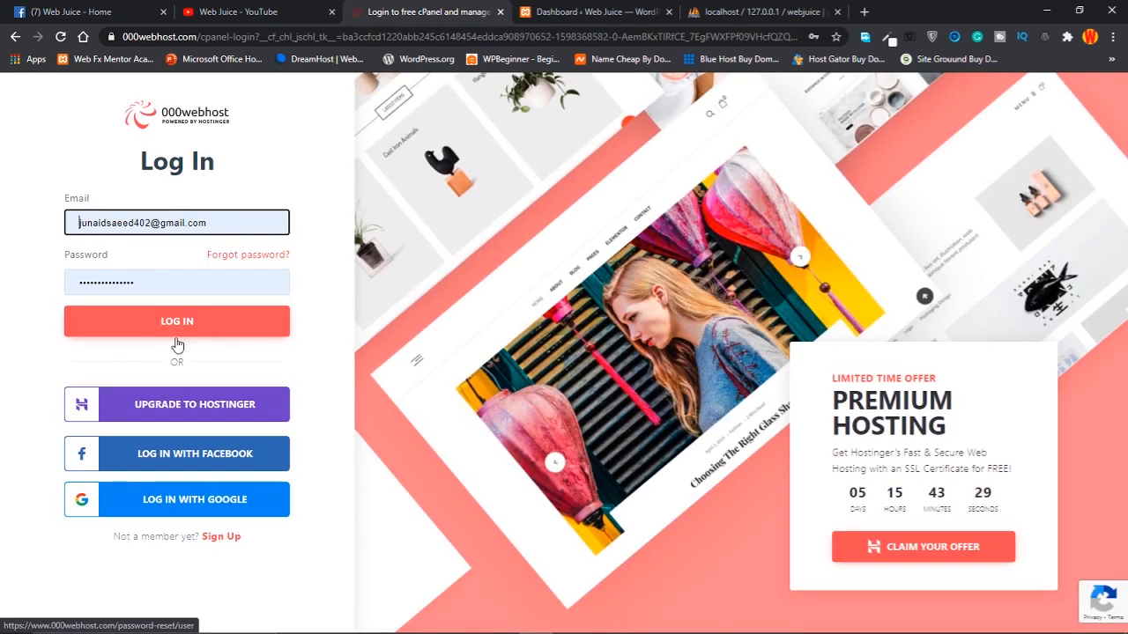
pyautogui.click(175, 326)
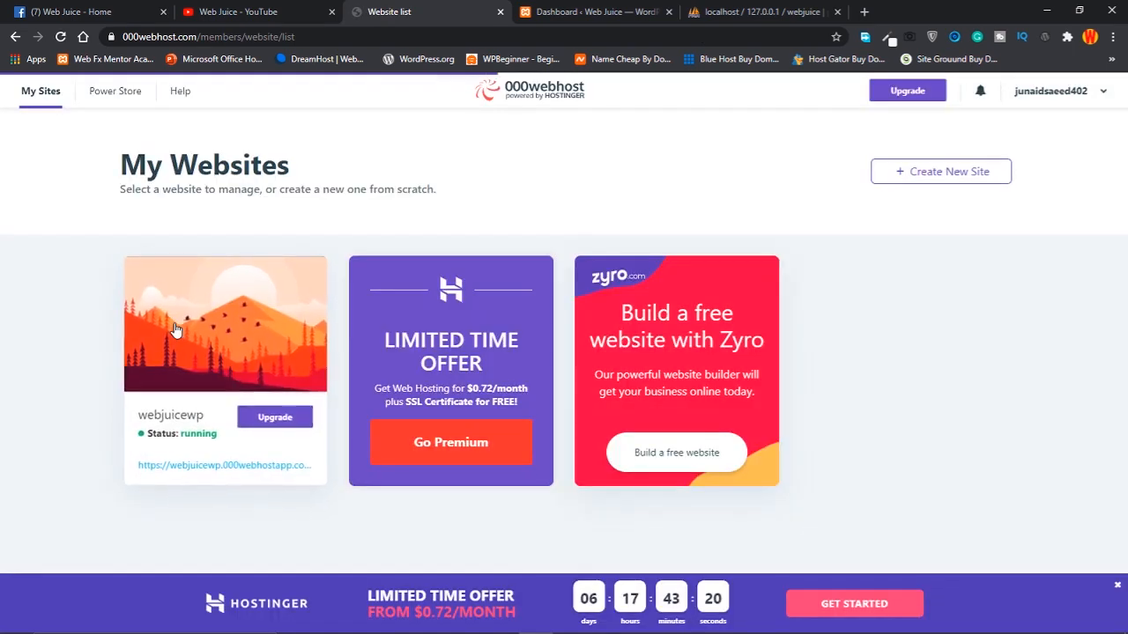
# Delete webjuicewp from its Website Settings > General page and confirm Delete Website
pyautogui.moveTo(176, 331)
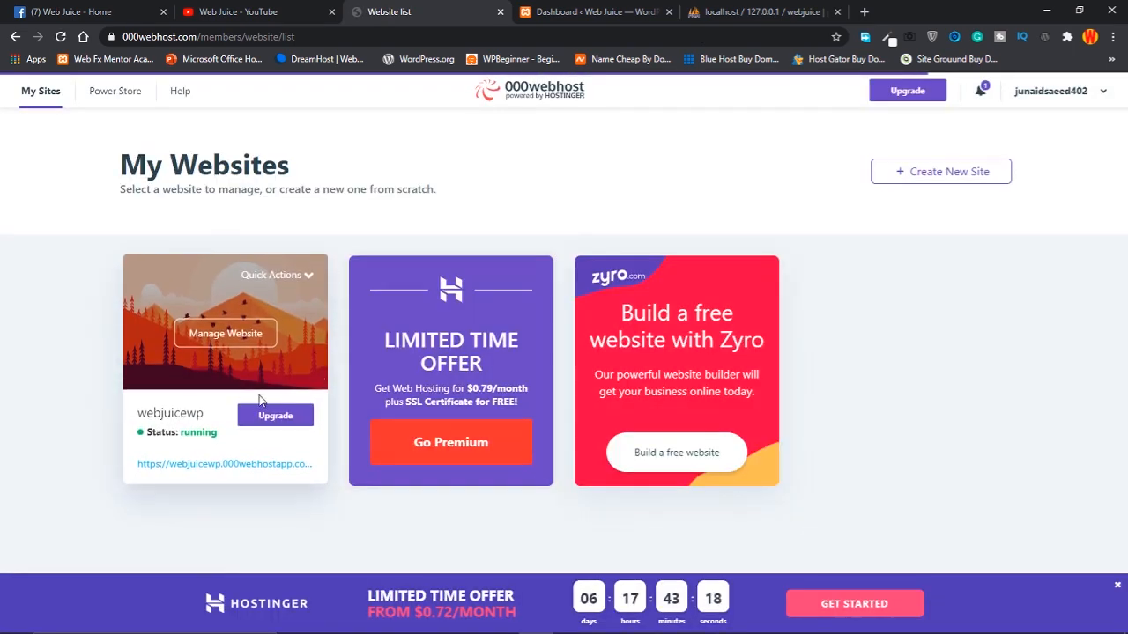
pyautogui.click(213, 336)
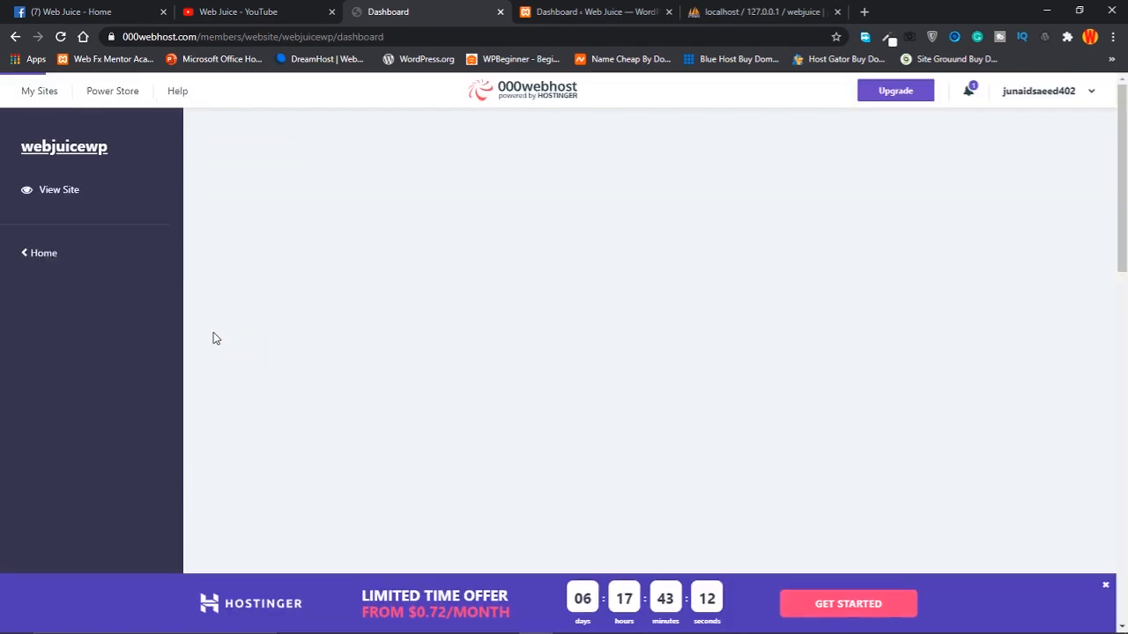
pyautogui.click(58, 323)
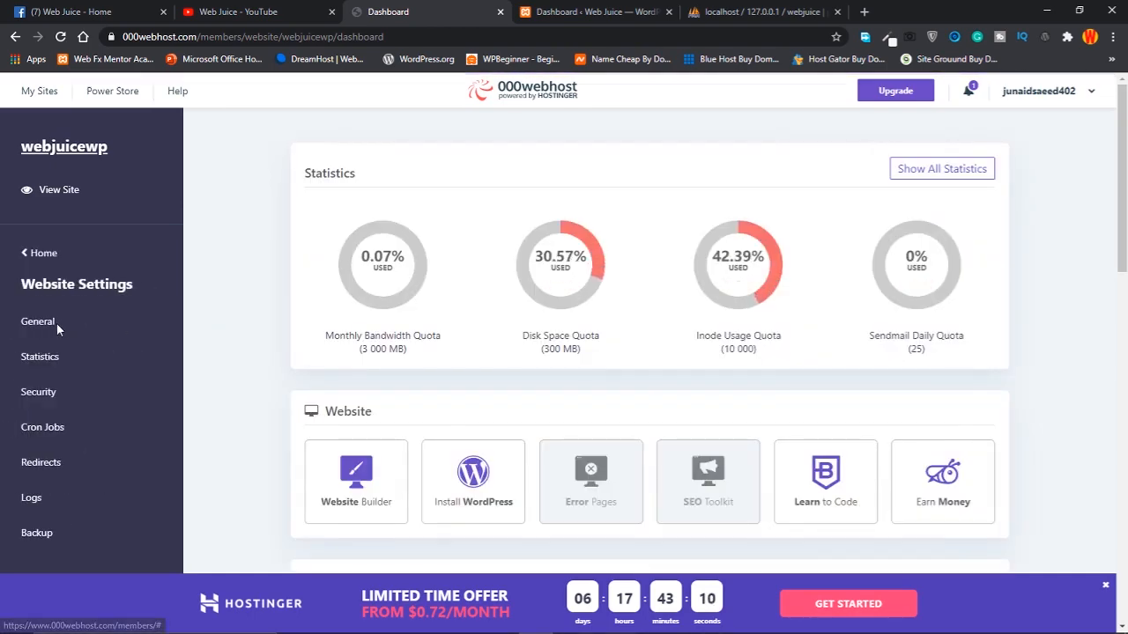
pyautogui.click(38, 322)
pyautogui.scroll(-2, 498, 411)
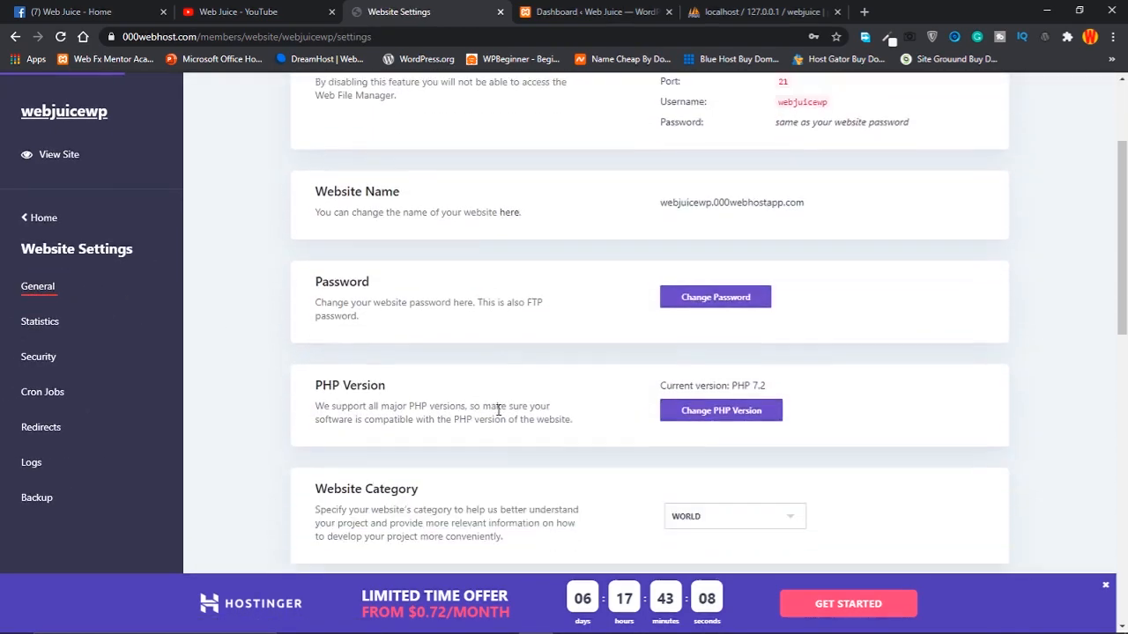
pyautogui.scroll(-9, 499, 410)
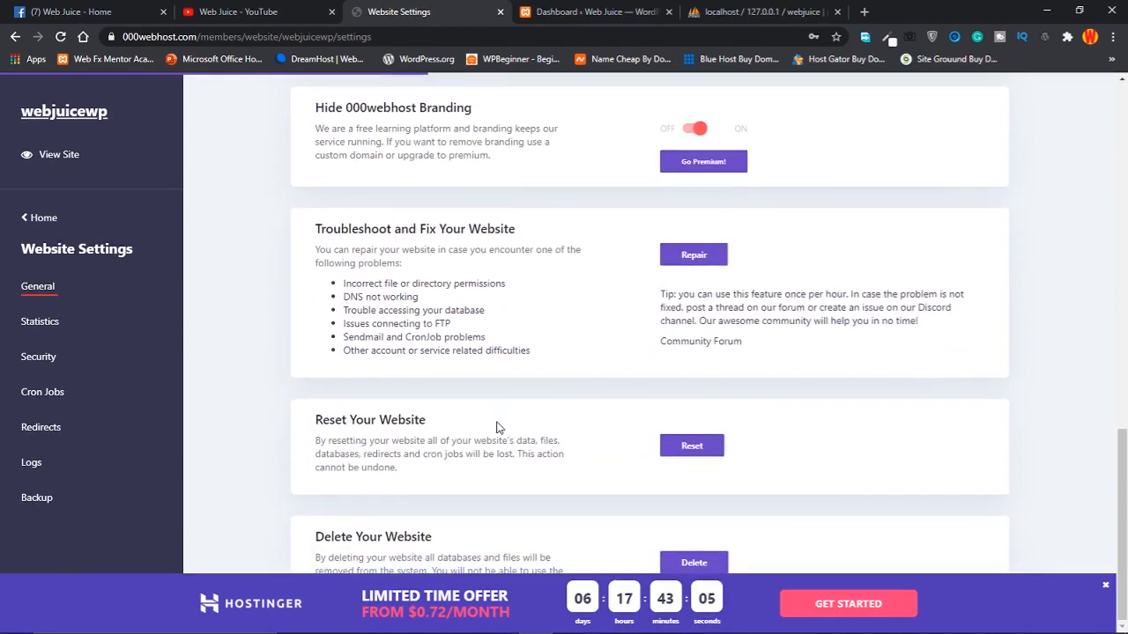
pyautogui.click(1104, 590)
pyautogui.click(680, 557)
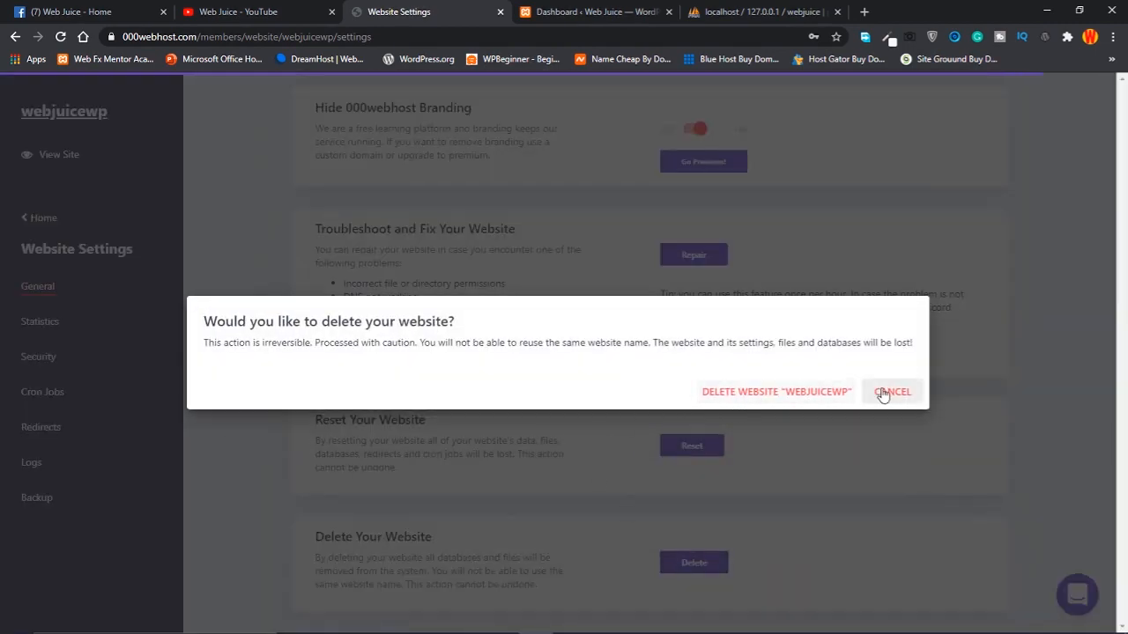
pyautogui.click(803, 393)
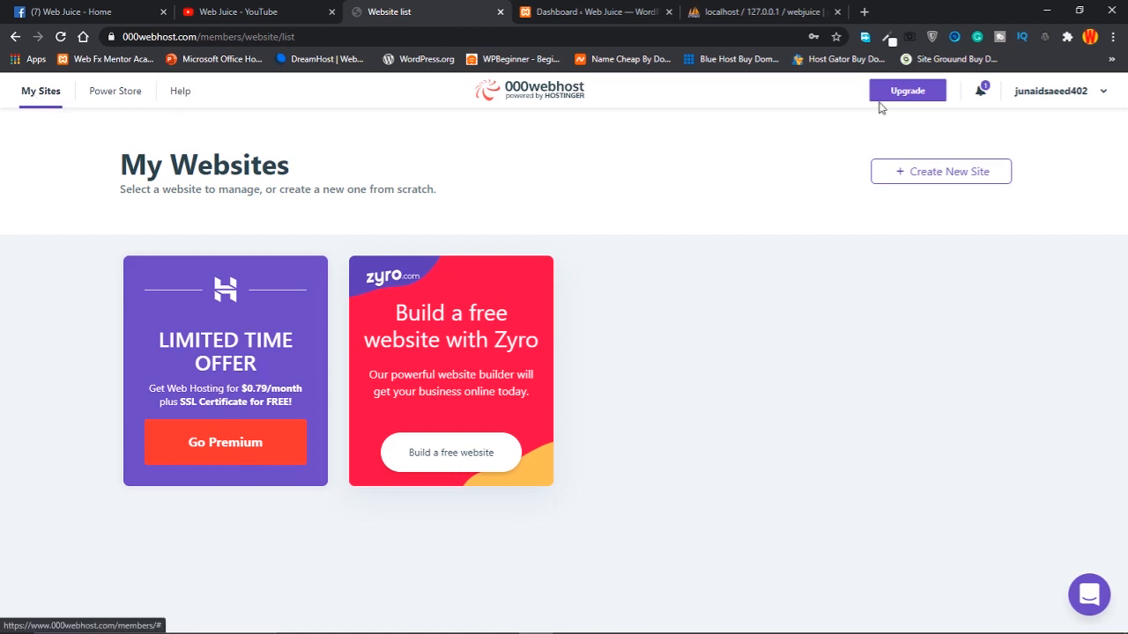
# Start a new website named webjuice3 and select the generated password to copy it
pyautogui.click(960, 174)
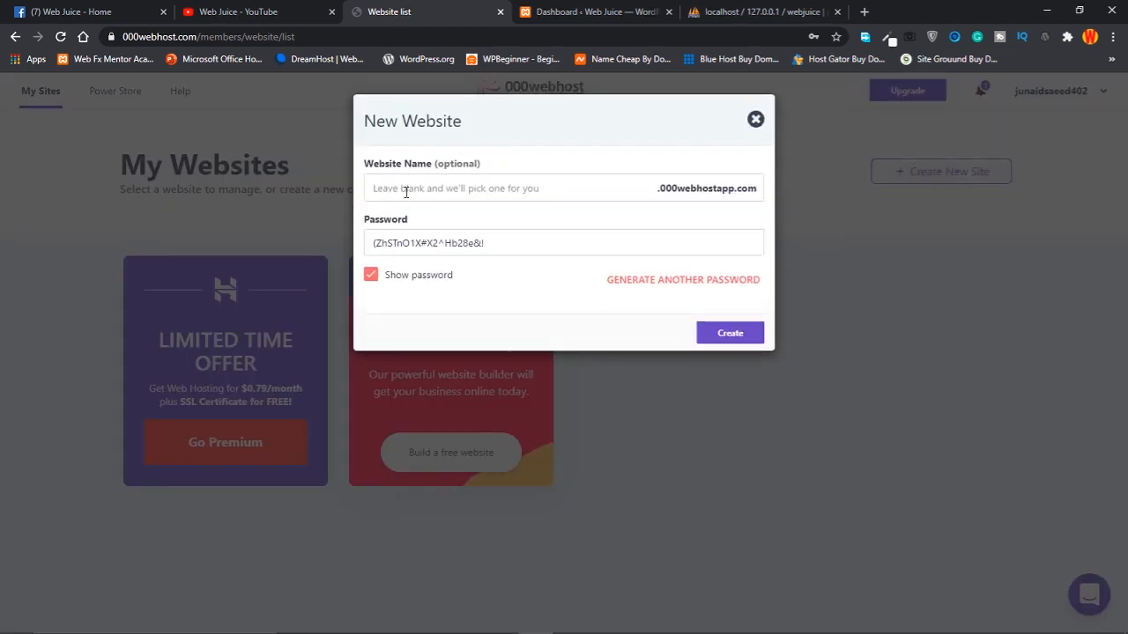
pyautogui.click(405, 192)
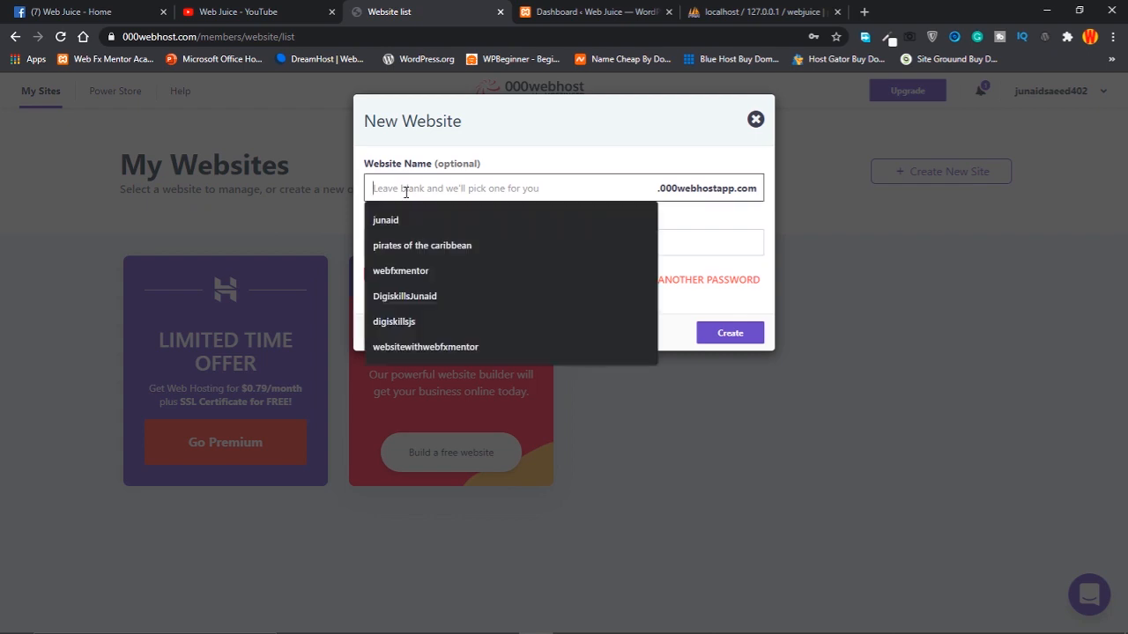
pyautogui.write('we')
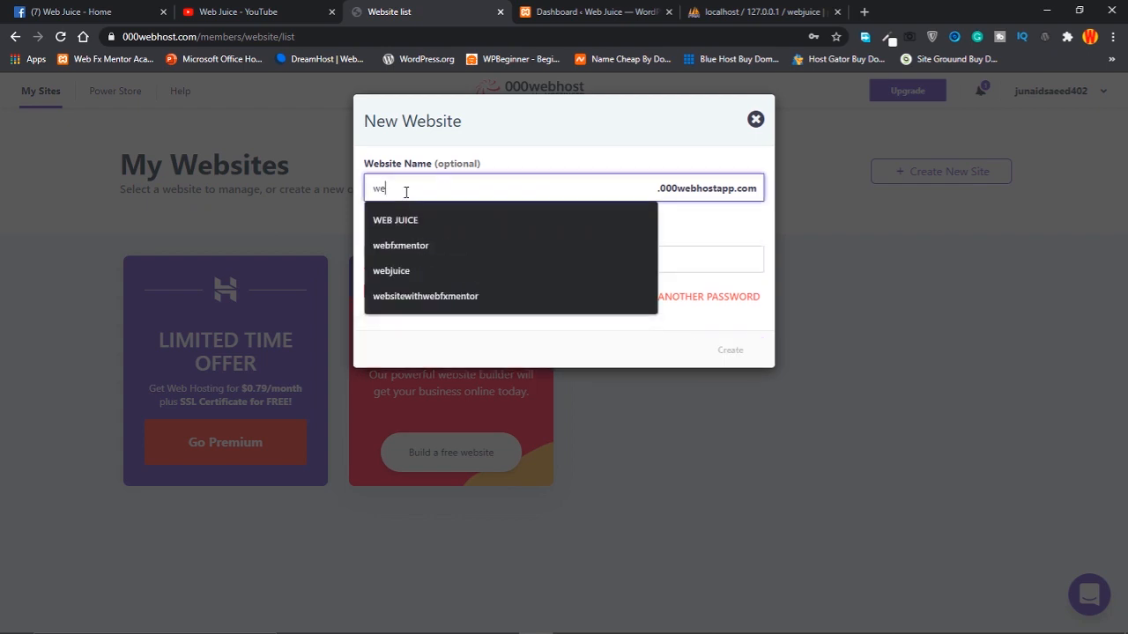
pyautogui.write('bjuice')
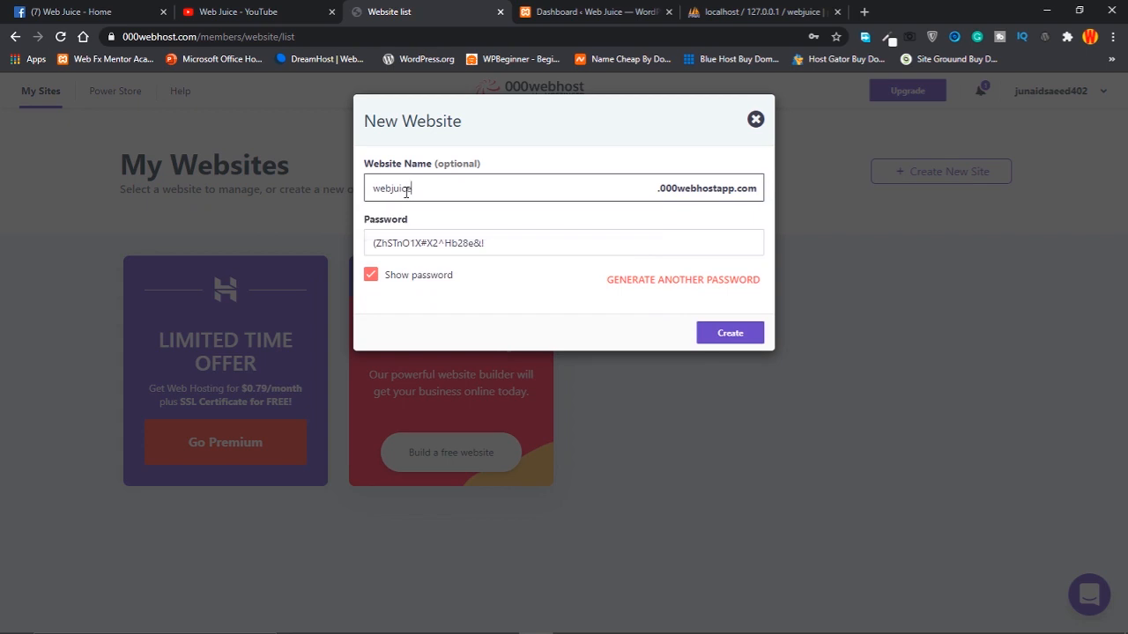
pyautogui.write('3')
pyautogui.moveTo(423, 188); pyautogui.dragTo(376, 193)
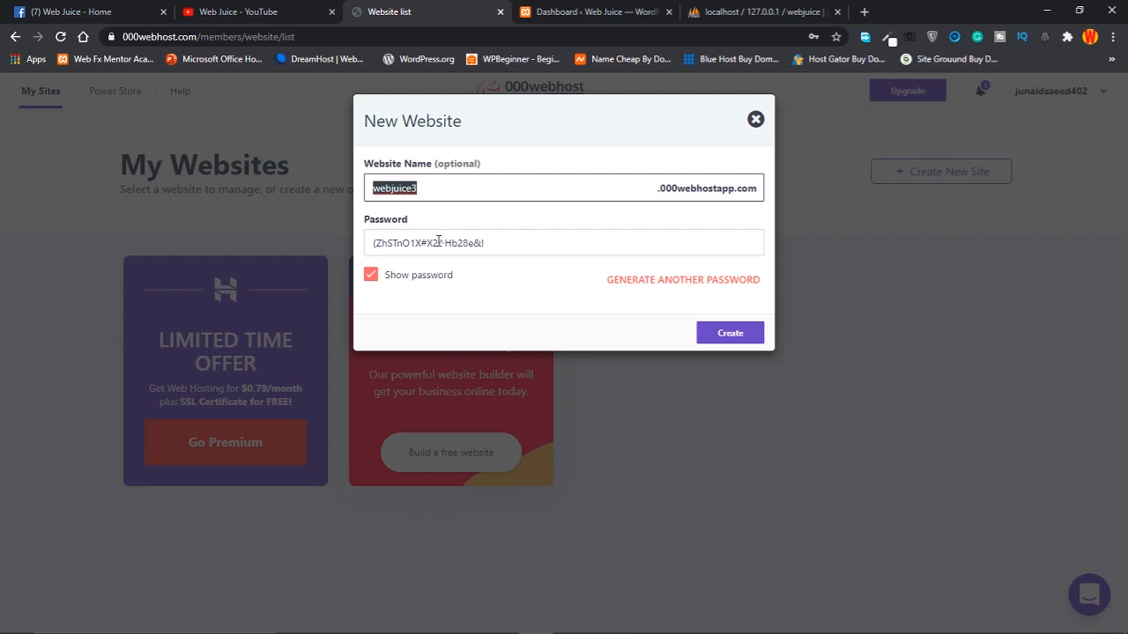
pyautogui.tripleClick(510, 245)
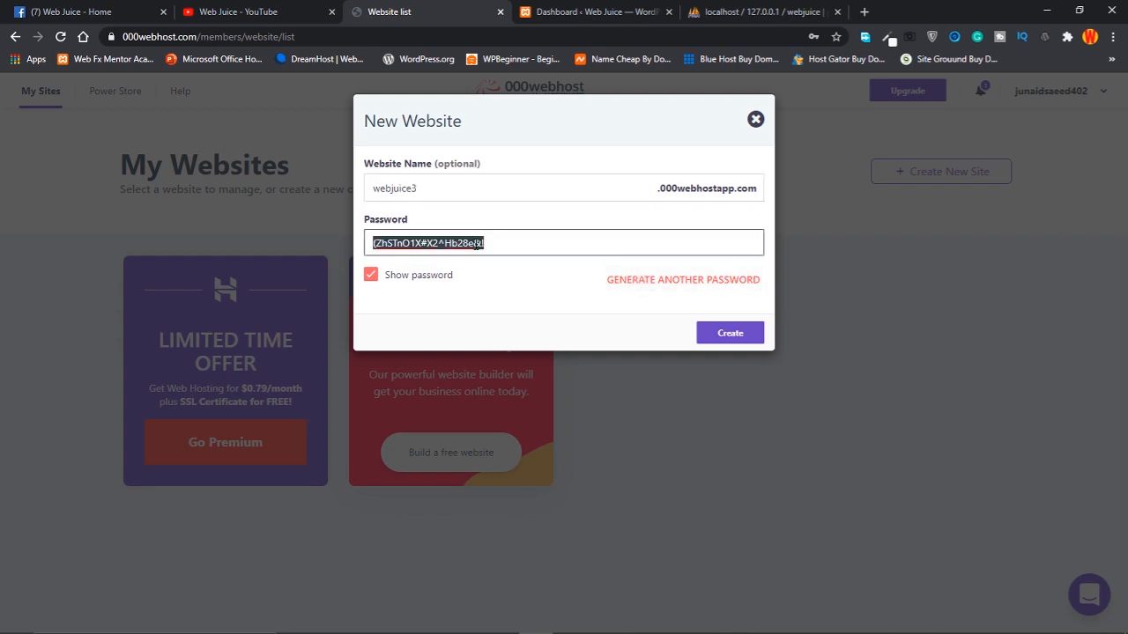
pyautogui.moveTo(514, 248); pyautogui.dragTo(363, 247)
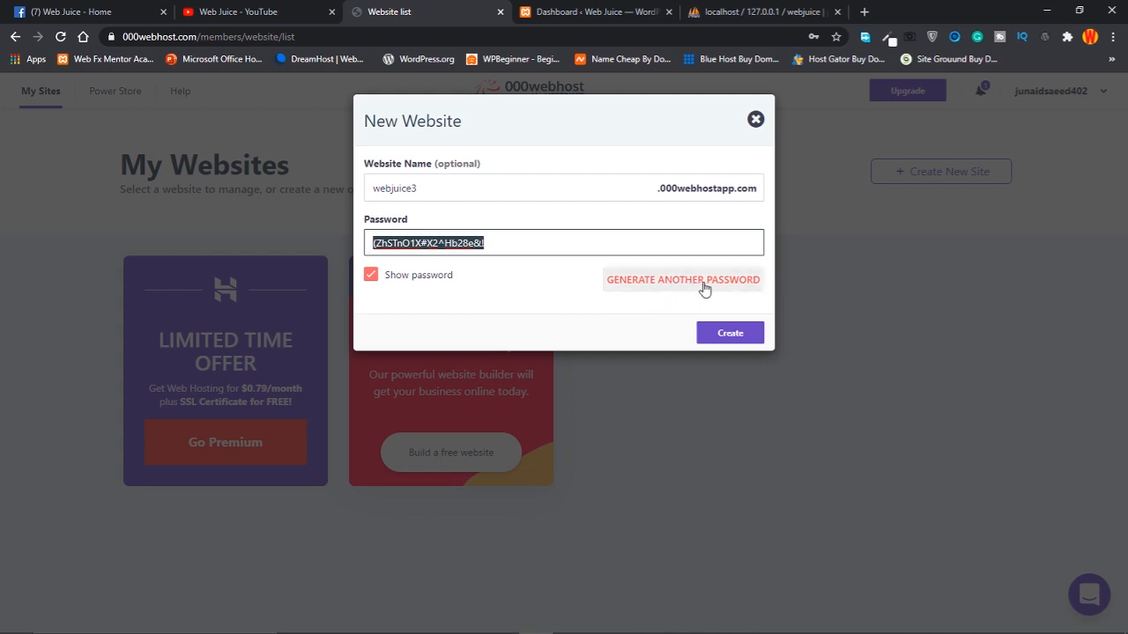
pyautogui.click(519, 245)
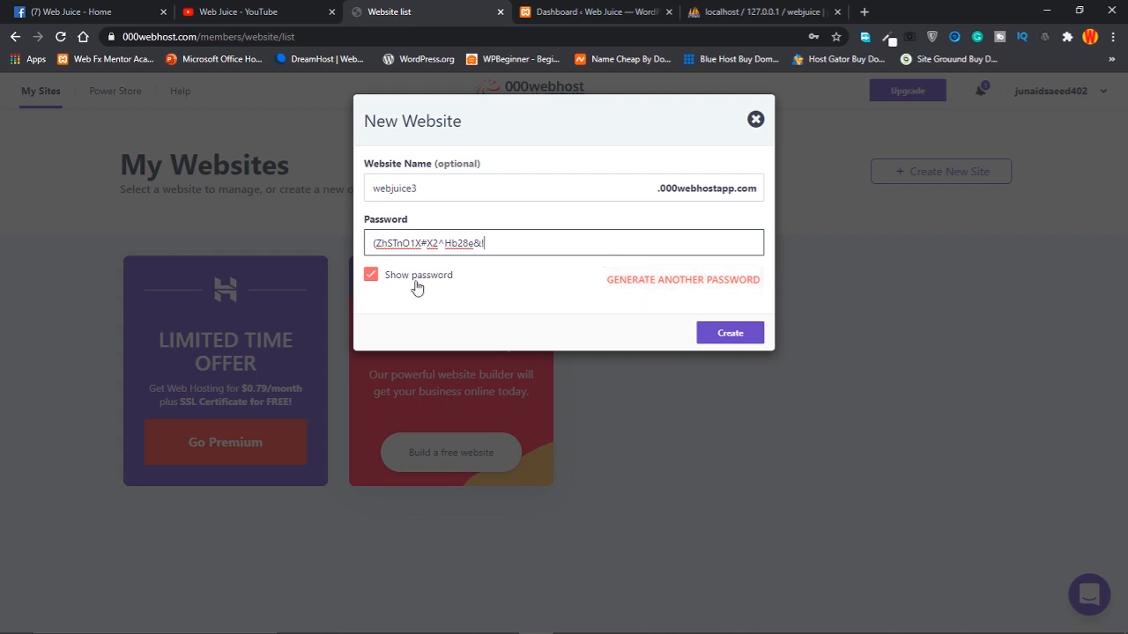
pyautogui.click(372, 276)
pyautogui.click(371, 276)
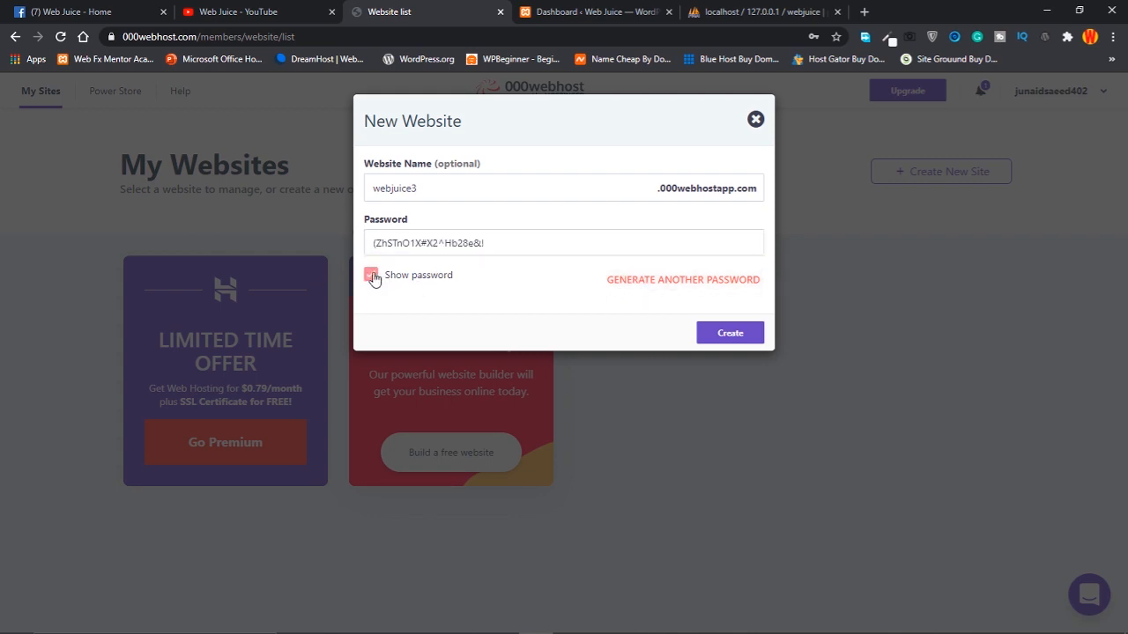
# Submit the webjuice3 site, then close the form after the internal error appears
pyautogui.click(728, 335)
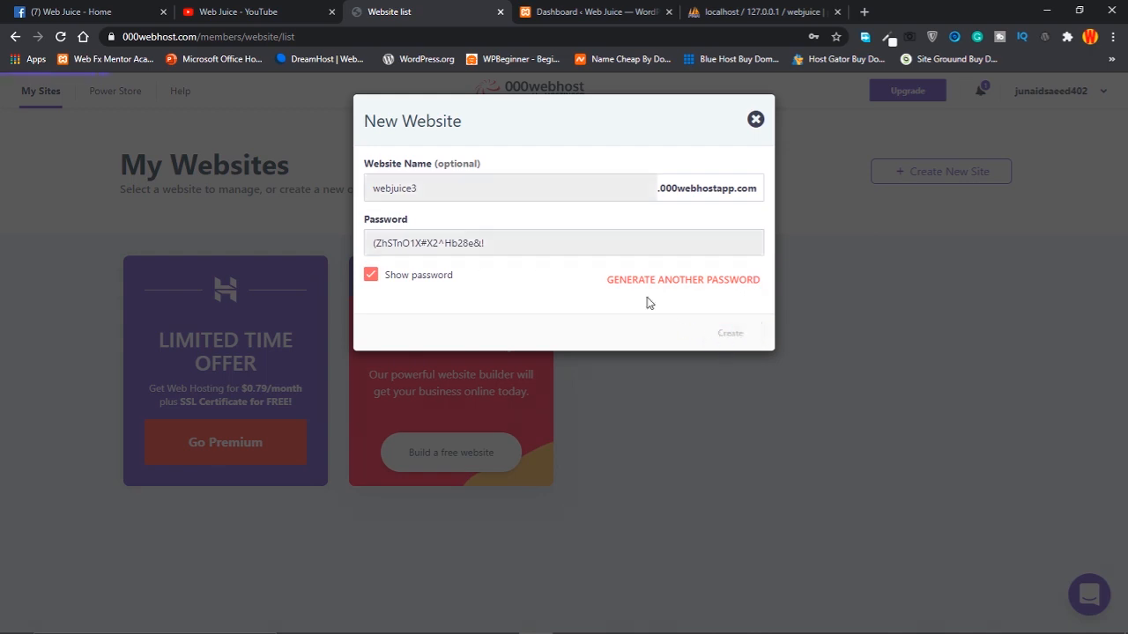
pyautogui.moveTo(659, 188); pyautogui.dragTo(732, 187)
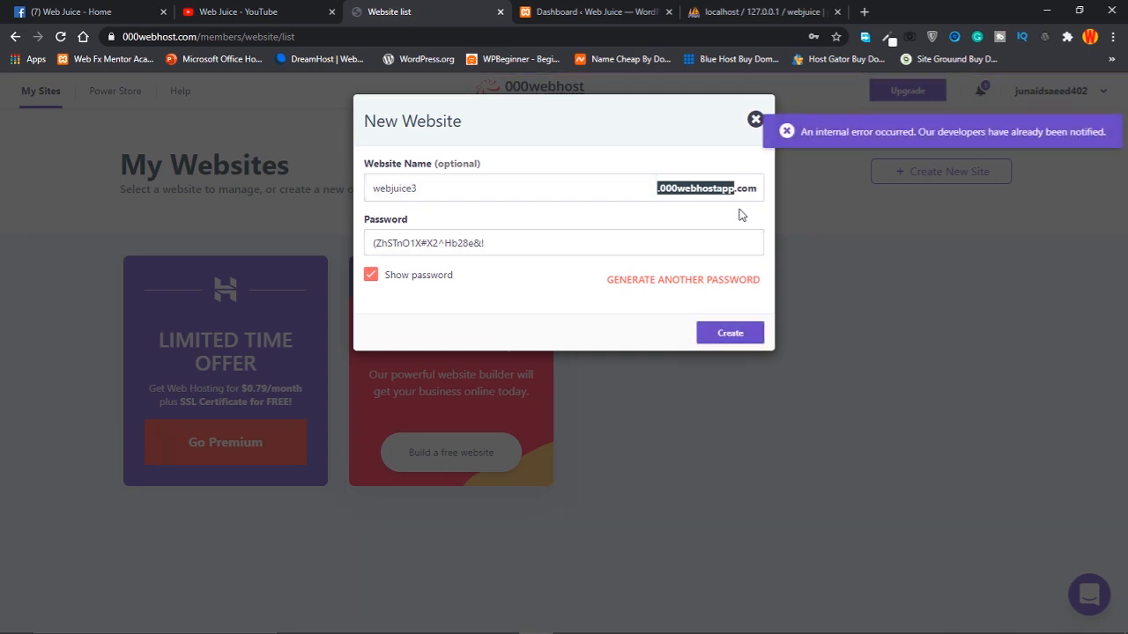
pyautogui.click(781, 136)
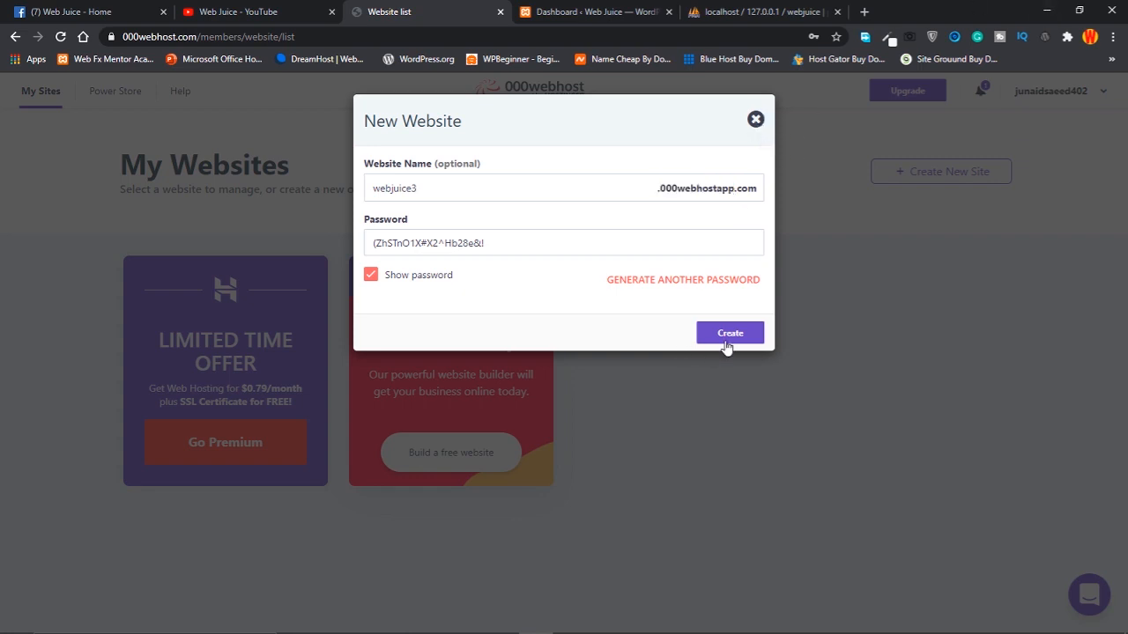
pyautogui.click(756, 120)
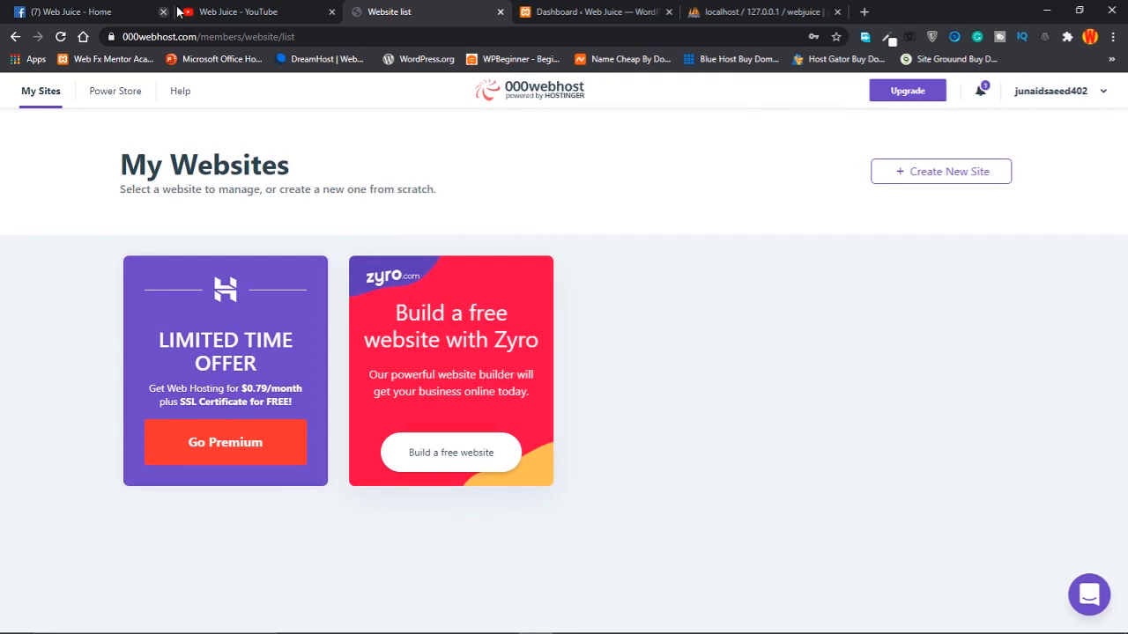
# Reload My Websites and open Manage Website on the webjuice3 card
pyautogui.click(60, 36)
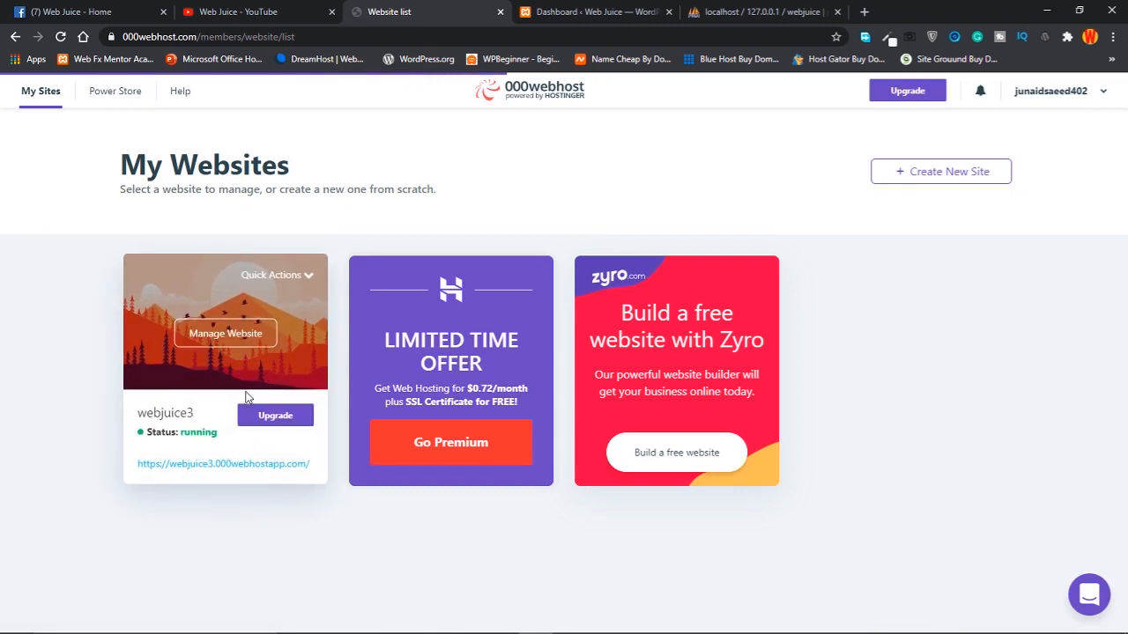
pyautogui.click(224, 332)
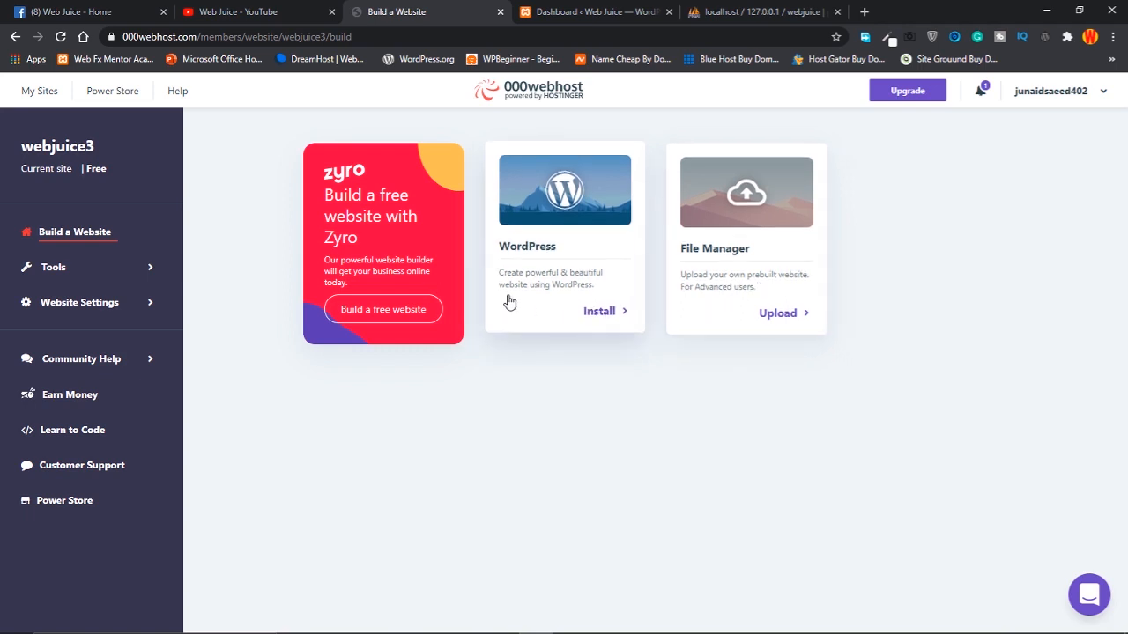
# Choose Install on the WordPress card of the Build a Website page
pyautogui.click(596, 315)
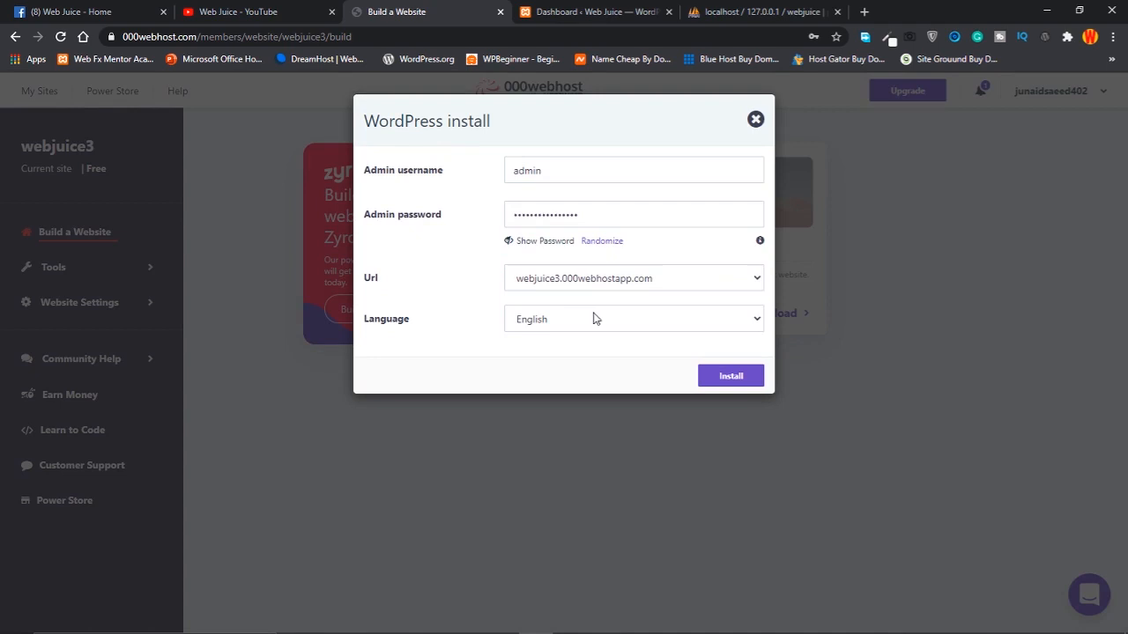
# Keep admin as the username, paste the copied password, and start the WordPress install
pyautogui.click(548, 173)
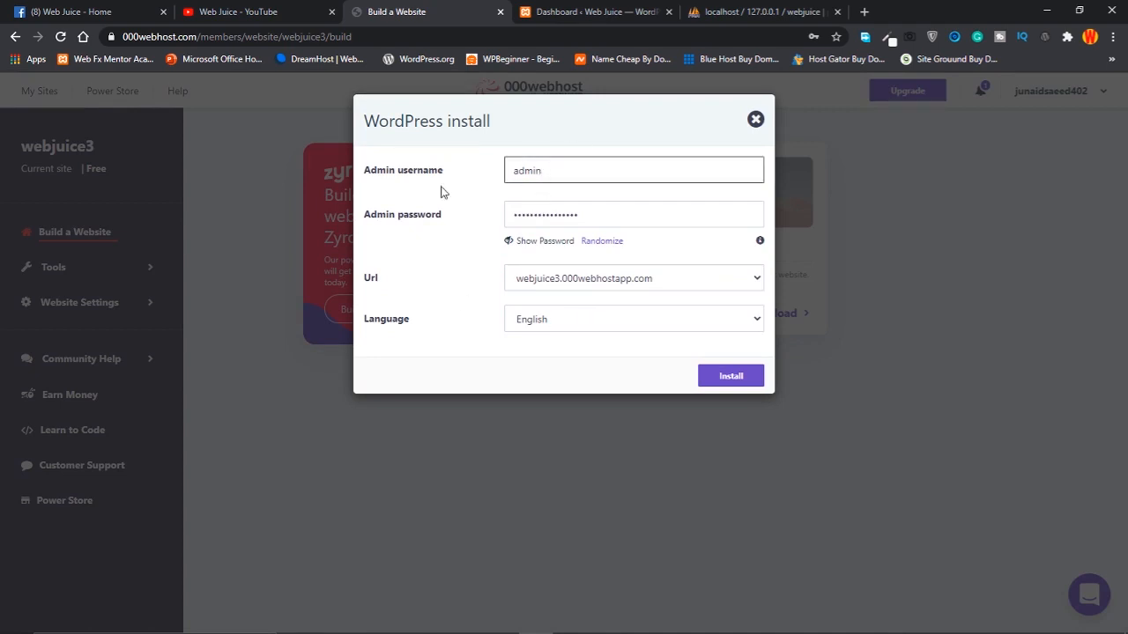
pyautogui.moveTo(559, 172); pyautogui.dragTo(491, 179)
pyautogui.moveTo(635, 213); pyautogui.dragTo(484, 216)
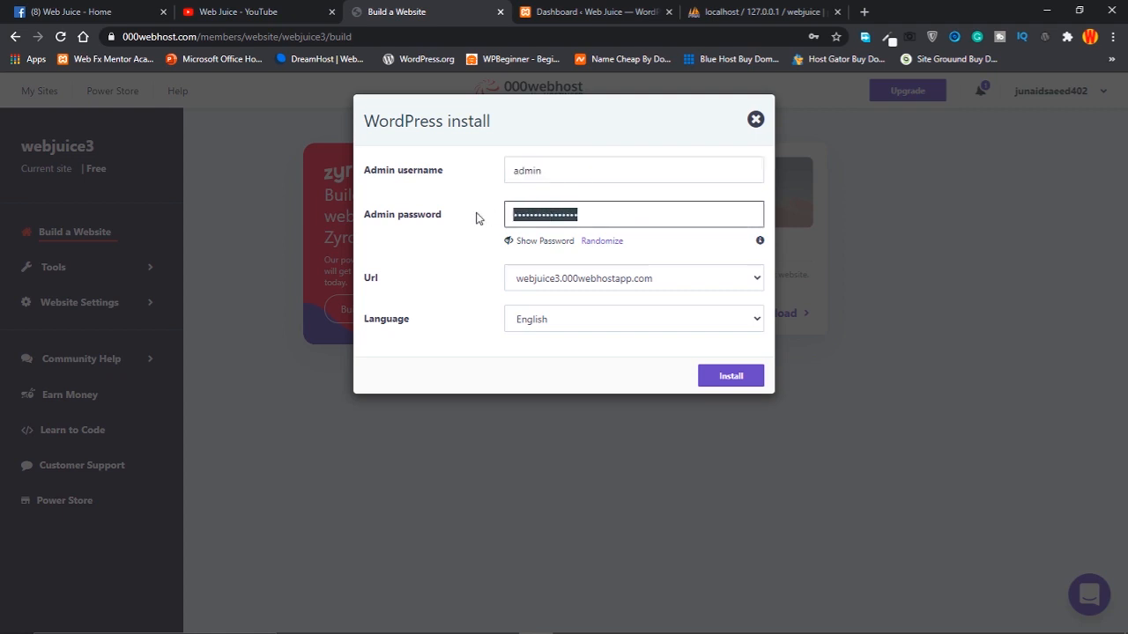
pyautogui.hotkey('ctrl', 'v')
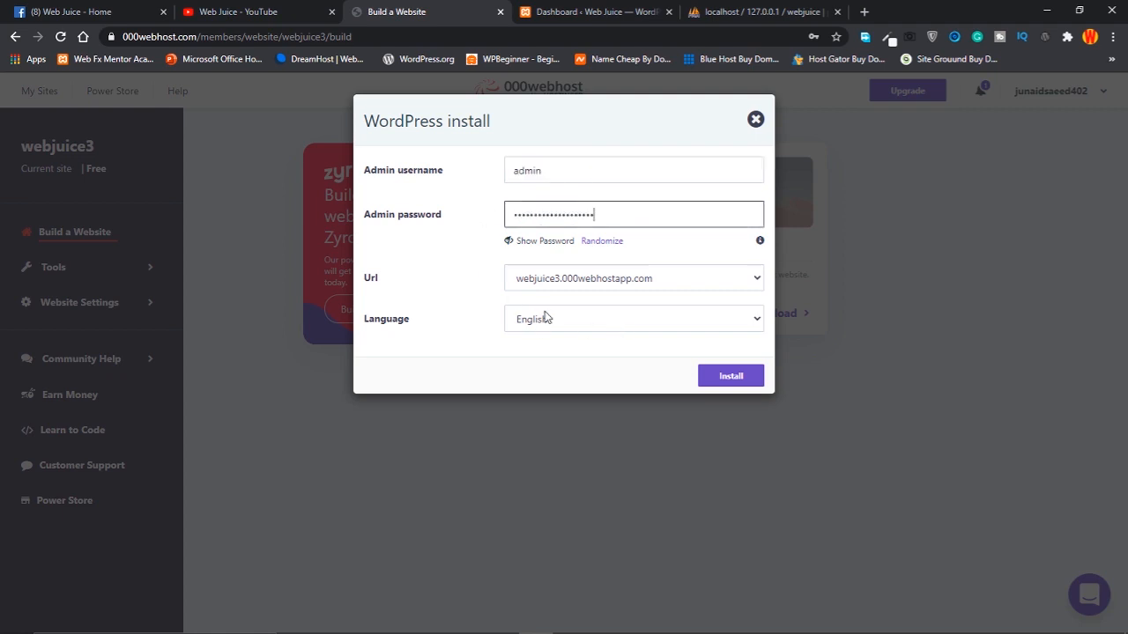
pyautogui.click(725, 379)
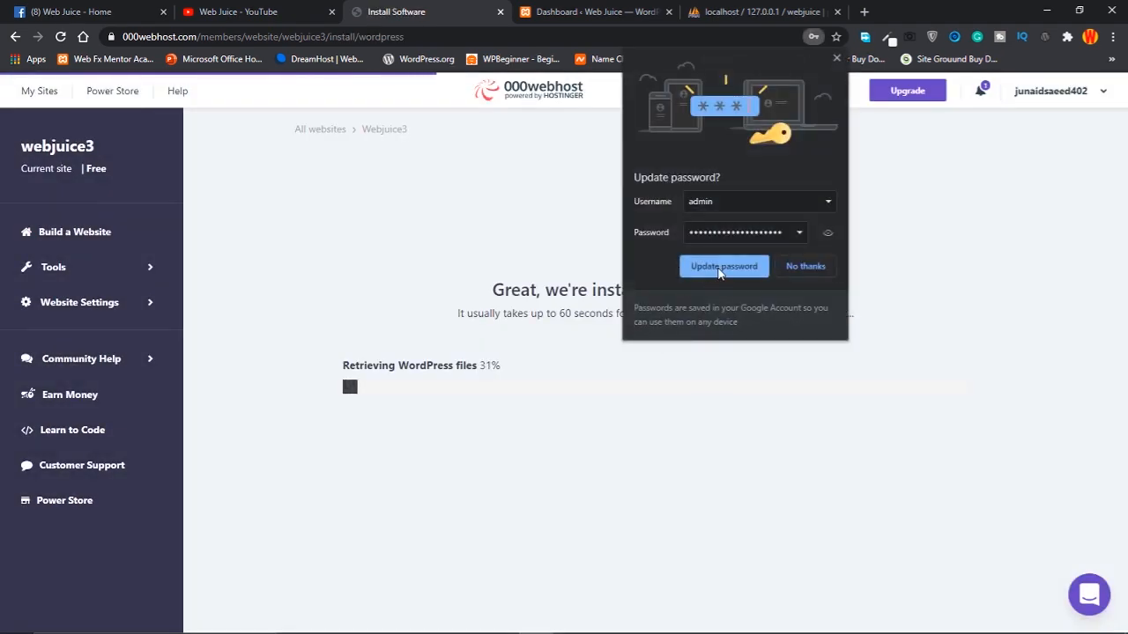
# Dismiss the update-password prompt and, once WordPress is installed, open the webjuice3 wp-login.php page
pyautogui.click(720, 267)
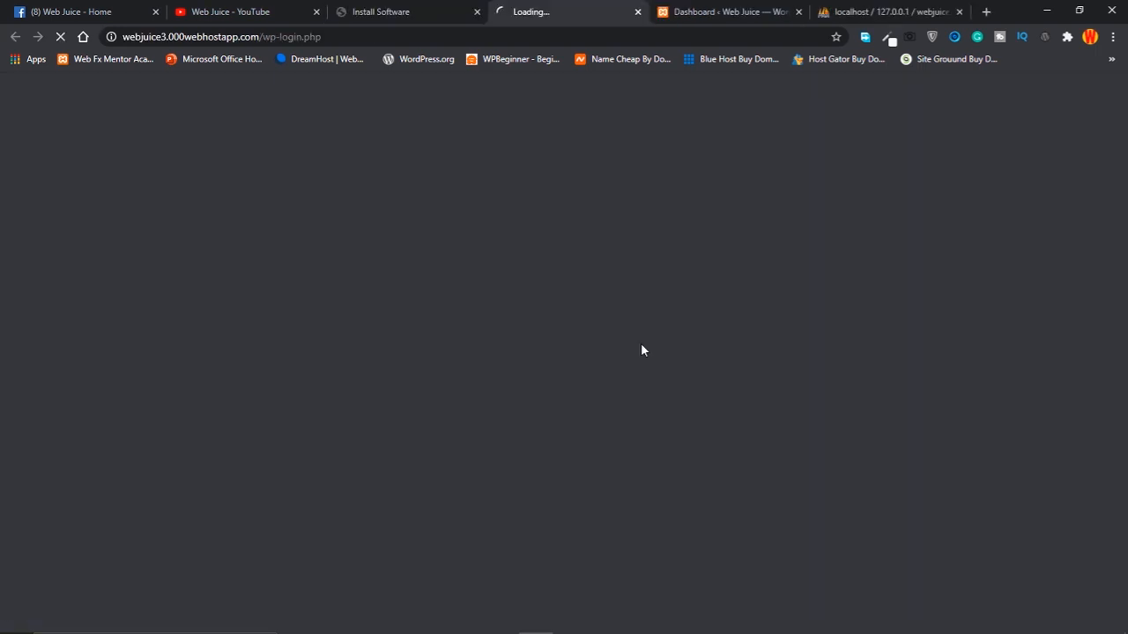
pyautogui.click(641, 347)
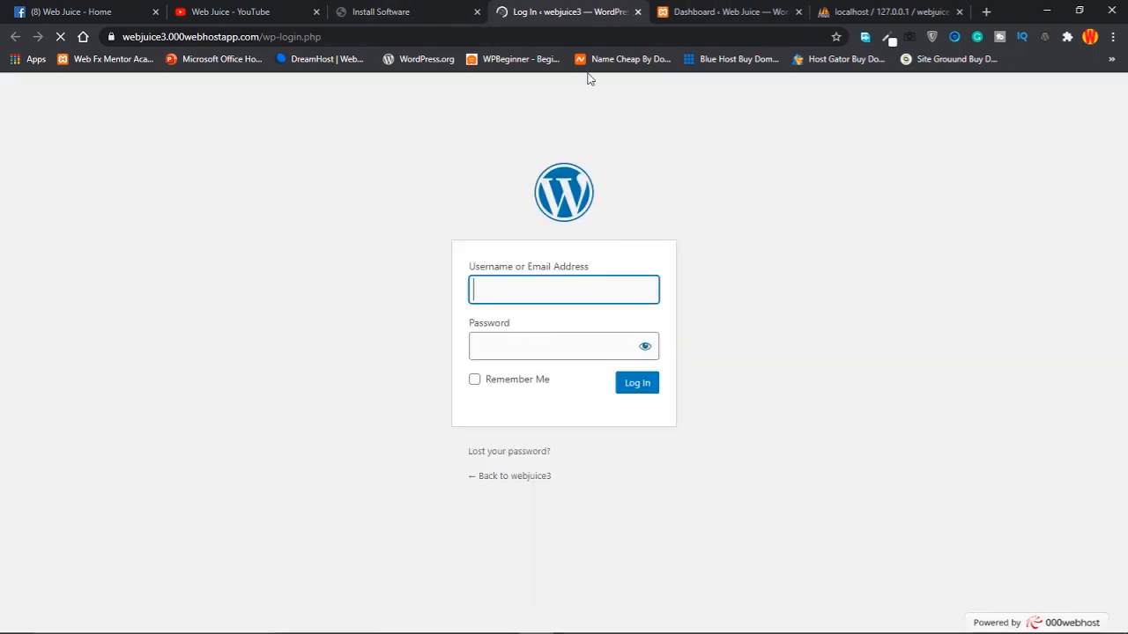
# Log in to webjuice3 as admin with the saved password and Remember Me ticked
pyautogui.click(512, 290)
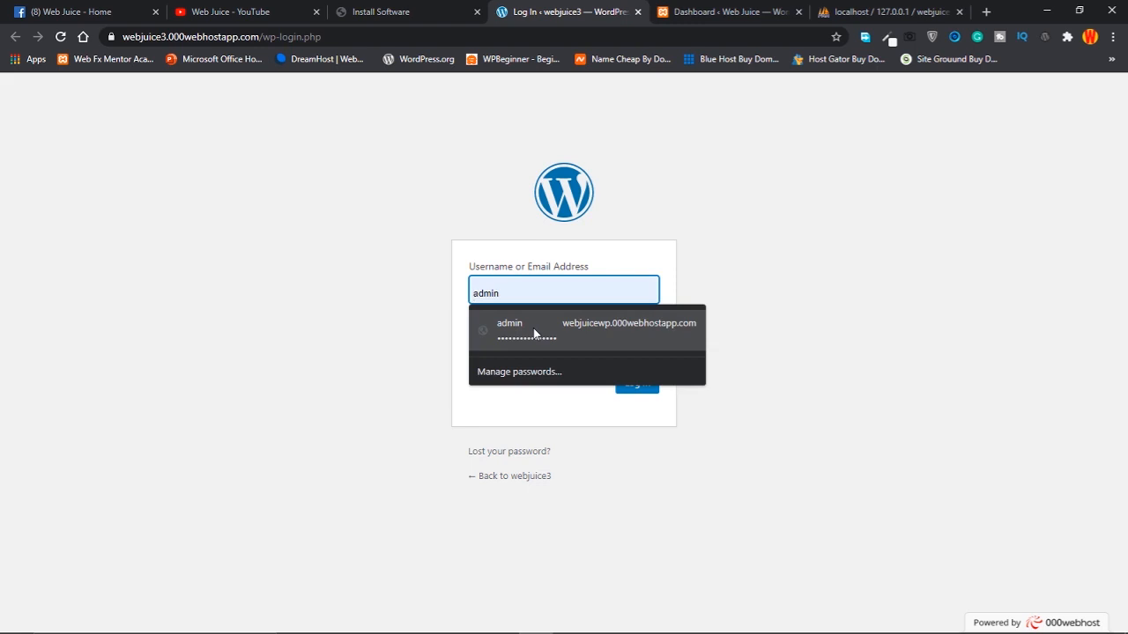
pyautogui.write('admin')
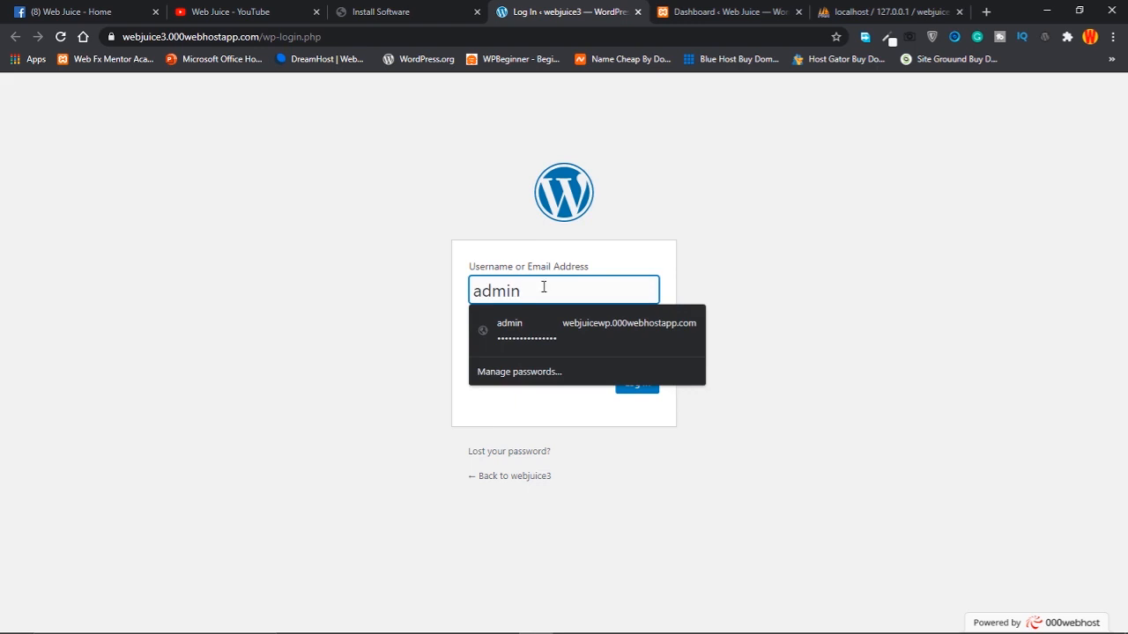
pyautogui.press('Escape')
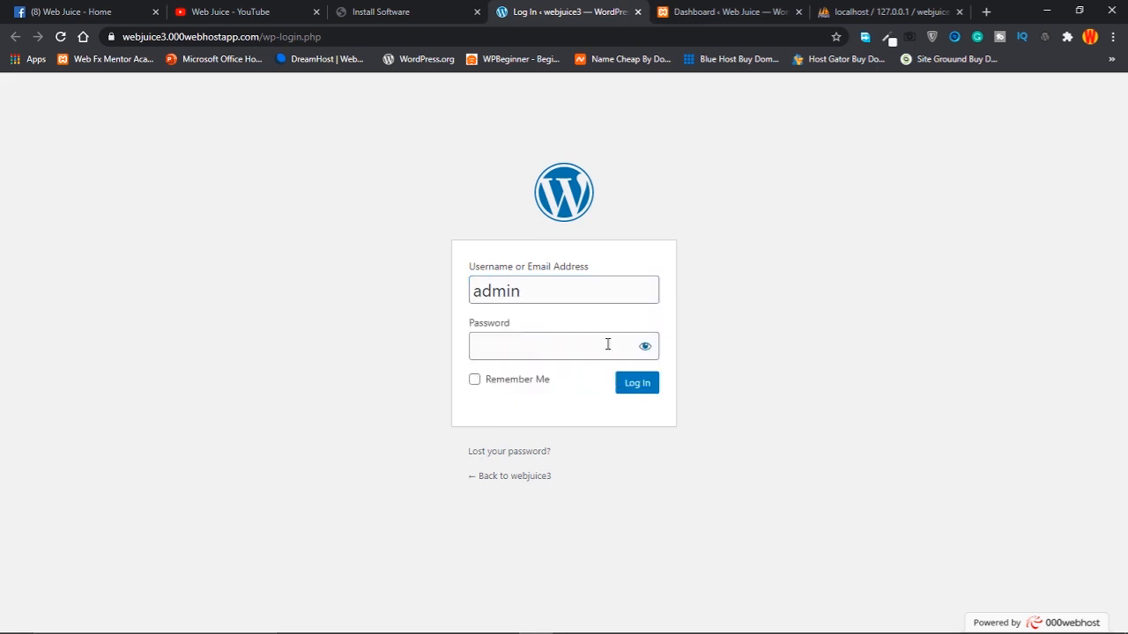
pyautogui.click(535, 350)
pyautogui.click(608, 388)
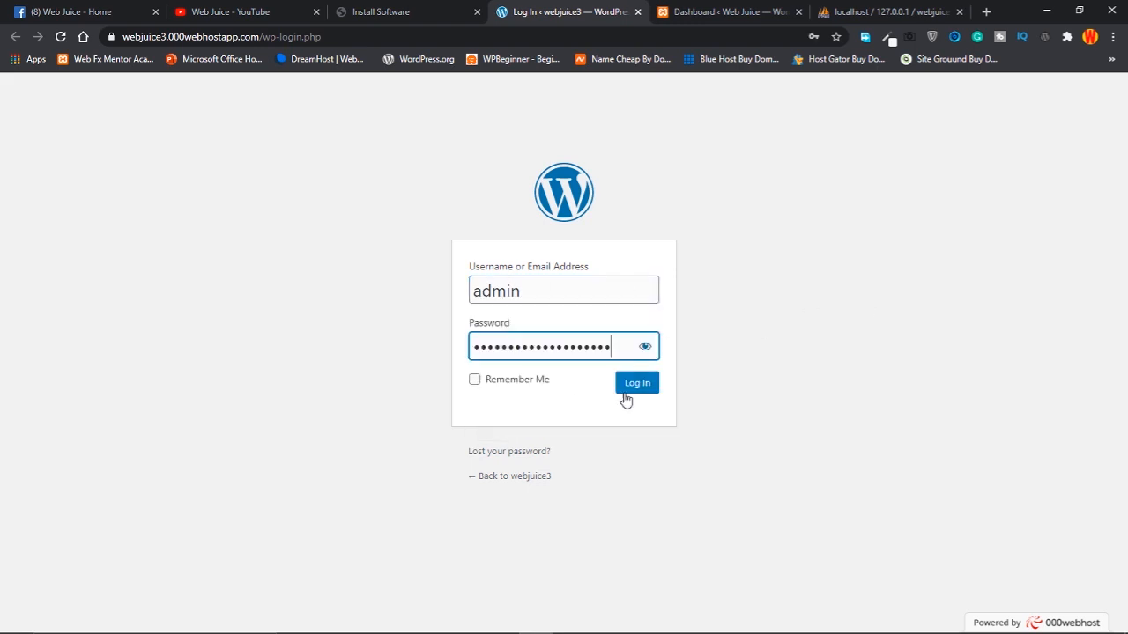
pyautogui.click(489, 385)
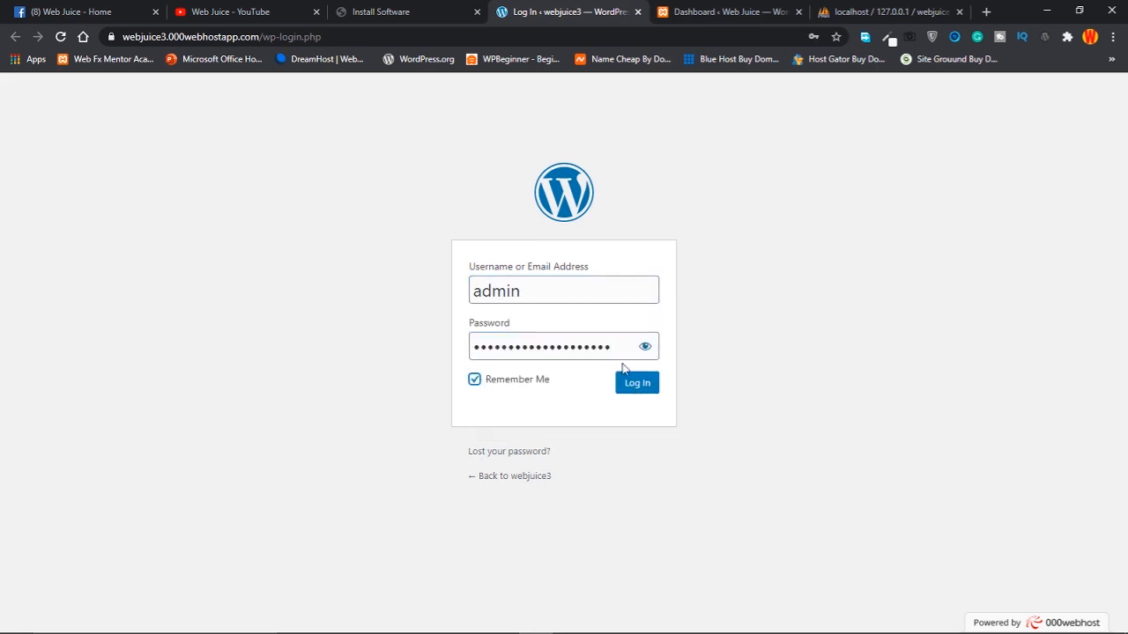
pyautogui.click(645, 347)
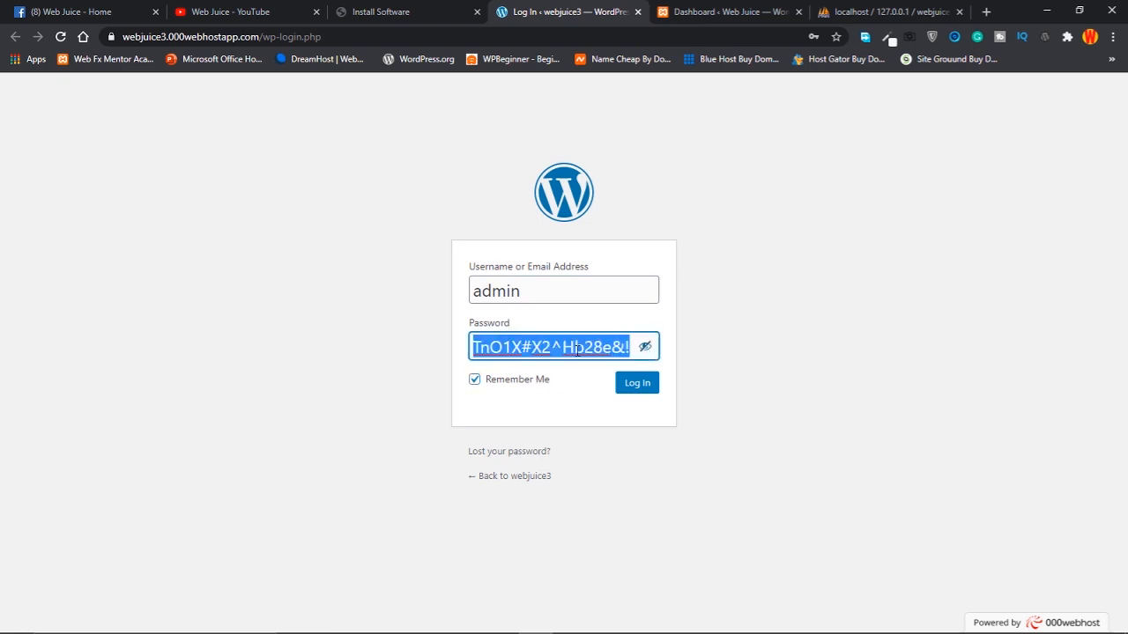
pyautogui.click(573, 394)
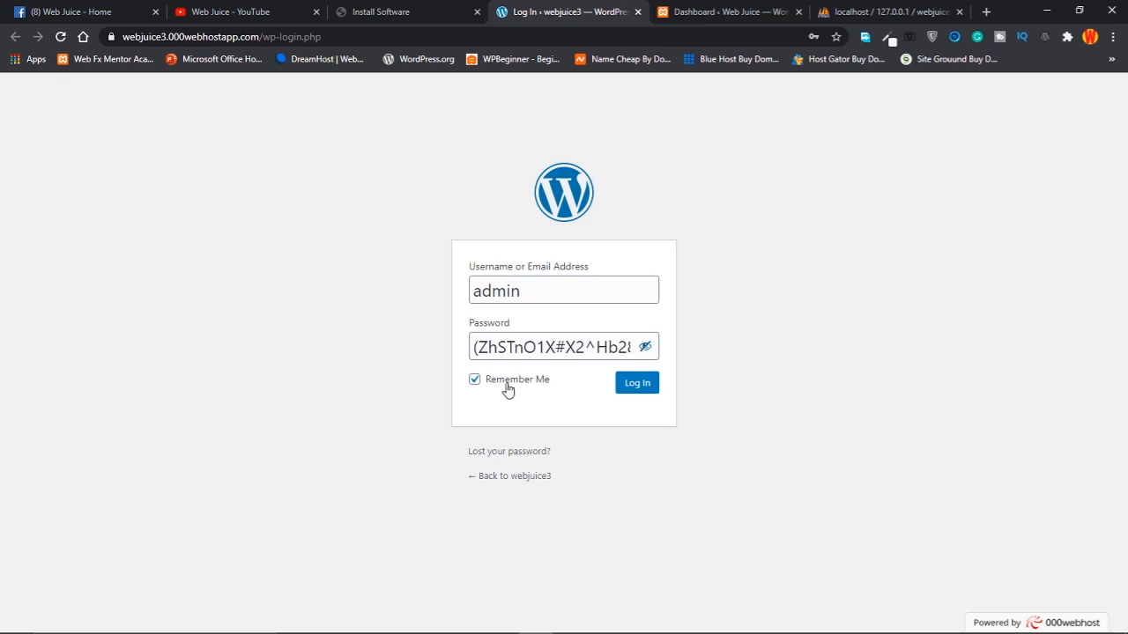
pyautogui.click(631, 386)
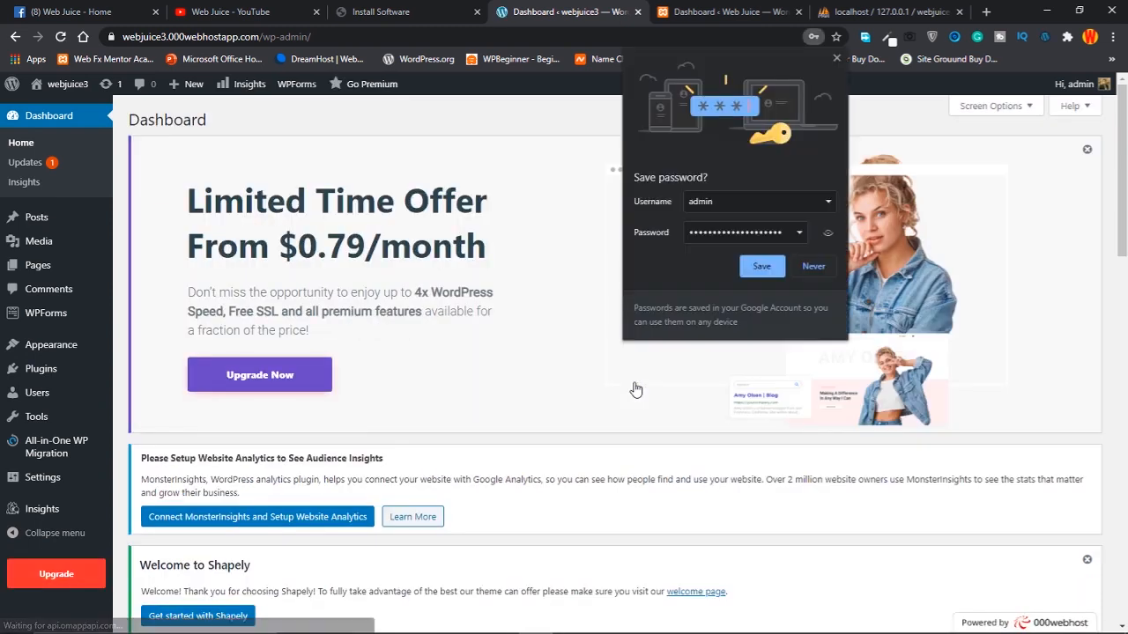
# Save the login password, close the cheat sheet popup and the Limited Time Offer banner
pyautogui.click(765, 271)
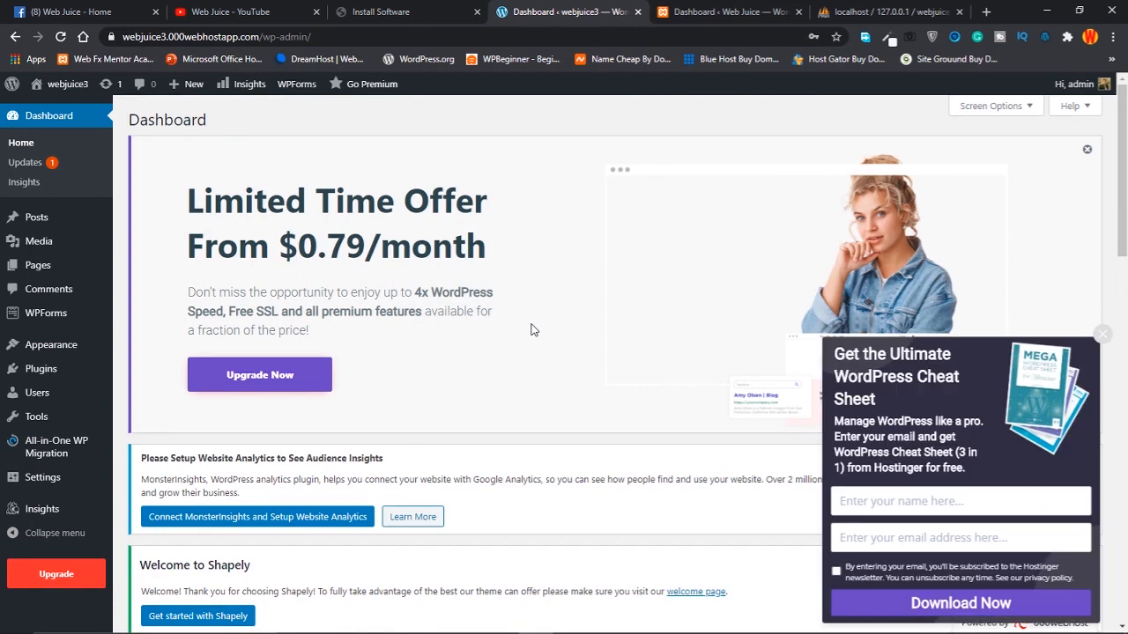
pyautogui.click(1100, 338)
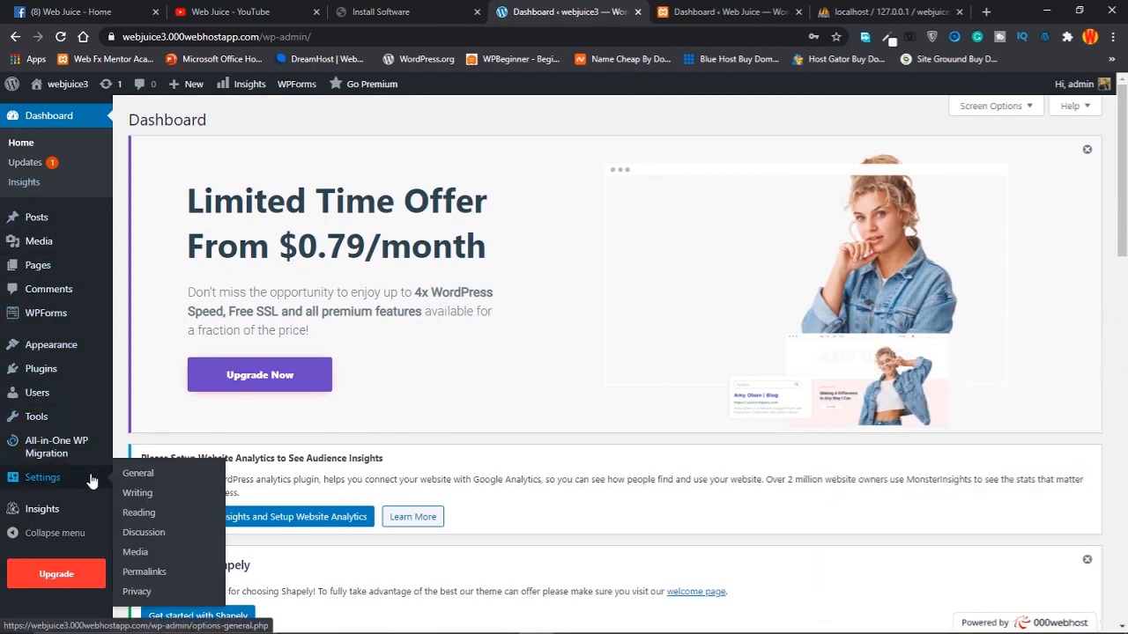
pyautogui.click(1089, 152)
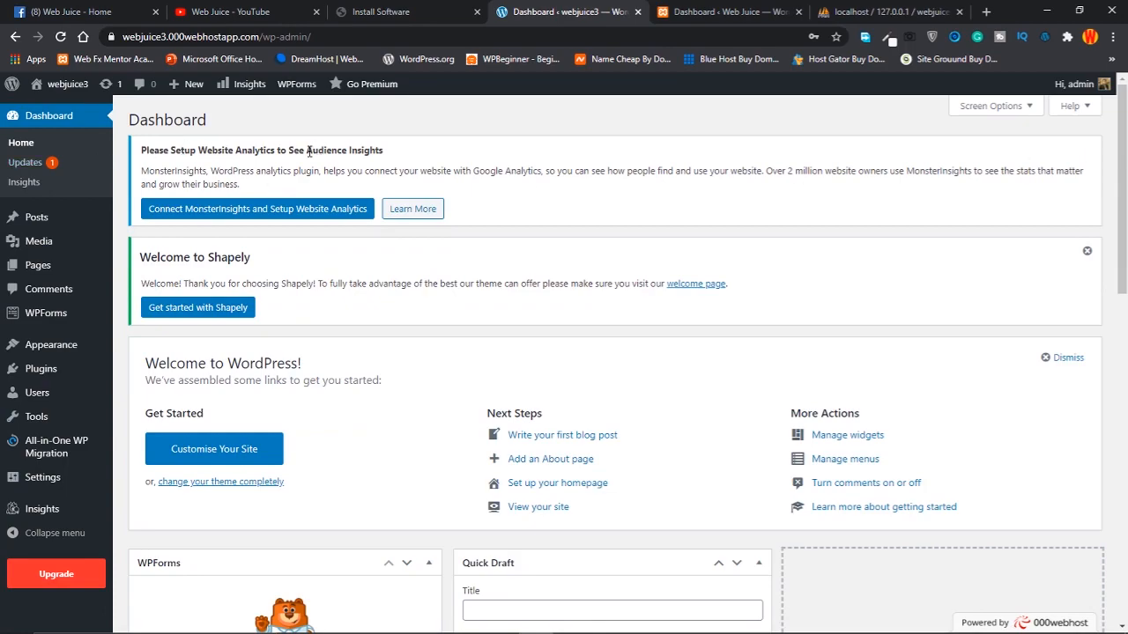
pyautogui.scroll(-4, 310, 321)
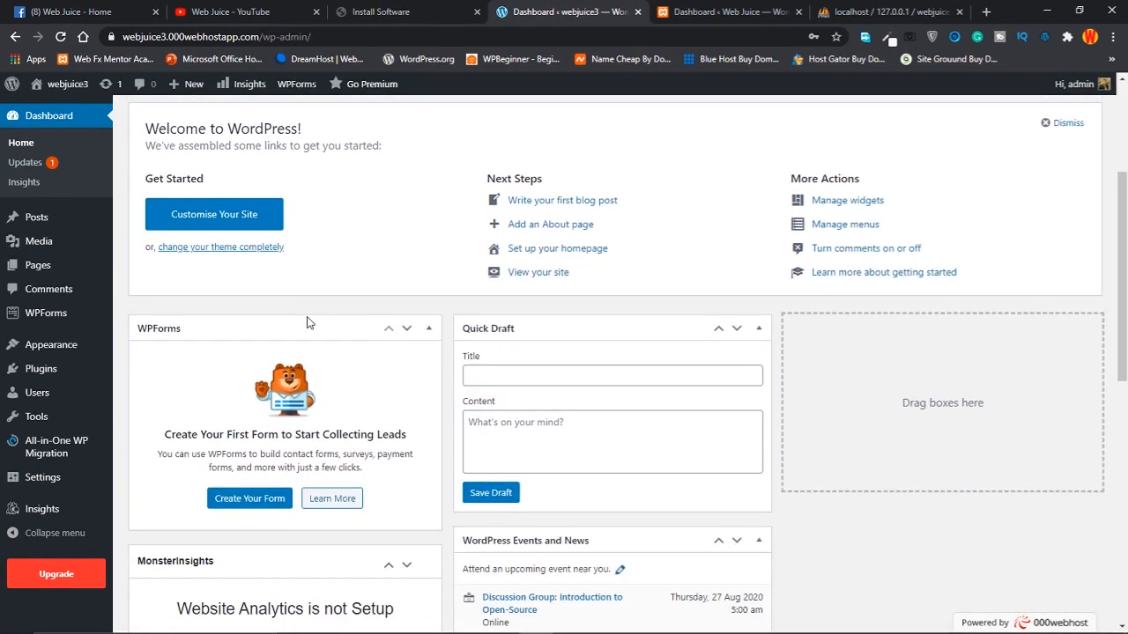
pyautogui.scroll(-3, 308, 324)
pyautogui.scroll(4, 308, 325)
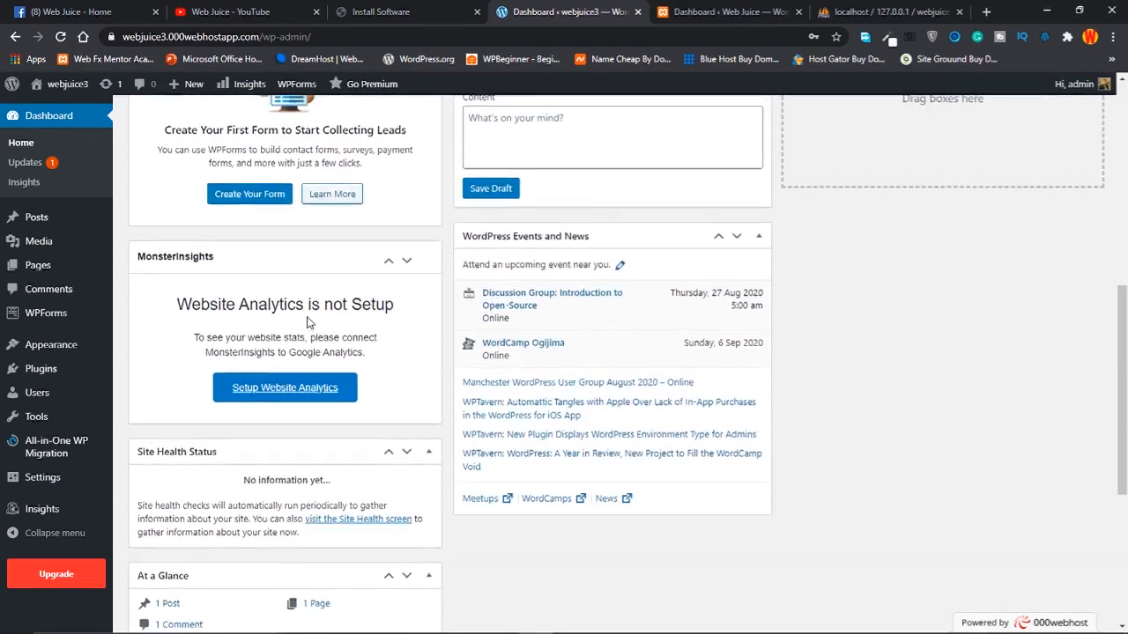
pyautogui.scroll(3, 308, 324)
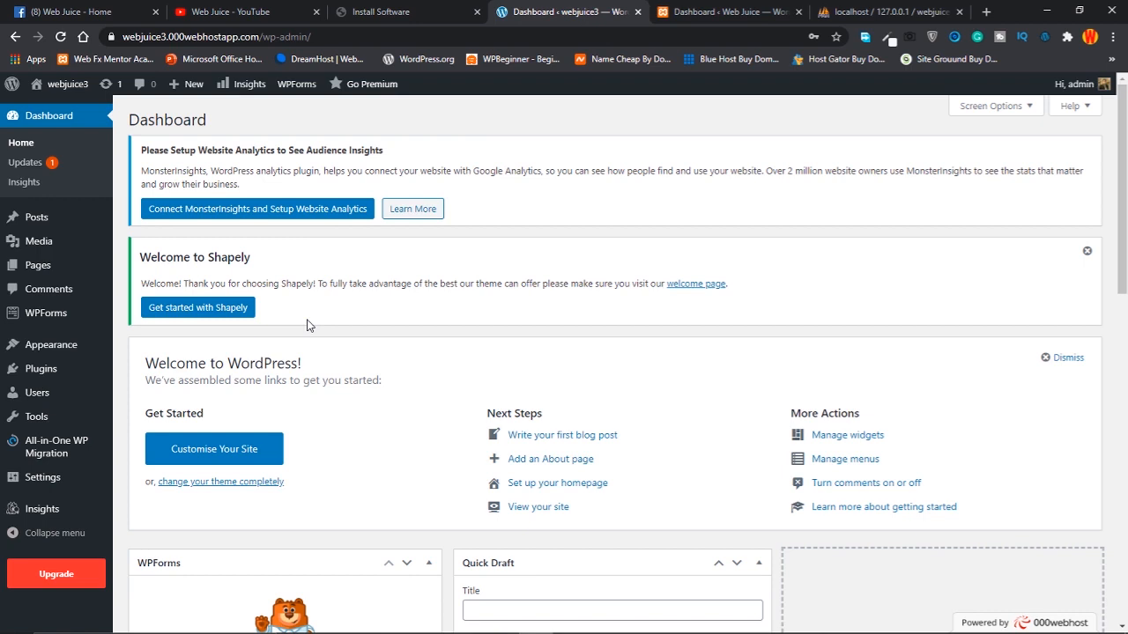
# Open the live webjuice3 site via Visit Site and select its full https address to copy
pyautogui.moveTo(57, 91)
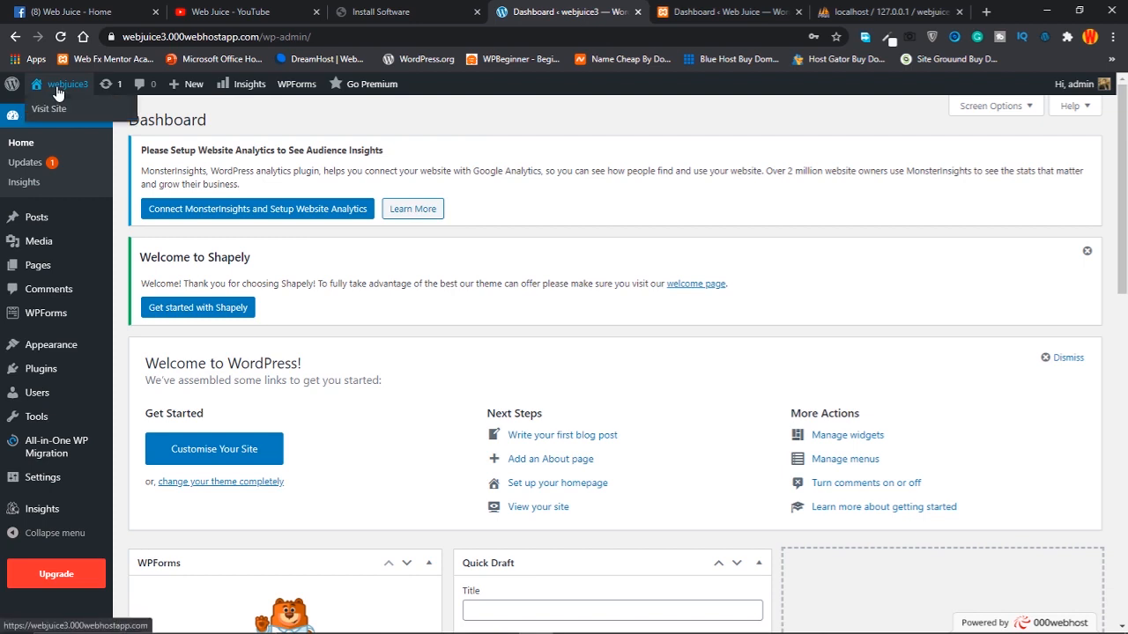
pyautogui.middleClick(54, 117)
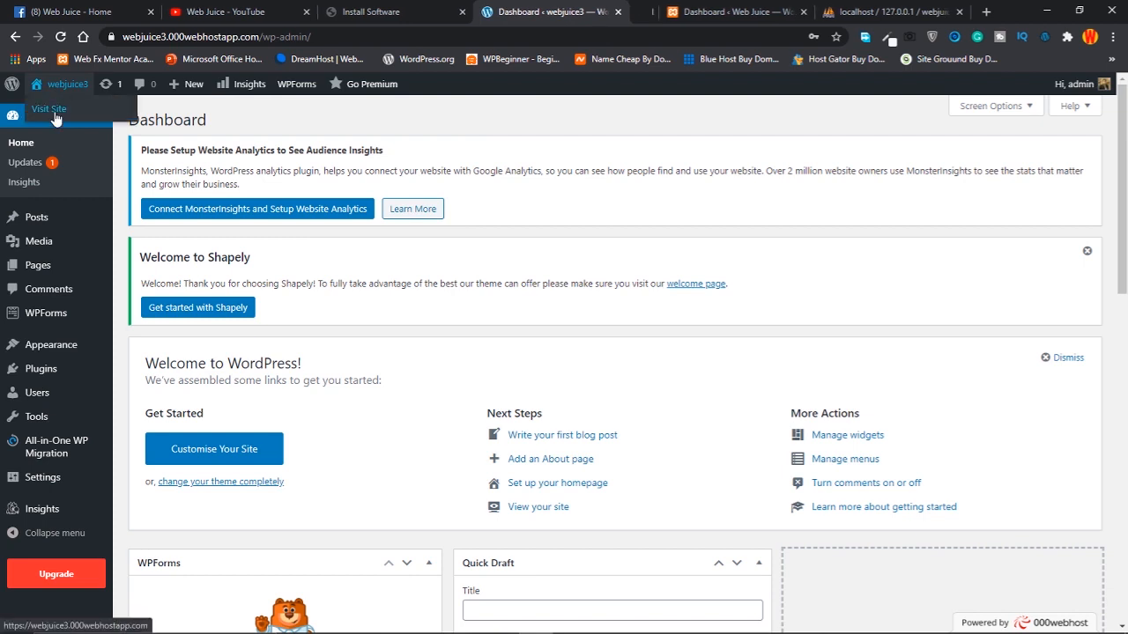
pyautogui.click(627, 11)
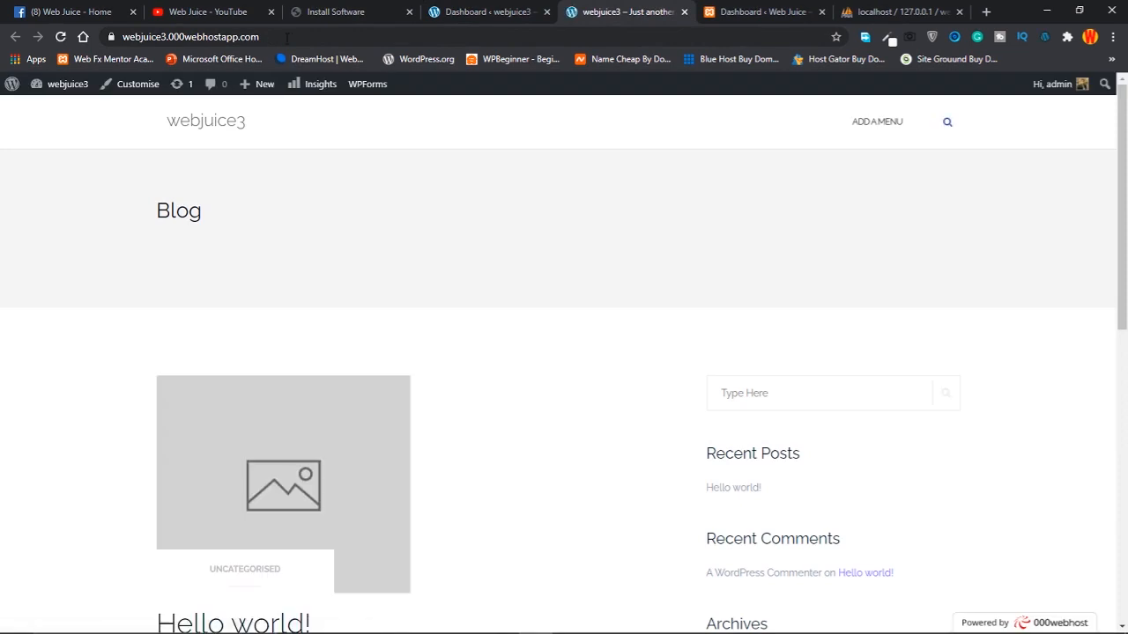
pyautogui.moveTo(269, 37); pyautogui.dragTo(121, 37)
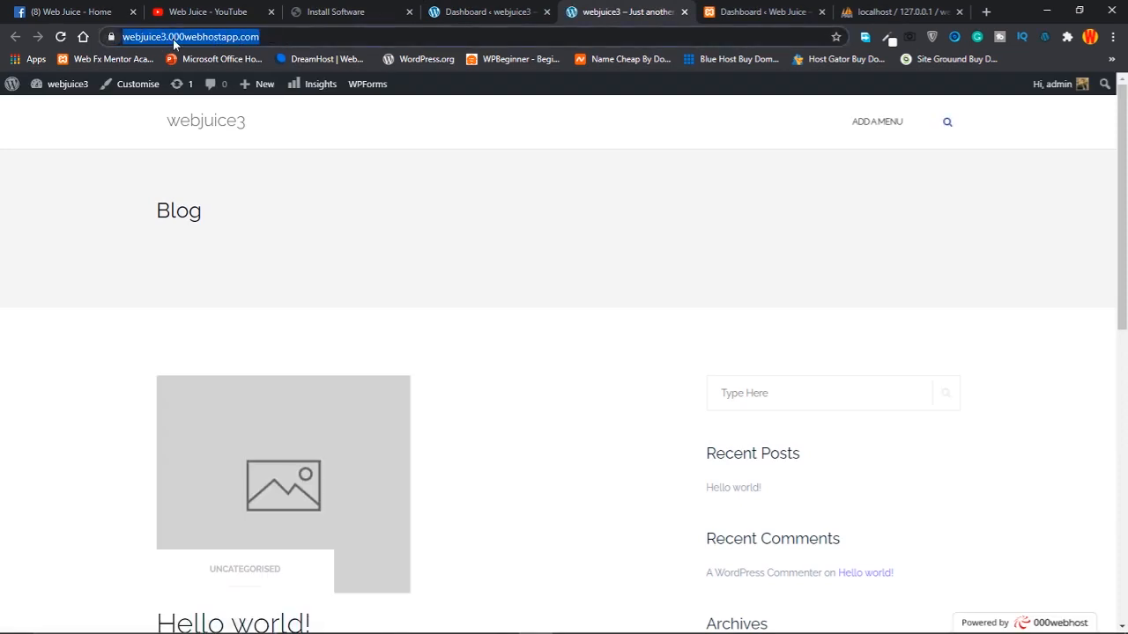
pyautogui.click(293, 38)
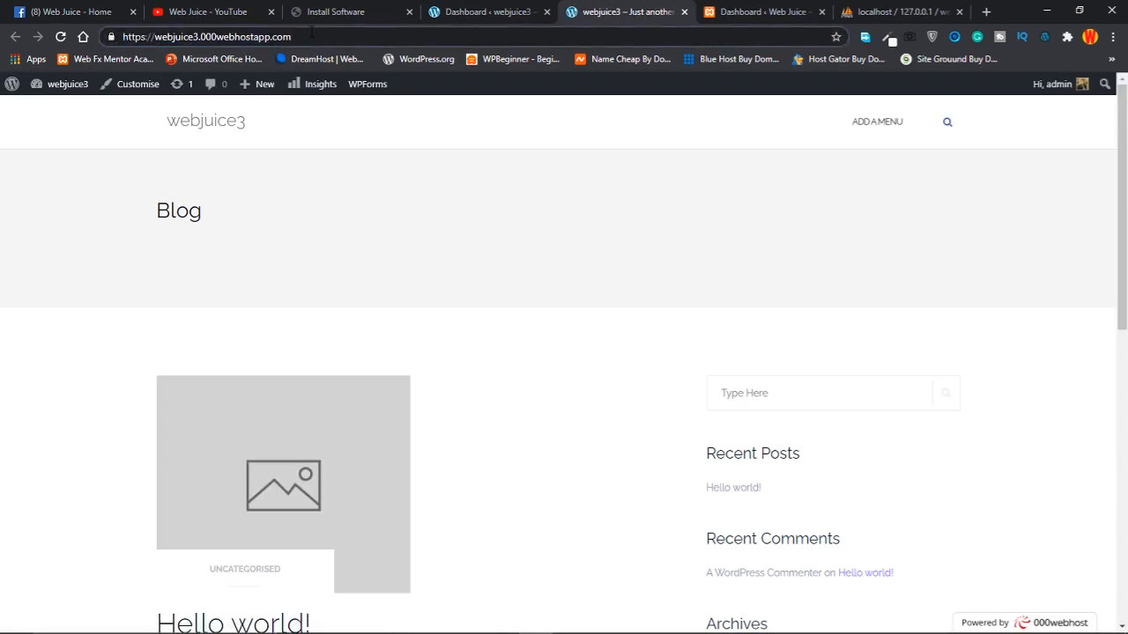
pyautogui.moveTo(306, 37); pyautogui.dragTo(115, 37)
pyautogui.hotkey('ctrl', 'c')
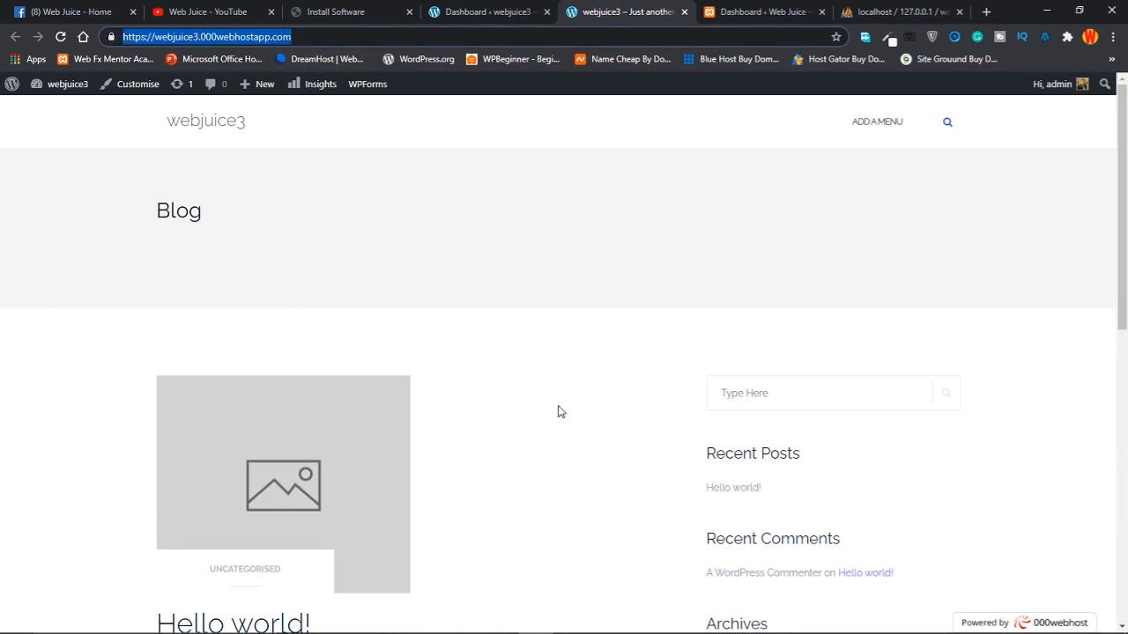
pyautogui.scroll(-5, 383, 500)
pyautogui.scroll(5, 384, 498)
pyautogui.click(986, 11)
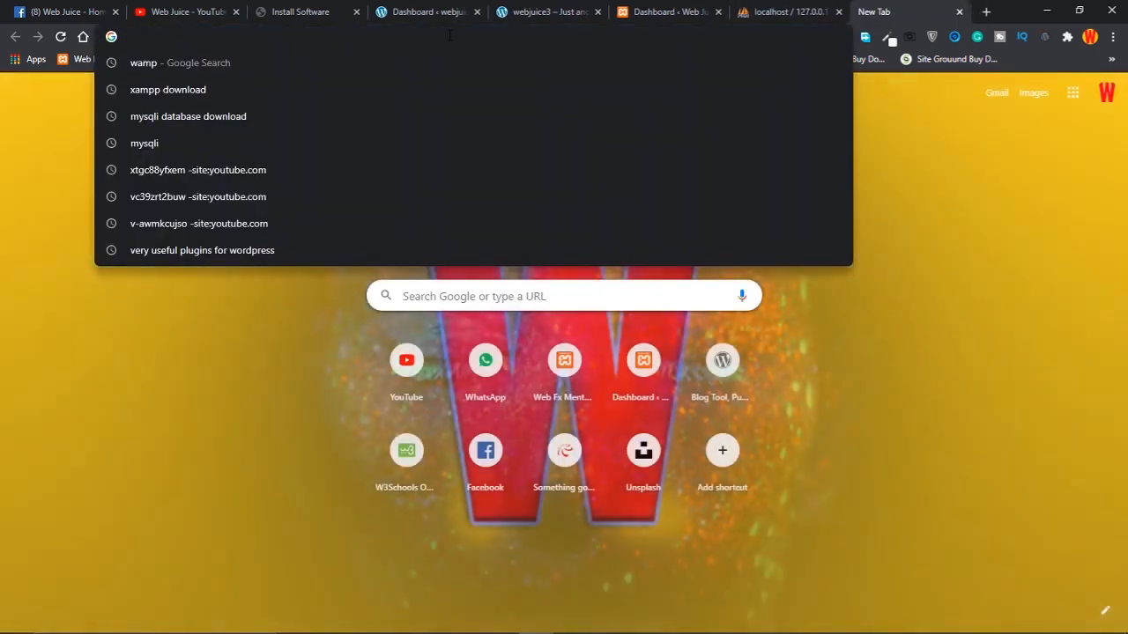
pyautogui.hotkey('ctrl', 'v')
pyautogui.press('Return')
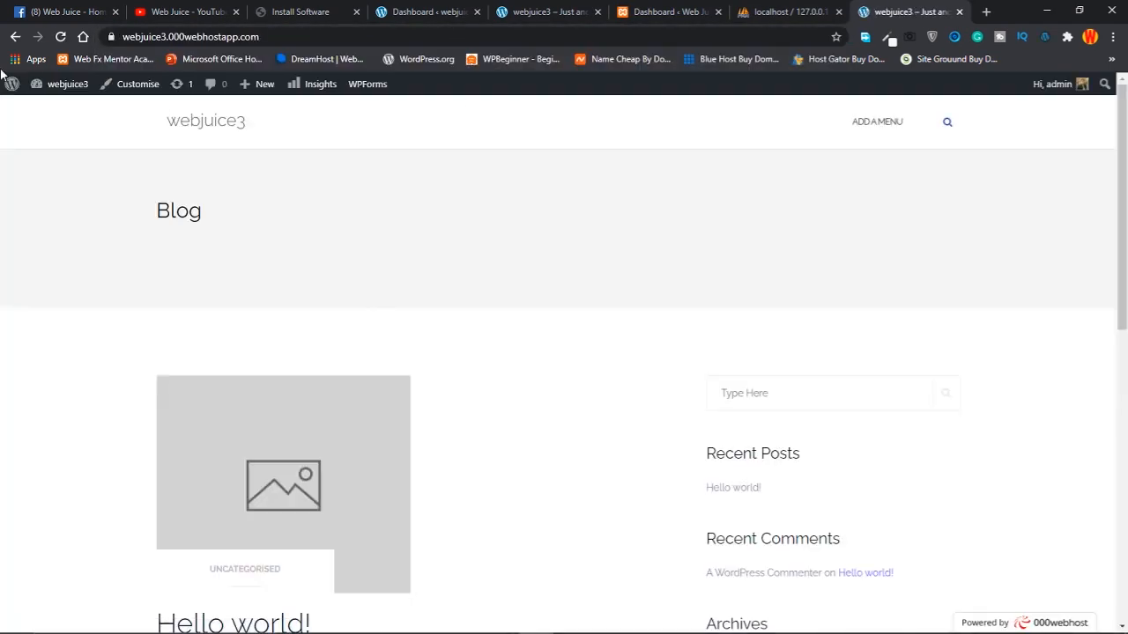
pyautogui.scroll(-3, 623, 277)
pyautogui.scroll(-5, 623, 277)
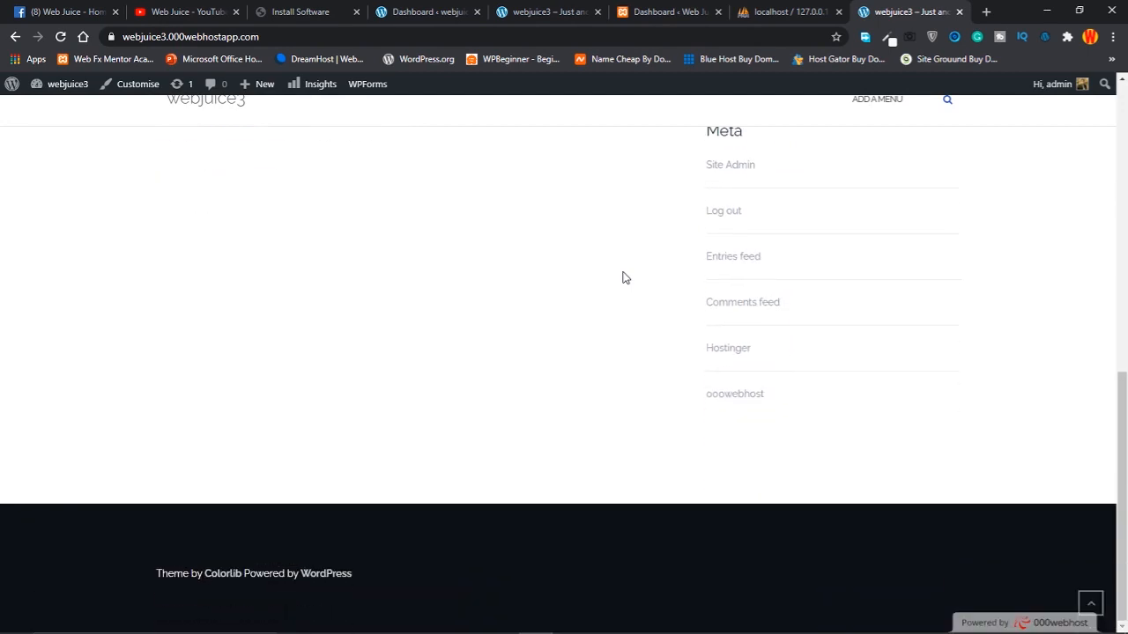
pyautogui.scroll(5, 623, 278)
pyautogui.scroll(3, 623, 277)
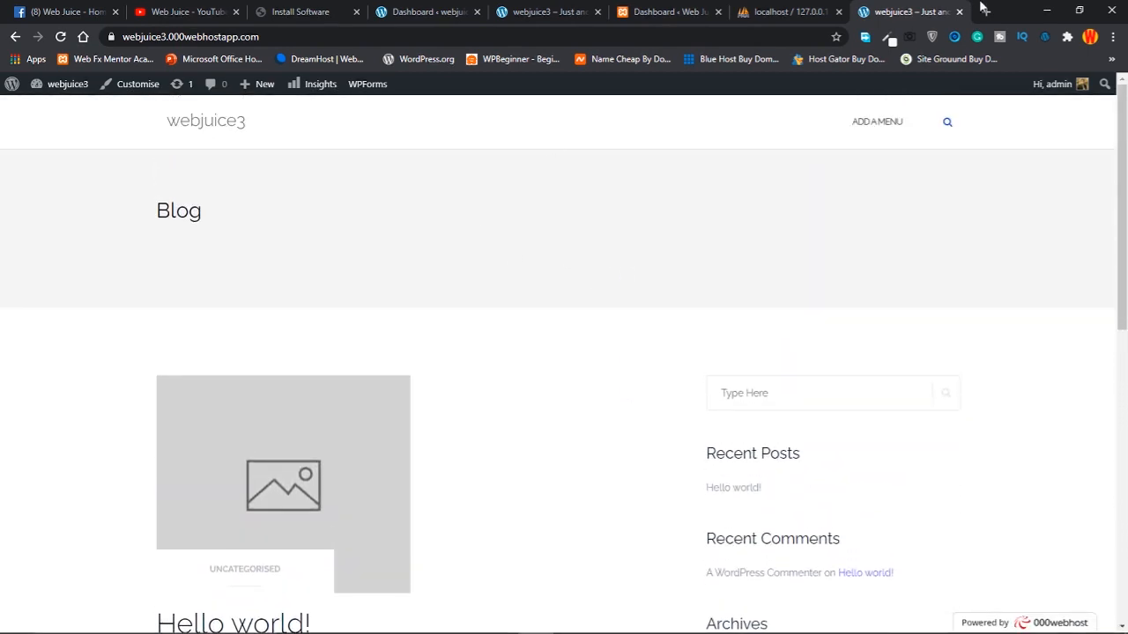
pyautogui.click(960, 11)
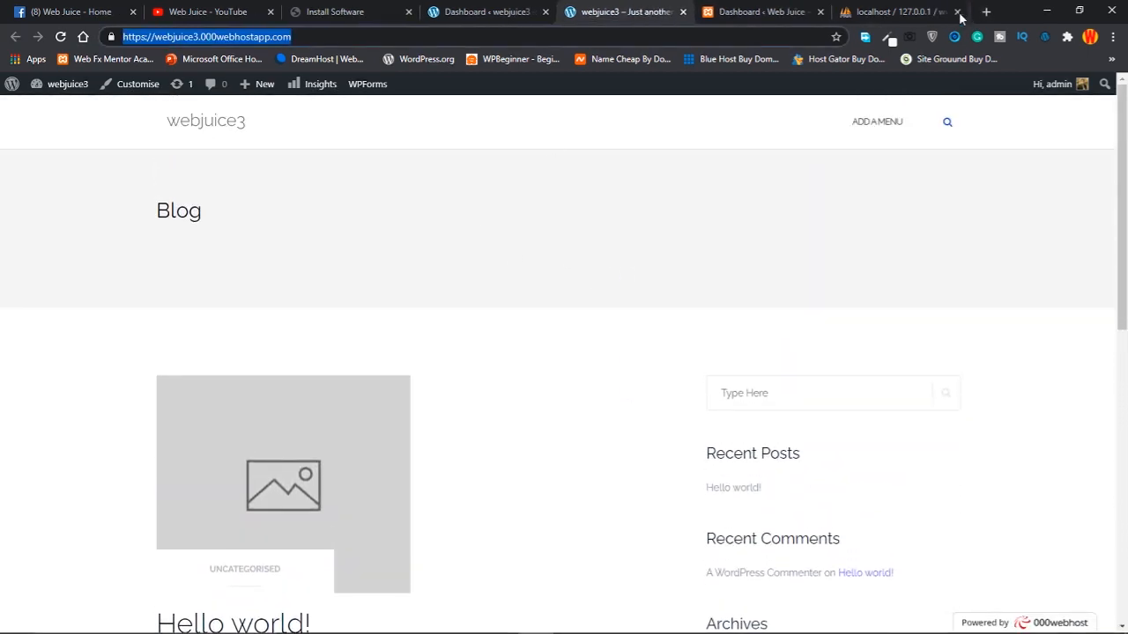
pyautogui.click(899, 16)
pyautogui.click(599, 12)
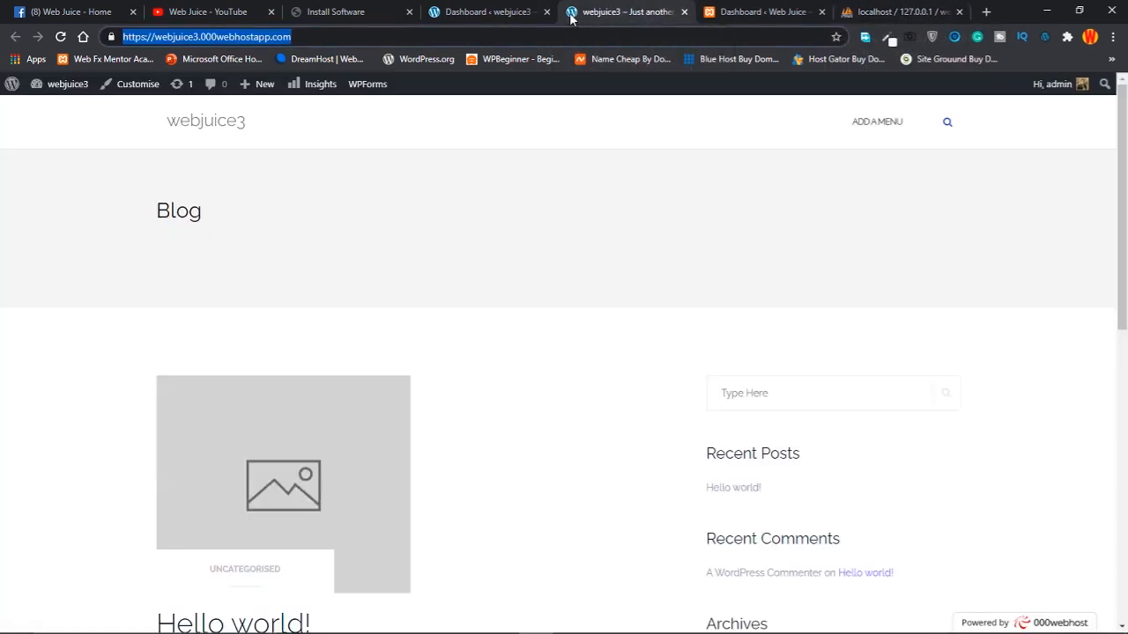
pyautogui.press('super')
pyautogui.press('super')
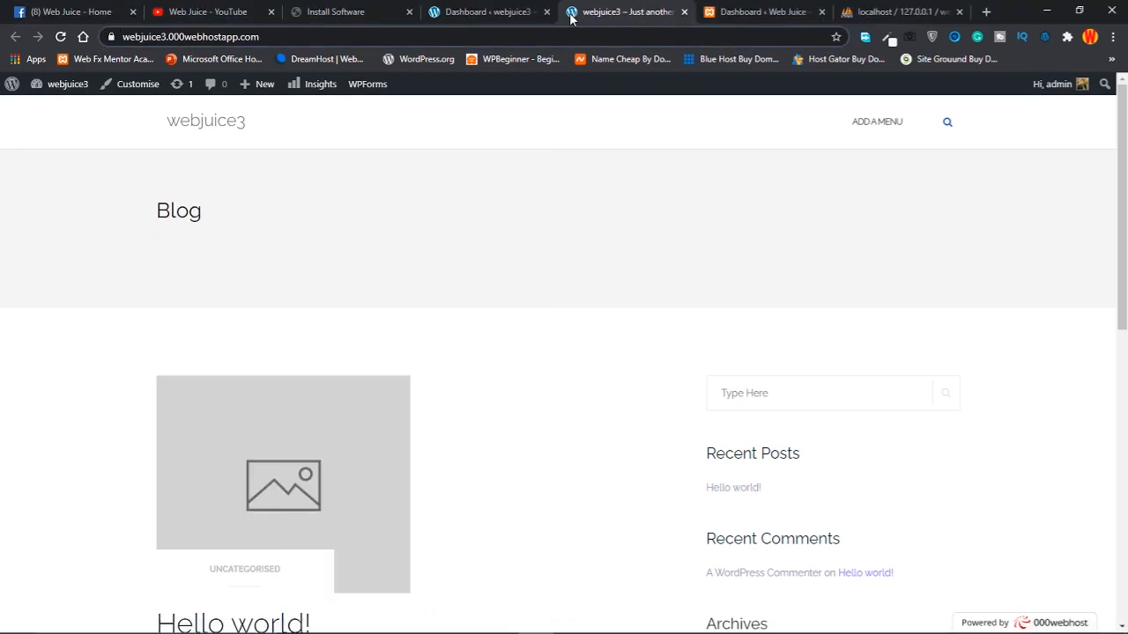
pyautogui.press('super+plus')
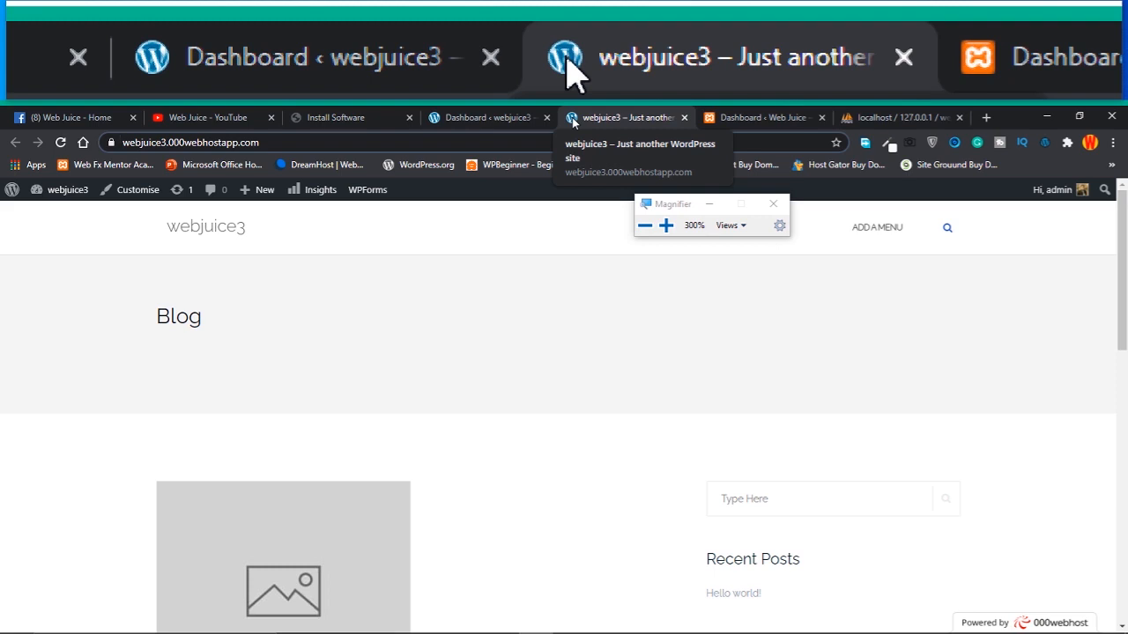
pyautogui.click(772, 204)
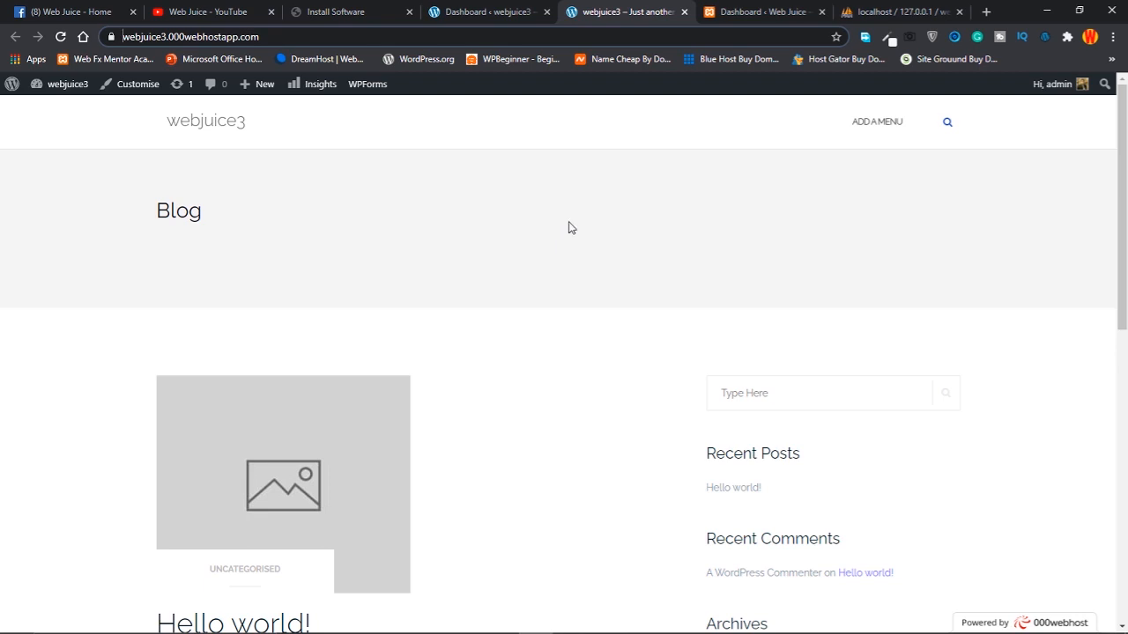
pyautogui.click(767, 10)
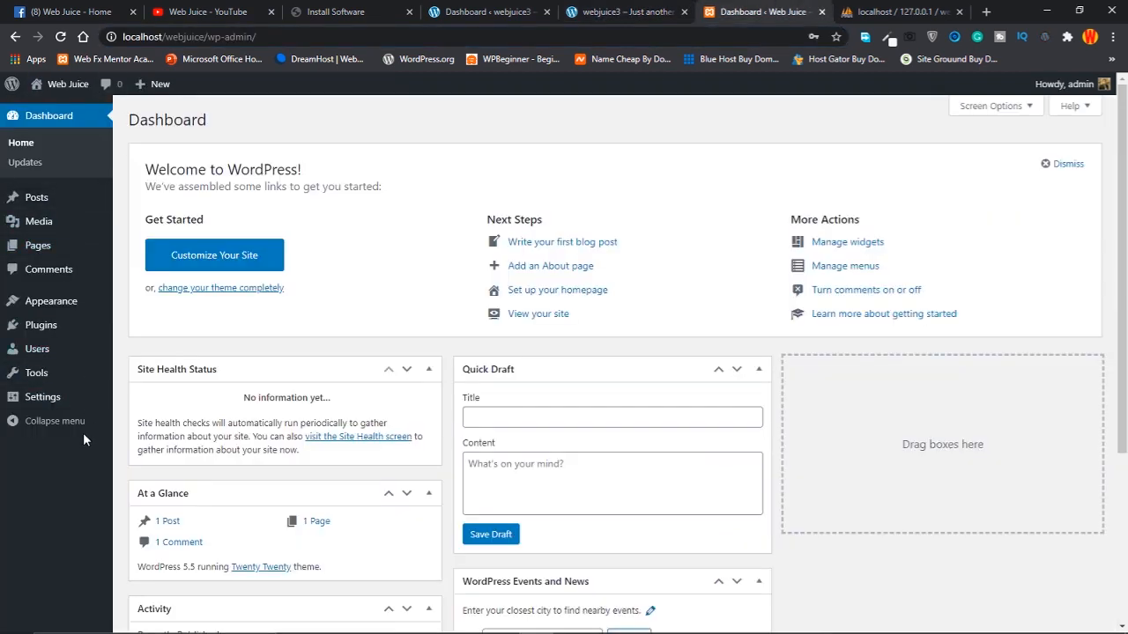
# Return to the webjuice3 Dashboard tab and check the WPForms, All-in-One WP Migration and Insights menus
pyautogui.click(638, 11)
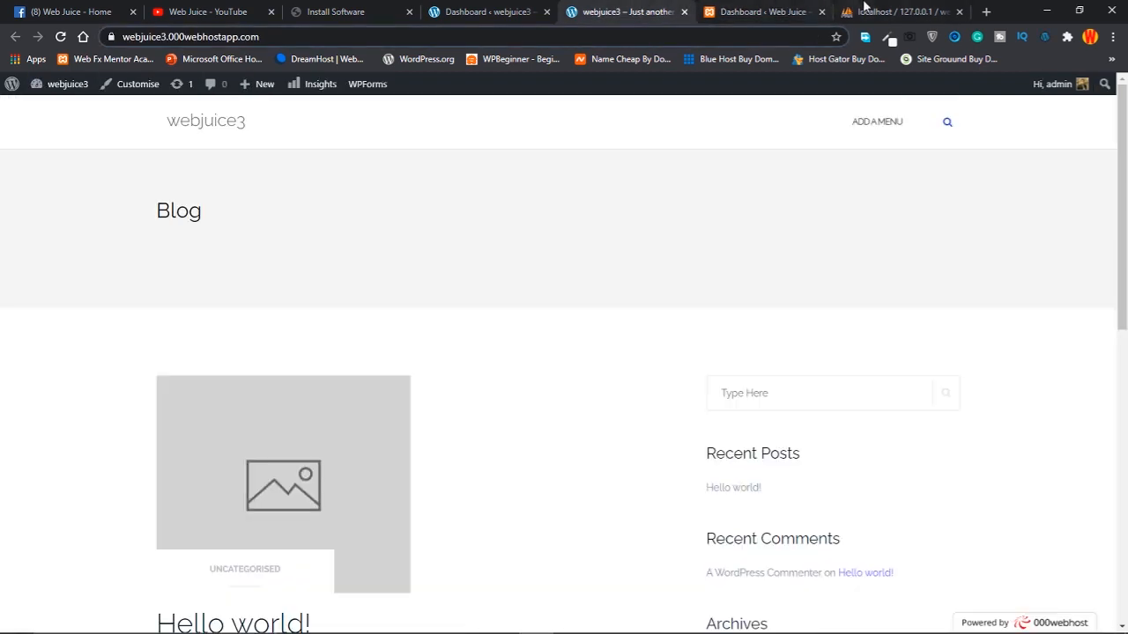
pyautogui.click(889, 11)
pyautogui.click(475, 10)
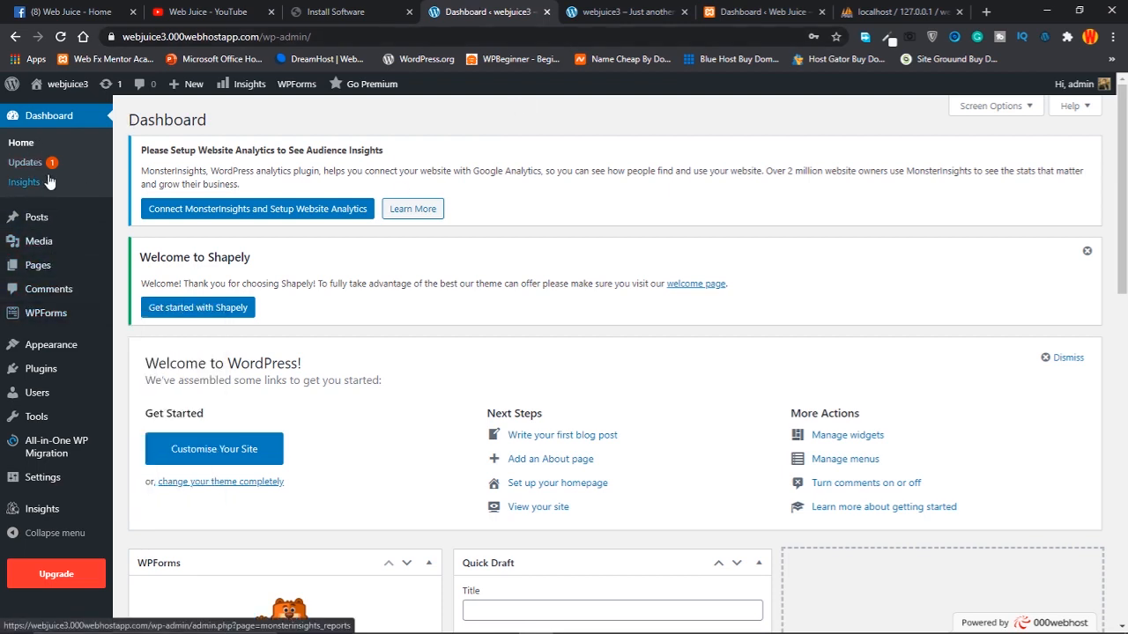
pyautogui.moveTo(60, 322)
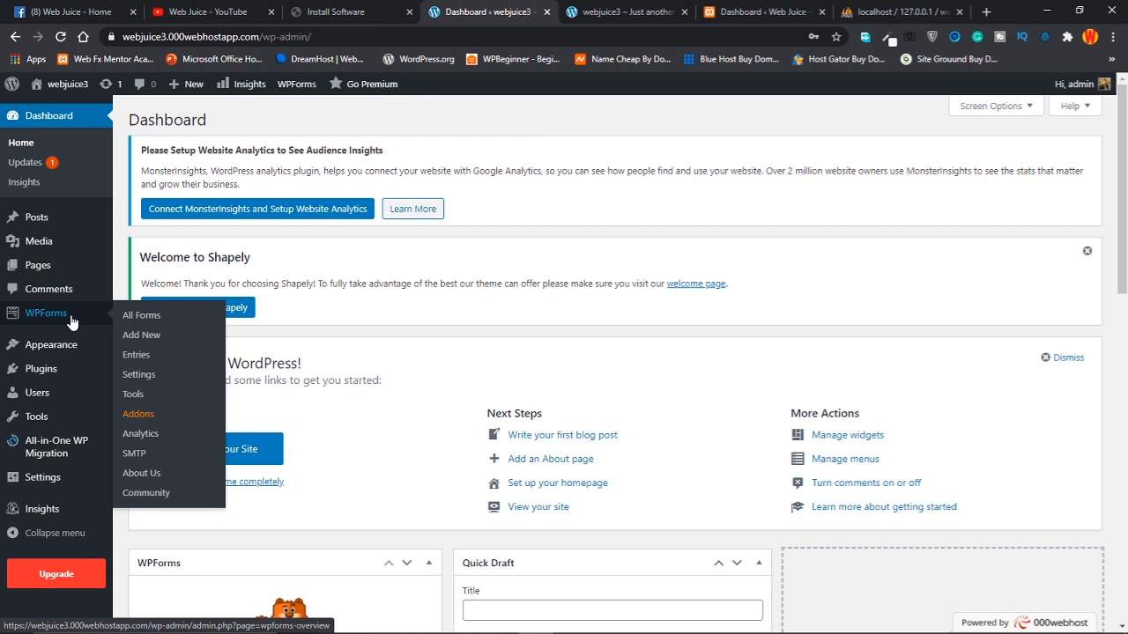
pyautogui.moveTo(46, 458)
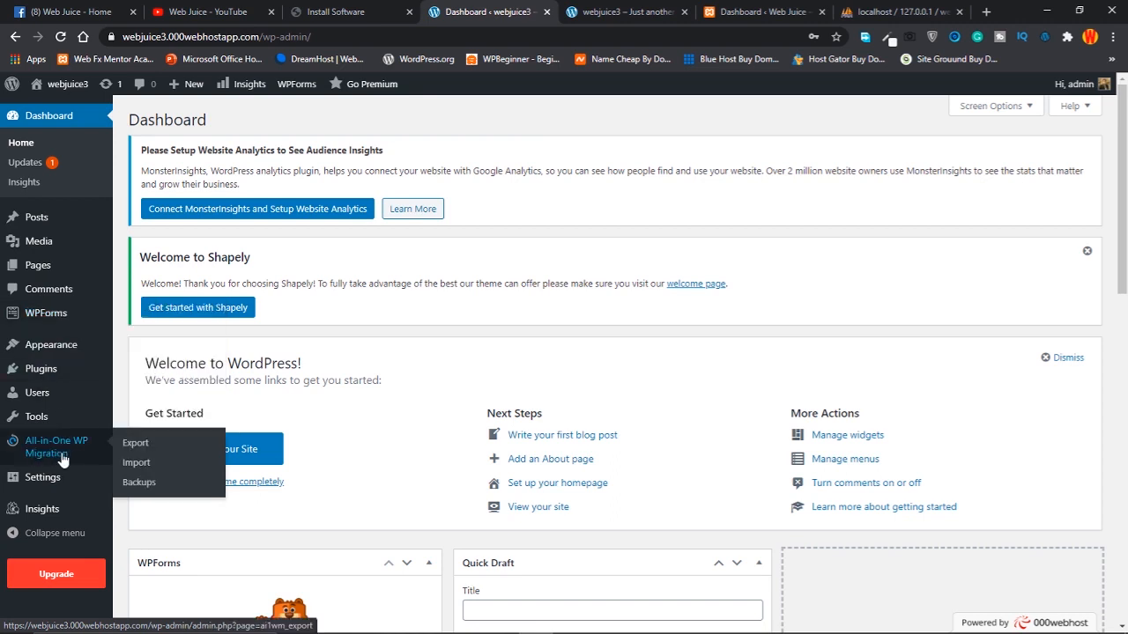
pyautogui.moveTo(48, 518)
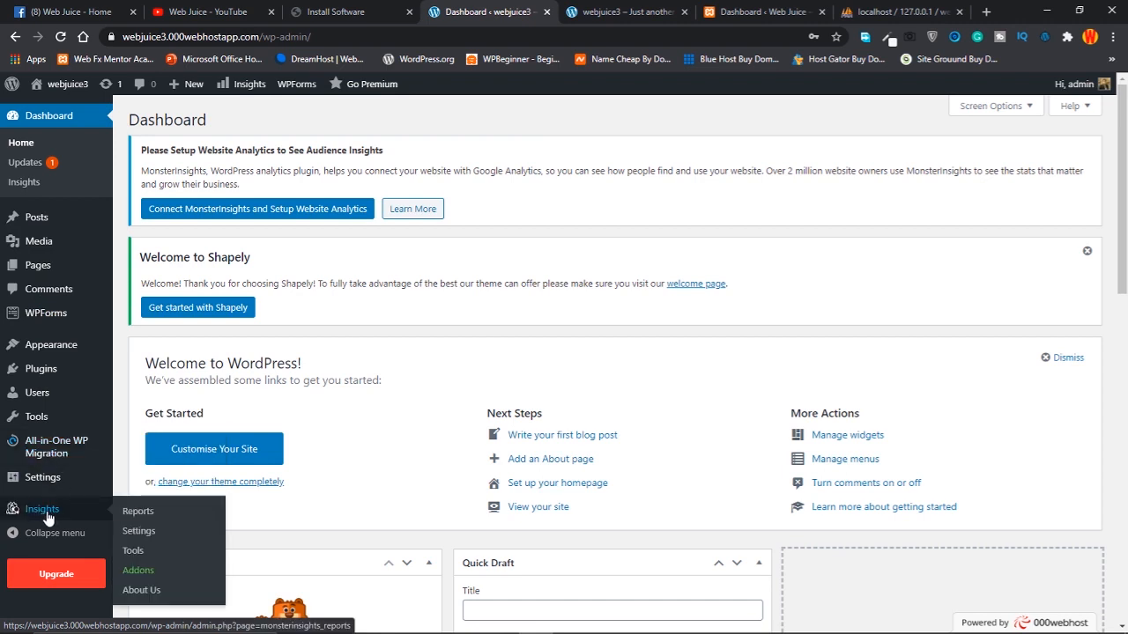